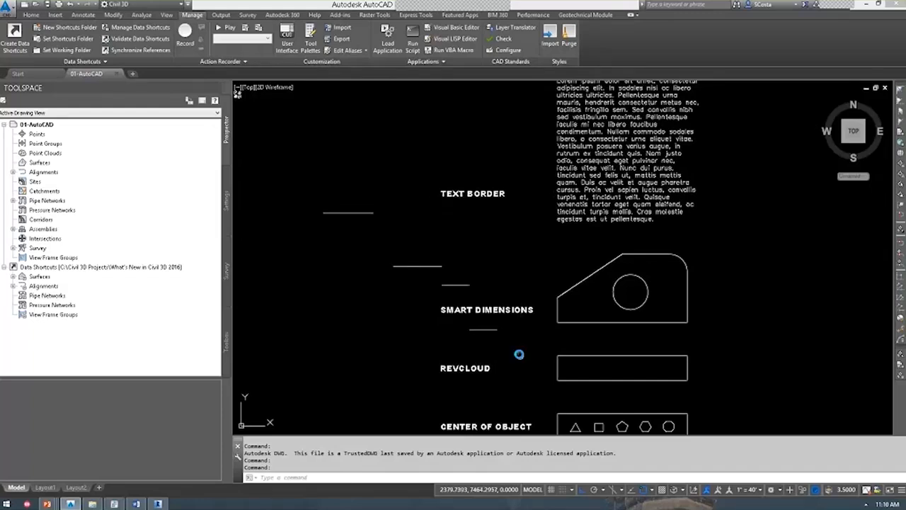
Nudge the view of the 01-AutoCAD demo drawing slightly.
{"action": "middle_click_drag", "start_coordinate": [517, 354], "coordinate": [512, 350]}
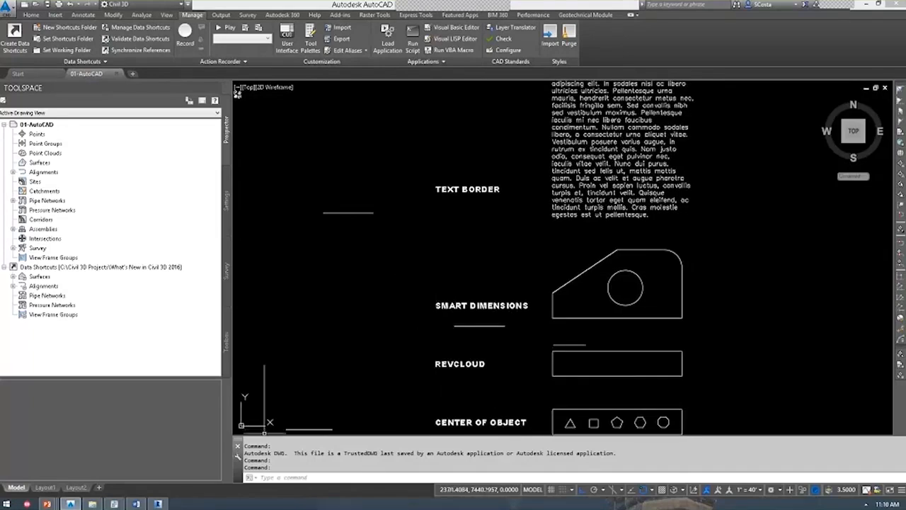
Bring up the Autodesk Help page for the GALLERYVIEW system variable from the command line.
{"action": "left_click", "coordinate": [315, 476]}
{"action": "type", "text": "gallery"}
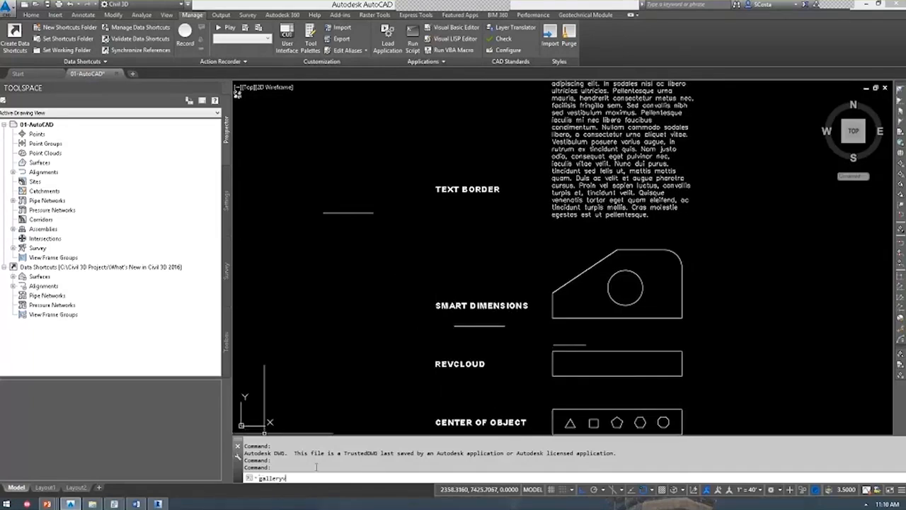
{"action": "key", "text": "Return"}
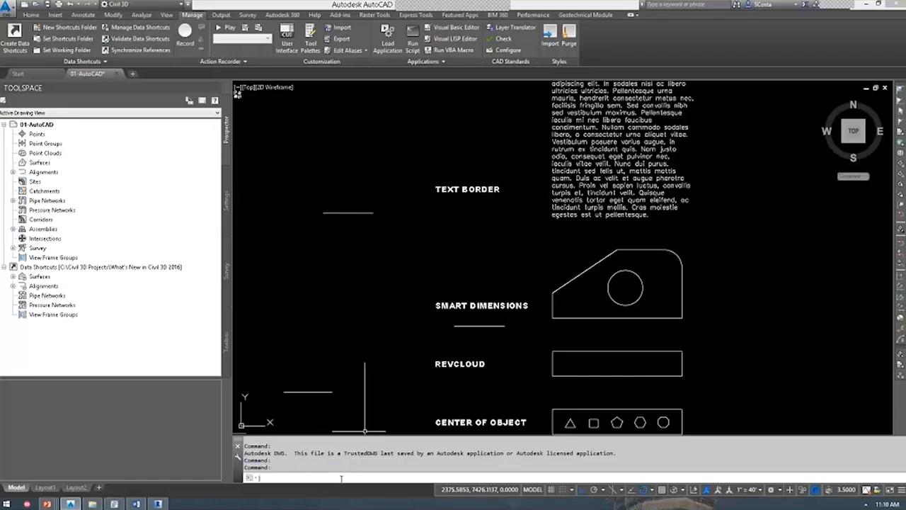
{"action": "type", "text": "galleryview"}
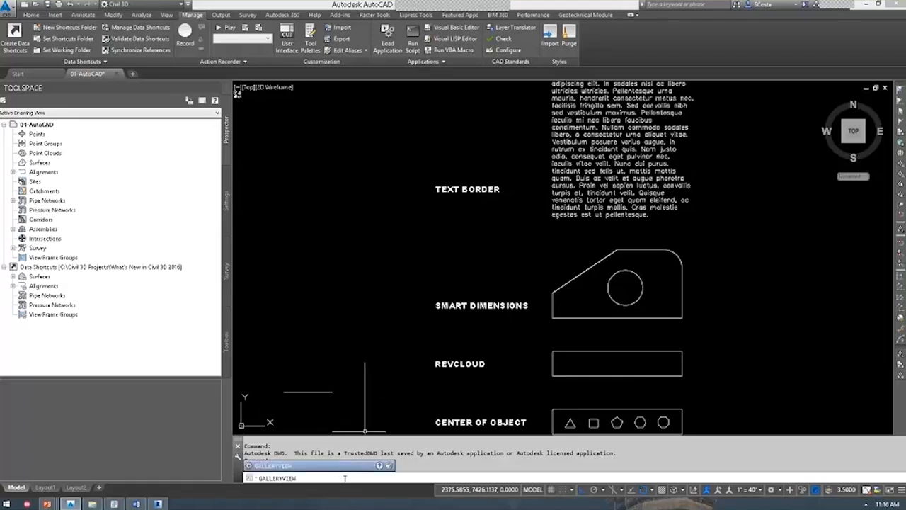
{"action": "key", "text": "F1"}
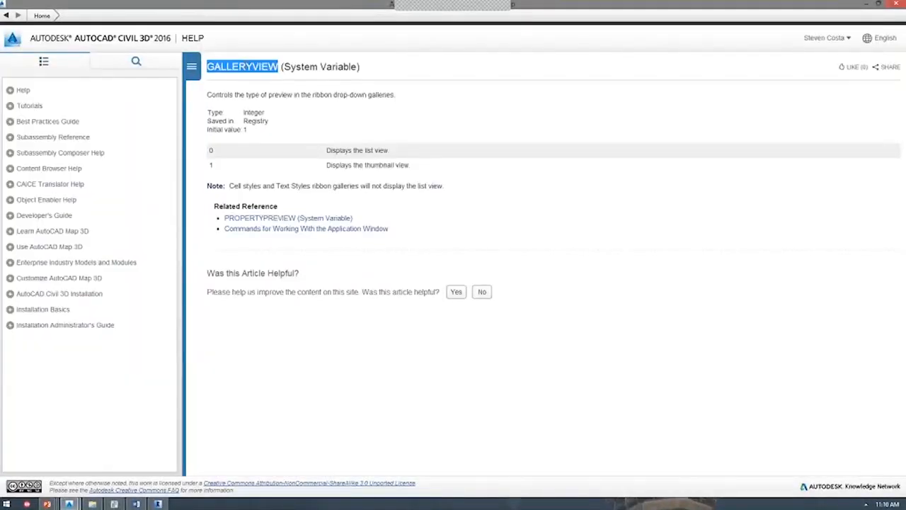
Highlight GALLERYVIEW's 0 (list view) and 1 (thumbnail view) values, then return to the drawing.
{"action": "left_click", "coordinate": [323, 66]}
{"action": "left_click_drag", "start_coordinate": [327, 150], "coordinate": [210, 165]}
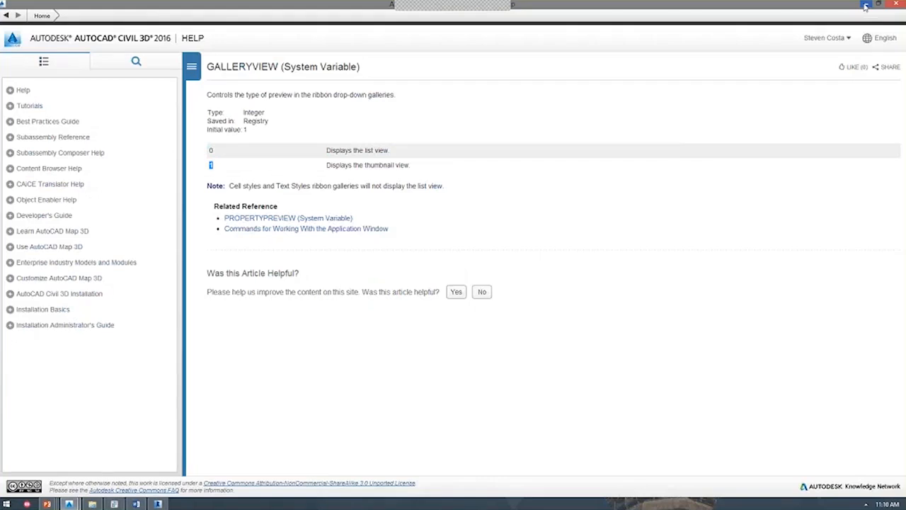
{"action": "left_click", "coordinate": [865, 6]}
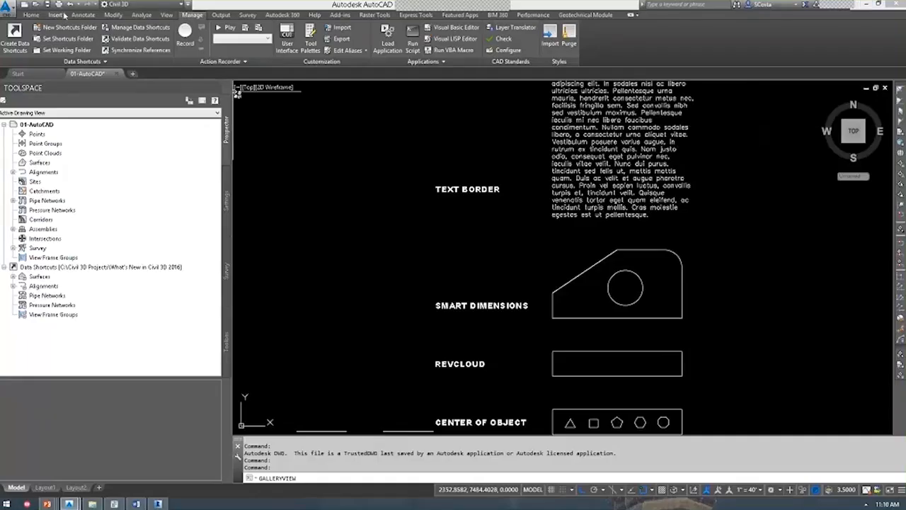
Check the Insert block gallery's thumbnails, then set GALLERYVIEW to 0.
{"action": "left_click", "coordinate": [61, 14]}
{"action": "left_click", "coordinate": [202, 35]}
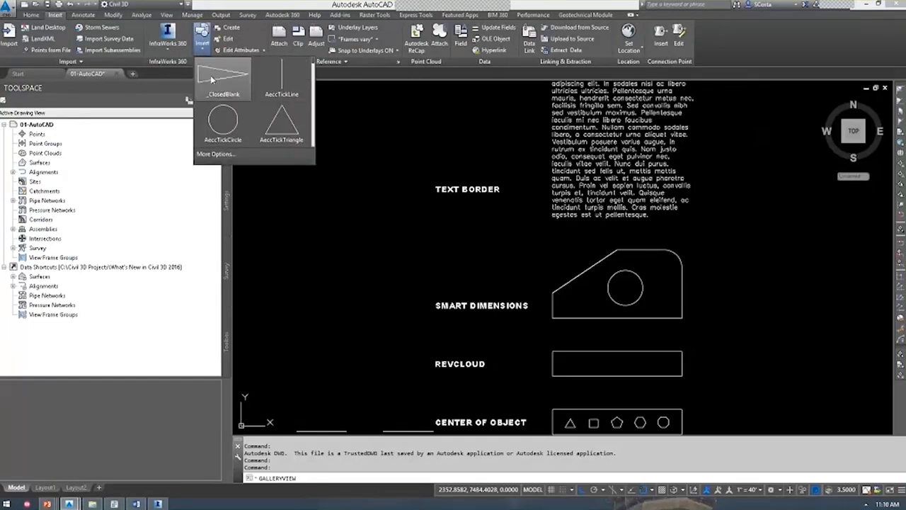
{"action": "left_click", "coordinate": [339, 477]}
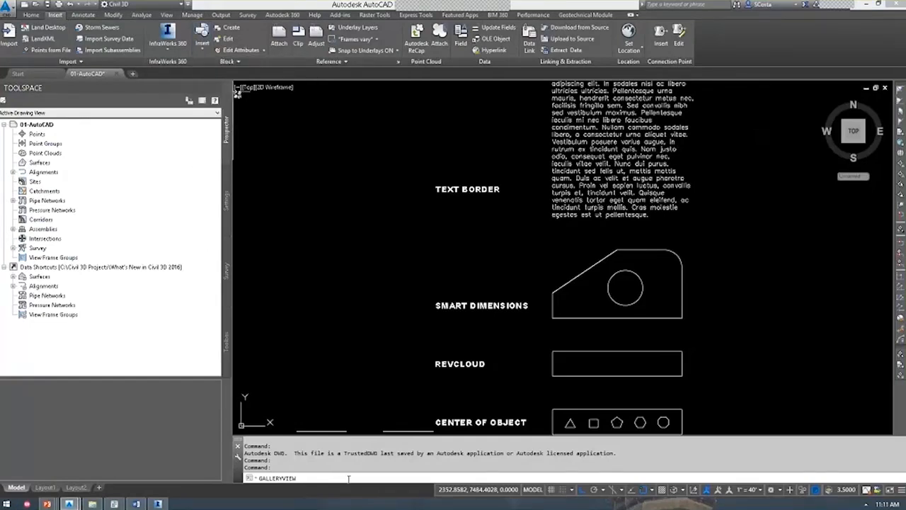
{"action": "key", "text": "Return"}
{"action": "type", "text": "0"}
{"action": "key", "text": "Return"}
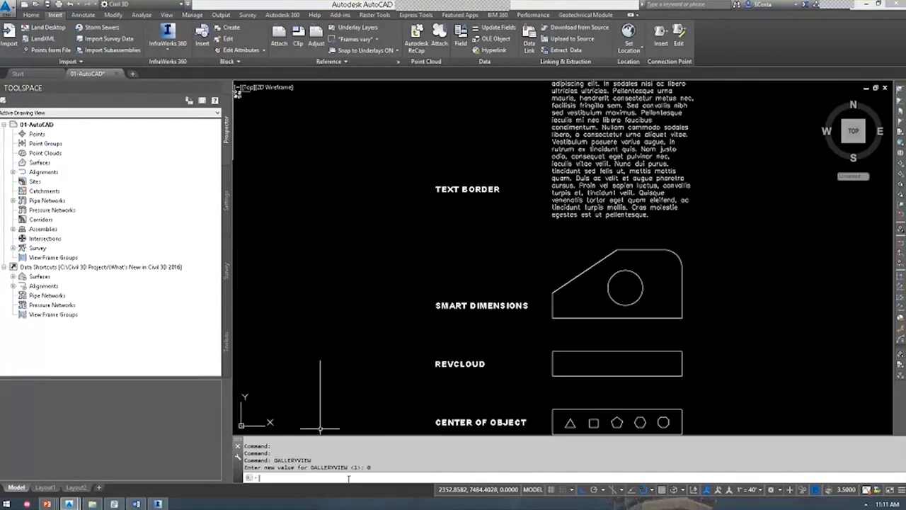
Reopen the Insert dialog to see block names listed, then cancel it.
{"action": "left_click", "coordinate": [209, 62]}
{"action": "left_click", "coordinate": [203, 37]}
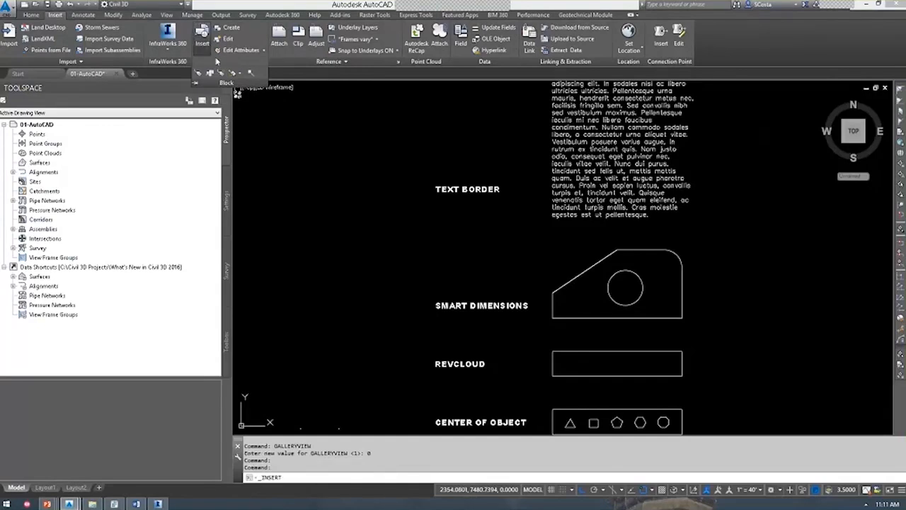
{"action": "left_click", "coordinate": [453, 192]}
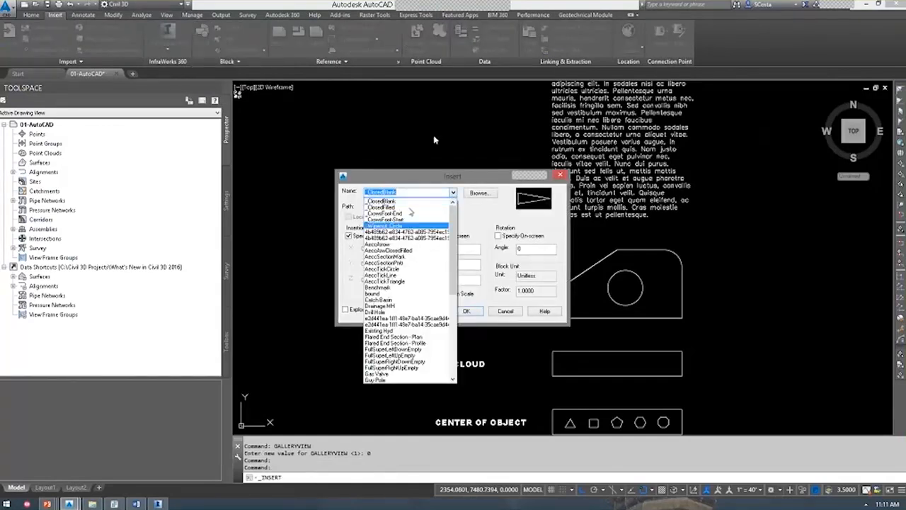
{"action": "left_click", "coordinate": [501, 312]}
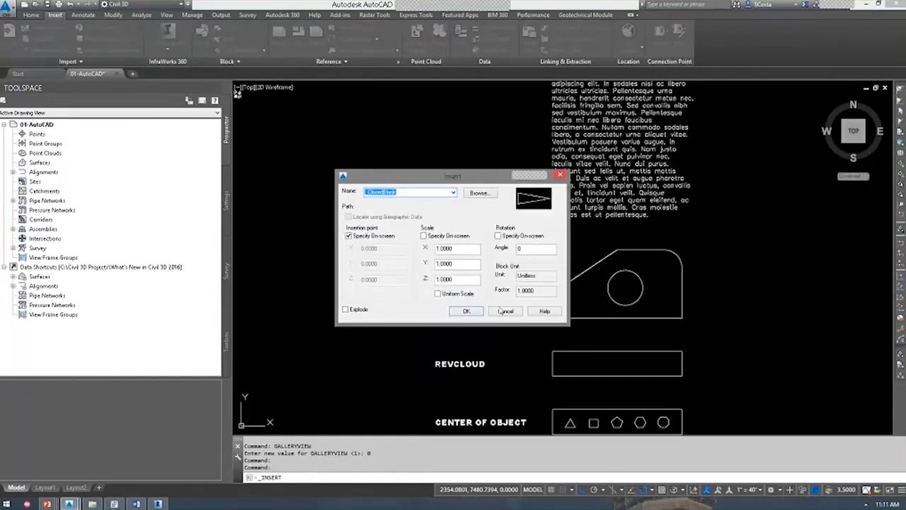
{"action": "left_click", "coordinate": [501, 311]}
{"action": "middle_click_drag", "start_coordinate": [587, 425], "coordinate": [564, 361]}
{"action": "scroll", "coordinate": [586, 375], "scroll_direction": "up", "scroll_amount": 4}
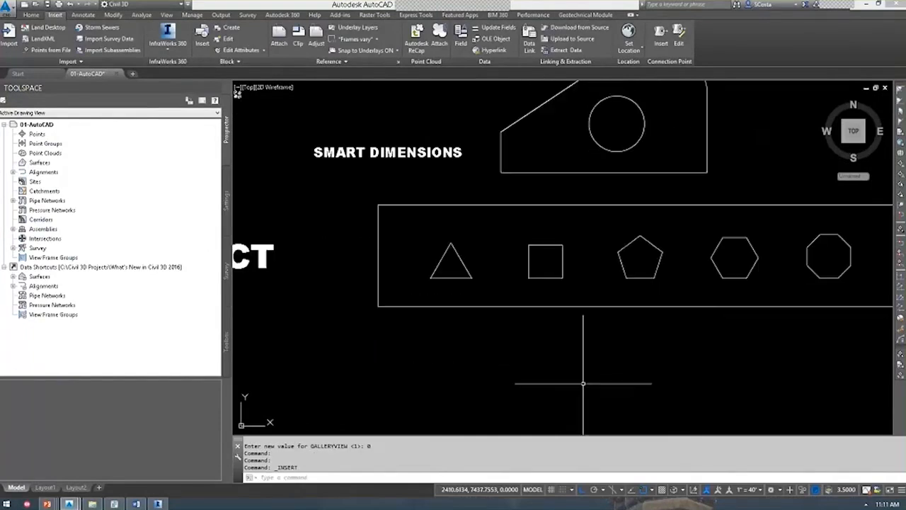
Start a polyline, enable Geometric Center snap, and test it on the polygons before cancelling.
{"action": "type", "text": "PL PLINE"}
{"action": "key", "text": "Return"}
{"action": "left_click", "coordinate": [646, 490]}
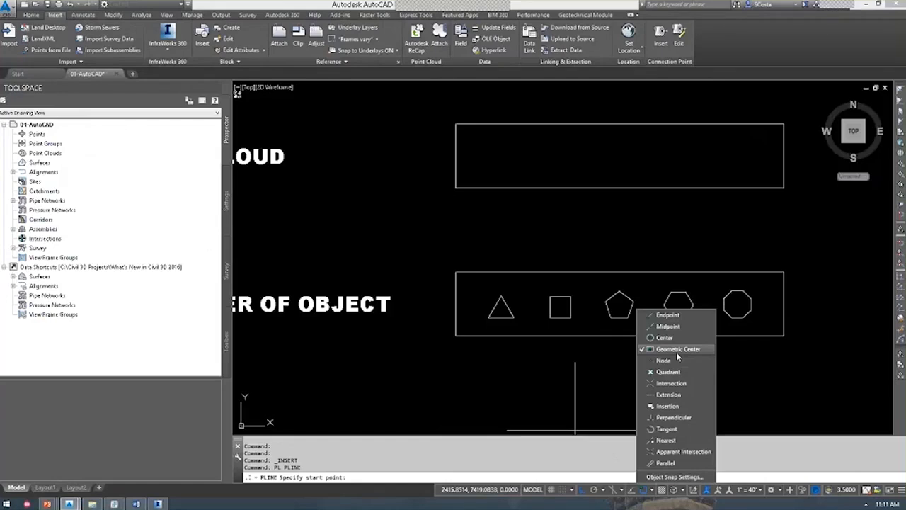
{"action": "left_click", "coordinate": [614, 355]}
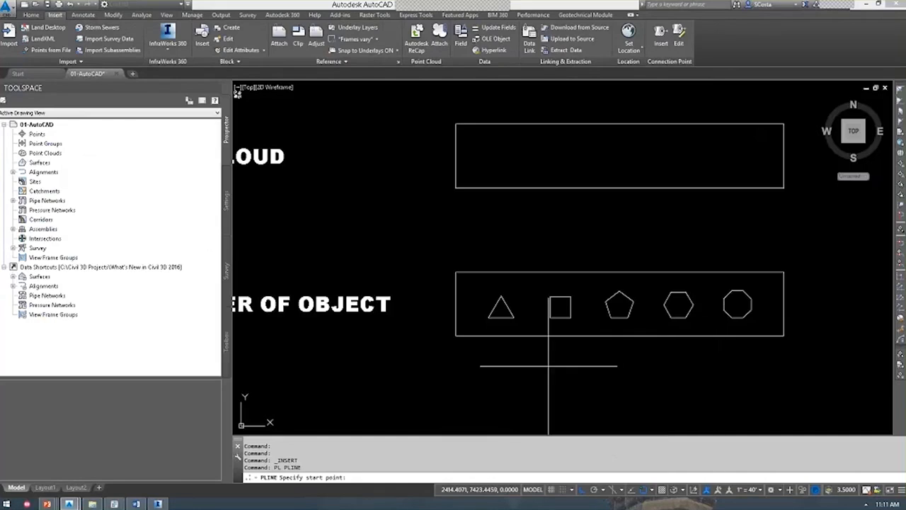
{"action": "scroll", "coordinate": [496, 303], "scroll_direction": "up", "scroll_amount": 4}
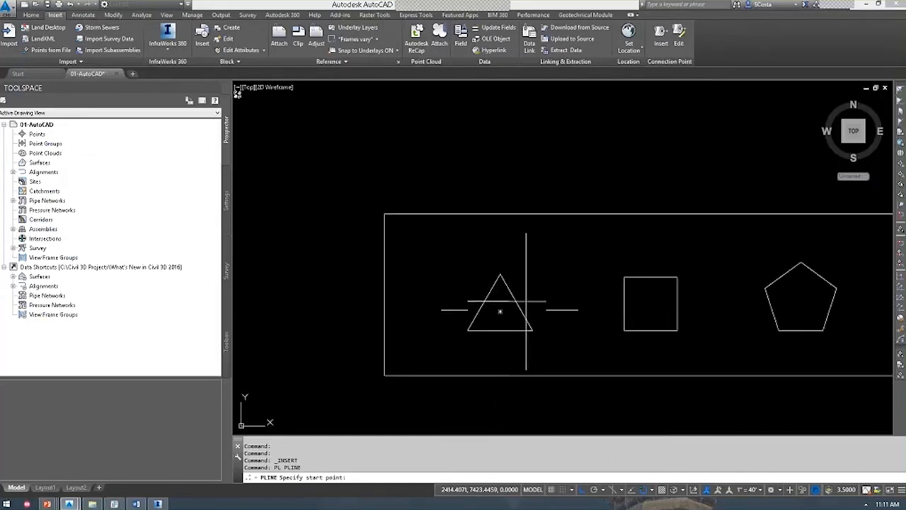
{"action": "middle_click_drag", "start_coordinate": [516, 310], "coordinate": [434, 307]}
{"action": "middle_click_drag", "start_coordinate": [580, 272], "coordinate": [387, 276]}
{"action": "middle_click_drag", "start_coordinate": [835, 266], "coordinate": [642, 262]}
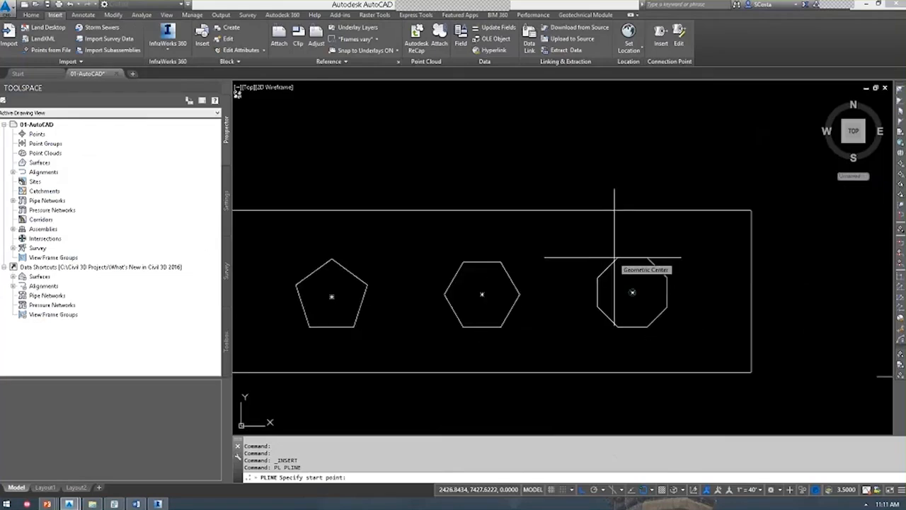
{"action": "scroll", "coordinate": [615, 258], "scroll_direction": "down", "scroll_amount": 6}
{"action": "middle_click_drag", "start_coordinate": [632, 317], "coordinate": [527, 304]}
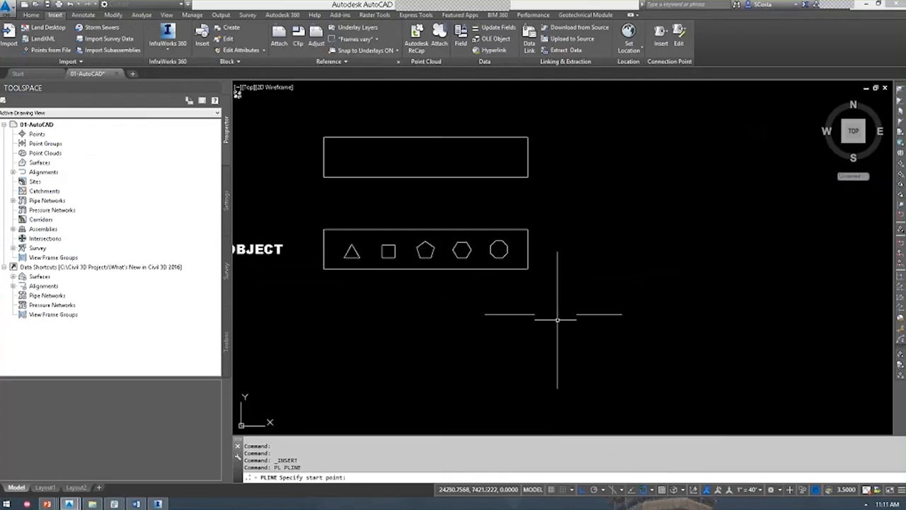
{"action": "key", "text": "Escape"}
{"action": "key", "text": "Escape"}
Draw three overlapping rectangles below-right of the shapes.
{"action": "left_click", "coordinate": [568, 344]}
{"action": "left_click", "coordinate": [599, 298]}
{"action": "key", "text": "Return"}
{"action": "left_click", "coordinate": [587, 280]}
{"action": "left_click", "coordinate": [627, 323]}
{"action": "key", "text": "Return"}
{"action": "left_click", "coordinate": [678, 354]}
{"action": "left_click", "coordinate": [576, 306]}
Create a LINEWORKSHRINKWRAP outline around the three rectangles and move it to the right.
{"action": "key", "text": "Escape"}
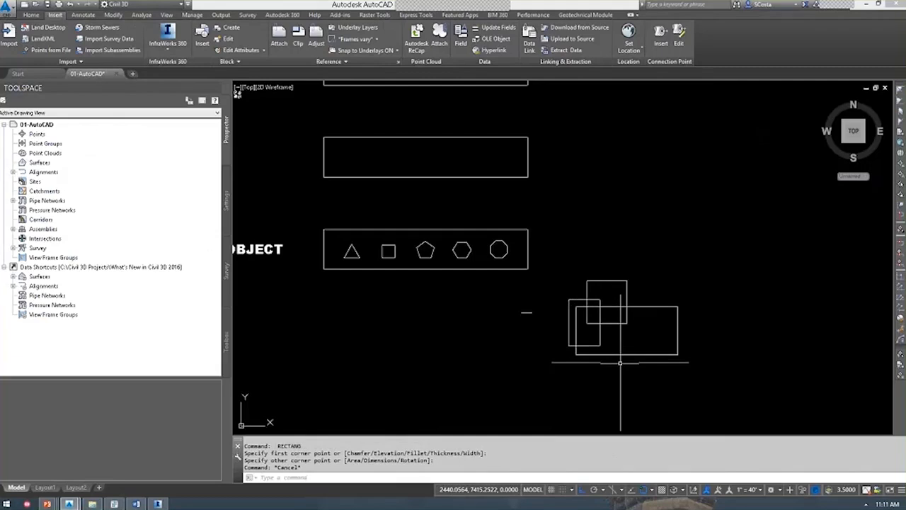
{"action": "type", "text": "lineworkshrinkwrap"}
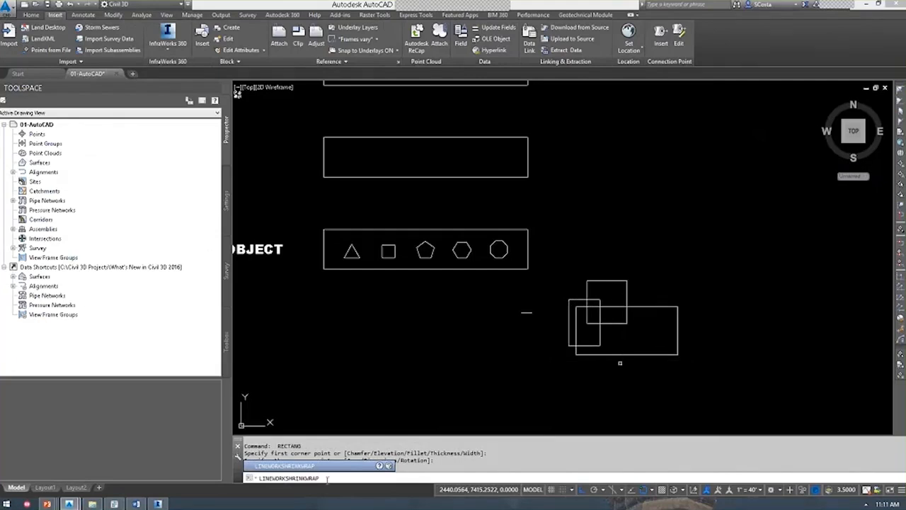
{"action": "key", "text": "Return"}
{"action": "left_click", "coordinate": [734, 390]}
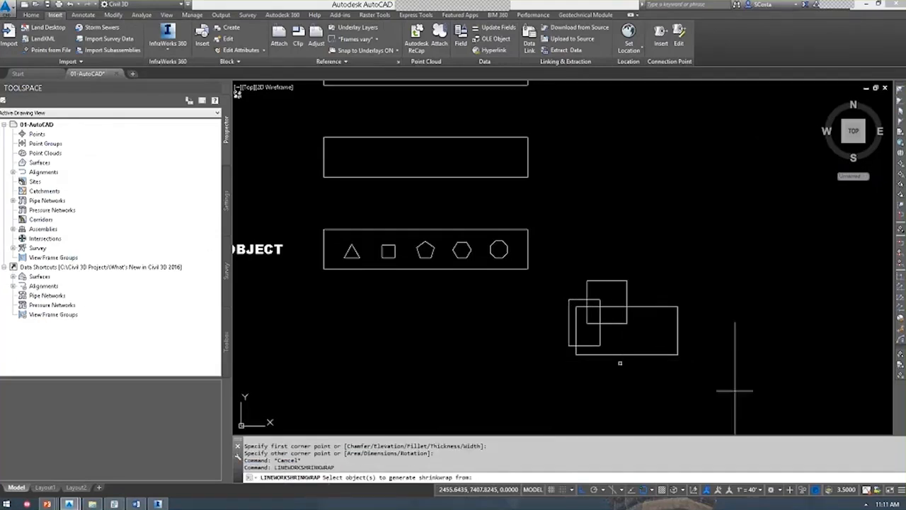
{"action": "left_click", "coordinate": [591, 261]}
{"action": "key", "text": "Return"}
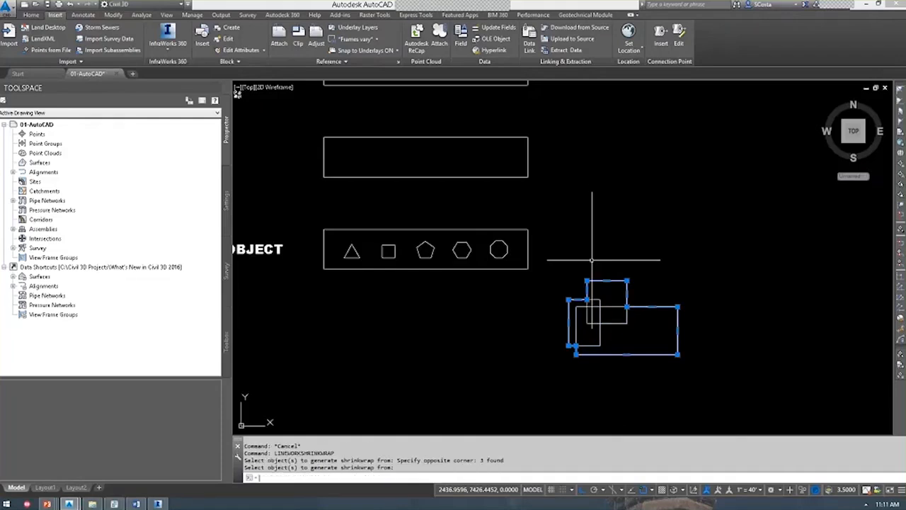
{"action": "type", "text": "m"}
{"action": "key", "text": "Return"}
{"action": "left_click", "coordinate": [603, 252]}
{"action": "left_click", "coordinate": [759, 252]}
Erase the practice shapes and pan back to the REVCLOUD and SMART DIMENSIONS examples.
{"action": "type", "text": "PL"}
{"action": "key", "text": "Return"}
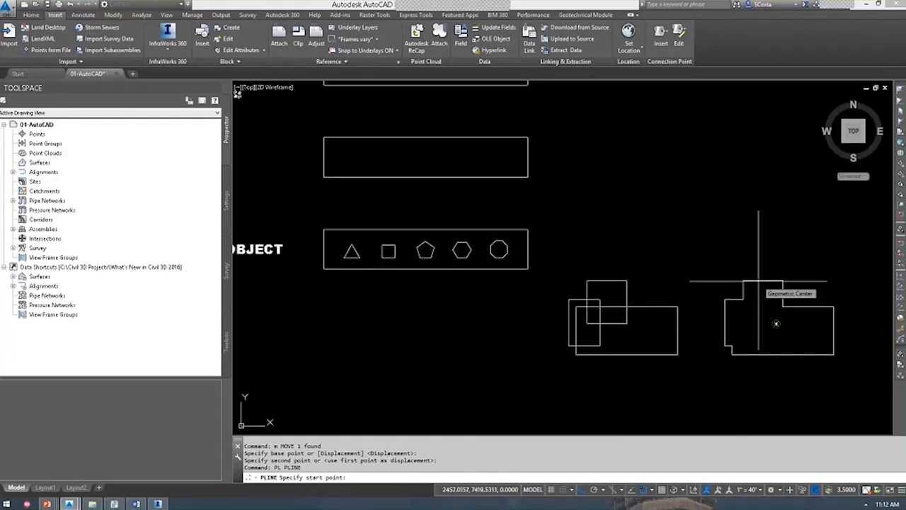
{"action": "key", "text": "Escape"}
{"action": "left_click", "coordinate": [780, 397]}
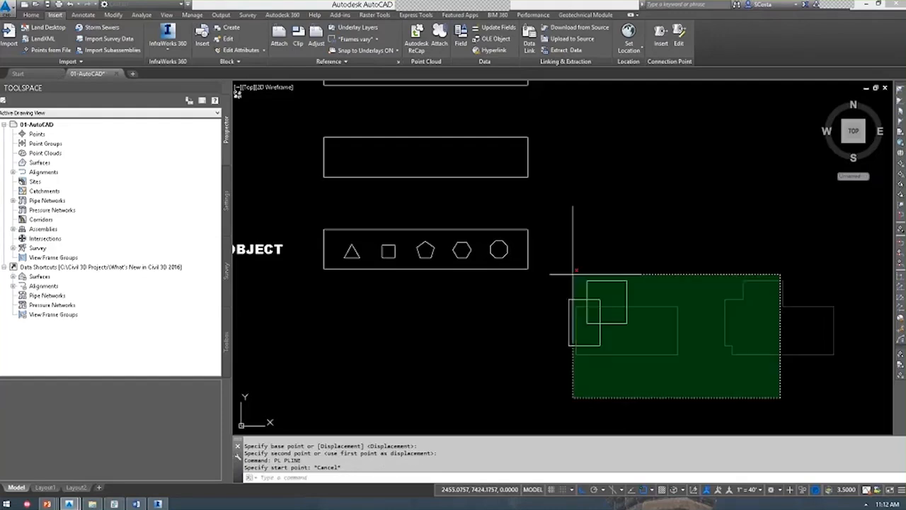
{"action": "left_click", "coordinate": [546, 263]}
{"action": "type", "text": "e"}
{"action": "key", "text": "Return"}
{"action": "key", "text": "Return"}
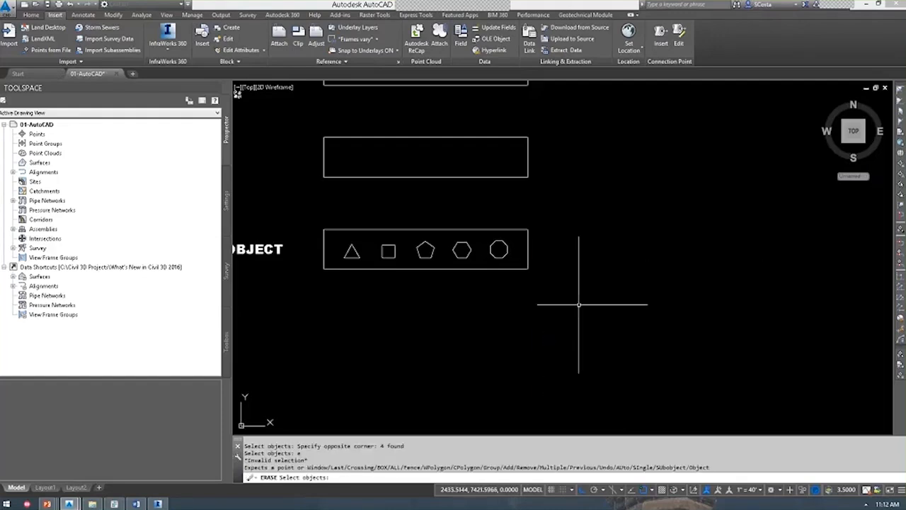
{"action": "mouse_move", "coordinate": [414, 222]}
{"action": "middle_mouse_down"}
{"action": "mouse_move", "coordinate": [493, 273]}
{"action": "mouse_move", "coordinate": [617, 315]}
{"action": "middle_mouse_up"}
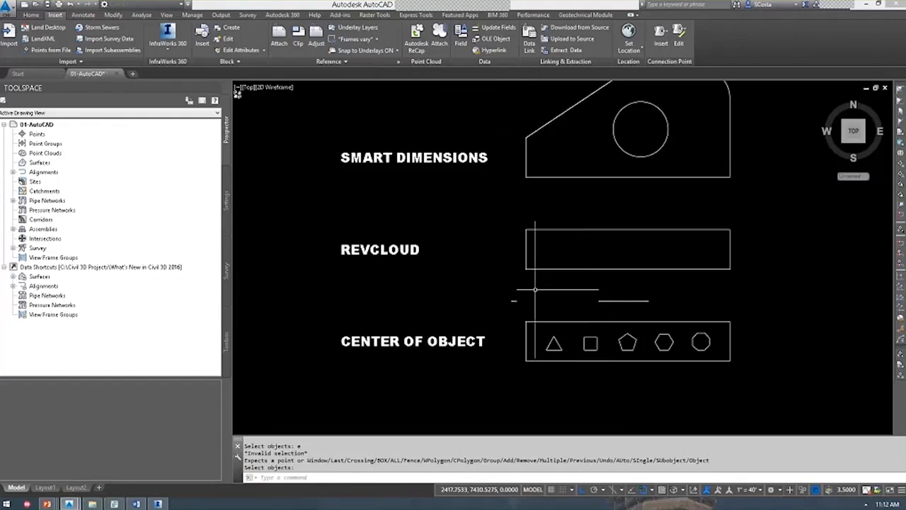
{"action": "type", "text": "revcloud"}
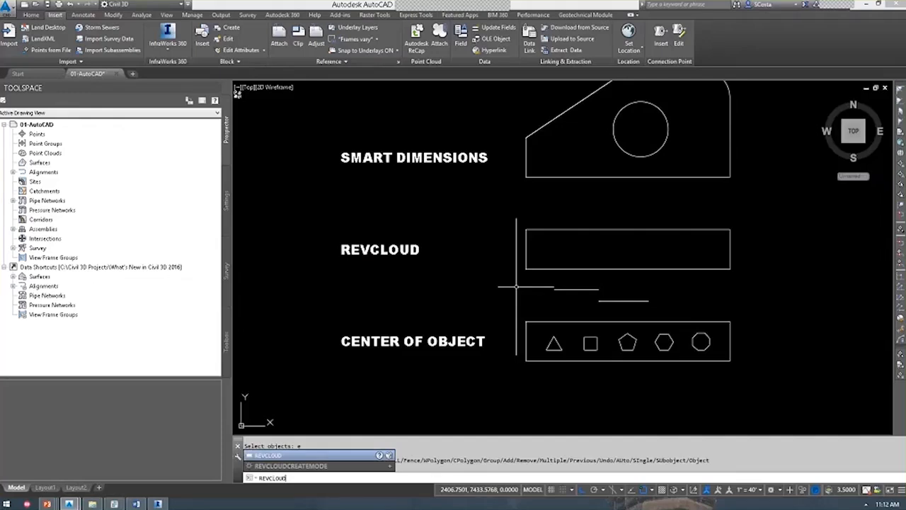
Set REVCLOUD arc lengths to 0.5 minimum and 1.0 maximum, pick the rectangle, then cancel.
{"action": "key", "text": "Return"}
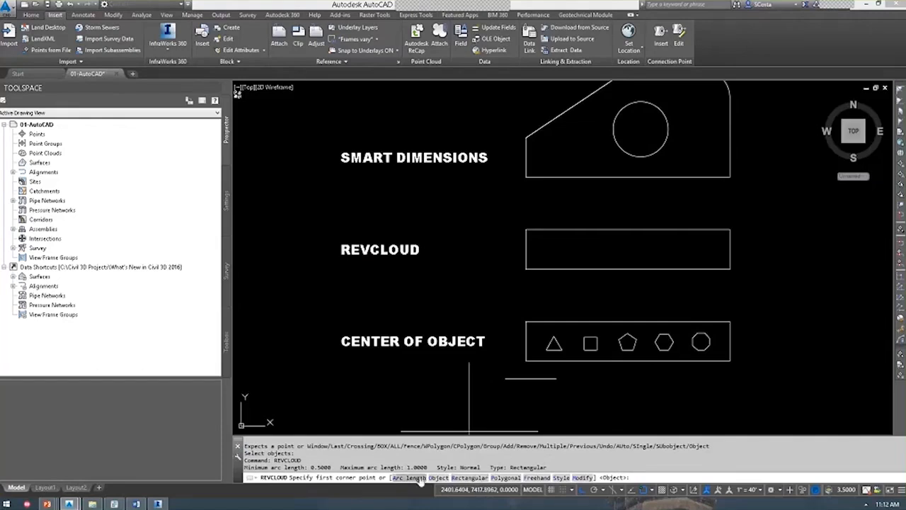
{"action": "left_click", "coordinate": [418, 477]}
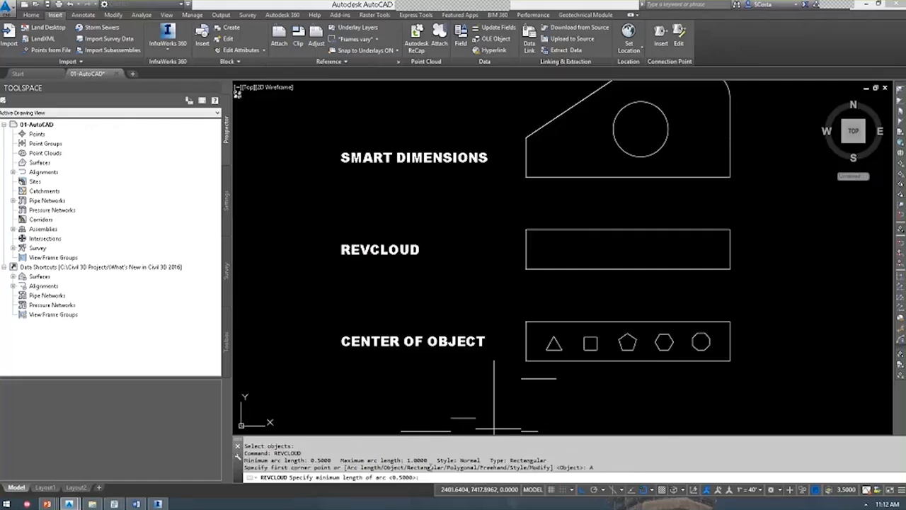
{"action": "key", "text": "Return"}
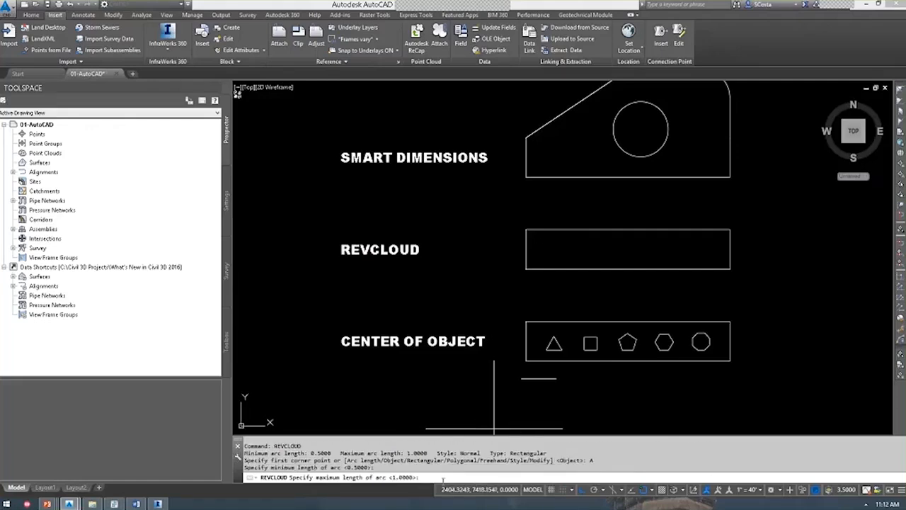
{"action": "key", "text": "Return"}
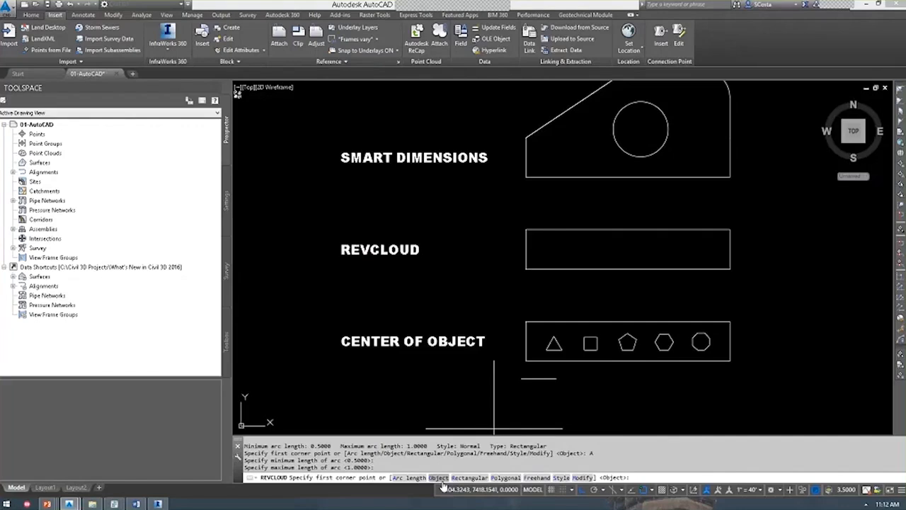
{"action": "left_click", "coordinate": [439, 477]}
{"action": "left_click", "coordinate": [691, 269]}
{"action": "scroll", "coordinate": [687, 287], "scroll_direction": "up", "scroll_amount": 2}
{"action": "middle_click_drag", "start_coordinate": [686, 286], "coordinate": [659, 245]}
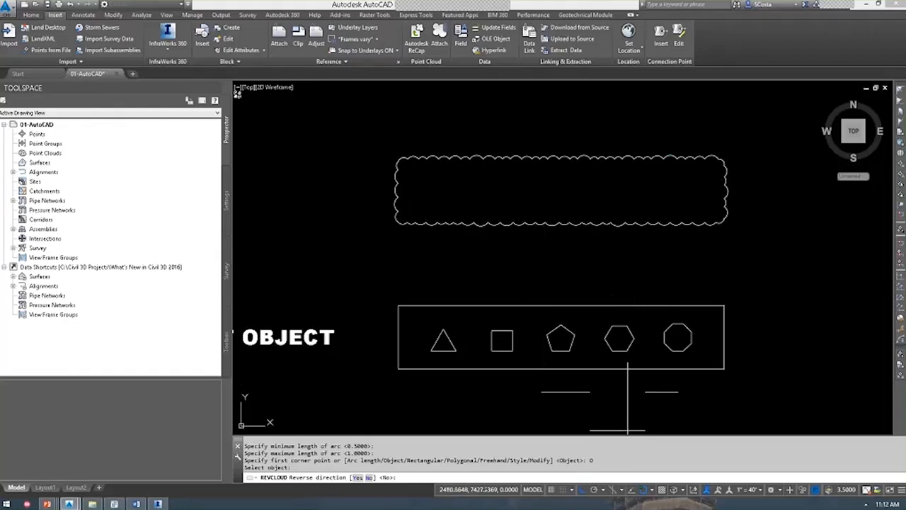
{"action": "key", "text": "F3"}
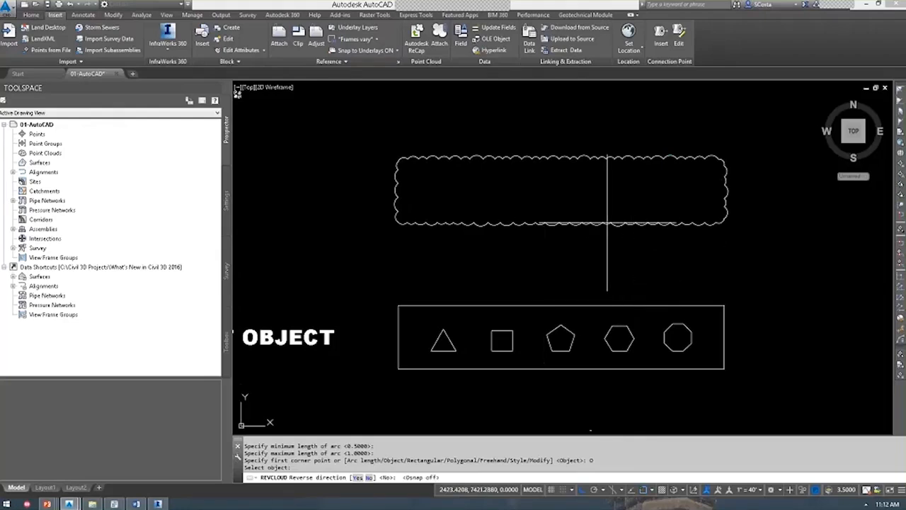
{"action": "key", "text": "Escape"}
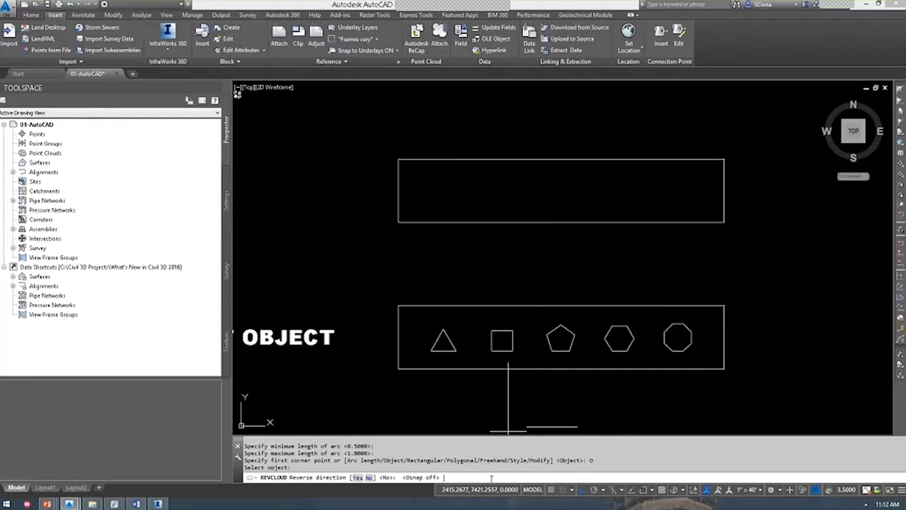
Convert the top rectangle into a revision cloud via the Object option, without reversing direction.
{"action": "key", "text": "Return"}
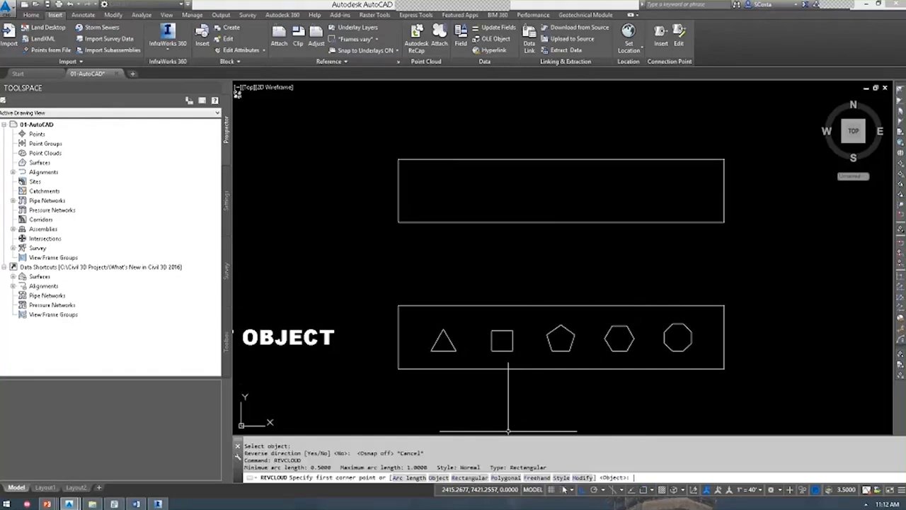
{"action": "type", "text": "M"}
{"action": "key", "text": "Return"}
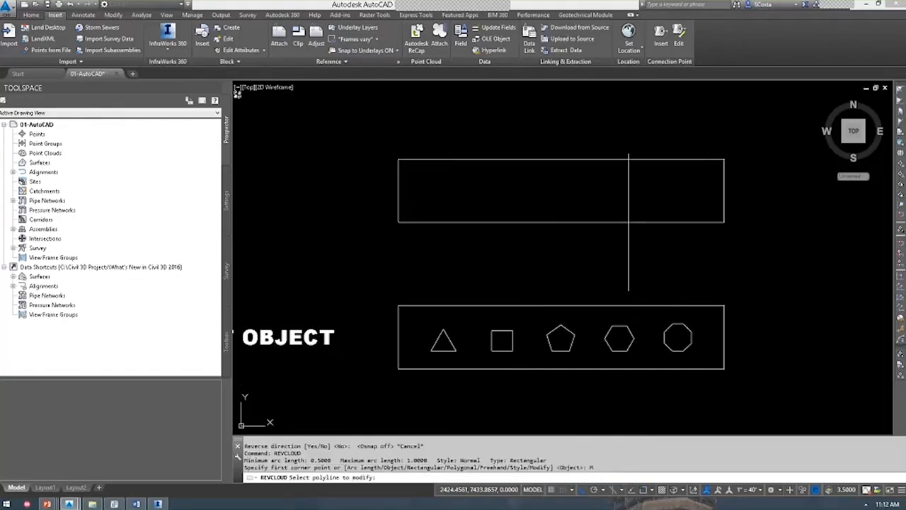
{"action": "left_click", "coordinate": [629, 222]}
{"action": "key", "text": "Escape"}
{"action": "key", "text": "Return"}
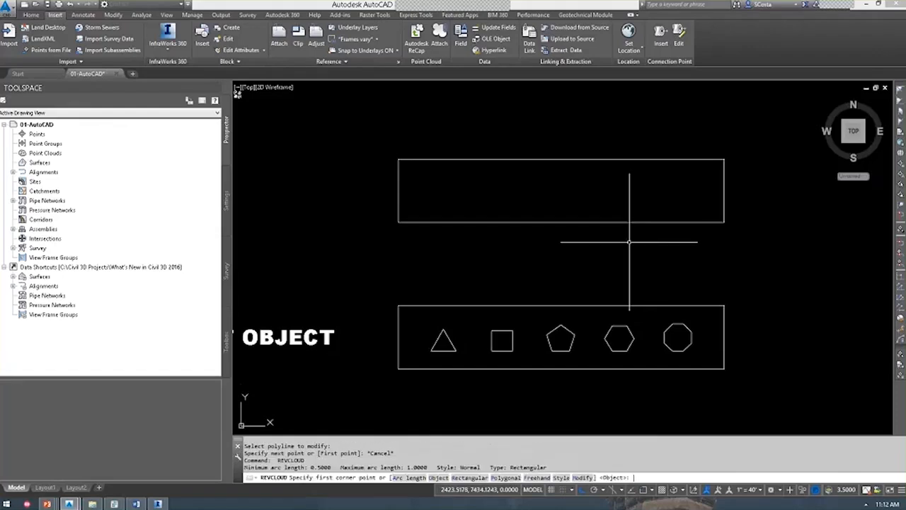
{"action": "type", "text": "O"}
{"action": "key", "text": "Return"}
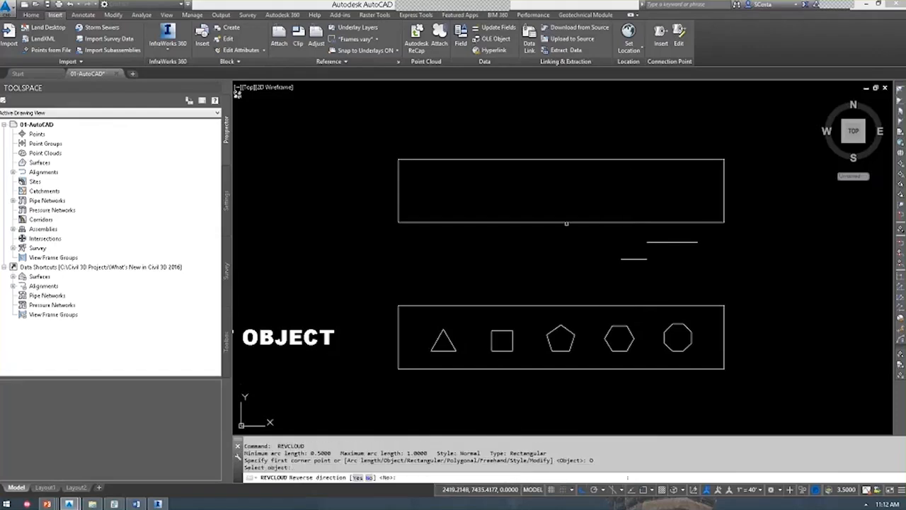
{"action": "left_click", "coordinate": [546, 221]}
{"action": "key", "text": "Return"}
{"action": "key", "text": "Return"}
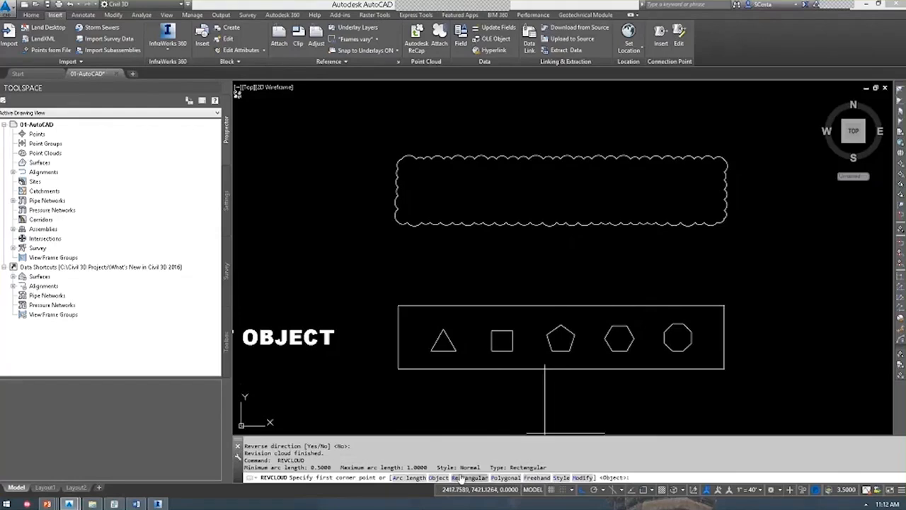
Turn object snaps back on with the Nearest snap mode enabled.
{"action": "left_click", "coordinate": [582, 476]}
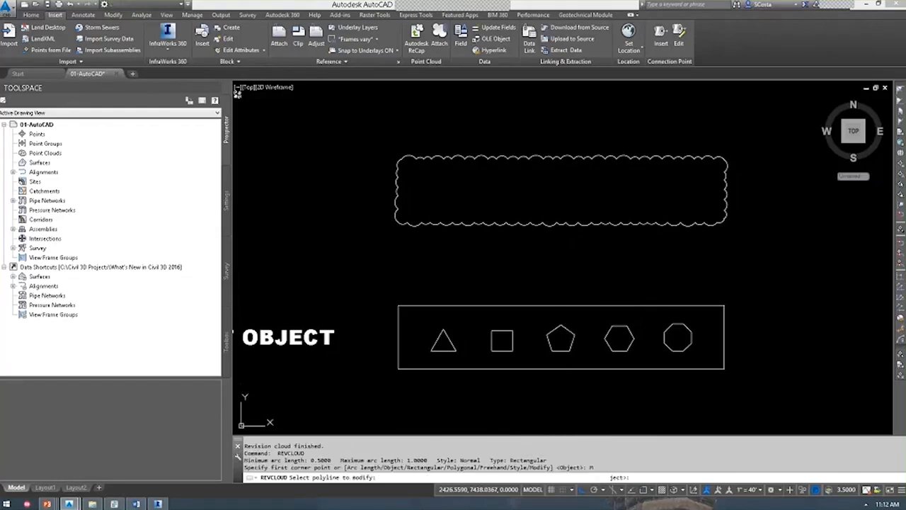
{"action": "left_click", "coordinate": [639, 224]}
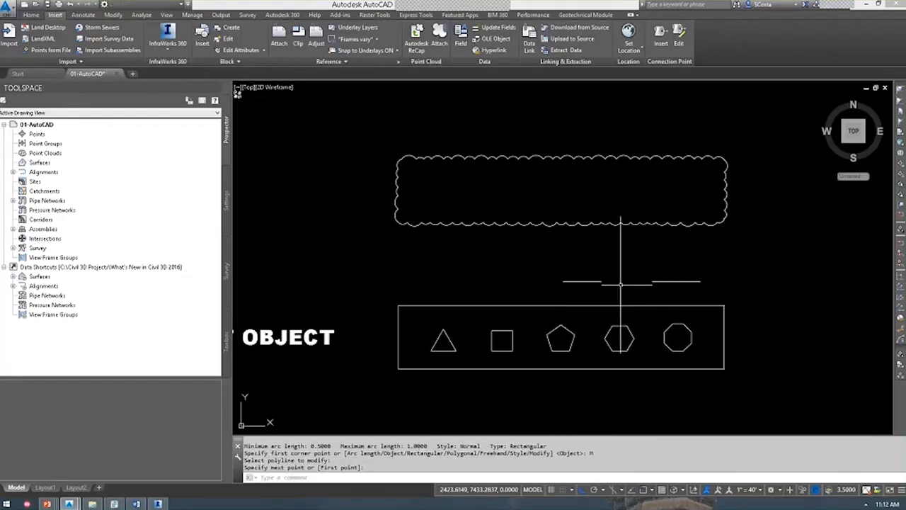
{"action": "key", "text": "F3"}
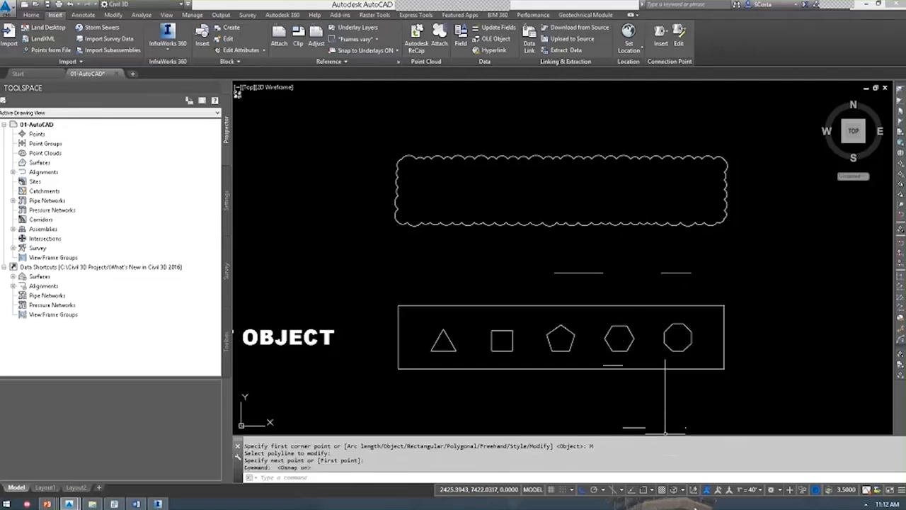
{"action": "left_click", "coordinate": [650, 489]}
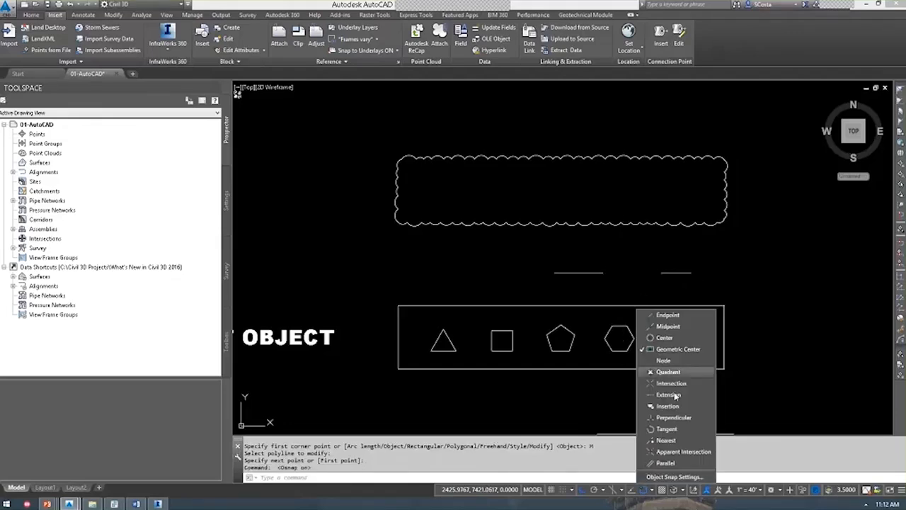
{"action": "left_click", "coordinate": [668, 440]}
Add a lower lobe to the revision cloud with Modify, erasing the shared edge.
{"action": "key", "text": "Return"}
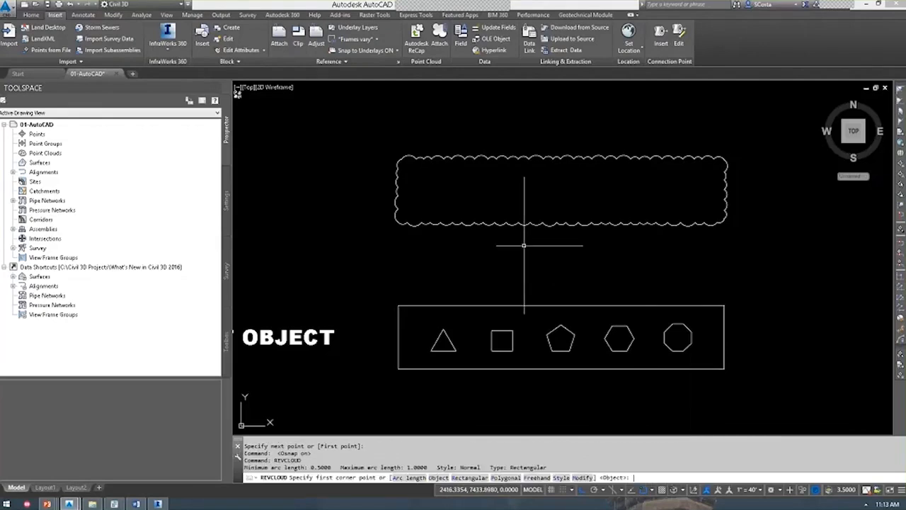
{"action": "type", "text": "M"}
{"action": "key", "text": "Return"}
{"action": "left_click", "coordinate": [629, 221]}
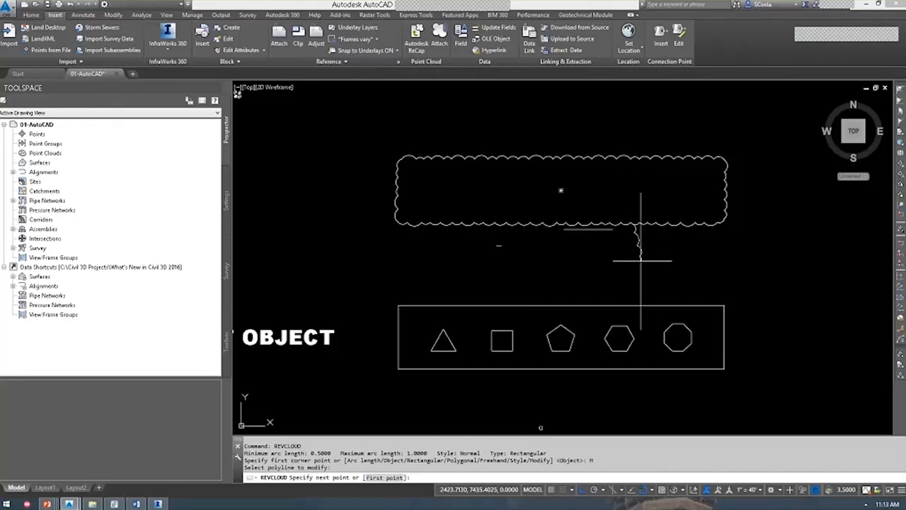
{"action": "left_click", "coordinate": [476, 260]}
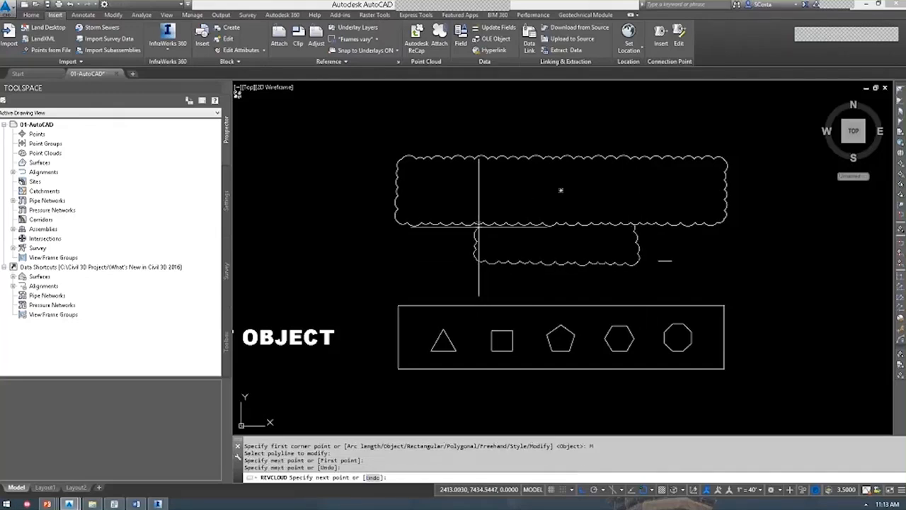
{"action": "left_click", "coordinate": [480, 225]}
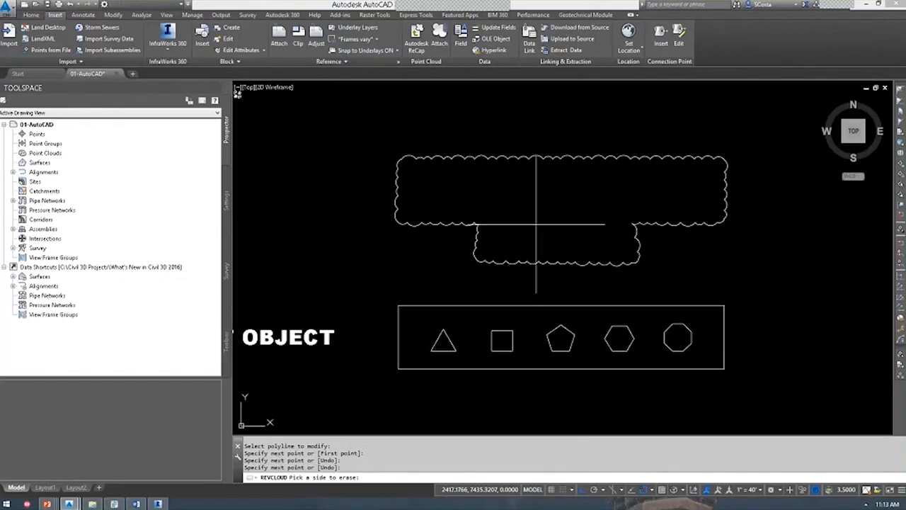
{"action": "left_click", "coordinate": [535, 224]}
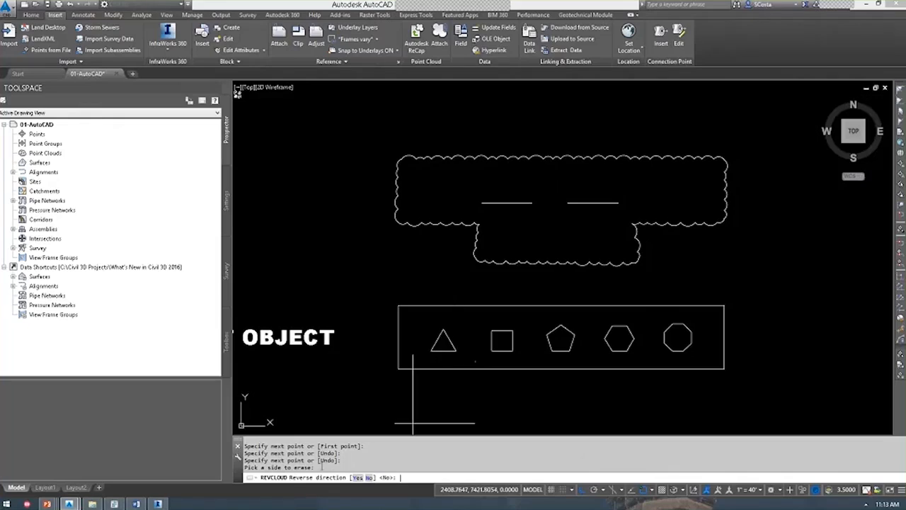
{"action": "key", "text": "Return"}
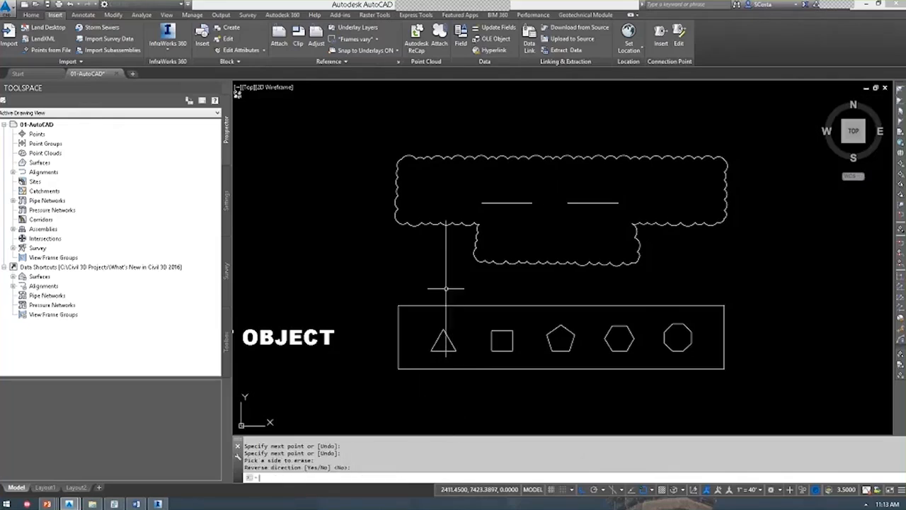
{"action": "scroll", "coordinate": [446, 288], "scroll_direction": "down", "scroll_amount": 4}
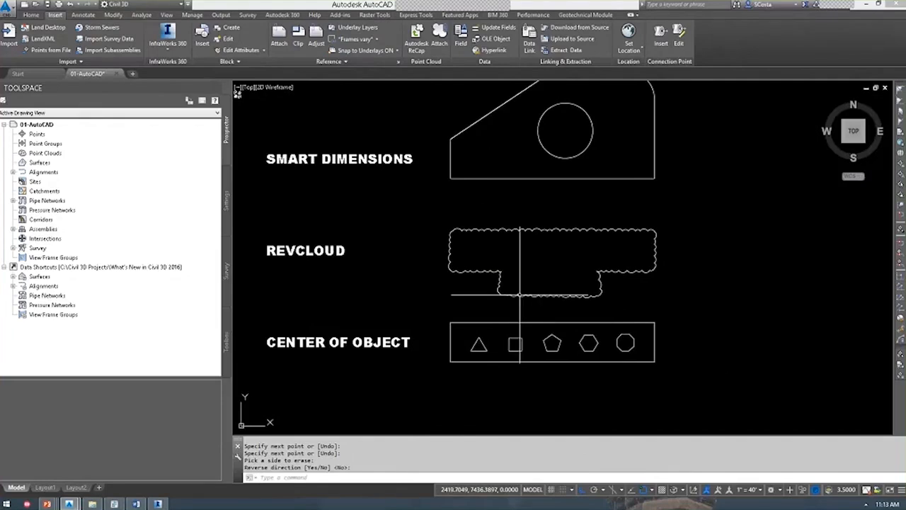
Start DIM from the Annotate tab and add the Ø6.0000 hole diameter.
{"action": "mouse_move", "coordinate": [543, 191]}
{"action": "middle_mouse_down"}
{"action": "mouse_move", "coordinate": [567, 224]}
{"action": "mouse_move", "coordinate": [598, 325]}
{"action": "middle_mouse_up"}
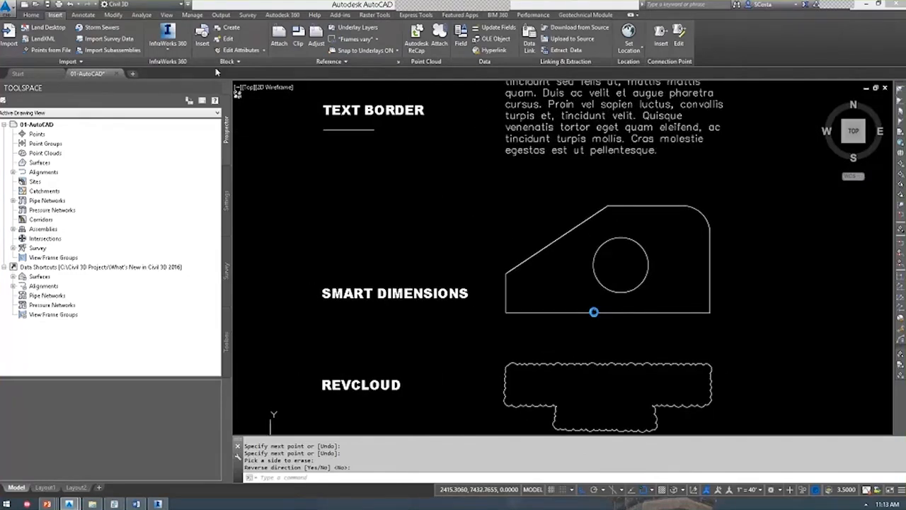
{"action": "left_click", "coordinate": [83, 15]}
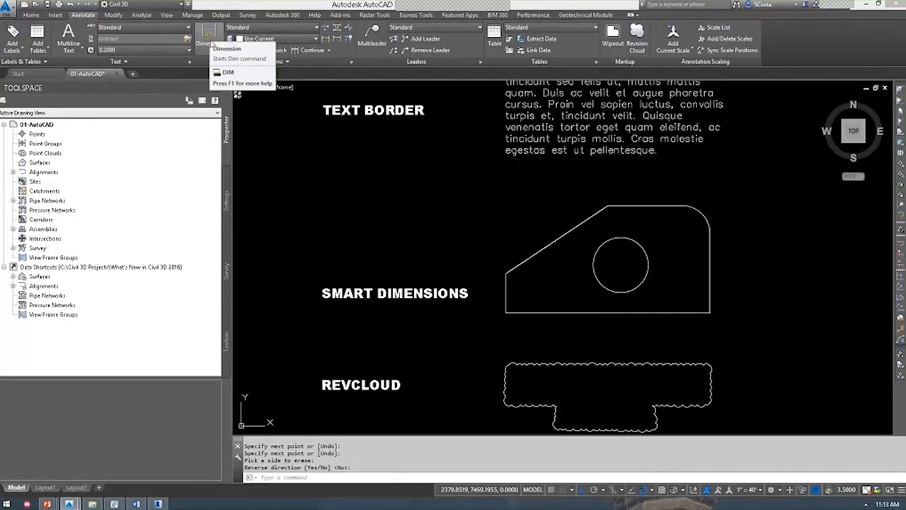
{"action": "left_click", "coordinate": [209, 39]}
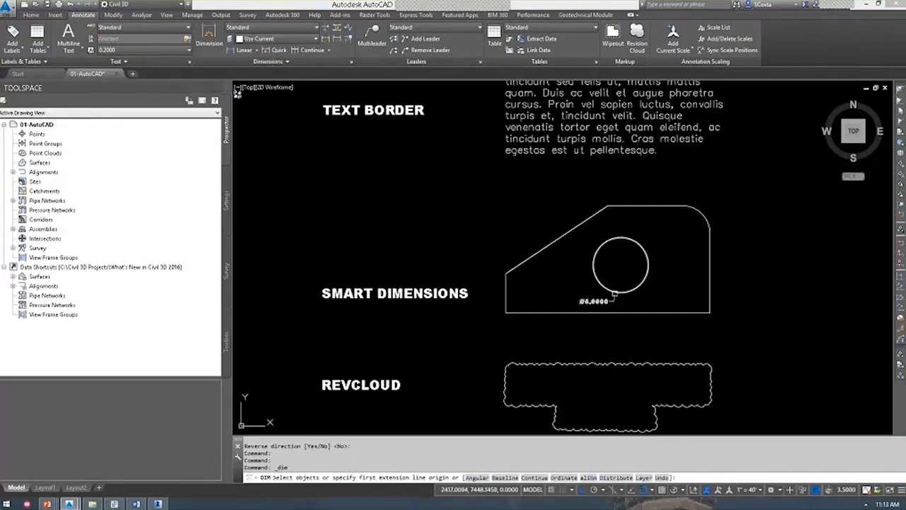
{"action": "left_click", "coordinate": [614, 293]}
{"action": "left_click", "coordinate": [639, 289]}
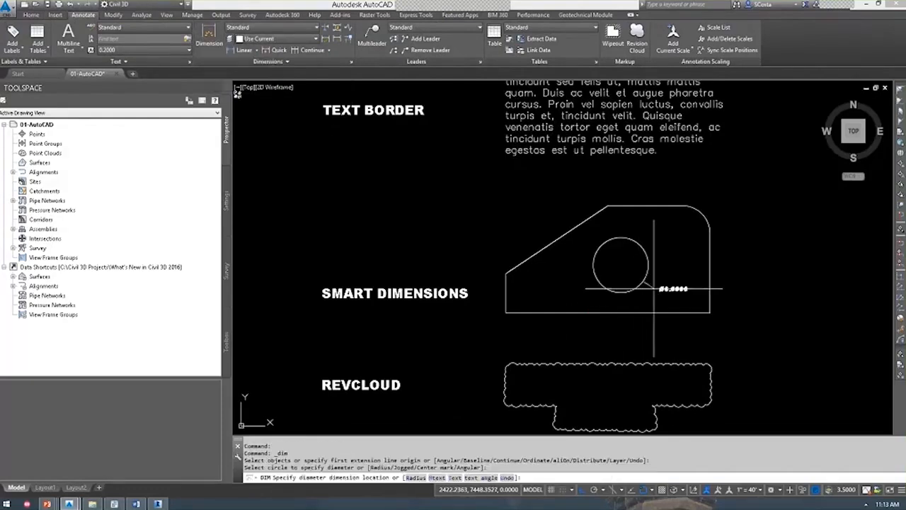
{"action": "left_click", "coordinate": [655, 291]}
Add the 22.2374 bottom width, R3.0000 corner radius and 146° angle dimensions.
{"action": "scroll", "coordinate": [644, 304], "scroll_direction": "up", "scroll_amount": 2}
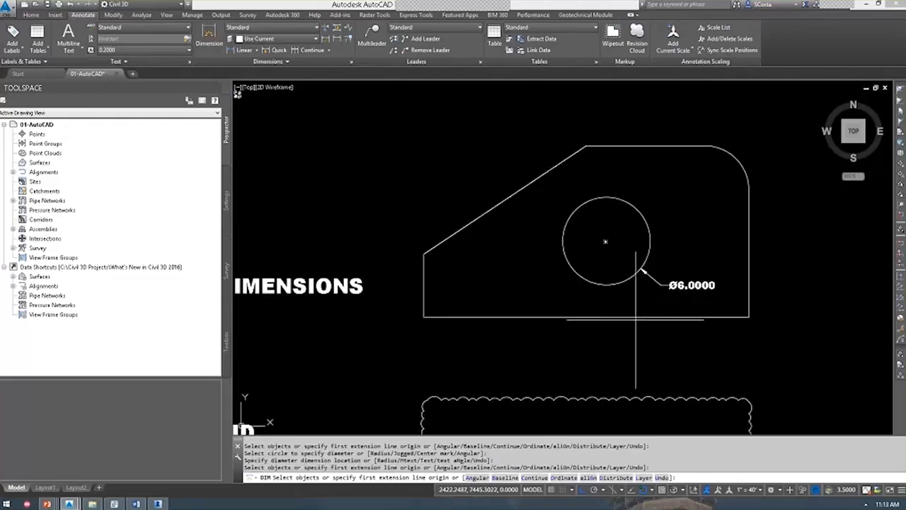
{"action": "left_click", "coordinate": [636, 341]}
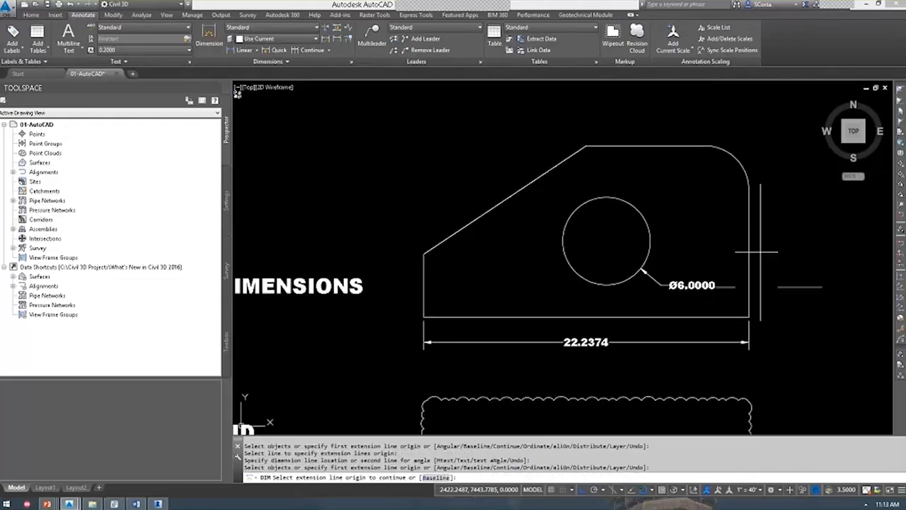
{"action": "left_click", "coordinate": [736, 164]}
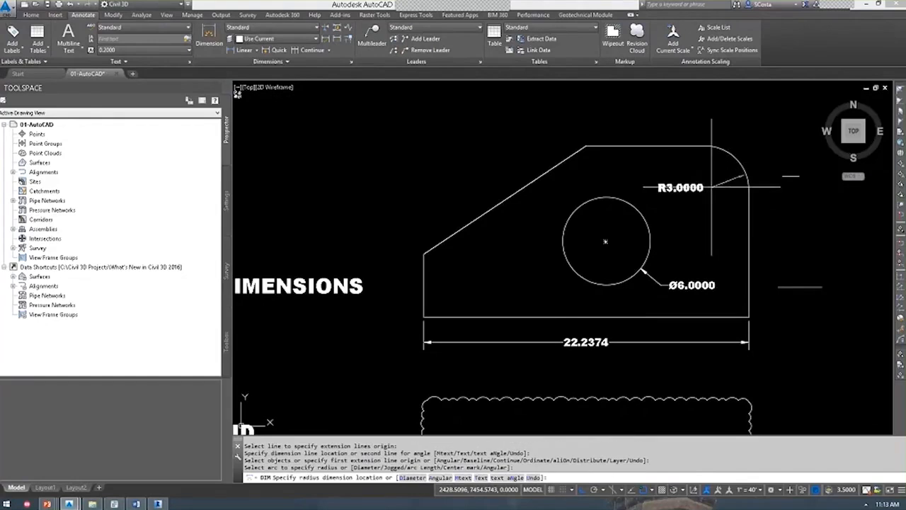
{"action": "left_click", "coordinate": [732, 206]}
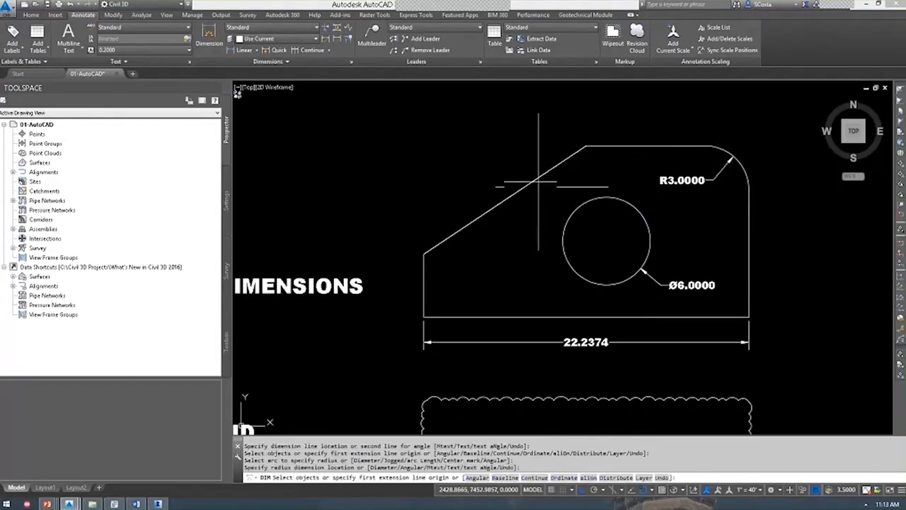
{"action": "left_click", "coordinate": [548, 172]}
{"action": "left_click", "coordinate": [614, 147]}
{"action": "left_click", "coordinate": [596, 171]}
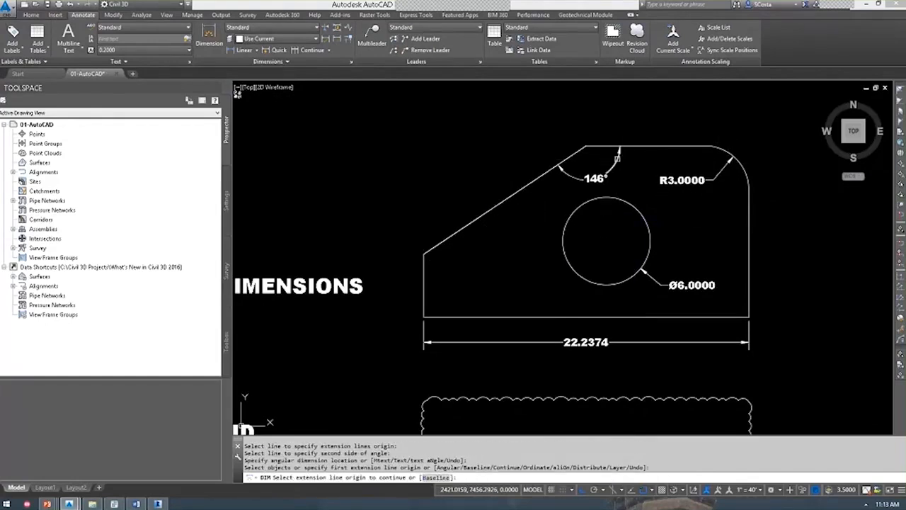
{"action": "scroll", "coordinate": [667, 189], "scroll_direction": "down", "scroll_amount": 2}
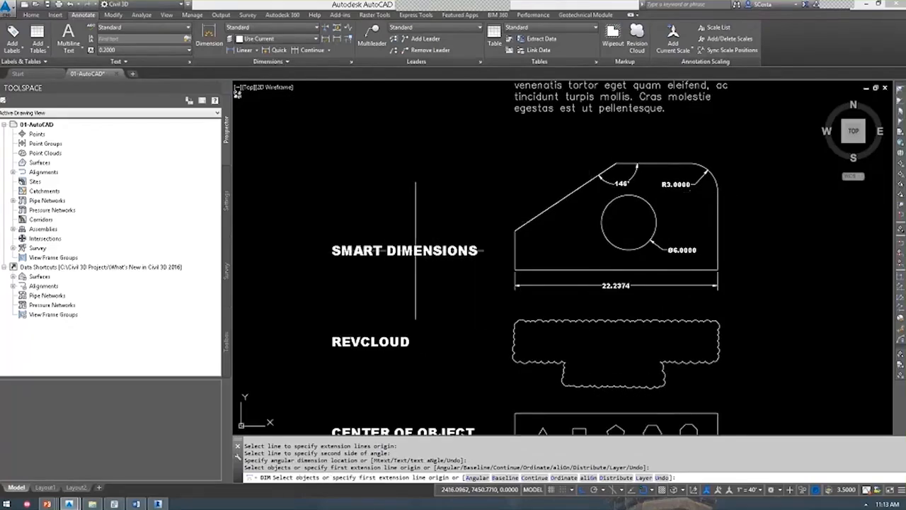
{"action": "middle_click_drag", "start_coordinate": [429, 281], "coordinate": [395, 326]}
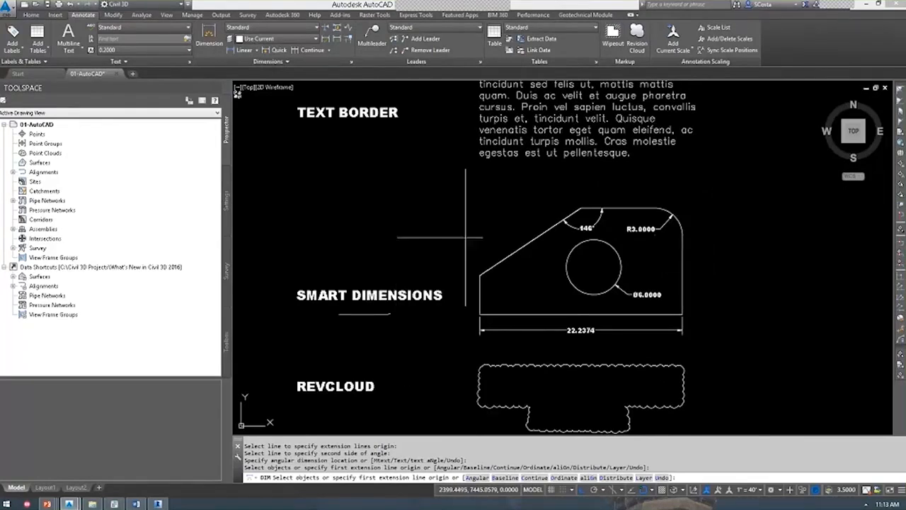
Select the Lorem ipsum MText and set its Text frame property to Yes in Properties.
{"action": "middle_click_drag", "start_coordinate": [488, 191], "coordinate": [485, 319]}
{"action": "scroll", "coordinate": [484, 314], "scroll_direction": "down", "scroll_amount": 2}
{"action": "key", "text": "Escape"}
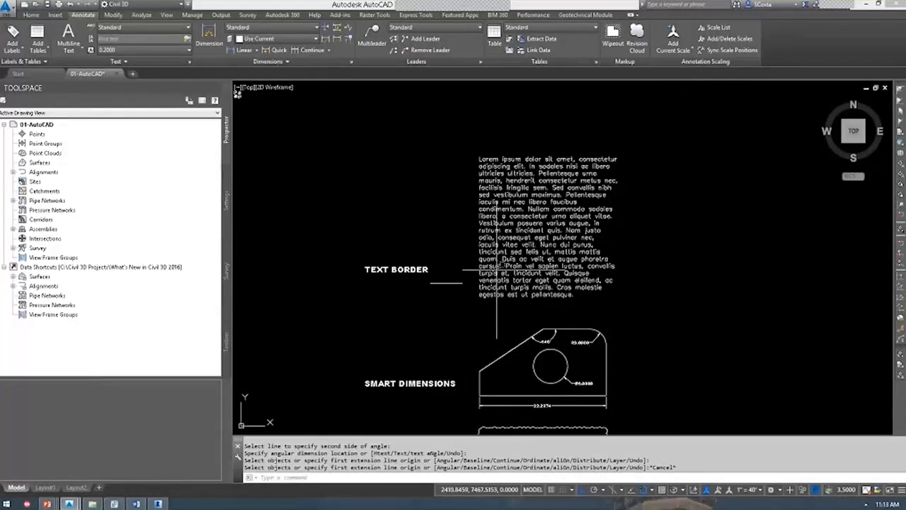
{"action": "left_click", "coordinate": [497, 271]}
{"action": "left_click", "coordinate": [494, 273]}
{"action": "key", "text": "ctrl+1"}
{"action": "middle_click_drag", "start_coordinate": [544, 297], "coordinate": [633, 287]}
{"action": "scroll", "coordinate": [575, 278], "scroll_direction": "up", "scroll_amount": 3}
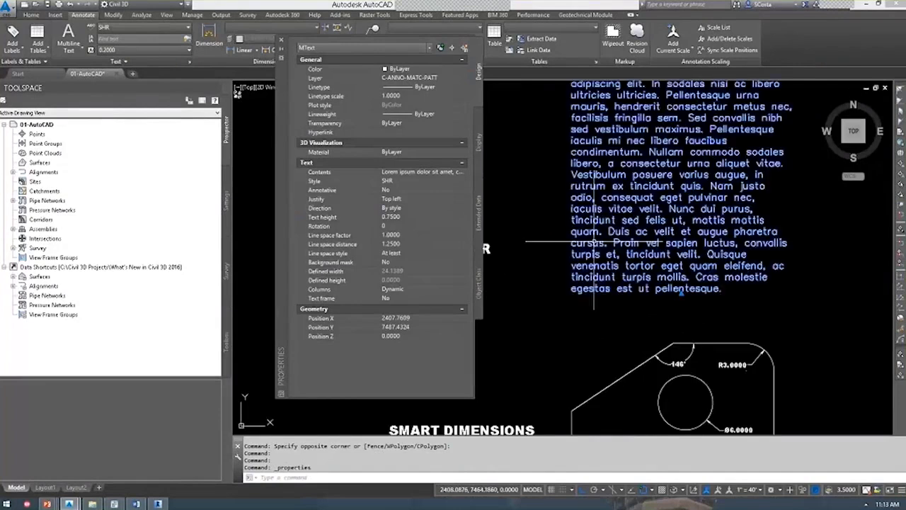
{"action": "left_click", "coordinate": [394, 298]}
{"action": "left_click", "coordinate": [462, 297]}
{"action": "left_click", "coordinate": [460, 307]}
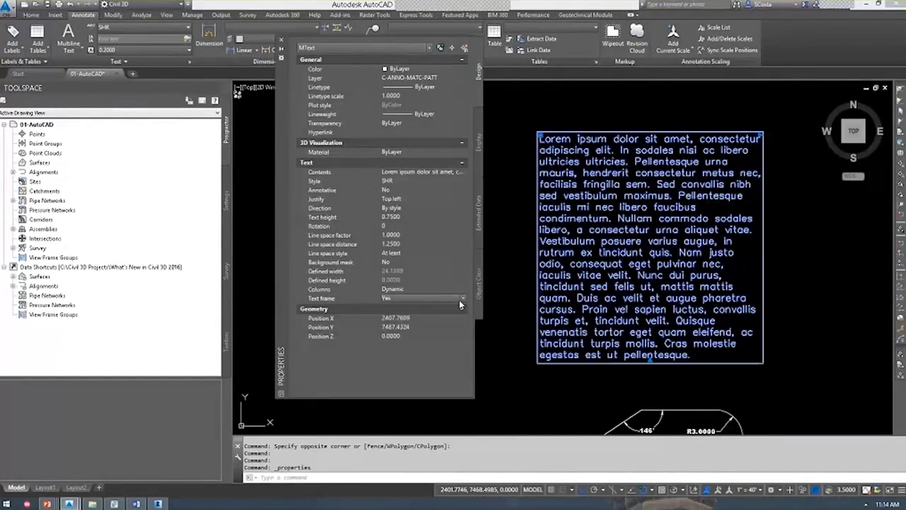
{"action": "key", "text": "ctrl+1"}
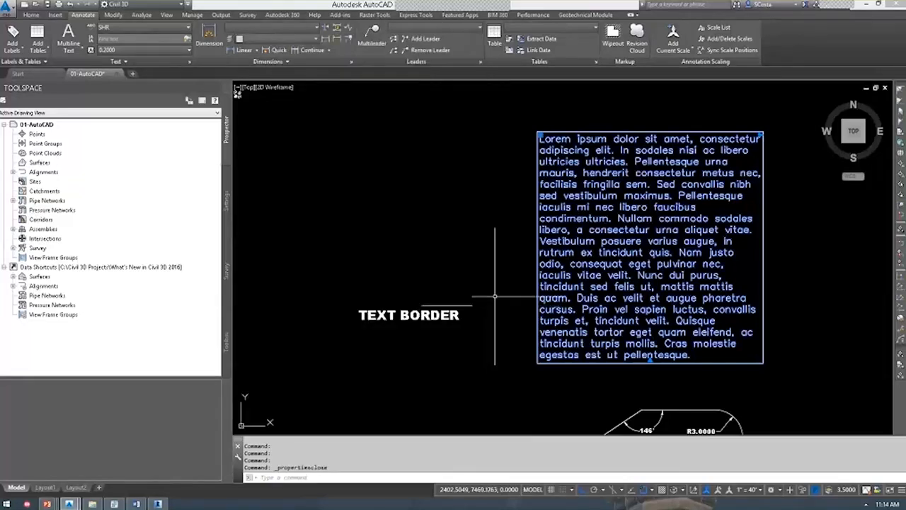
{"action": "key", "text": "Escape"}
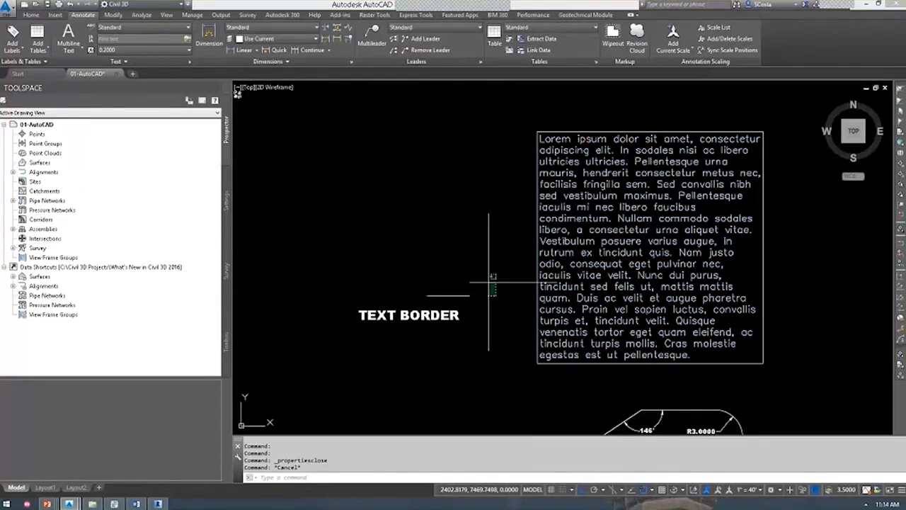
Cancel the stray selection and pan back over the revision cloud and center-of-object examples.
{"action": "left_click", "coordinate": [488, 283]}
{"action": "key", "text": "Escape"}
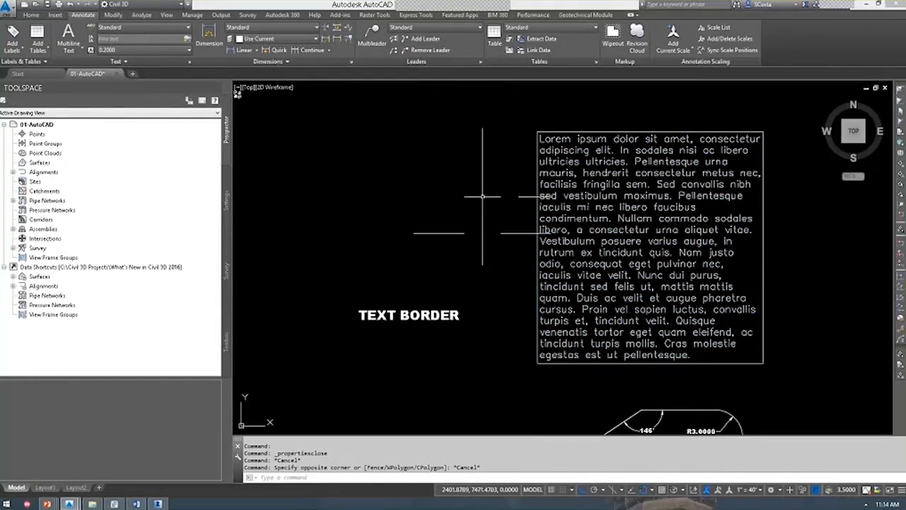
{"action": "scroll", "coordinate": [488, 205], "scroll_direction": "down", "scroll_amount": 3}
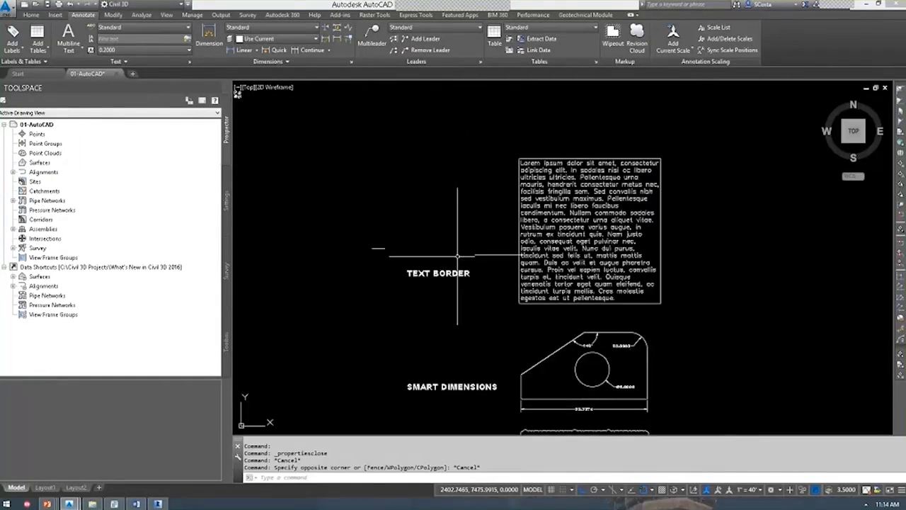
{"action": "middle_click_drag", "start_coordinate": [457, 255], "coordinate": [428, 193]}
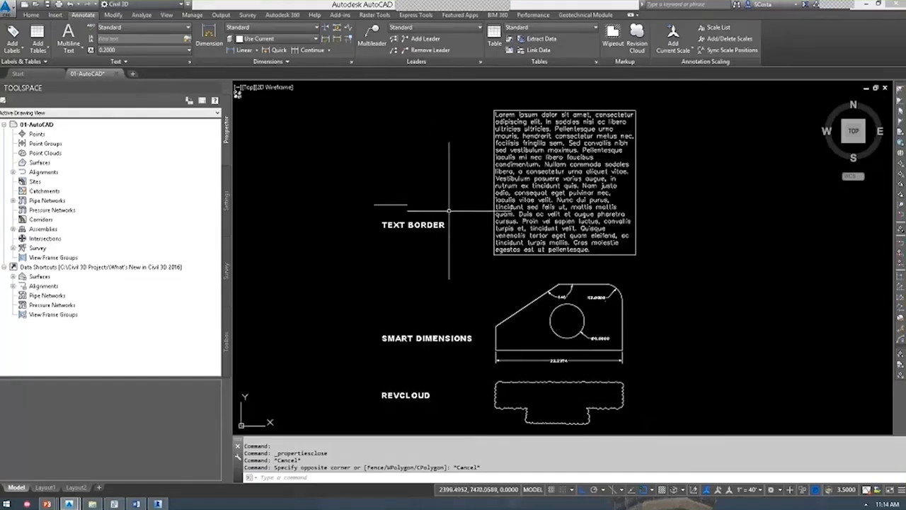
{"action": "mouse_move", "coordinate": [468, 237]}
{"action": "middle_mouse_down"}
{"action": "mouse_move", "coordinate": [484, 198]}
{"action": "mouse_move", "coordinate": [481, 242]}
{"action": "middle_mouse_up"}
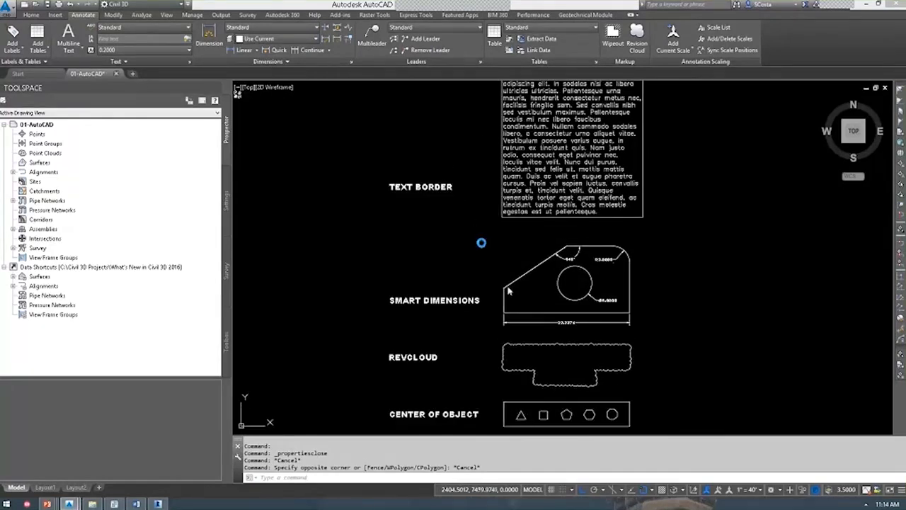
Close the demo drawing and return to the PowerPoint show on the Detailed Design slide.
{"action": "left_click", "coordinate": [480, 279]}
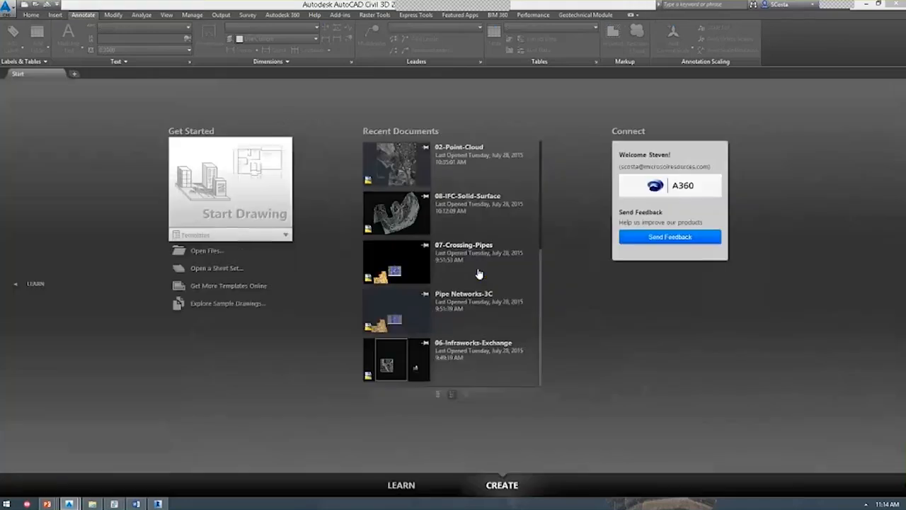
{"action": "key", "text": "alt+Tab"}
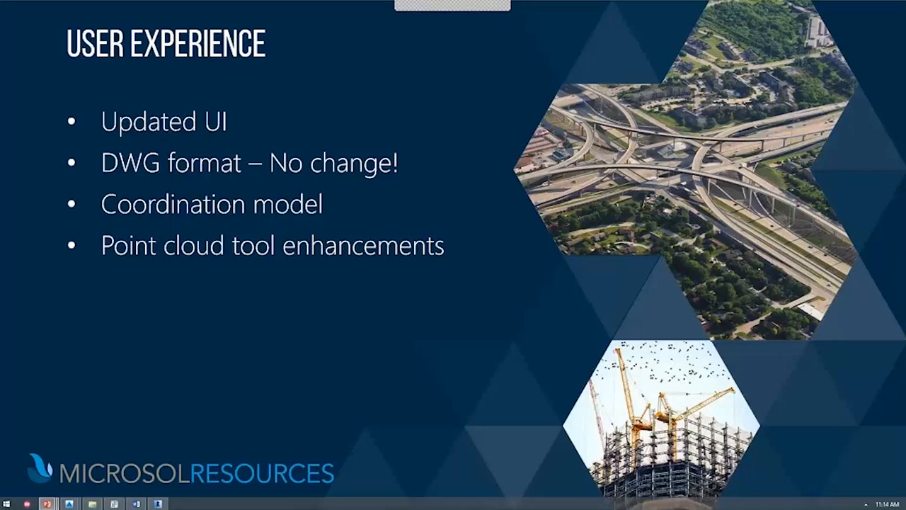
{"action": "key", "text": "Right"}
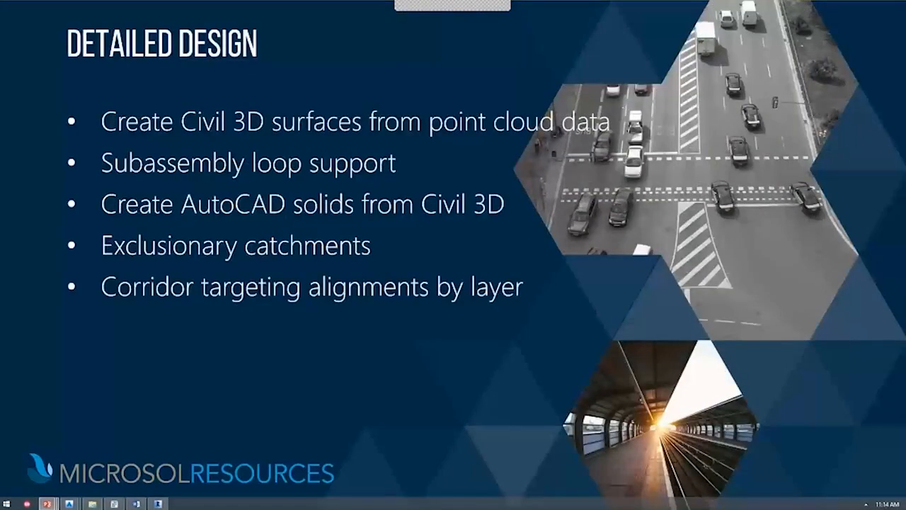
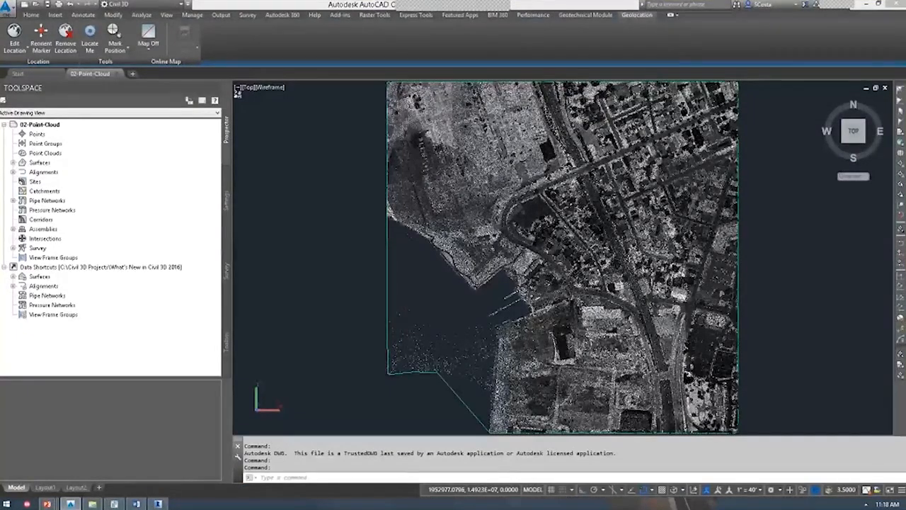
Leave Civil 3D for the Windows Start screen and launch Google Chrome.
{"action": "key", "text": "super"}
{"action": "left_click", "coordinate": [413, 249]}
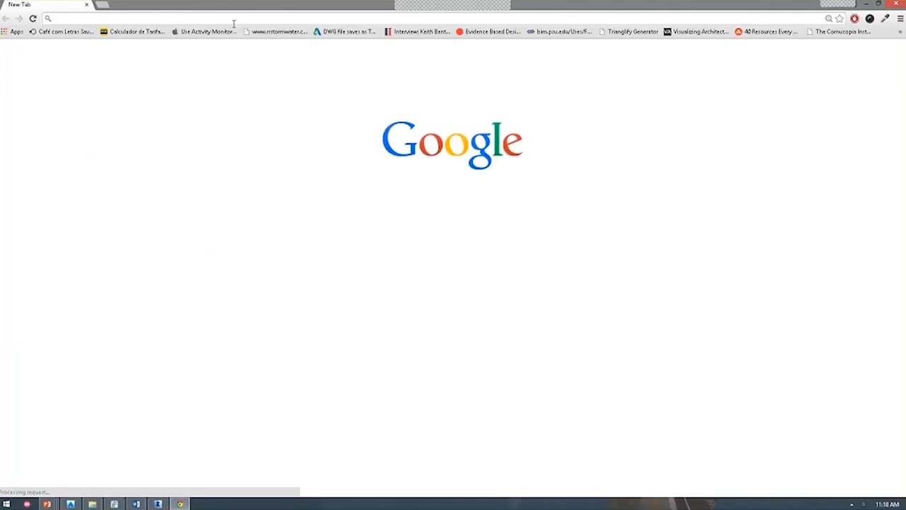
Search Google for 'westcherster gis' and open the Westchester County GIS homepage.
{"action": "type", "text": "west"}
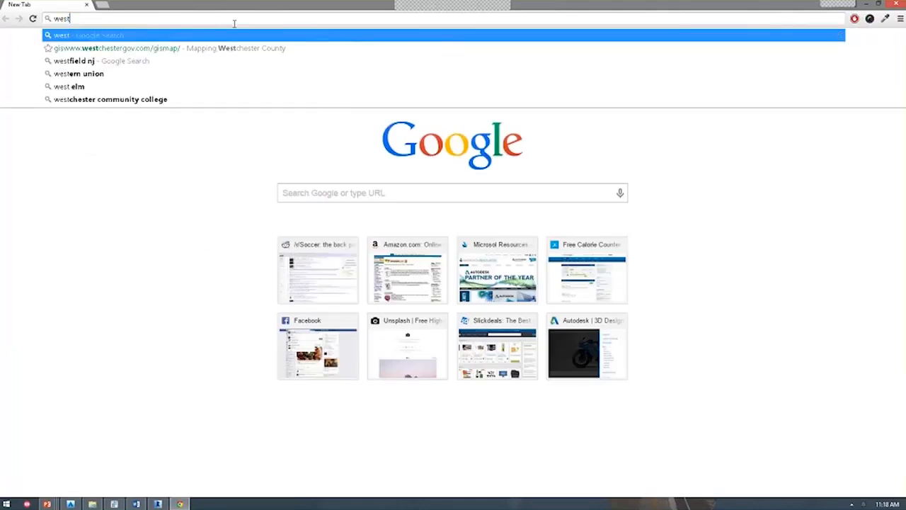
{"action": "type", "text": "cherster g"}
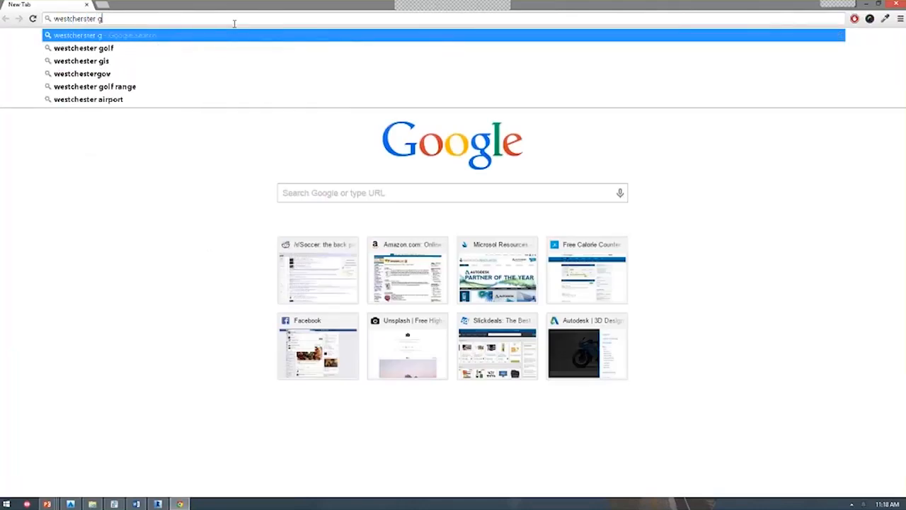
{"action": "type", "text": "is"}
{"action": "key", "text": "Return"}
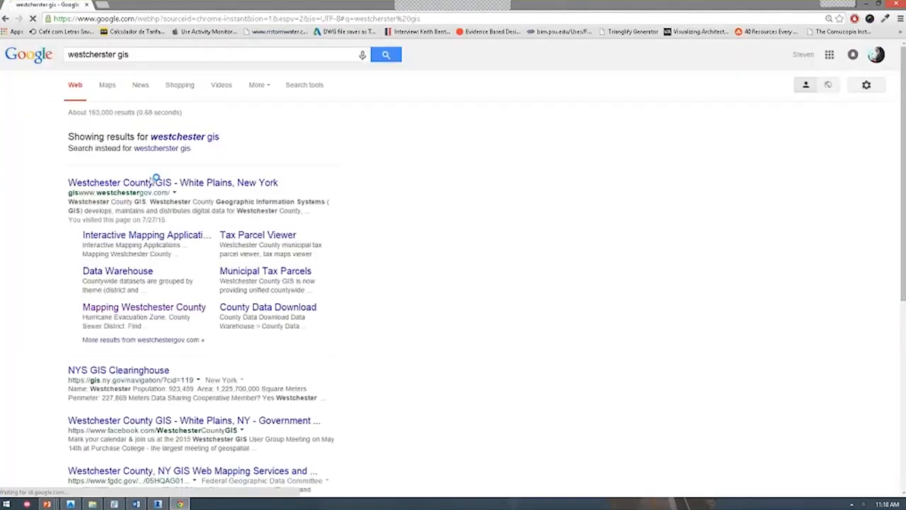
{"action": "left_click", "coordinate": [151, 183]}
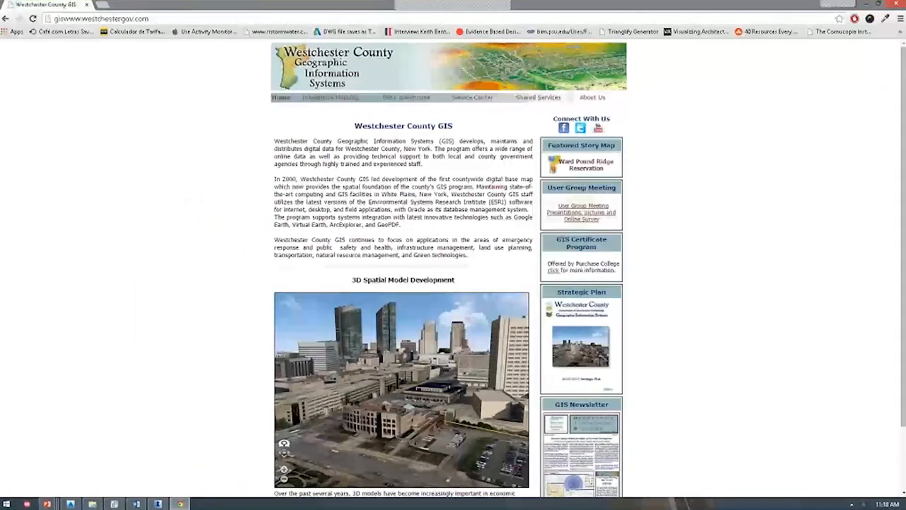
Go through Interactive Mapping, Data Warehouse and LiDAR to open the Mapping Westchester County map.
{"action": "left_click", "coordinate": [338, 98]}
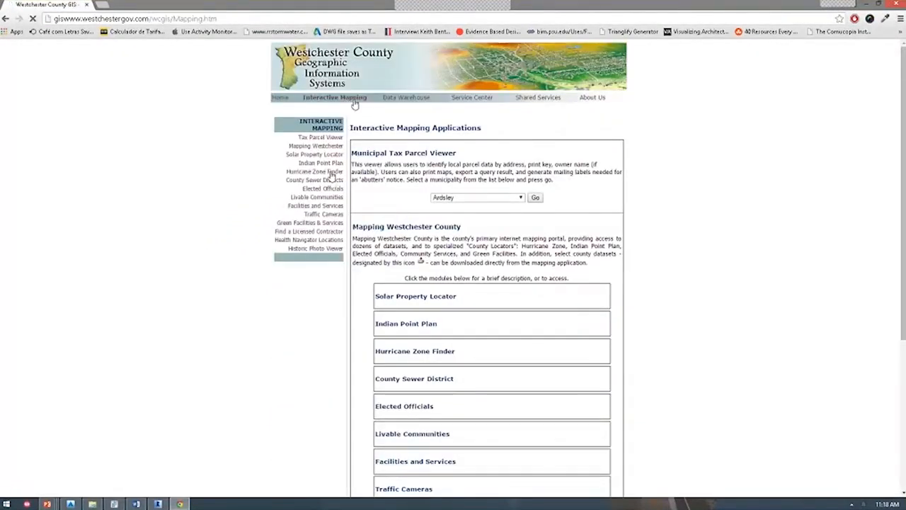
{"action": "left_click", "coordinate": [409, 98]}
{"action": "left_click", "coordinate": [335, 157]}
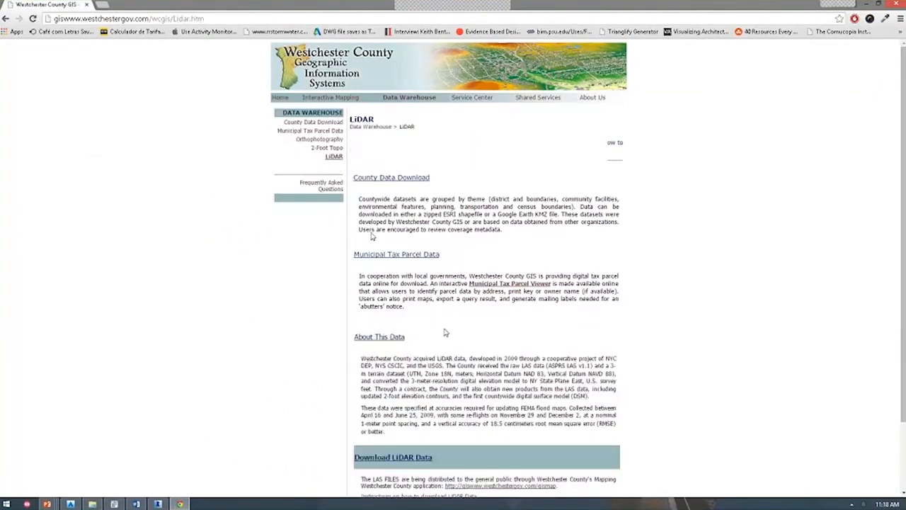
{"action": "scroll", "coordinate": [453, 375], "scroll_direction": "down", "scroll_amount": 2}
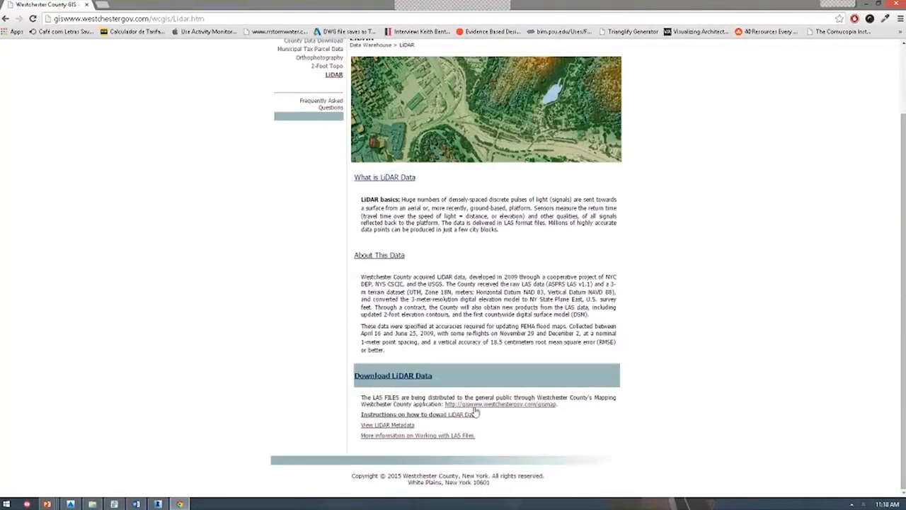
{"action": "left_click", "coordinate": [475, 407]}
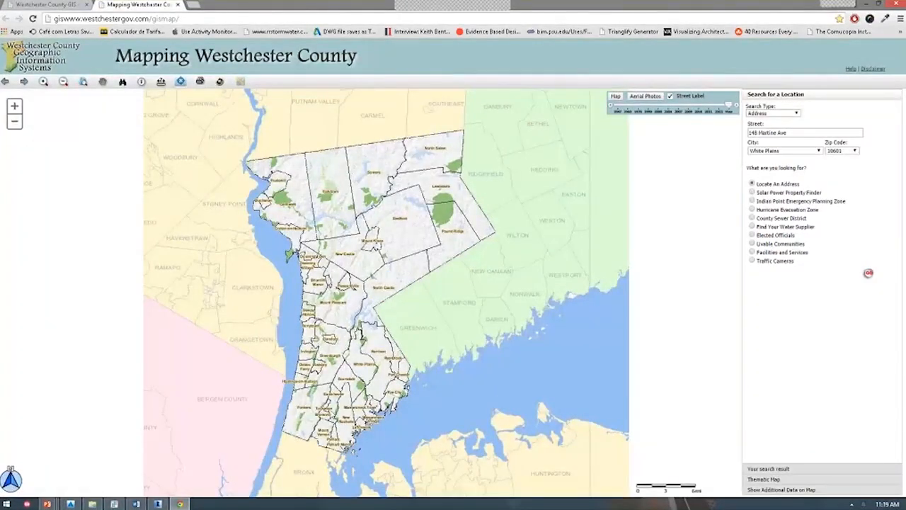
Zoom to Tarrytown and turn on the LIDAR Index layer under additional map data.
{"action": "scroll", "coordinate": [311, 311], "scroll_direction": "up", "scroll_amount": 4}
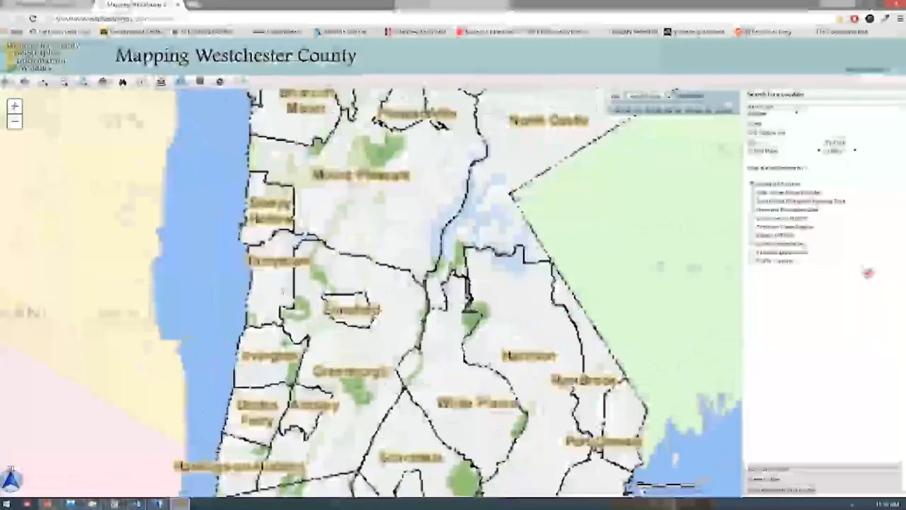
{"action": "scroll", "coordinate": [415, 305], "scroll_direction": "up", "scroll_amount": 2}
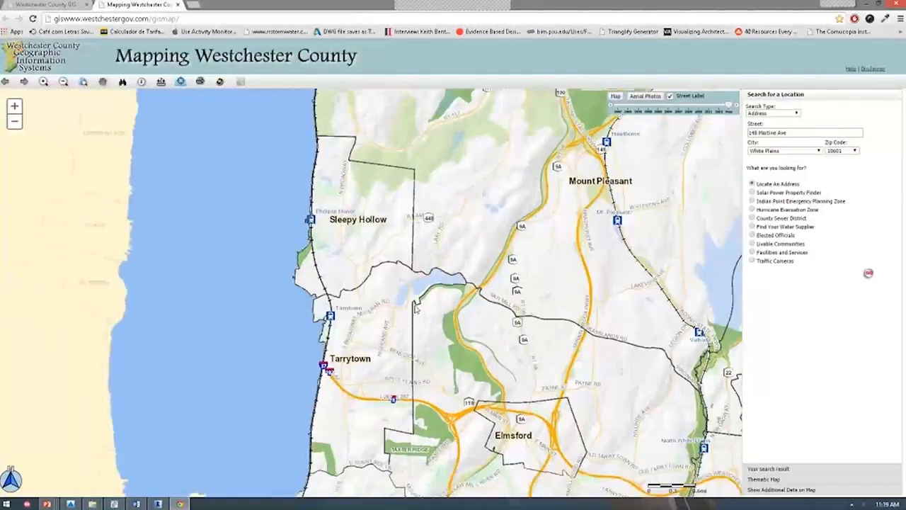
{"action": "left_click", "coordinate": [771, 489]}
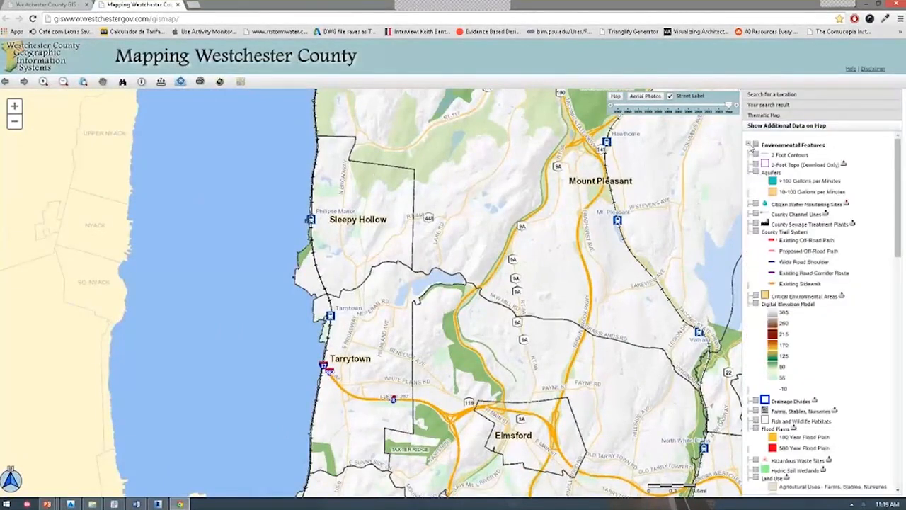
{"action": "scroll", "coordinate": [792, 319], "scroll_direction": "down", "scroll_amount": 10}
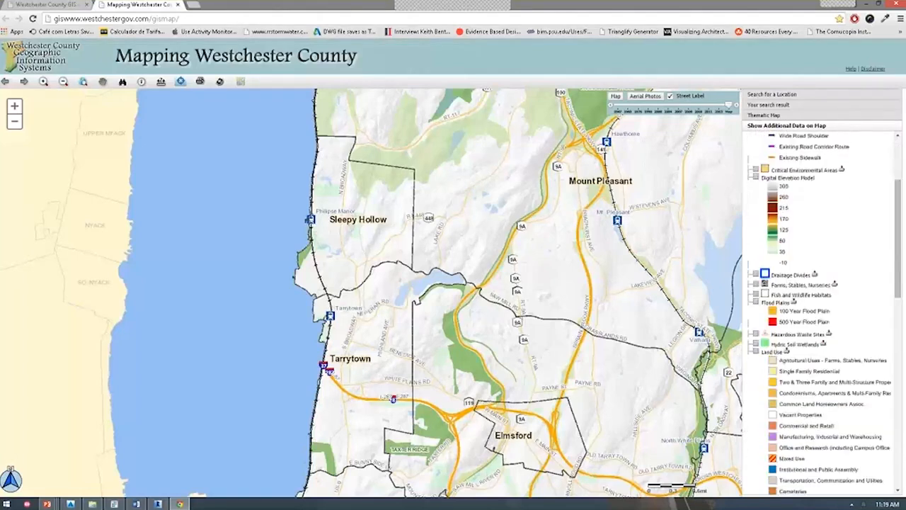
{"action": "left_click", "coordinate": [755, 305]}
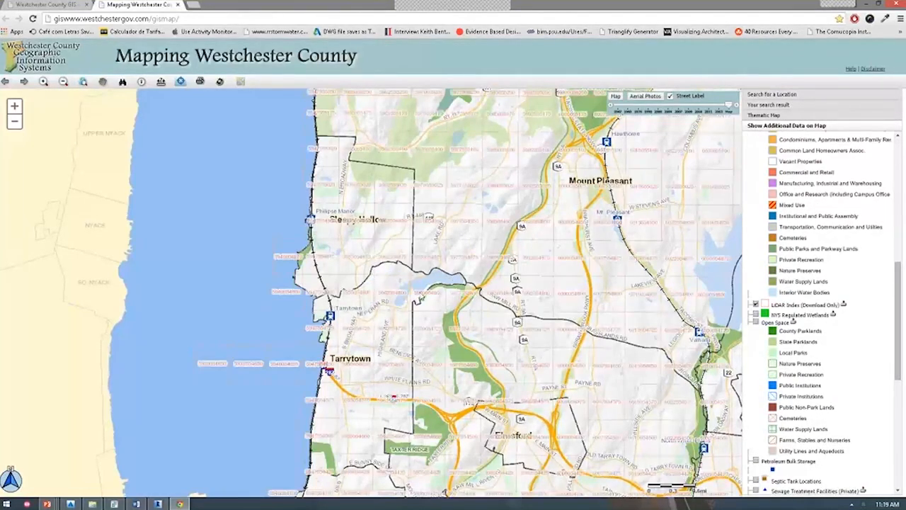
{"action": "scroll", "coordinate": [303, 289], "scroll_direction": "up", "scroll_amount": 1}
{"action": "scroll", "coordinate": [304, 290], "scroll_direction": "up", "scroll_amount": 2}
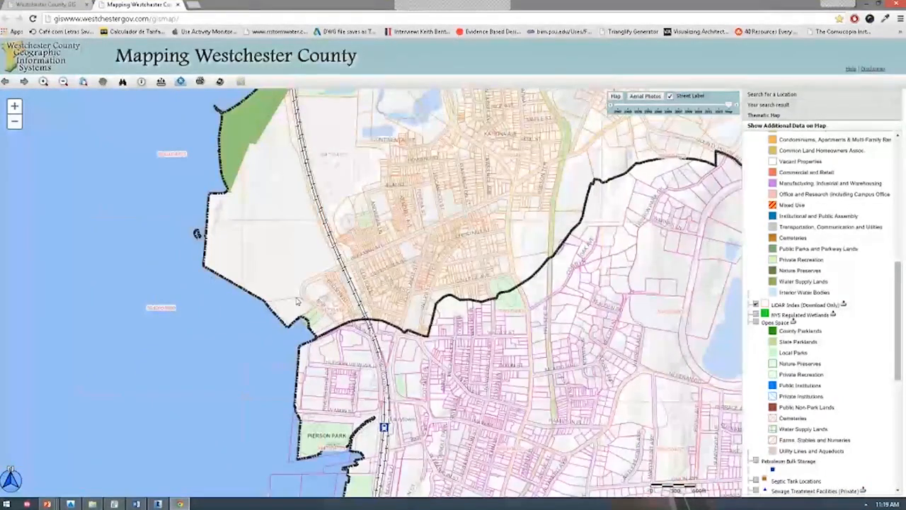
{"action": "left_click", "coordinate": [141, 82]}
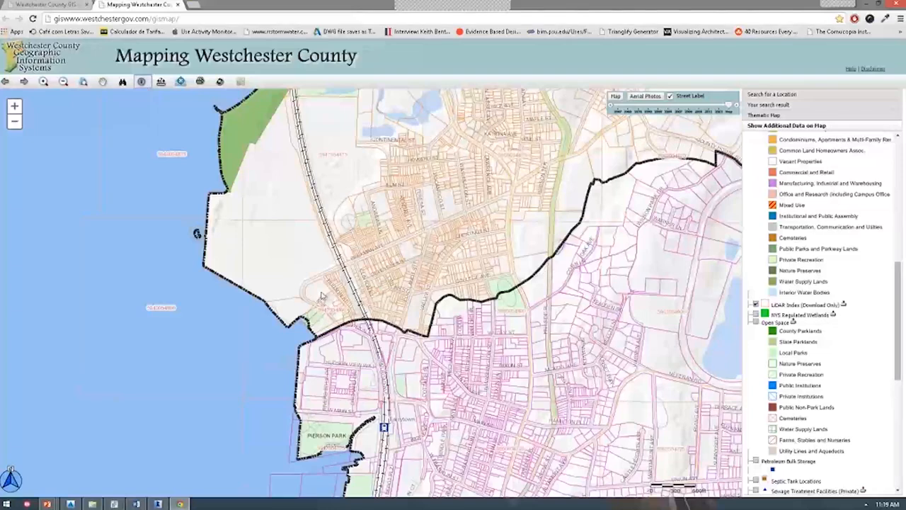
{"action": "left_click", "coordinate": [322, 296]}
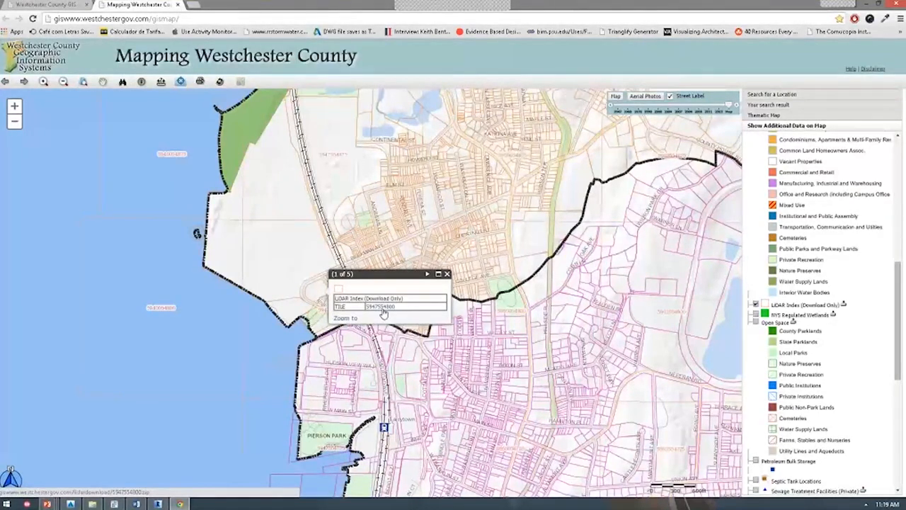
{"action": "key", "text": "alt+Tab"}
{"action": "key", "text": "alt+shift+Tab"}
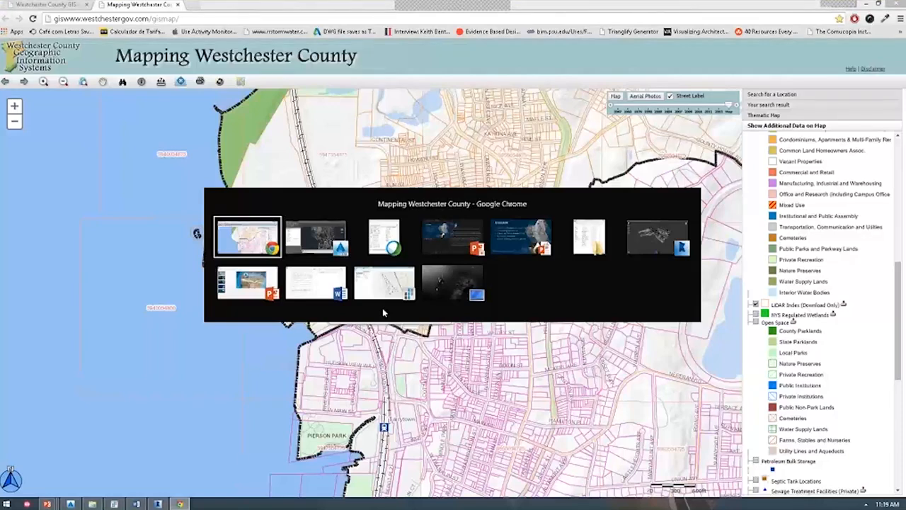
Pan, zoom and orbit the Tarrytown waterfront point cloud in ReCap from several angles.
{"action": "key", "text": "alt+Tab"}
{"action": "key", "text": "alt+Tab"}
{"action": "key", "text": "alt+Tab"}
{"action": "key", "text": "alt+Tab"}
{"action": "key", "text": "alt+Tab"}
{"action": "key", "text": "alt+Tab"}
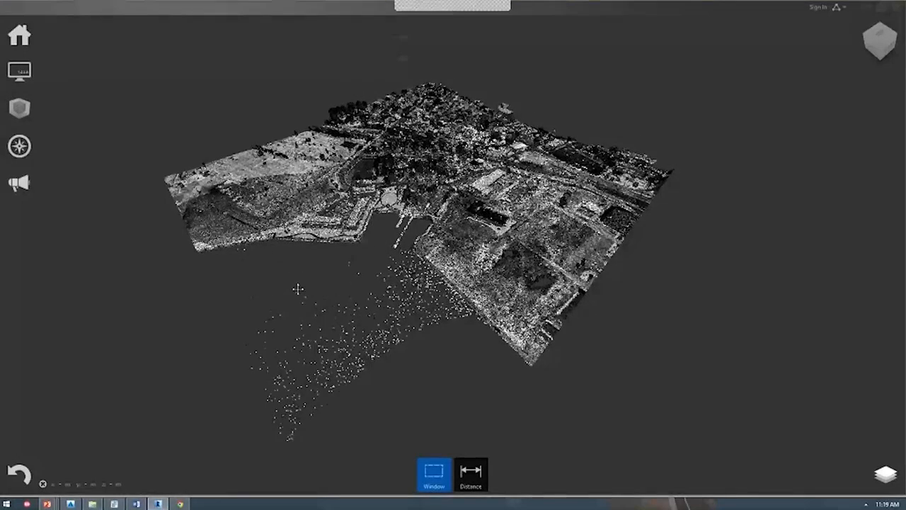
{"action": "middle_click_drag", "start_coordinate": [298, 289], "coordinate": [307, 324]}
{"action": "scroll", "coordinate": [400, 162], "scroll_direction": "up", "scroll_amount": 2}
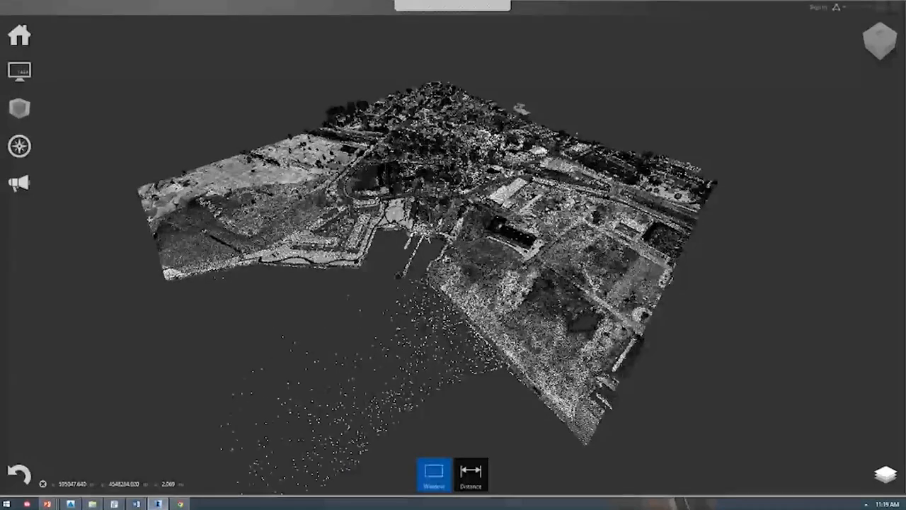
{"action": "scroll", "coordinate": [347, 297], "scroll_direction": "up", "scroll_amount": 1}
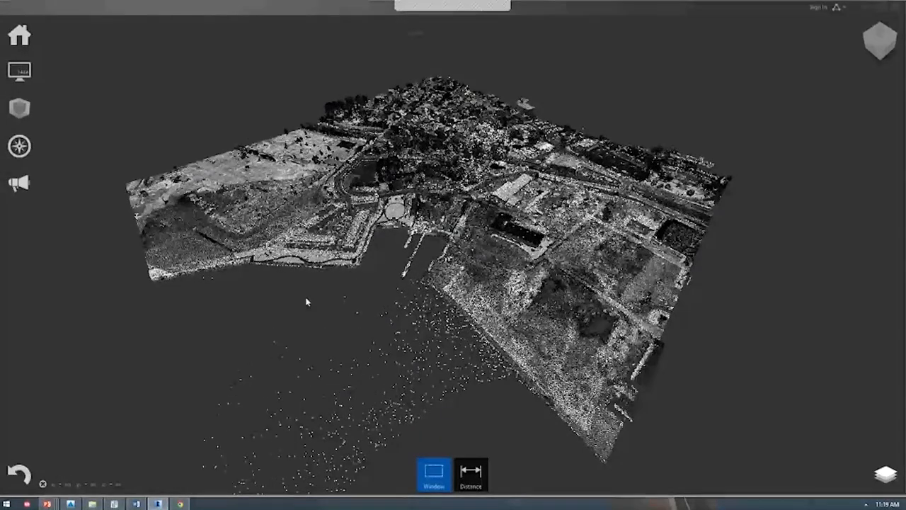
{"action": "middle_click_drag", "start_coordinate": [395, 290], "coordinate": [180, 273], "text": "shift"}
{"action": "middle_click_drag", "start_coordinate": [485, 248], "coordinate": [453, 331], "text": "shift"}
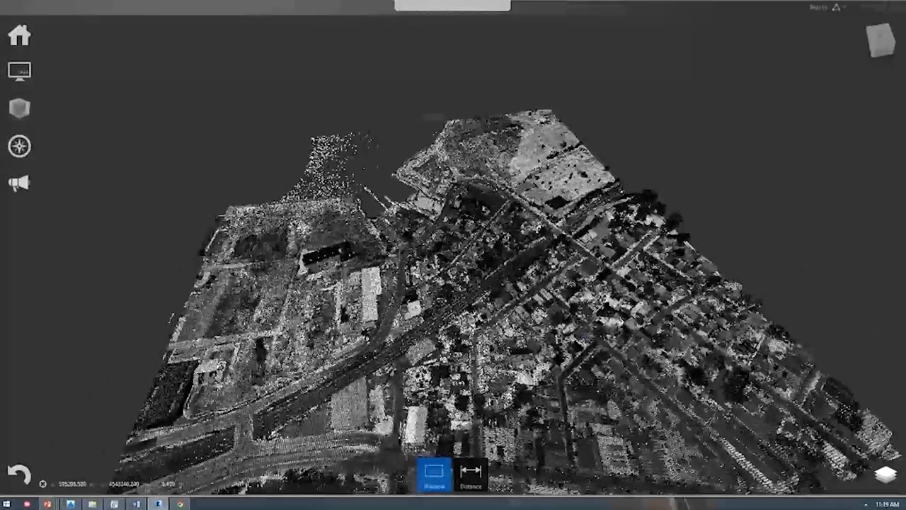
{"action": "middle_click_drag", "start_coordinate": [458, 370], "coordinate": [471, 275]}
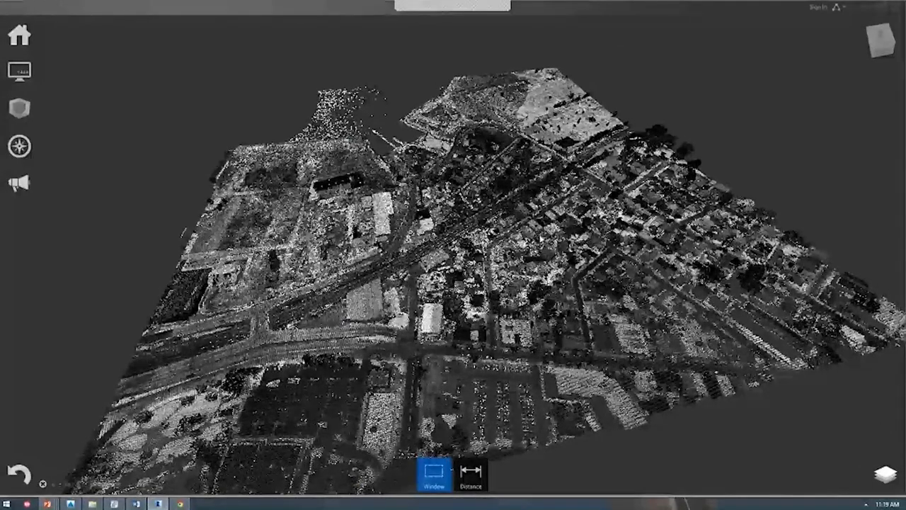
{"action": "middle_click_drag", "start_coordinate": [332, 256], "coordinate": [520, 304], "text": "shift"}
{"action": "middle_click_drag", "start_coordinate": [376, 318], "coordinate": [526, 256]}
{"action": "middle_click_drag", "start_coordinate": [411, 265], "coordinate": [457, 320], "text": "shift"}
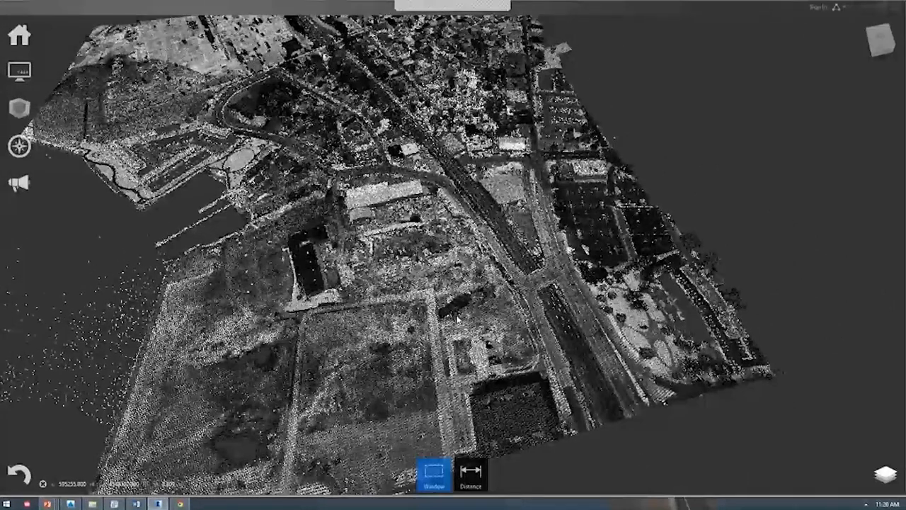
{"action": "key", "text": "alt+Tab"}
{"action": "key", "text": "alt+Tab"}
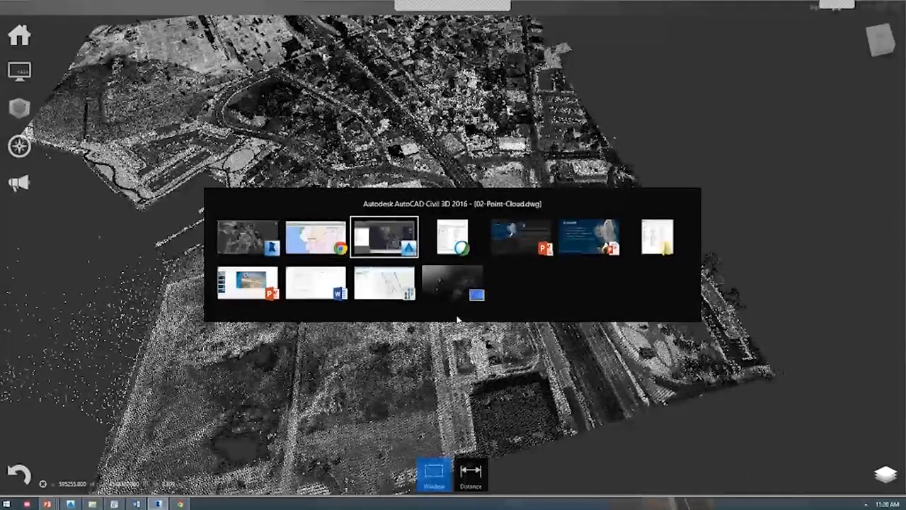
Open External References with XR, move the palette aside, and show the Attach options.
{"action": "type", "text": "xr"}
{"action": "key", "text": "Return"}
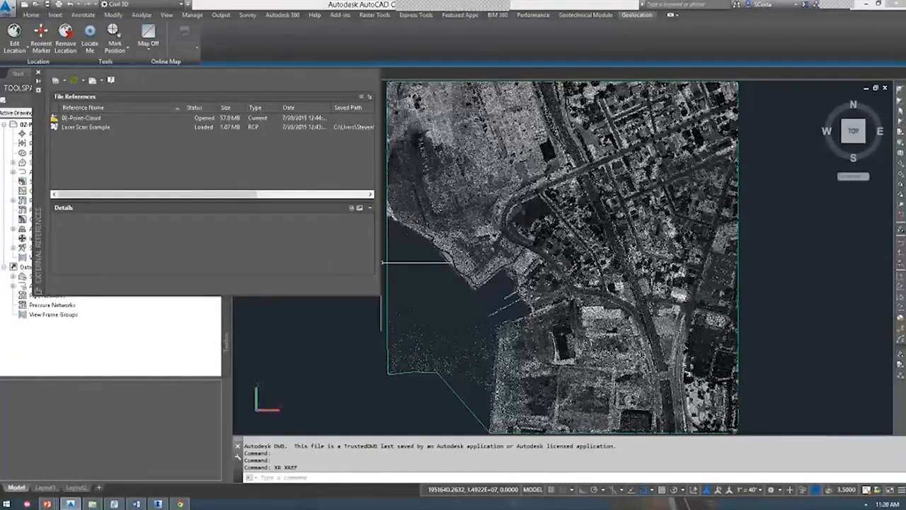
{"action": "left_click_drag", "start_coordinate": [40, 148], "coordinate": [260, 199]}
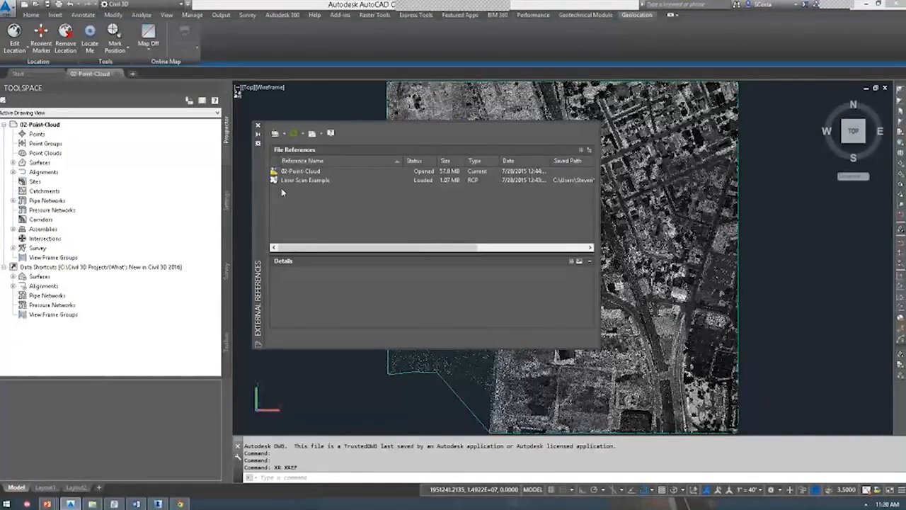
{"action": "left_click", "coordinate": [284, 134]}
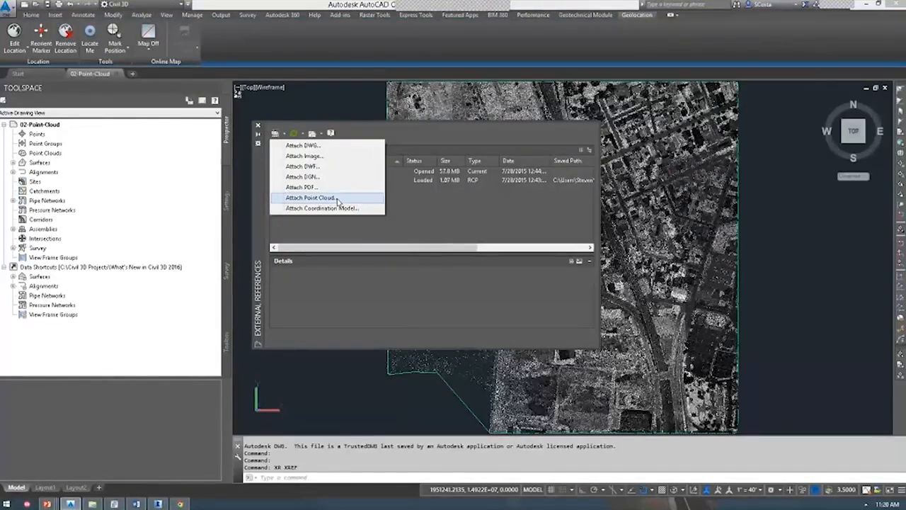
Browse to Laser Scan Example.rcp in the Desktop exercise files folder, then cancel without attaching.
{"action": "left_click", "coordinate": [338, 199]}
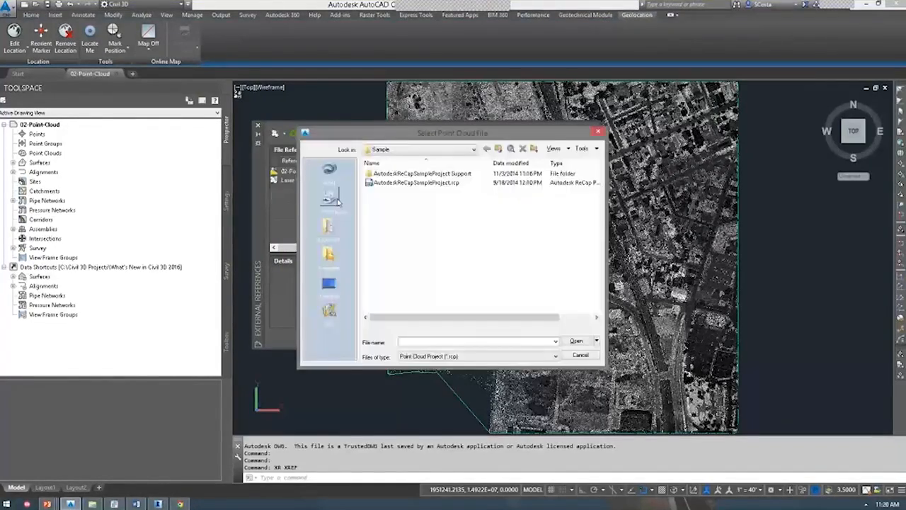
{"action": "left_click", "coordinate": [465, 356]}
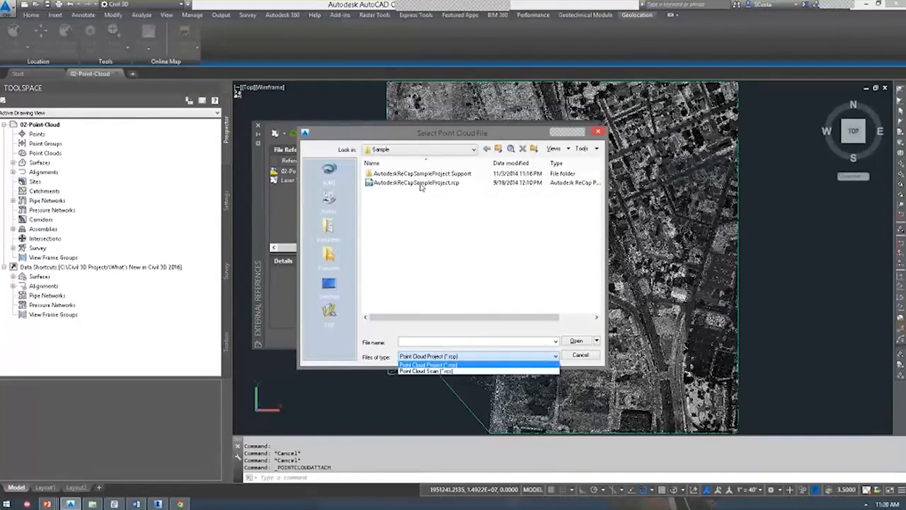
{"action": "left_click", "coordinate": [398, 210]}
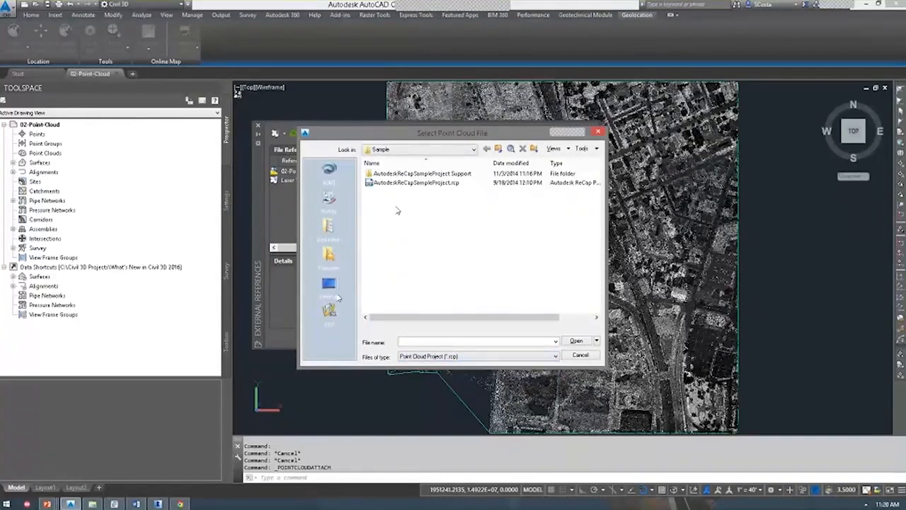
{"action": "left_click", "coordinate": [334, 296]}
{"action": "double_click", "coordinate": [404, 218]}
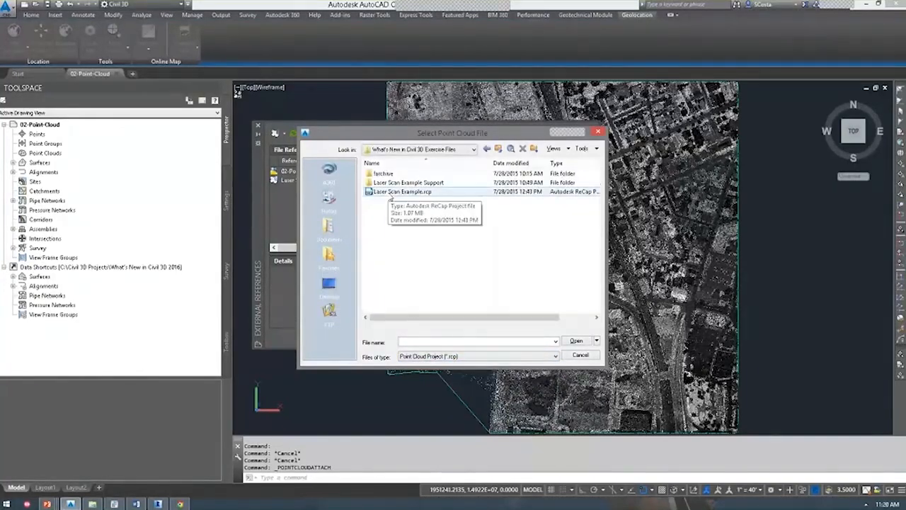
{"action": "left_click", "coordinate": [399, 192]}
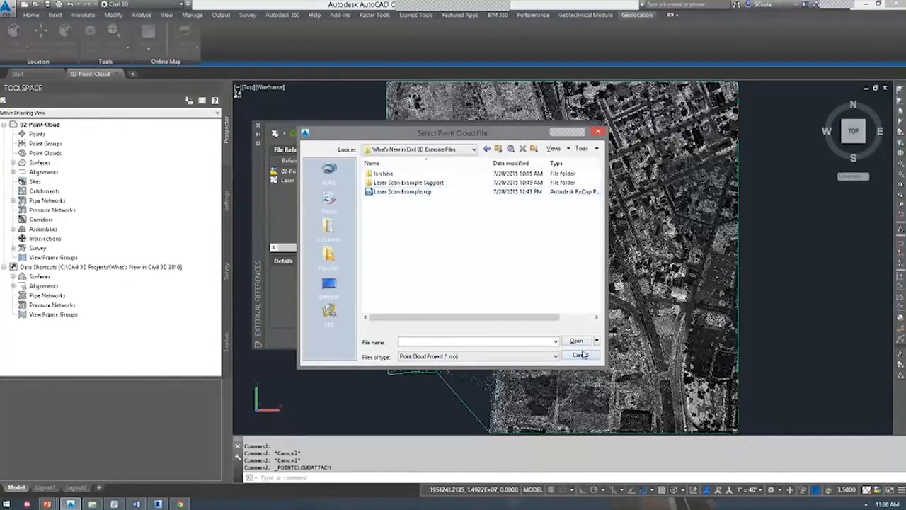
{"action": "left_click", "coordinate": [576, 341]}
Glance at the ReCap point cloud viewer and return to the Civil 3D drawing.
{"action": "key", "text": "Caps_Lock"}
{"action": "key", "text": "alt+Tab"}
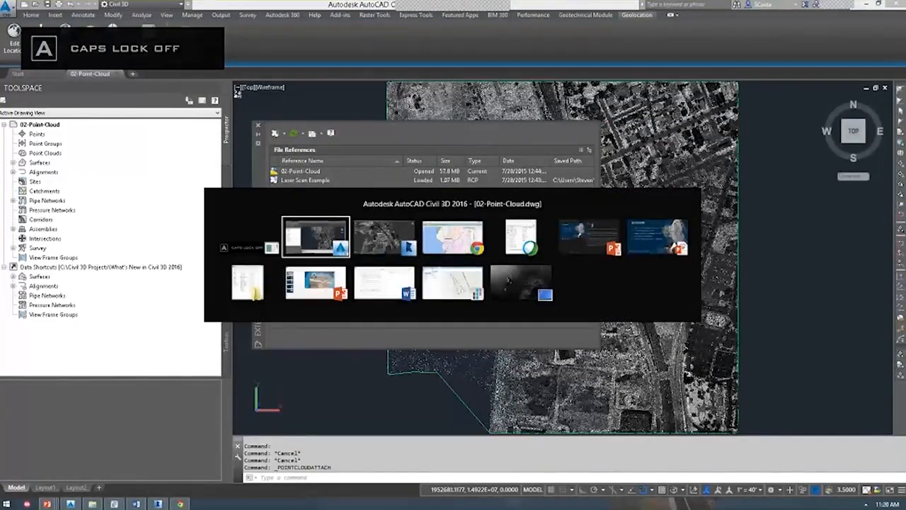
{"action": "key", "text": "alt+Tab"}
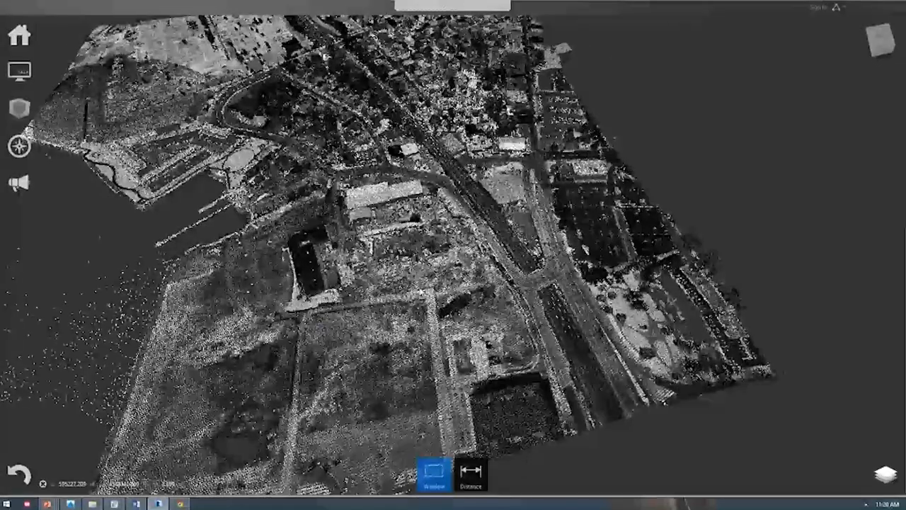
{"action": "key", "text": "alt+Tab"}
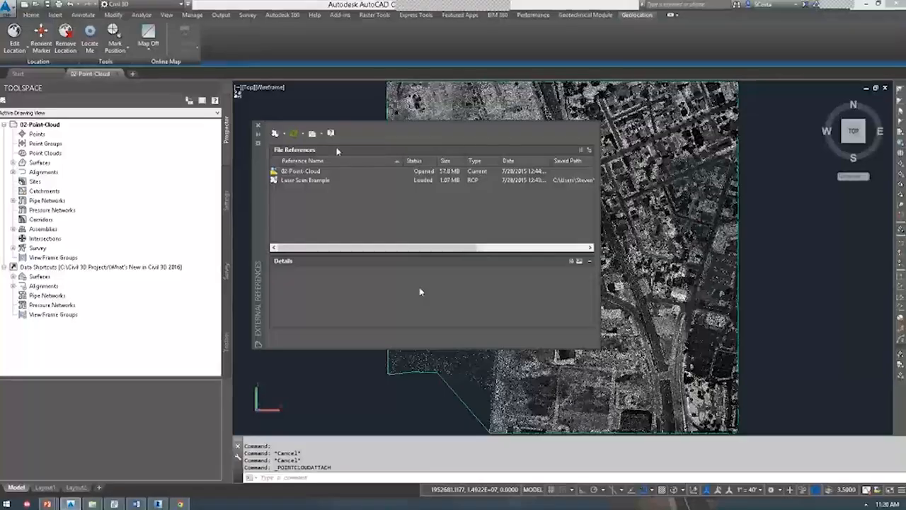
Select the point cloud, start Create Surface from Point Cloud, and advance to Non-Ground Point Filtering.
{"action": "left_click", "coordinate": [257, 126]}
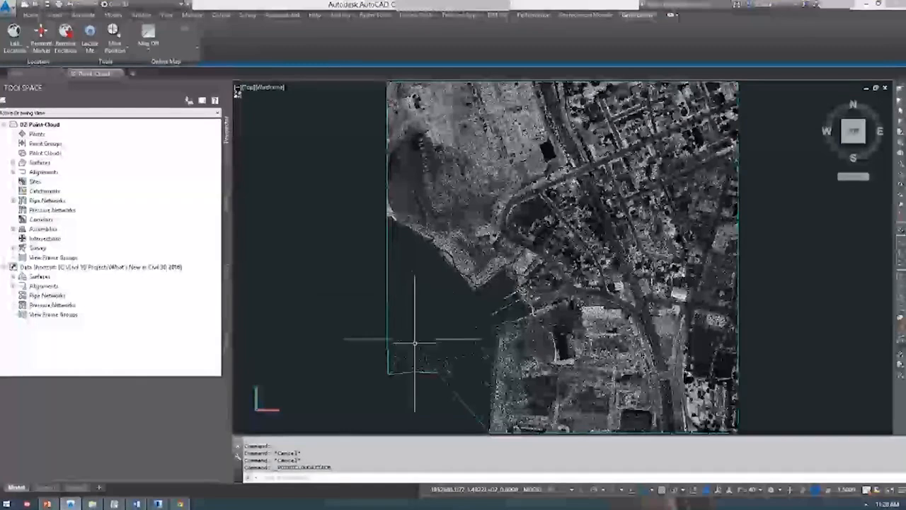
{"action": "left_click", "coordinate": [411, 343]}
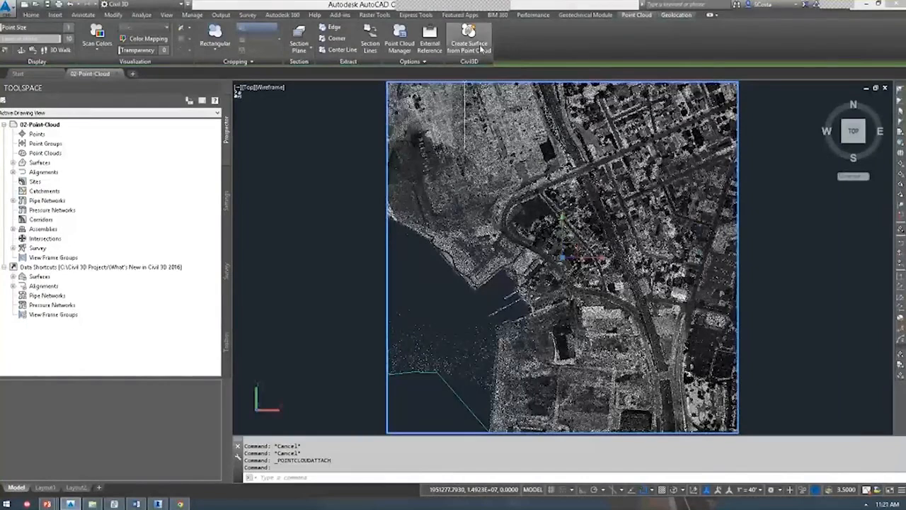
{"action": "left_click", "coordinate": [470, 43]}
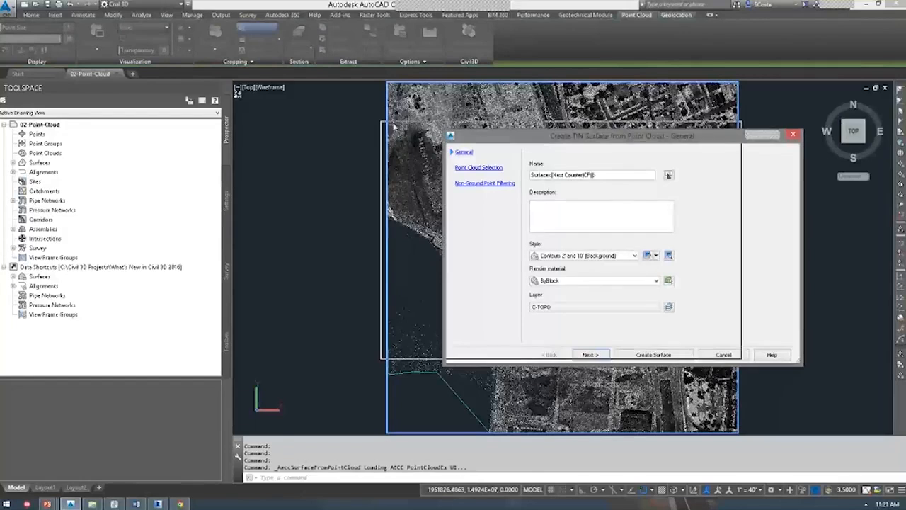
{"action": "left_click_drag", "start_coordinate": [331, 107], "coordinate": [330, 109]}
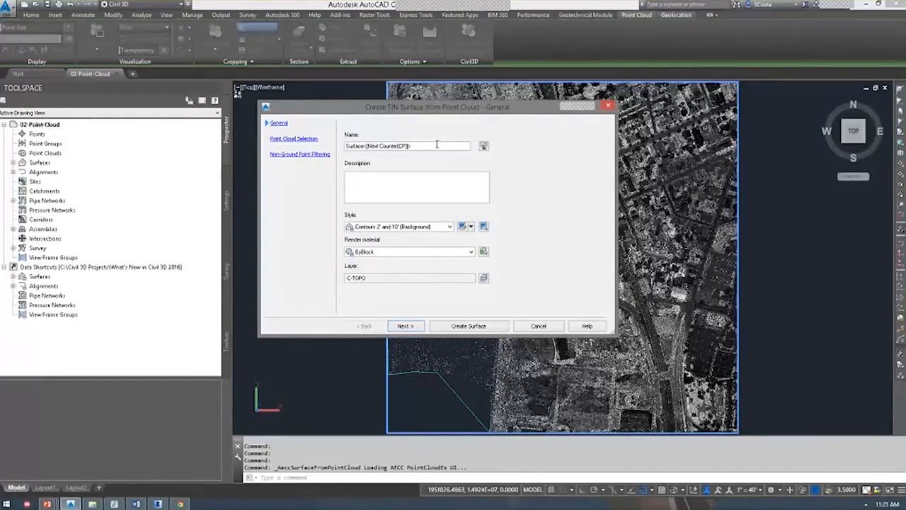
{"action": "left_click_drag", "start_coordinate": [437, 144], "coordinate": [261, 126]}
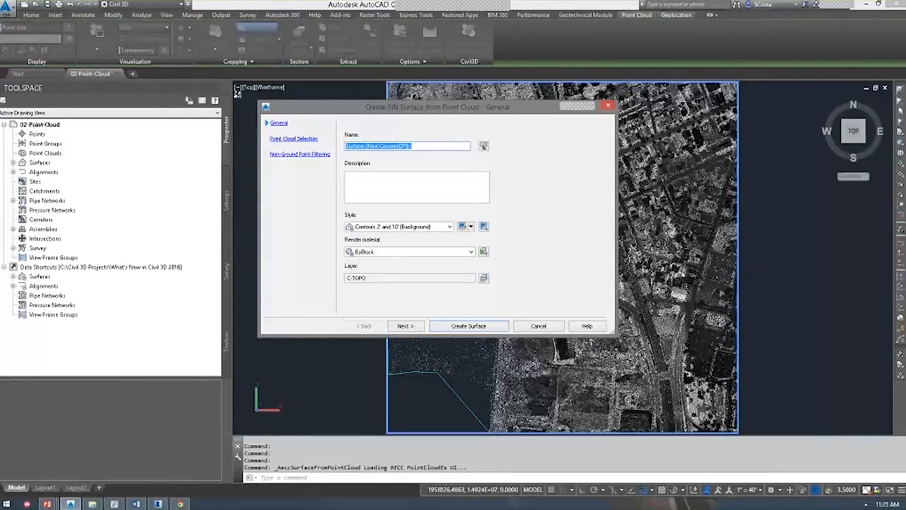
{"action": "left_click", "coordinate": [312, 140]}
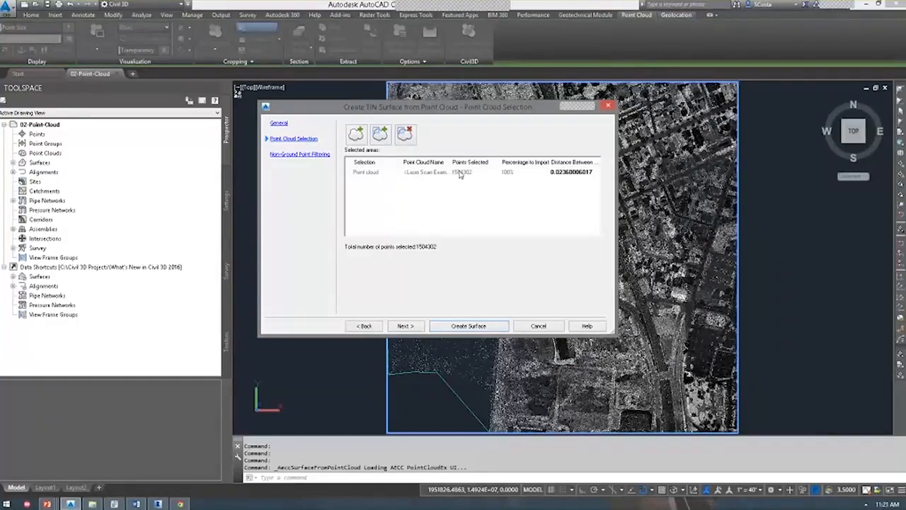
{"action": "left_click", "coordinate": [312, 155]}
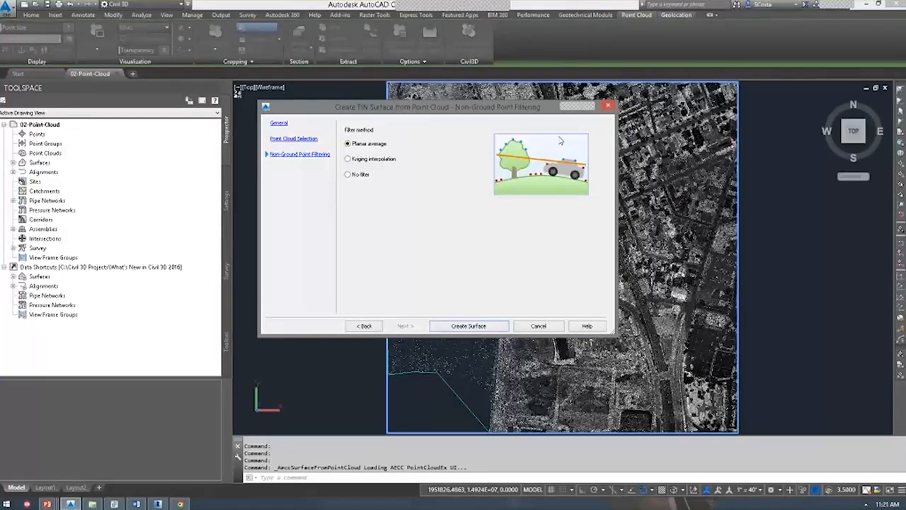
Compare Planar average and No filter, settling on Kriging interpolation as the filter method.
{"action": "left_click", "coordinate": [386, 160]}
{"action": "left_click", "coordinate": [361, 145]}
{"action": "left_click", "coordinate": [362, 180]}
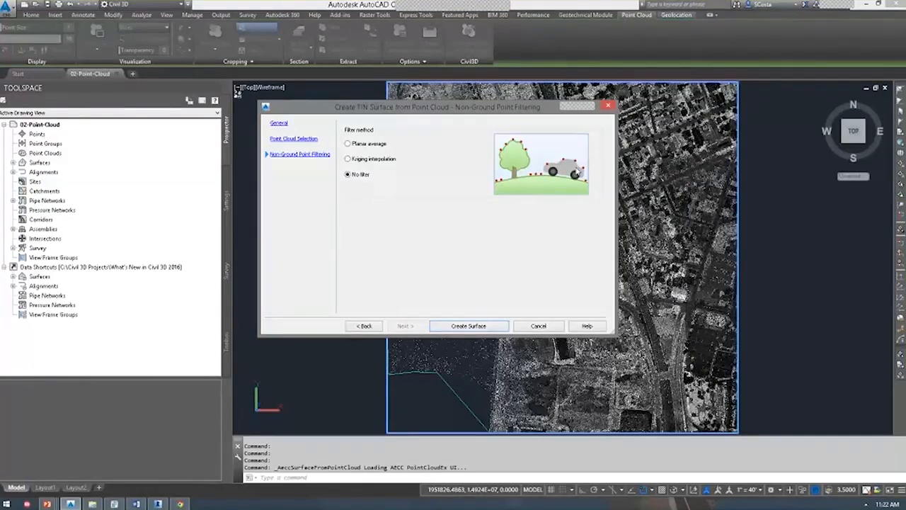
{"action": "left_click", "coordinate": [375, 159]}
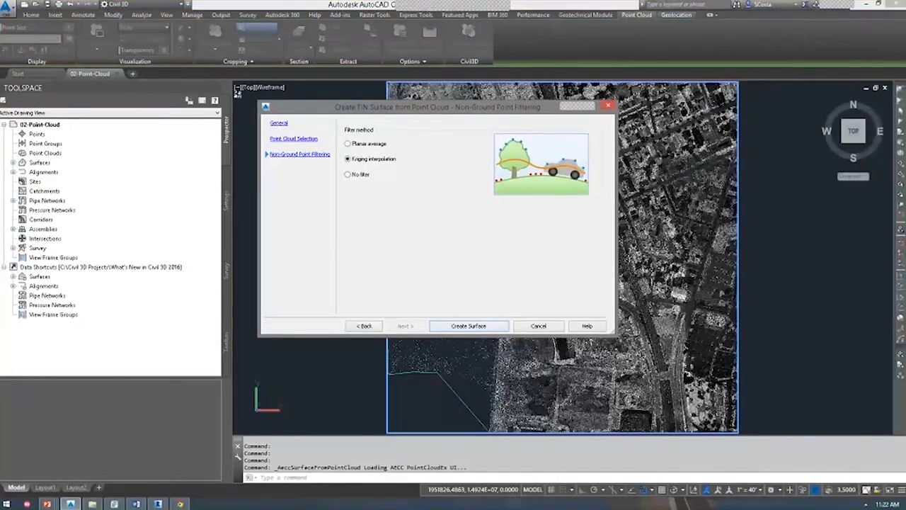
Close the wizard, expand Surfaces in Toolspace, and make a first attempt at selecting EG - Kriging.
{"action": "left_click", "coordinate": [535, 325]}
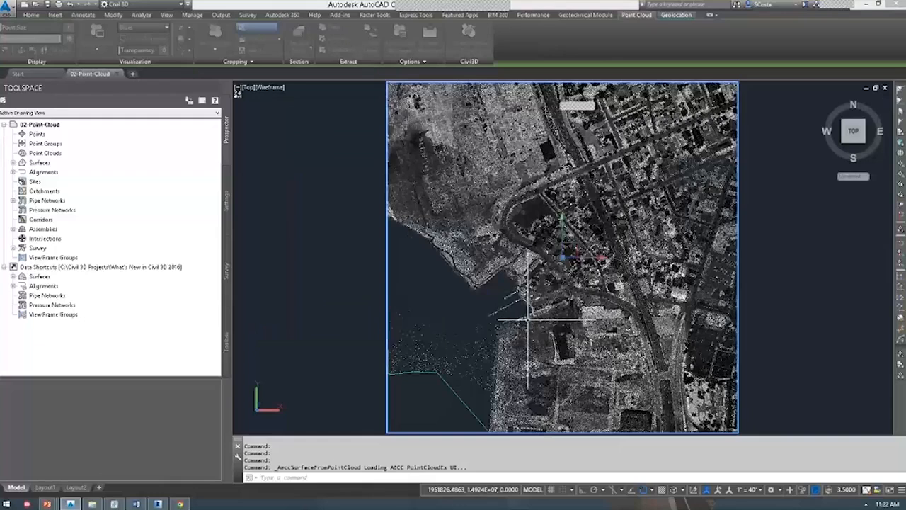
{"action": "left_click", "coordinate": [14, 163]}
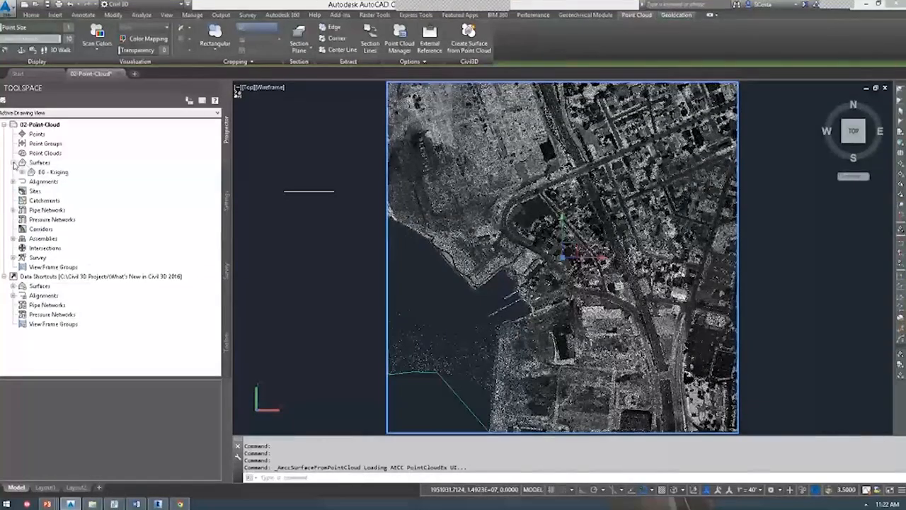
{"action": "right_click", "coordinate": [43, 172]}
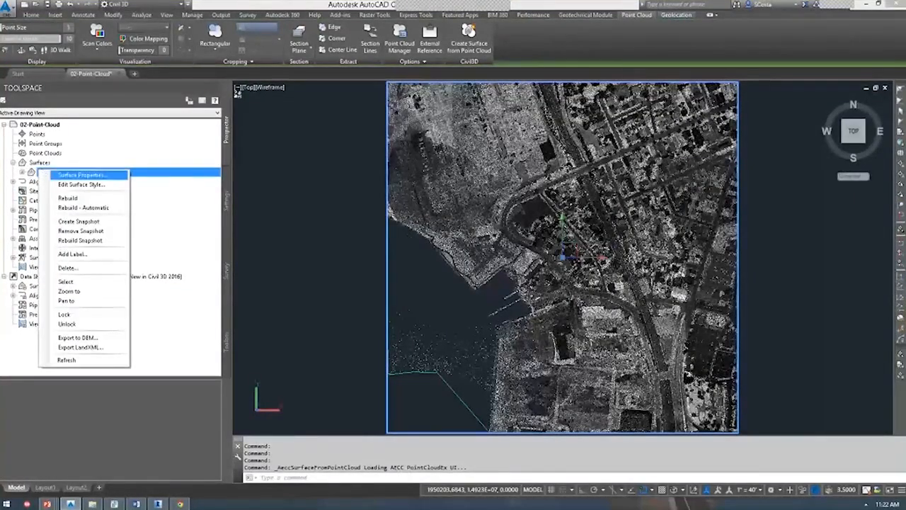
{"action": "left_click", "coordinate": [92, 283]}
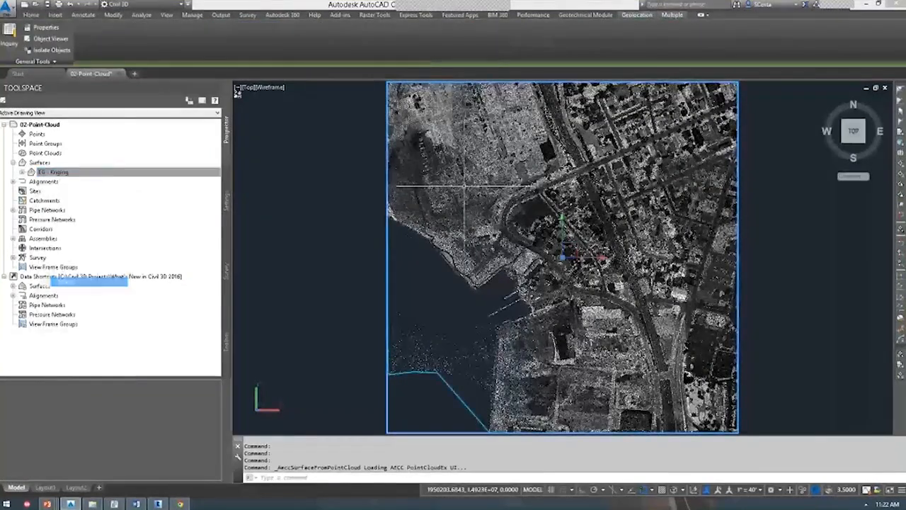
{"action": "right_click", "coordinate": [375, 209]}
{"action": "key", "text": "Escape"}
{"action": "key", "text": "Escape"}
Select the EG - Kriging surface and view it in the Object Viewer.
{"action": "left_click", "coordinate": [141, 170]}
{"action": "right_click", "coordinate": [140, 169]}
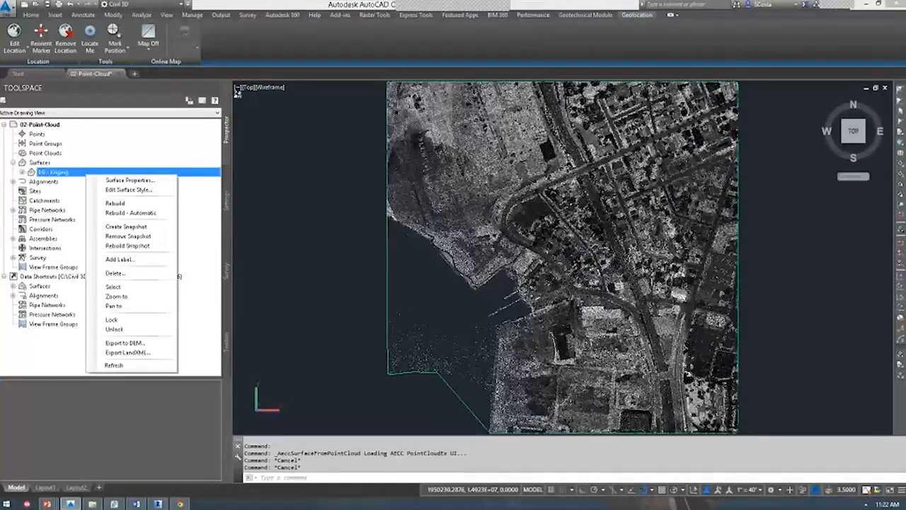
{"action": "left_click", "coordinate": [141, 288]}
{"action": "right_click", "coordinate": [301, 219]}
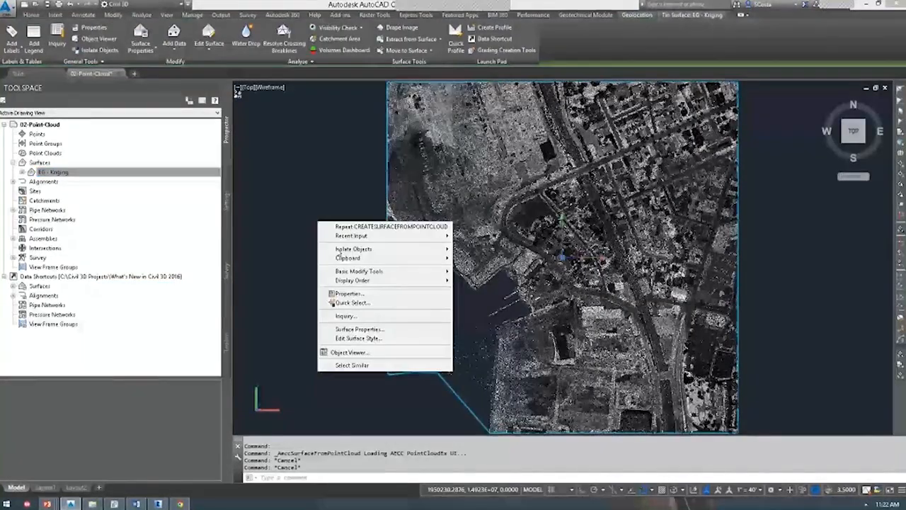
{"action": "left_click", "coordinate": [347, 352]}
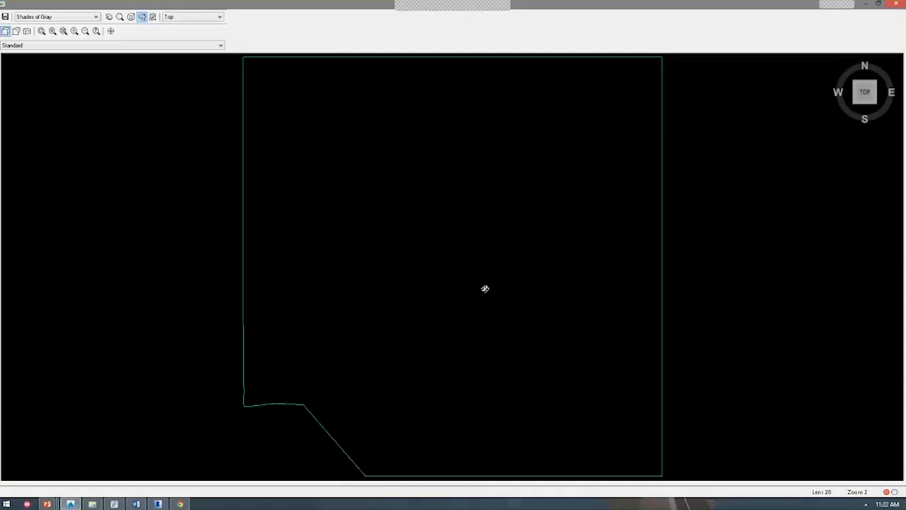
{"action": "left_click_drag", "start_coordinate": [485, 290], "coordinate": [512, 149]}
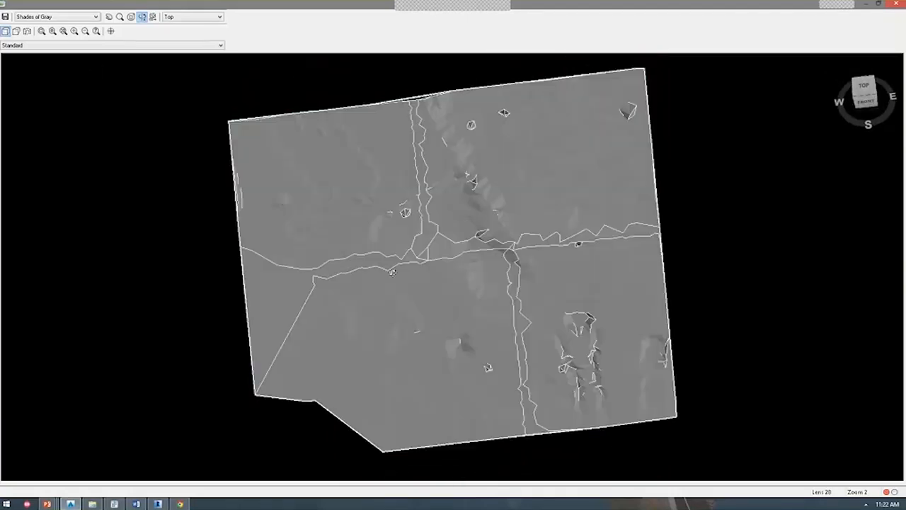
{"action": "left_click_drag", "start_coordinate": [392, 273], "coordinate": [433, 245]}
{"action": "scroll", "coordinate": [433, 244], "scroll_direction": "up", "scroll_amount": 3}
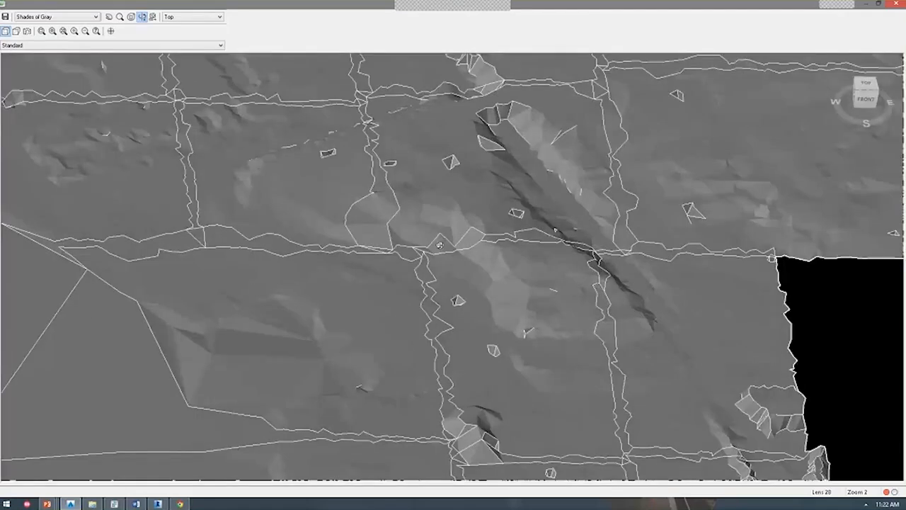
{"action": "scroll", "coordinate": [439, 245], "scroll_direction": "up", "scroll_amount": 2}
{"action": "middle_click_drag", "start_coordinate": [342, 234], "coordinate": [462, 107]}
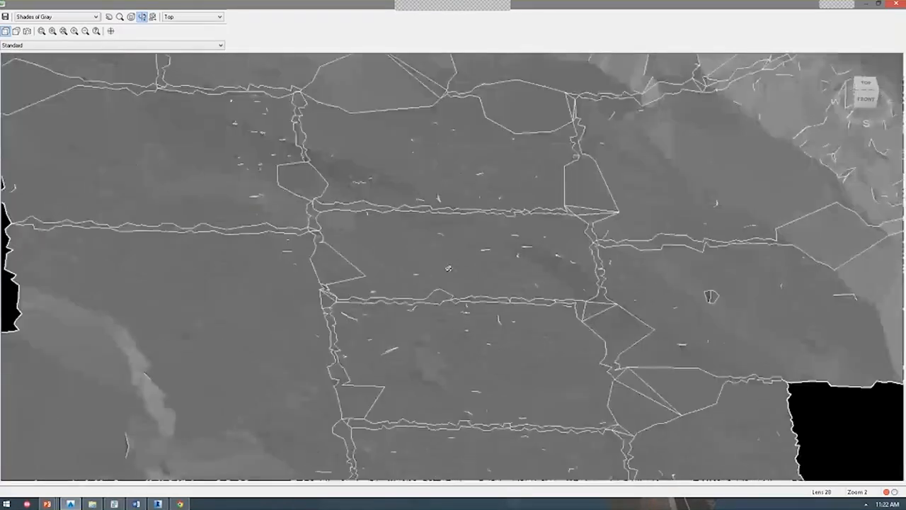
{"action": "middle_click_drag", "start_coordinate": [425, 425], "coordinate": [459, 302]}
{"action": "middle_click_drag", "start_coordinate": [484, 363], "coordinate": [403, 260]}
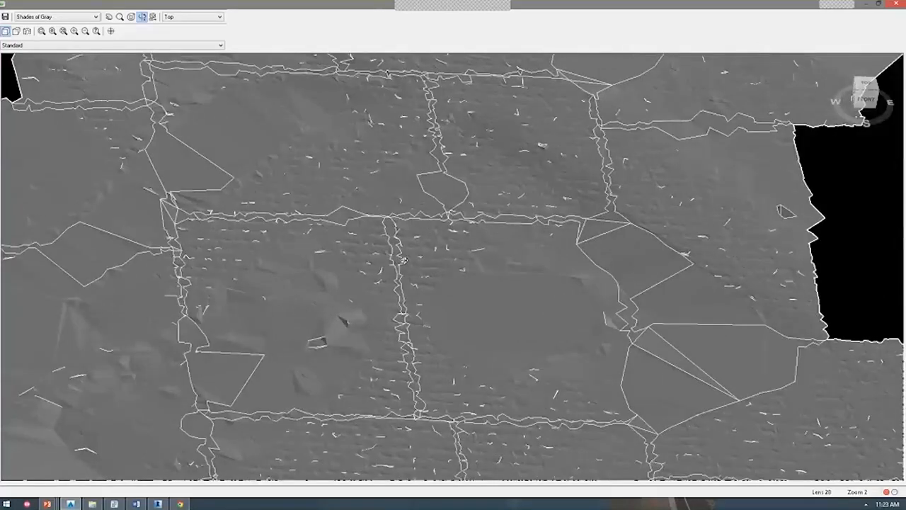
{"action": "left_click_drag", "start_coordinate": [404, 260], "coordinate": [403, 251]}
{"action": "middle_click_drag", "start_coordinate": [447, 370], "coordinate": [441, 136]}
{"action": "middle_click_drag", "start_coordinate": [410, 374], "coordinate": [420, 258]}
{"action": "left_click_drag", "start_coordinate": [419, 259], "coordinate": [294, 208]}
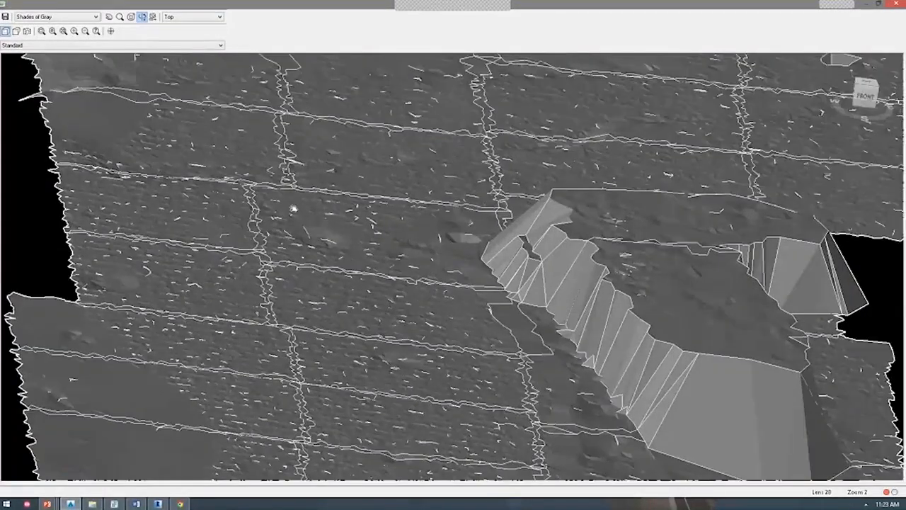
{"action": "middle_click_drag", "start_coordinate": [294, 209], "coordinate": [192, 190]}
{"action": "middle_click_drag", "start_coordinate": [395, 430], "coordinate": [328, 213]}
{"action": "scroll", "coordinate": [331, 233], "scroll_direction": "down", "scroll_amount": 2}
{"action": "scroll", "coordinate": [335, 257], "scroll_direction": "up", "scroll_amount": 5}
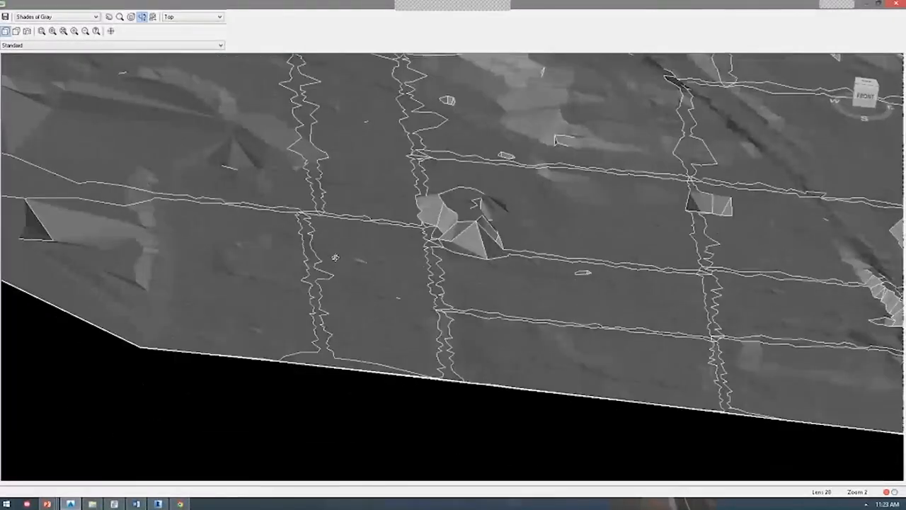
{"action": "left_click_drag", "start_coordinate": [336, 257], "coordinate": [415, 293]}
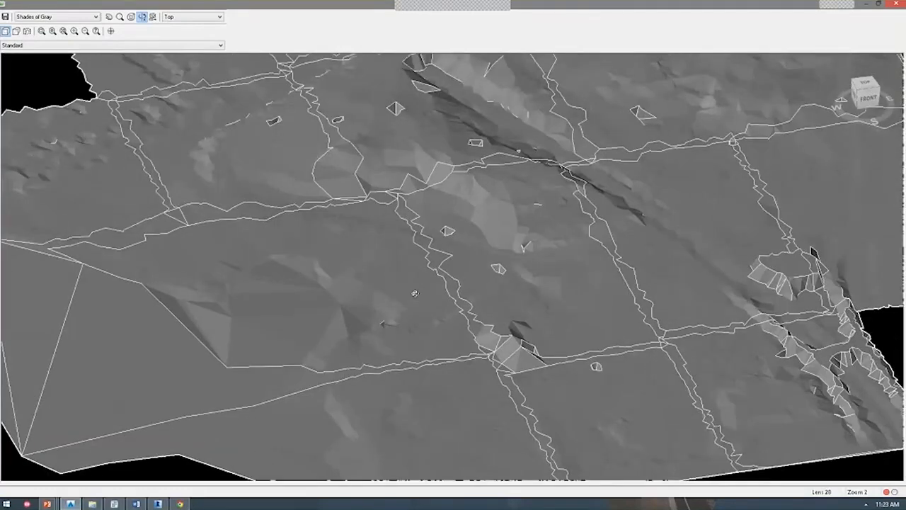
{"action": "key", "text": "Escape"}
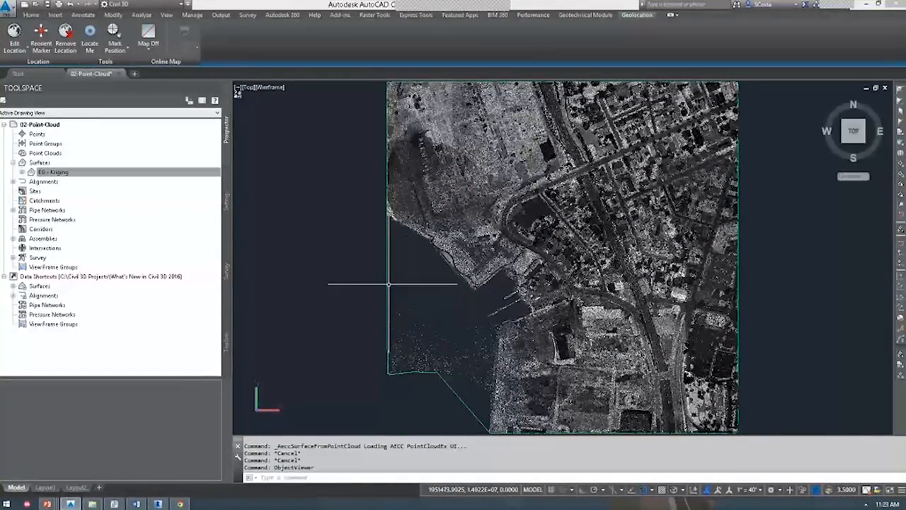
Close 02-Point-Cloud without saving, open 03-Loop-Subassembly.dwg, and zoom into the plan viewport.
{"action": "left_click", "coordinate": [119, 73]}
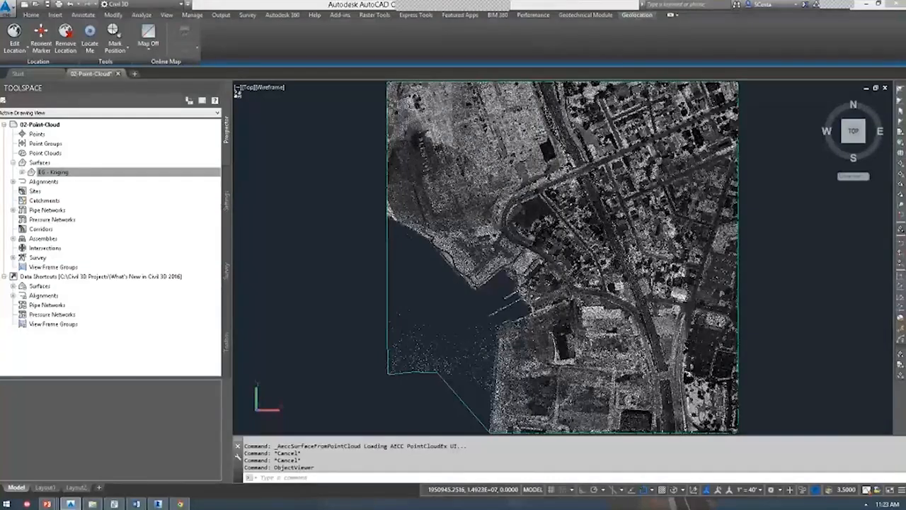
{"action": "key", "text": "n"}
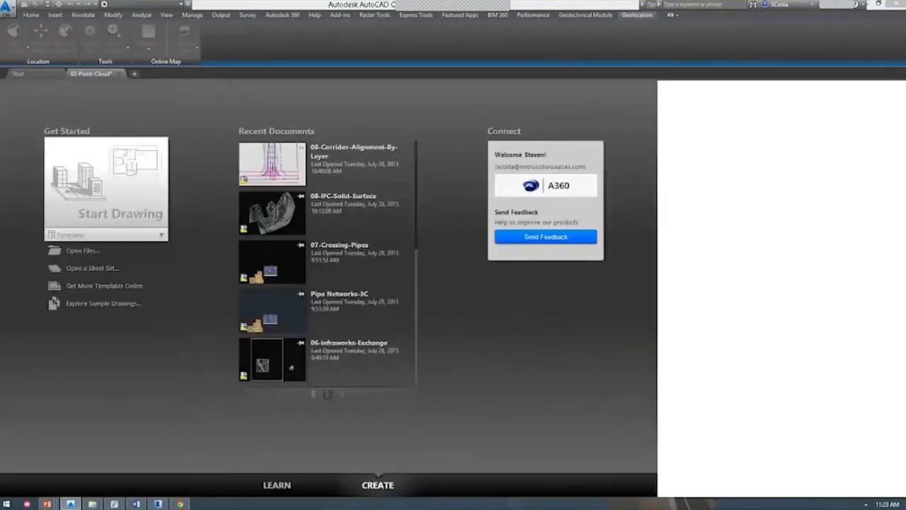
{"action": "key", "text": "ctrl+o"}
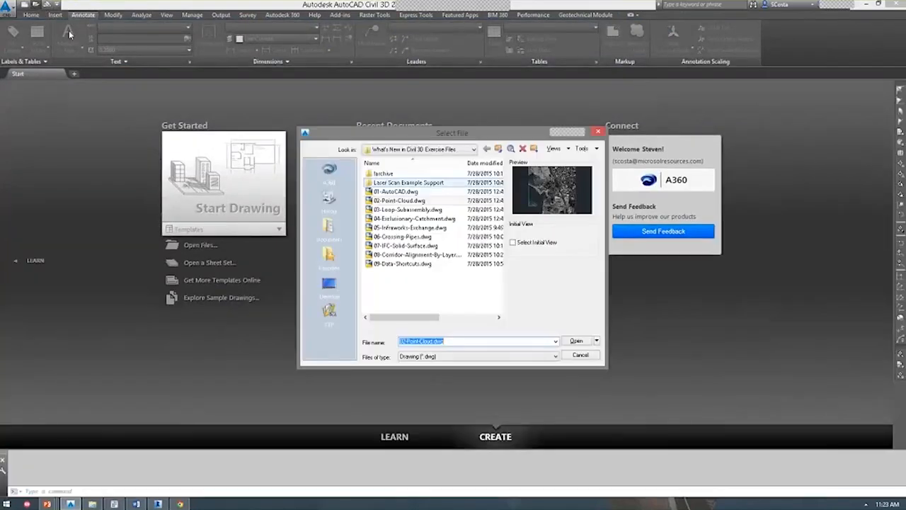
{"action": "double_click", "coordinate": [406, 211]}
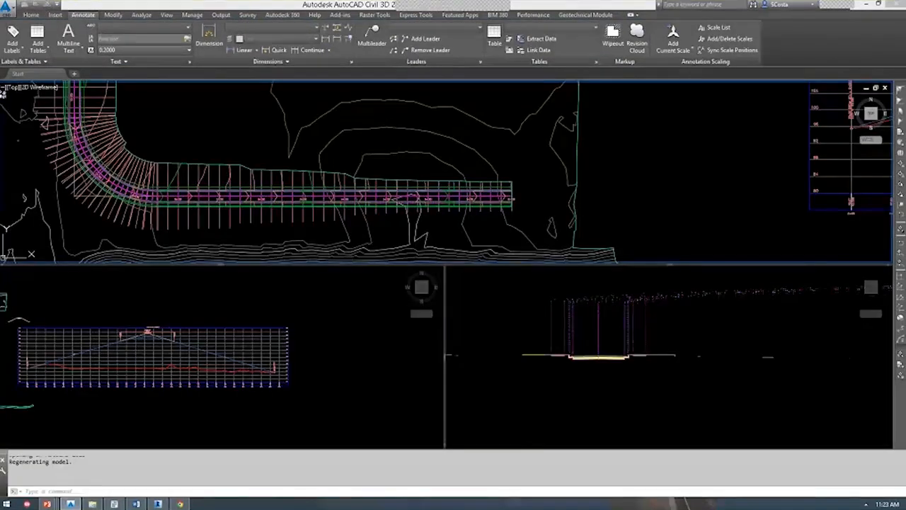
{"action": "scroll", "coordinate": [404, 211], "scroll_direction": "up", "scroll_amount": 3}
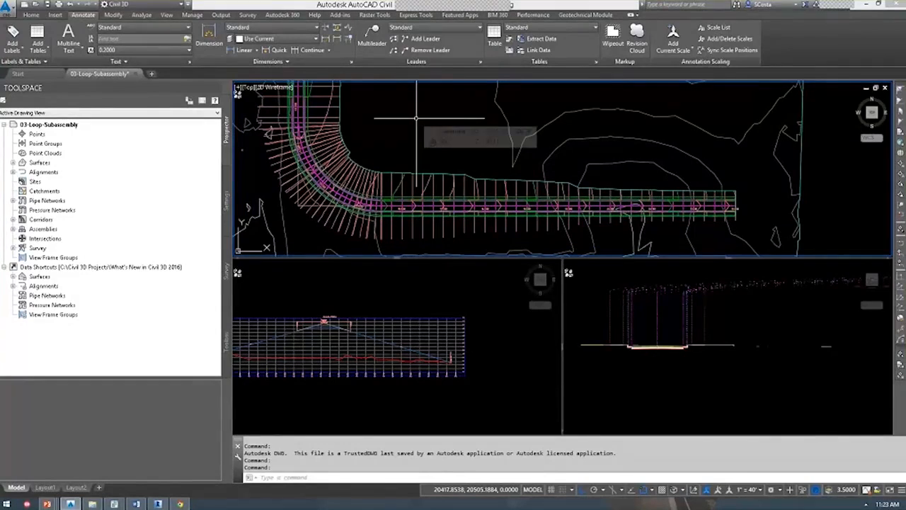
{"action": "key", "text": "alt+Tab"}
Launch Subassembly Composer 2016 by searching 'subassembly Composer 2016' from the Windows Start screen.
{"action": "key", "text": "alt+shift+Tab"}
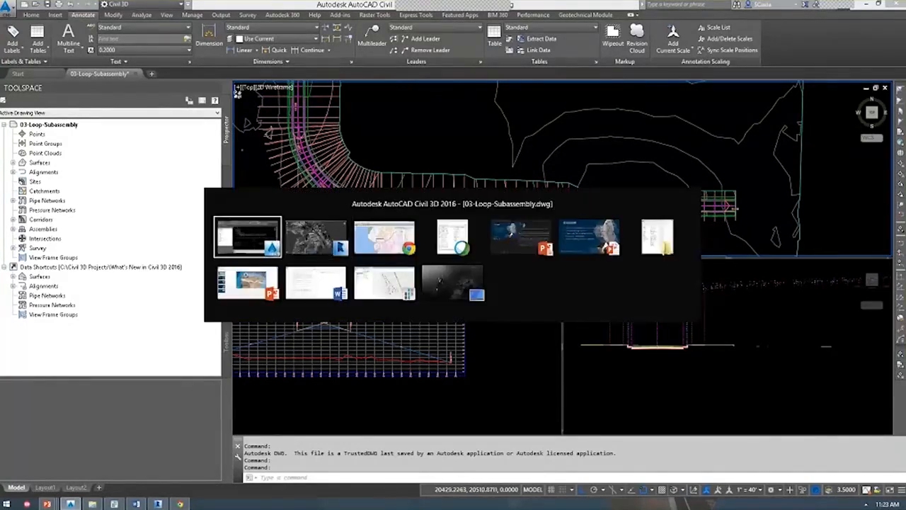
{"action": "key", "text": "super"}
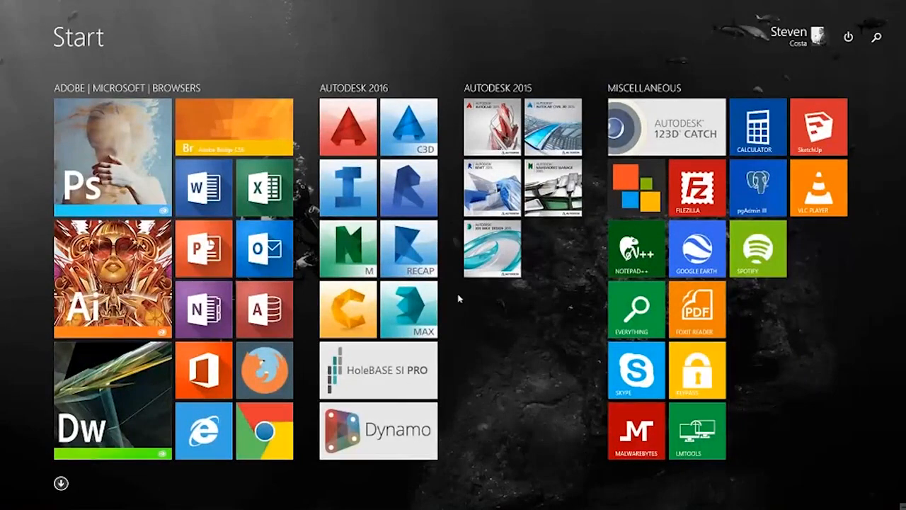
{"action": "type", "text": "subassembly Composer 2014"}
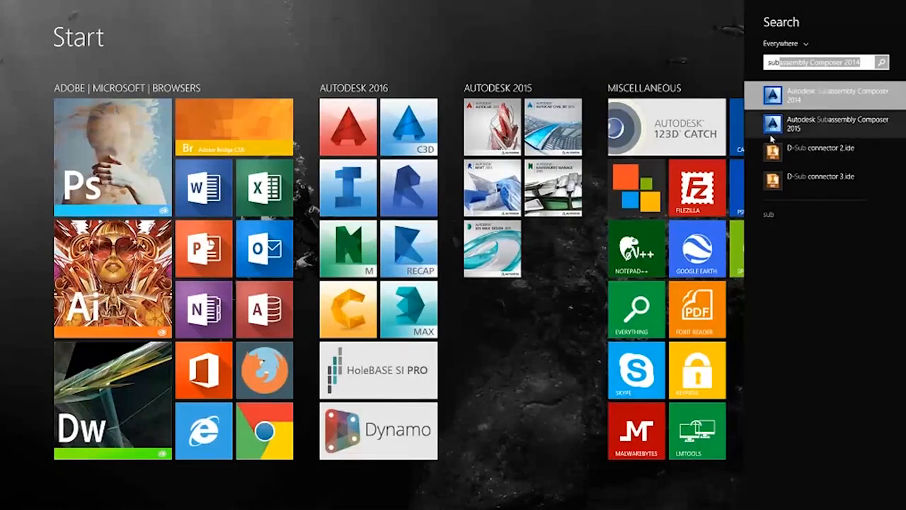
{"action": "key", "text": "End"}
{"action": "key", "text": "BackSpace"}
{"action": "type", "text": "6"}
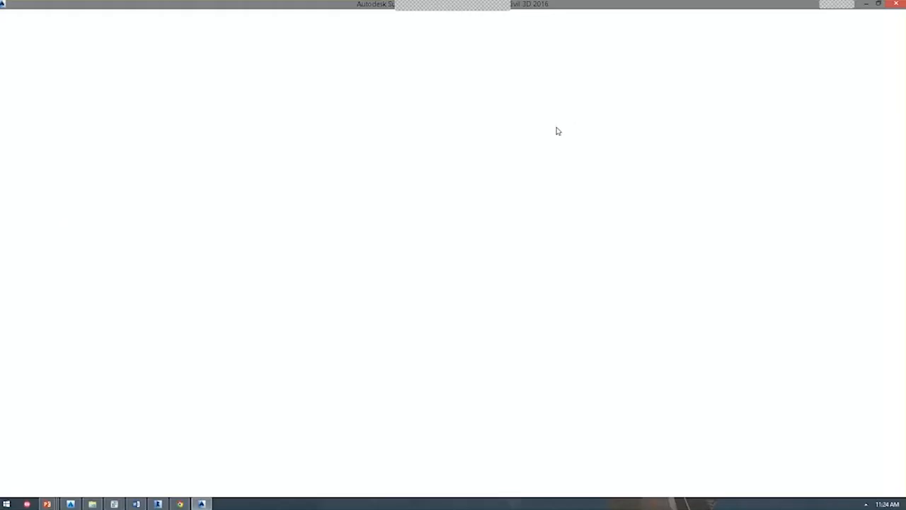
{"action": "left_click", "coordinate": [5, 14]}
Open Loop_Geometry_Example.pkt from What's New in Civil 3D Exercise Files and enlarge the flowchart pane.
{"action": "left_click", "coordinate": [9, 32]}
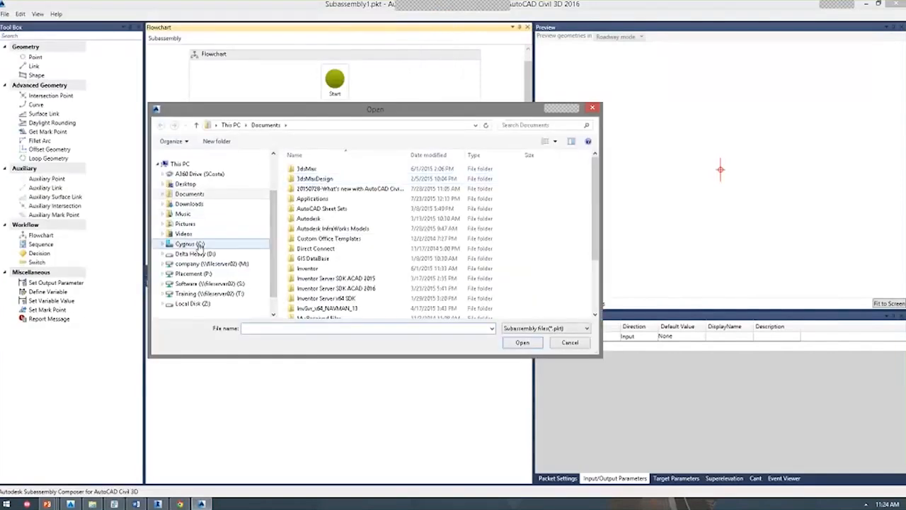
{"action": "left_click", "coordinate": [191, 243]}
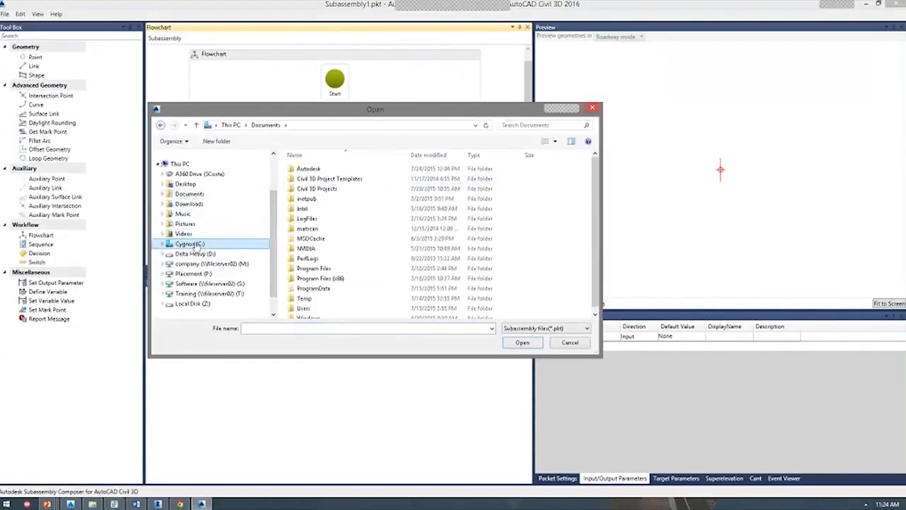
{"action": "left_click", "coordinate": [185, 184]}
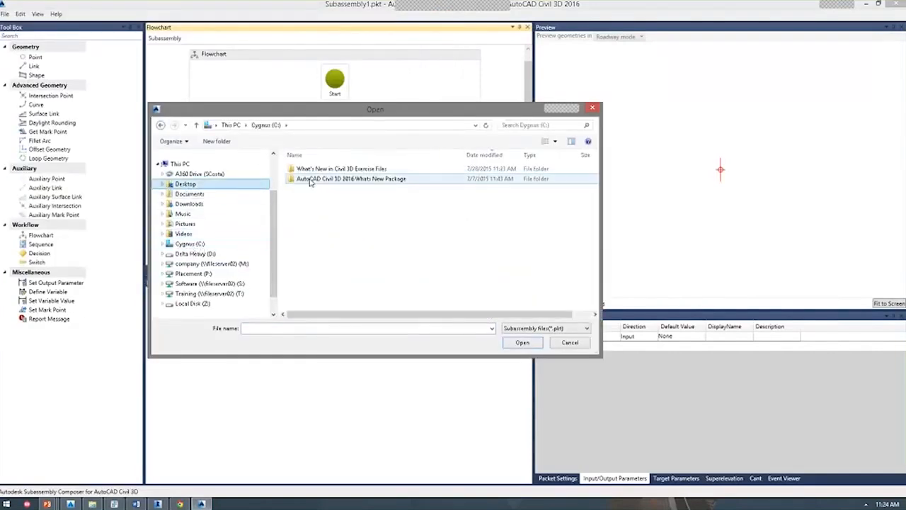
{"action": "double_click", "coordinate": [309, 168]}
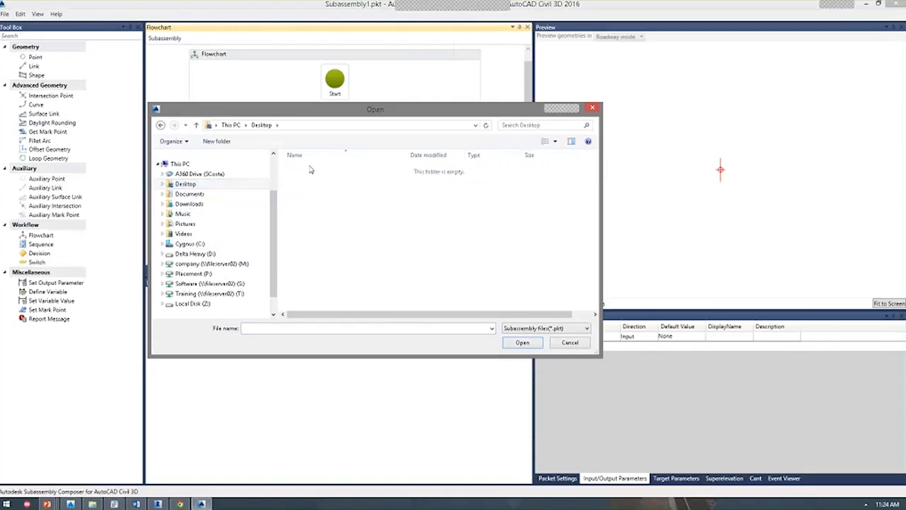
{"action": "double_click", "coordinate": [339, 189]}
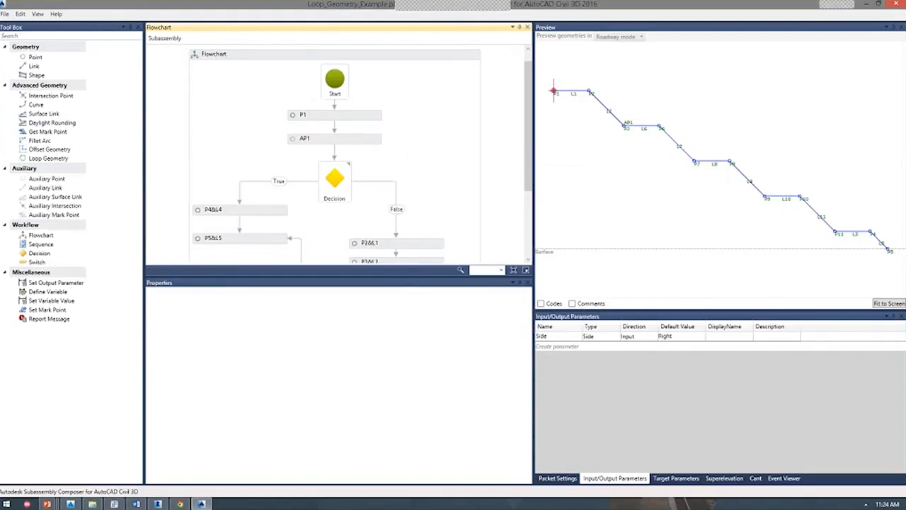
{"action": "left_click_drag", "start_coordinate": [401, 276], "coordinate": [405, 348]}
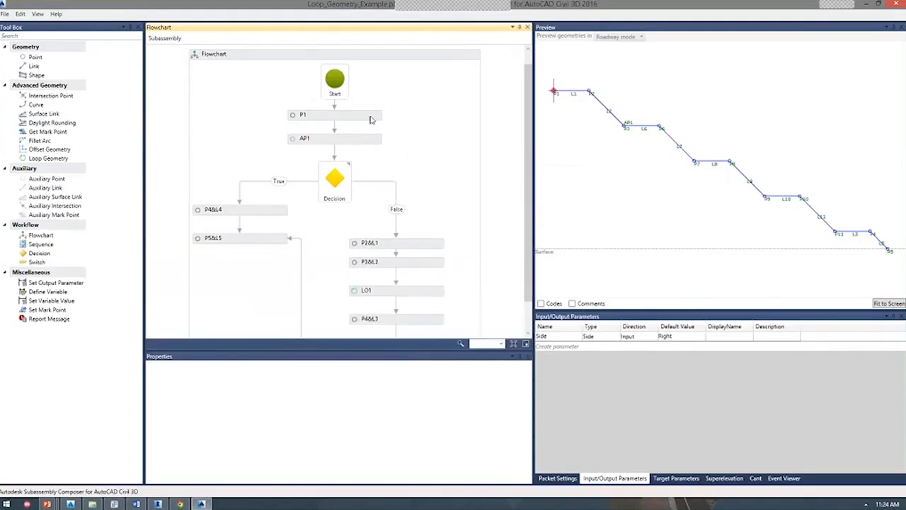
{"action": "key", "text": "alt+Tab"}
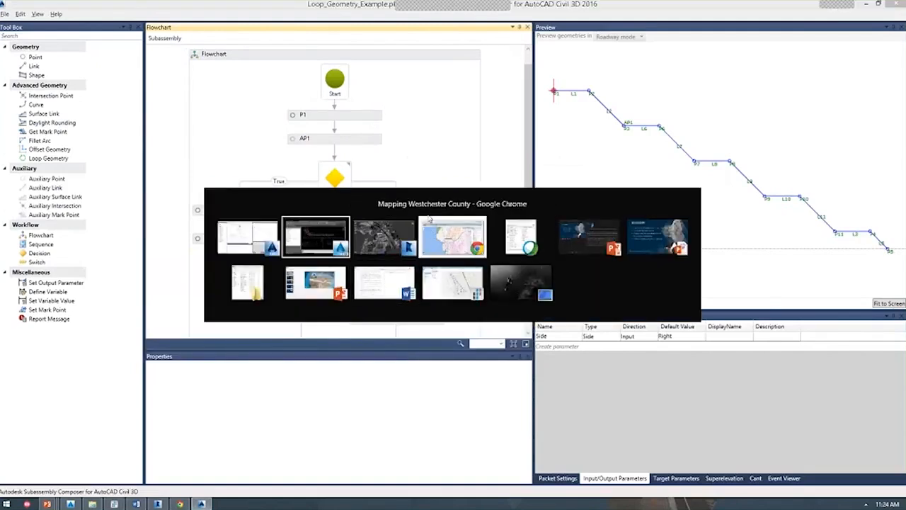
Search Chrome for Civil 3D subassembly composer samples and open Autodesk's Sample PKT files article.
{"action": "left_click", "coordinate": [429, 220]}
{"action": "left_click", "coordinate": [191, 6]}
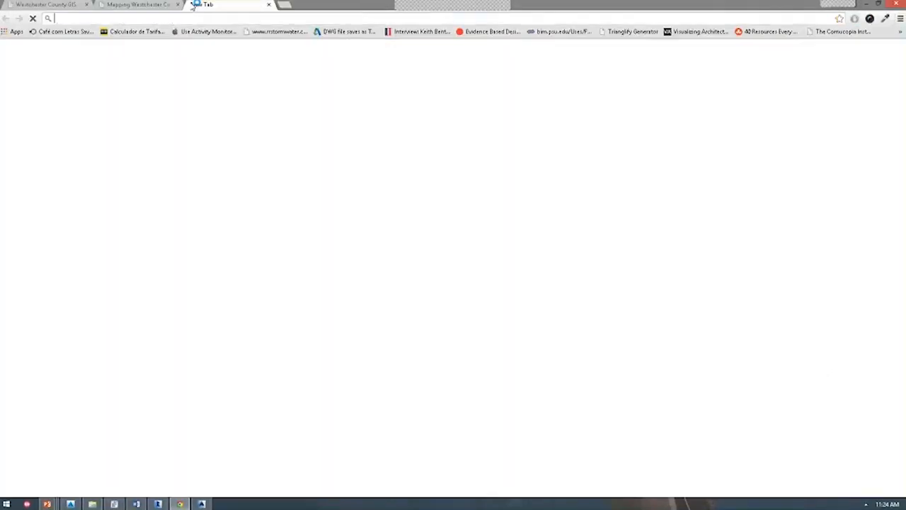
{"action": "type", "text": "autodesk c"}
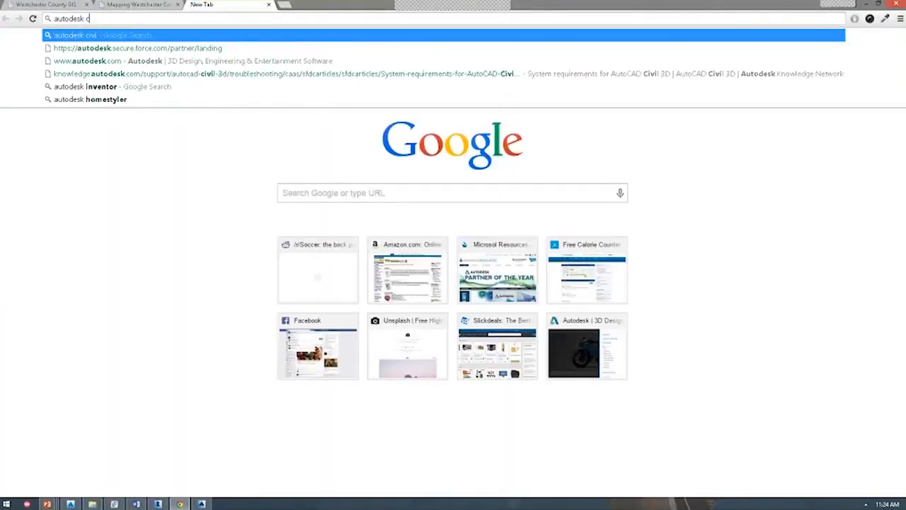
{"action": "type", "text": "ivil 3d subassembl"}
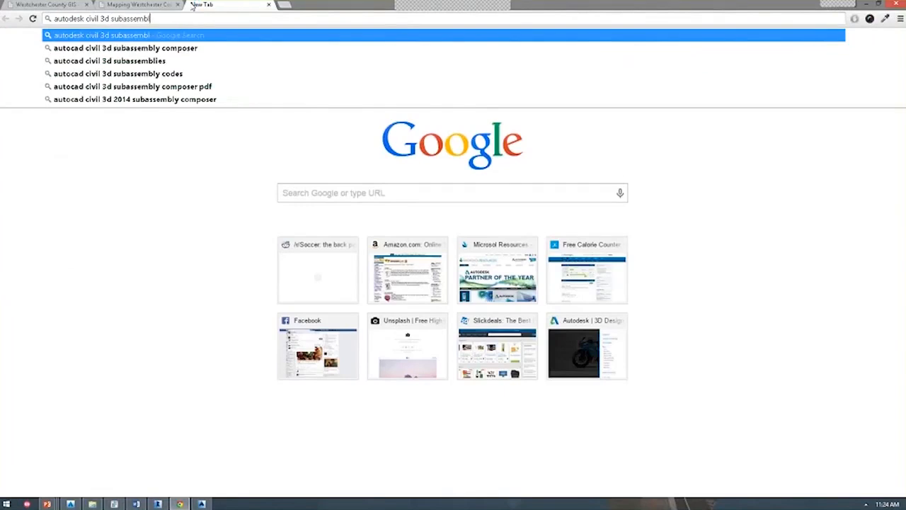
{"action": "type", "text": "y"}
{"action": "key", "text": "Down"}
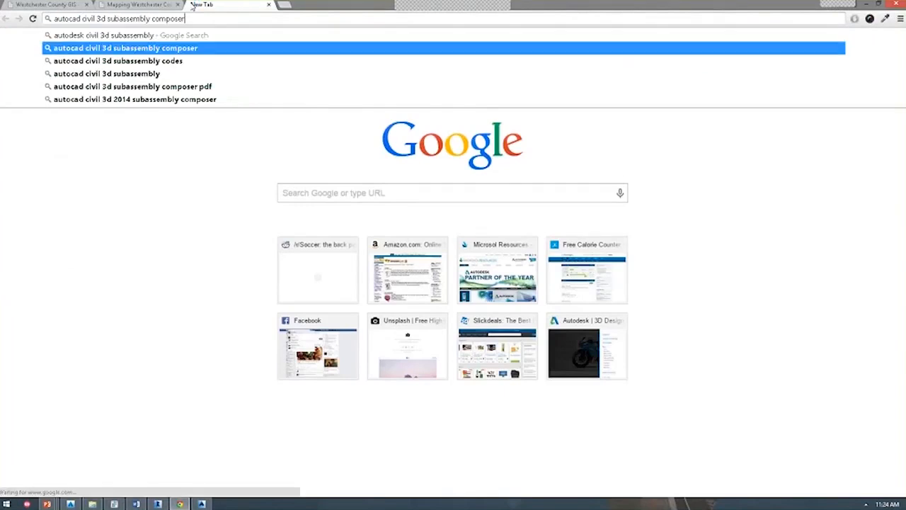
{"action": "type", "text": "samples"}
{"action": "key", "text": "Return"}
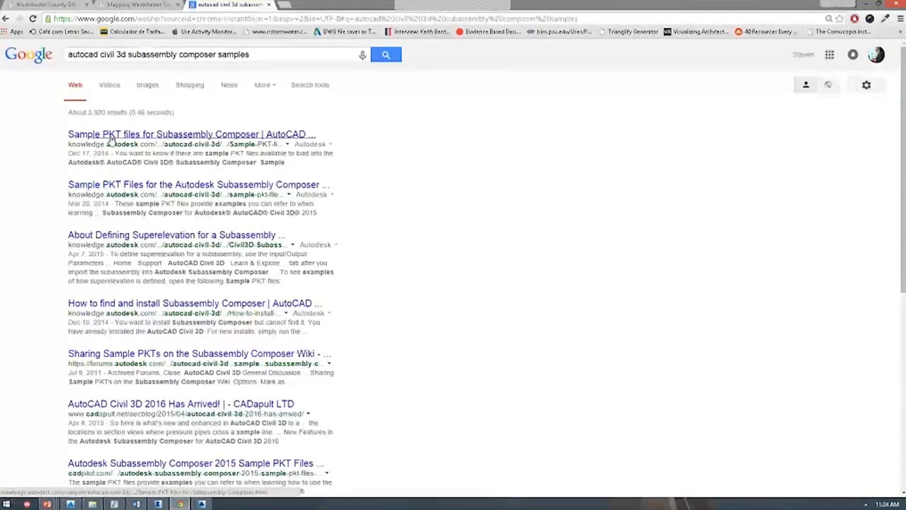
{"action": "left_click", "coordinate": [111, 139]}
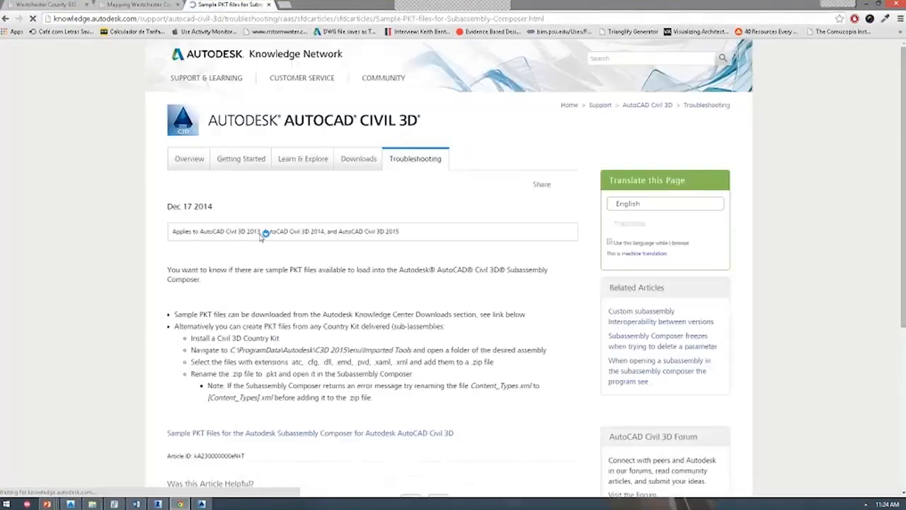
{"action": "scroll", "coordinate": [259, 255], "scroll_direction": "down", "scroll_amount": 2}
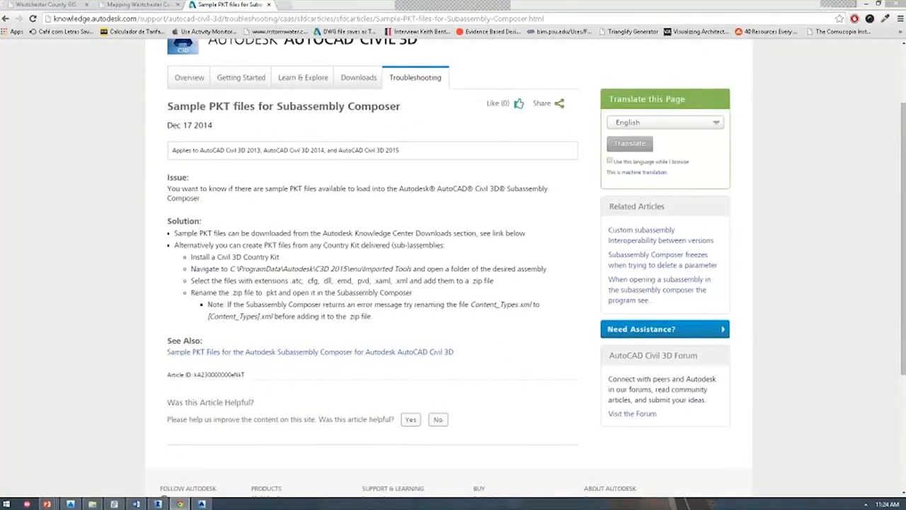
{"action": "key", "text": "alt+Tab"}
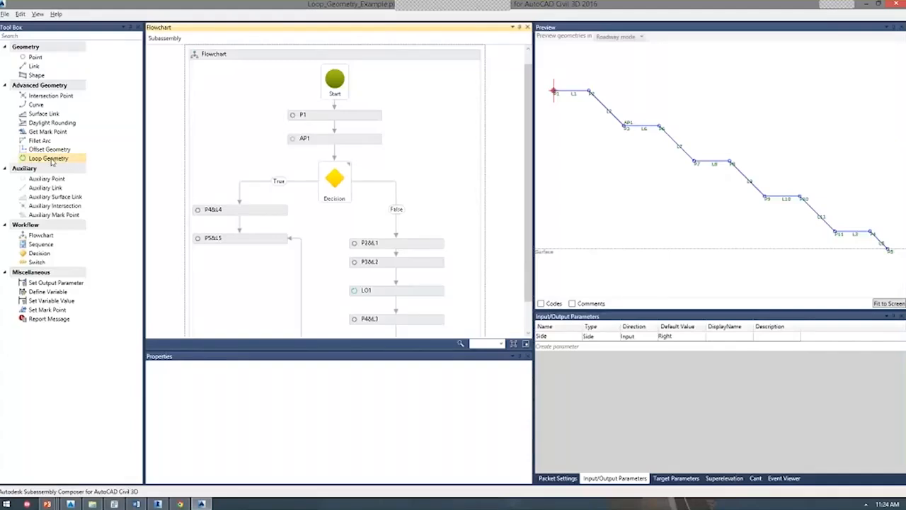
Lower the surface target in the Target Parameters preview to -121.694.
{"action": "left_click", "coordinate": [371, 291]}
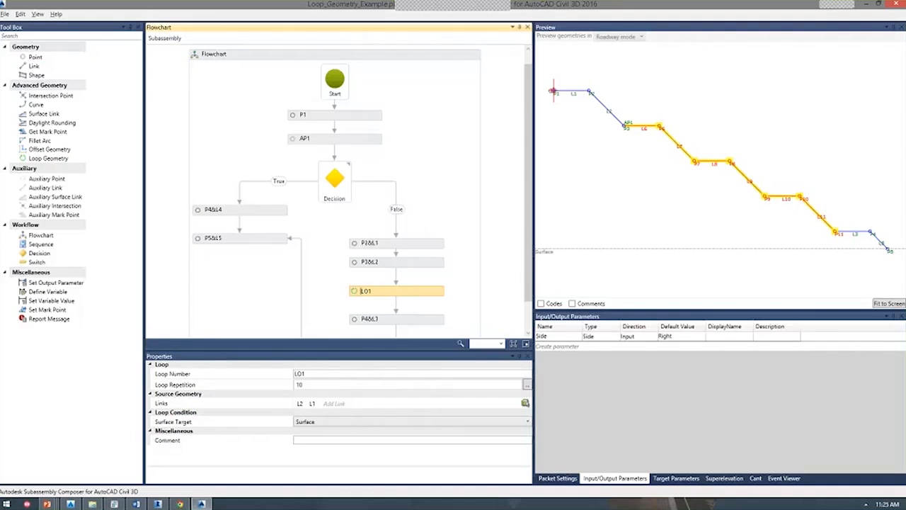
{"action": "scroll", "coordinate": [658, 209], "scroll_direction": "down", "scroll_amount": 1}
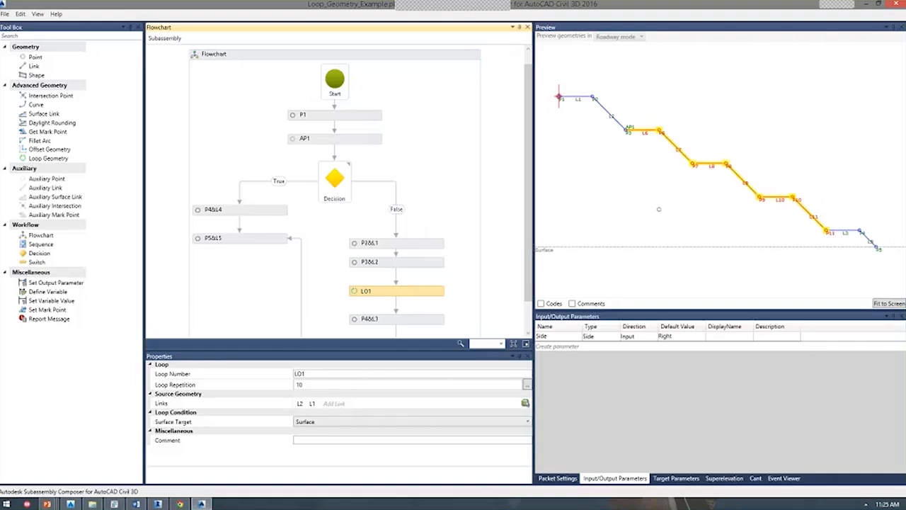
{"action": "scroll", "coordinate": [658, 209], "scroll_direction": "down", "scroll_amount": 3}
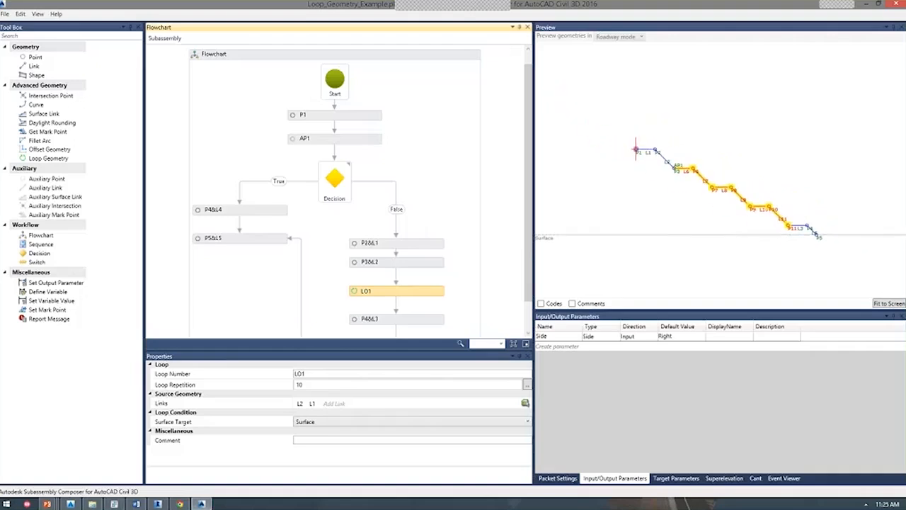
{"action": "left_click", "coordinate": [658, 209]}
{"action": "left_click", "coordinate": [676, 478]}
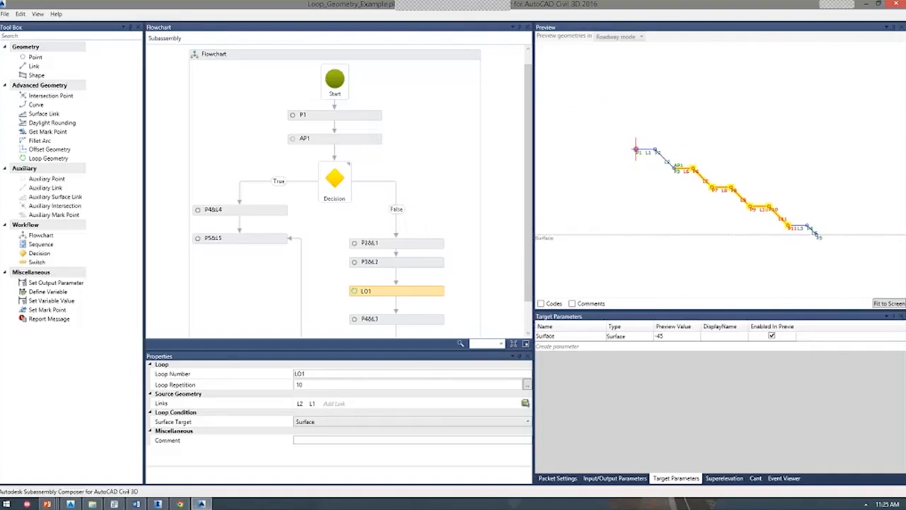
{"action": "left_click", "coordinate": [592, 263]}
{"action": "middle_click_drag", "start_coordinate": [642, 252], "coordinate": [644, 156]}
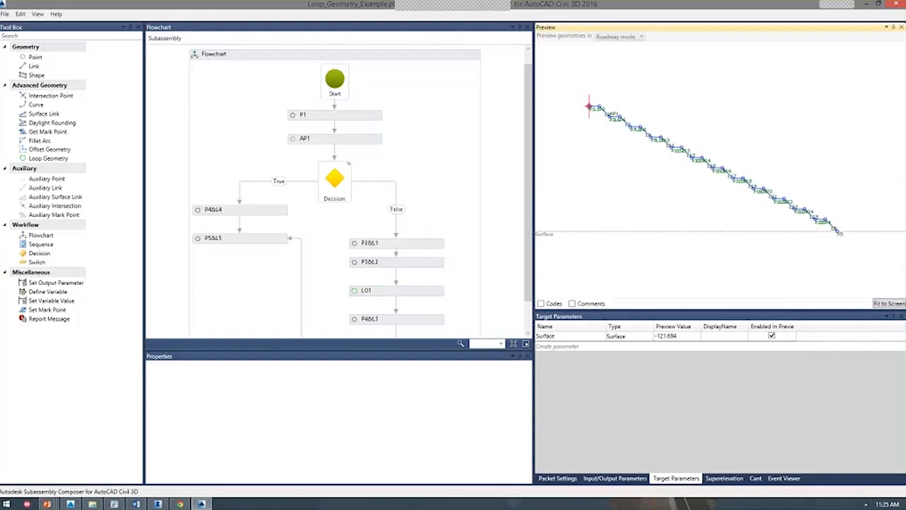
Reduce the LO1 loop's Loop Repetition from 10 to 3.
{"action": "left_click", "coordinate": [365, 290]}
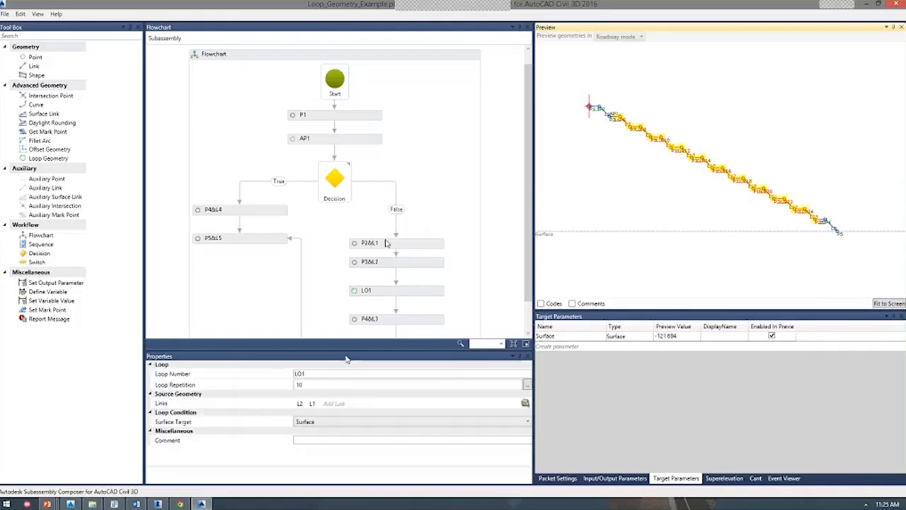
{"action": "left_click", "coordinate": [314, 386]}
{"action": "key", "text": "BackSpace"}
{"action": "key", "text": "BackSpace"}
{"action": "type", "text": "3"}
{"action": "key", "text": "Return"}
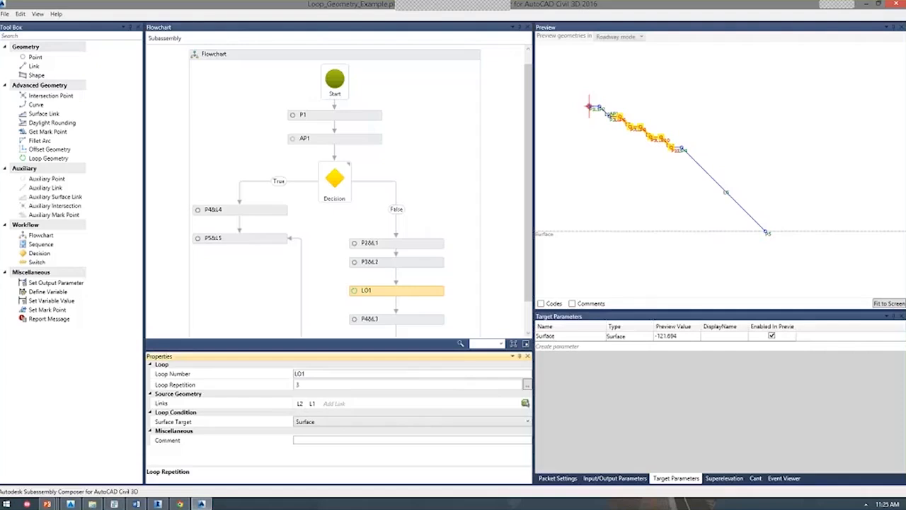
{"action": "left_click", "coordinate": [359, 164]}
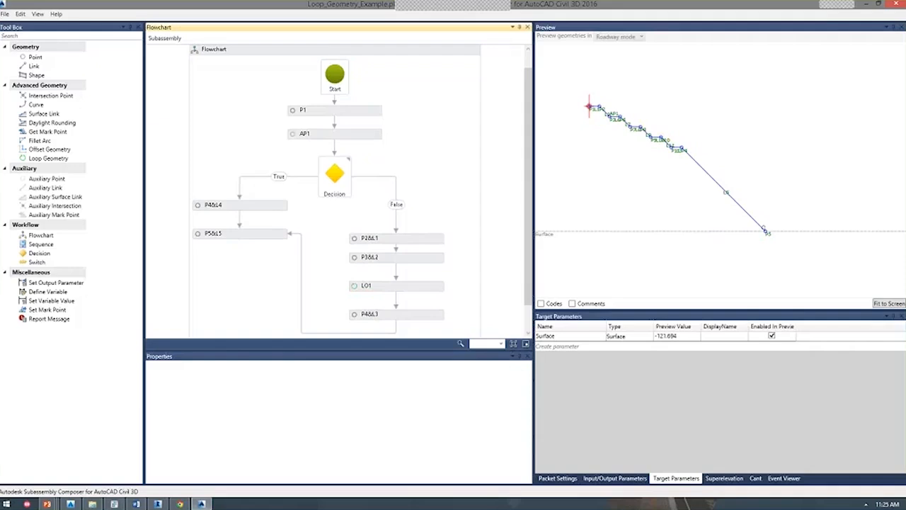
{"action": "key", "text": "alt+Tab"}
{"action": "key", "text": "alt+Tab"}
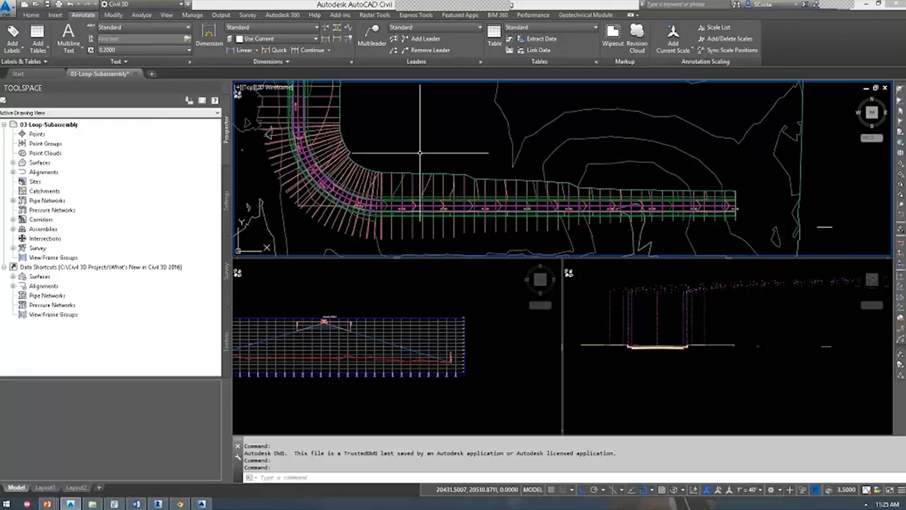
Open the selected corridor in the Section Editor at station 9+24.10 on the Centerline baseline.
{"action": "left_click", "coordinate": [368, 191]}
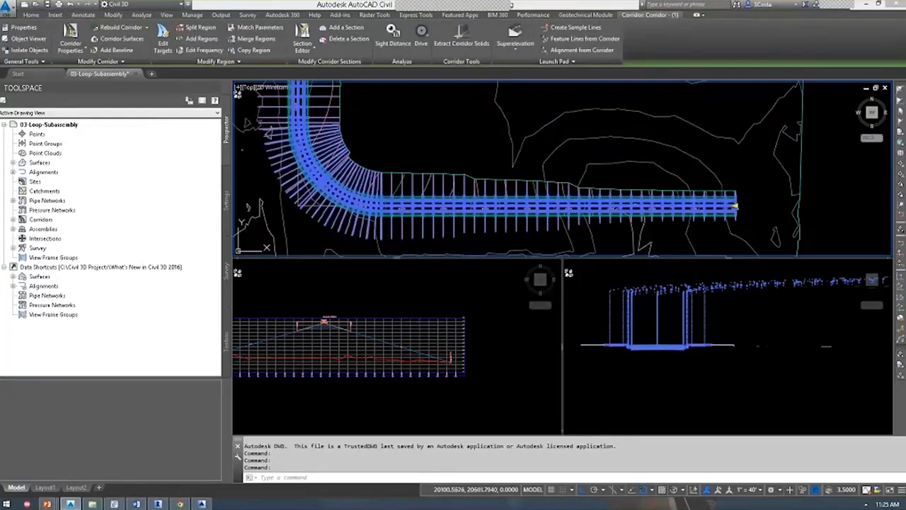
{"action": "left_click", "coordinate": [350, 308]}
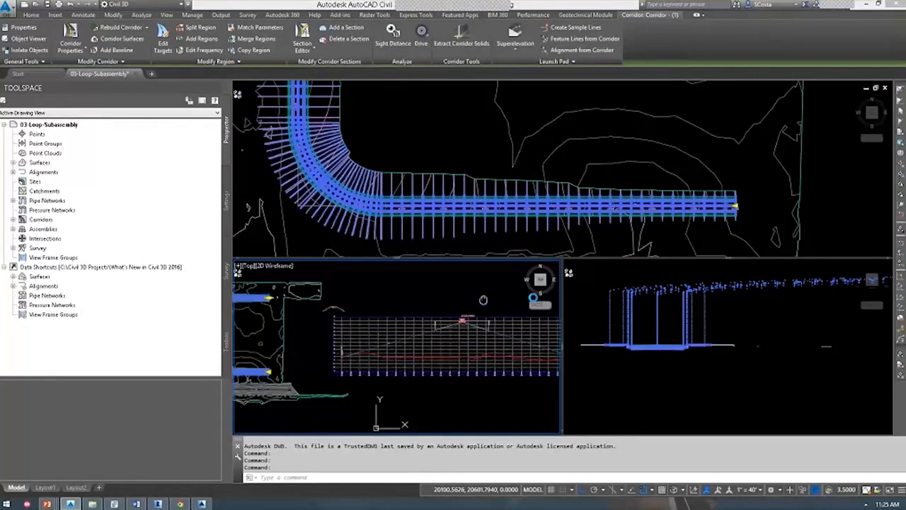
{"action": "scroll", "coordinate": [417, 292], "scroll_direction": "up", "scroll_amount": 4}
{"action": "middle_click_drag", "start_coordinate": [409, 345], "coordinate": [411, 291]}
{"action": "scroll", "coordinate": [413, 324], "scroll_direction": "up", "scroll_amount": 4}
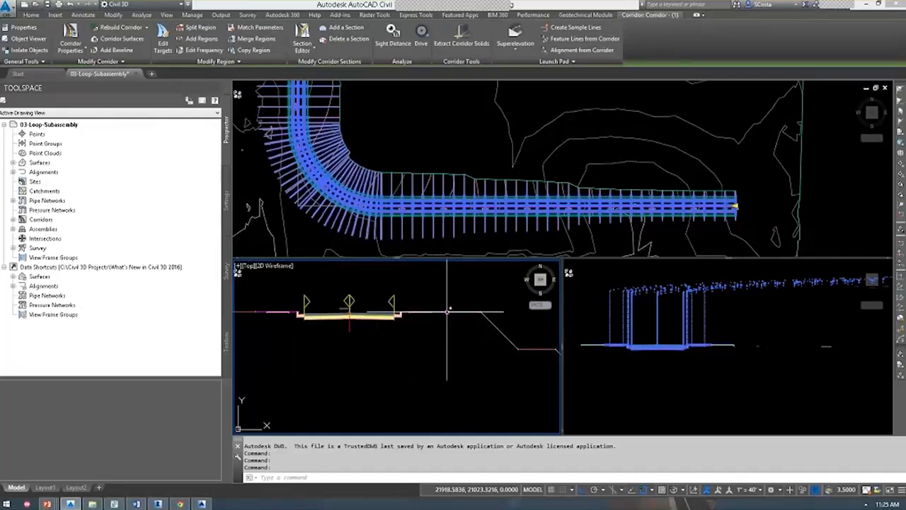
{"action": "left_click", "coordinate": [375, 141]}
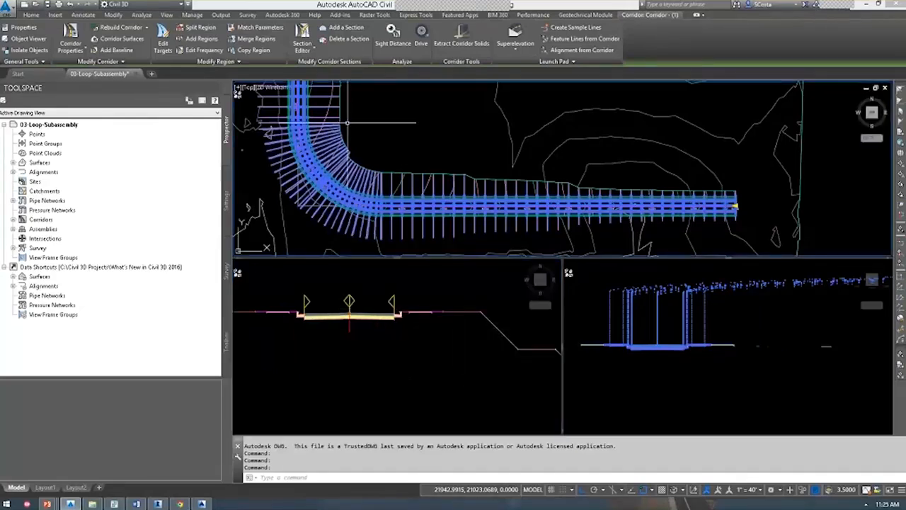
{"action": "left_click", "coordinate": [302, 50]}
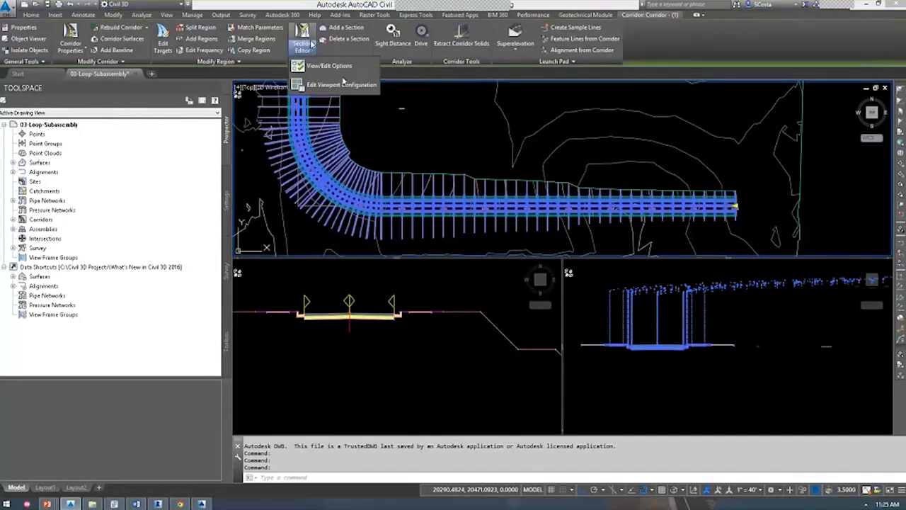
{"action": "left_click", "coordinate": [333, 67]}
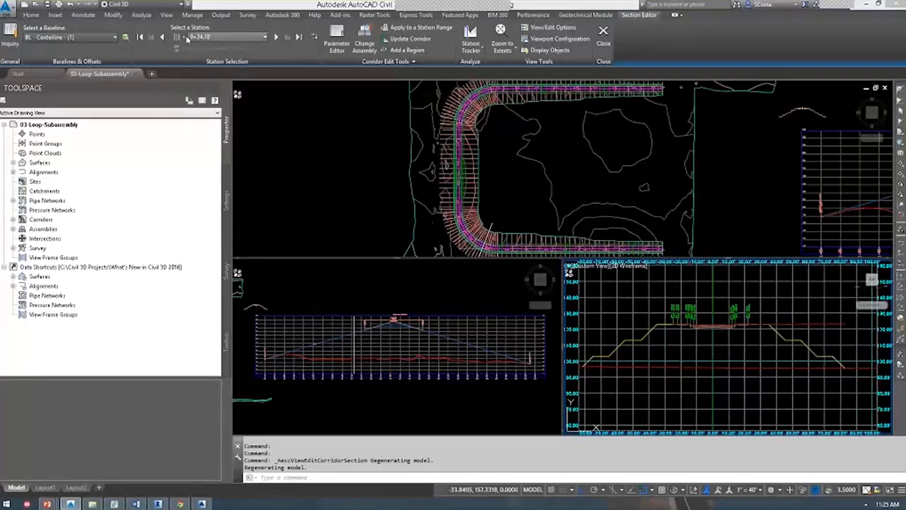
Jump to station 0+00 and step through the corridor cross sections one station at a time.
{"action": "left_click", "coordinate": [141, 38]}
{"action": "left_click", "coordinate": [279, 40]}
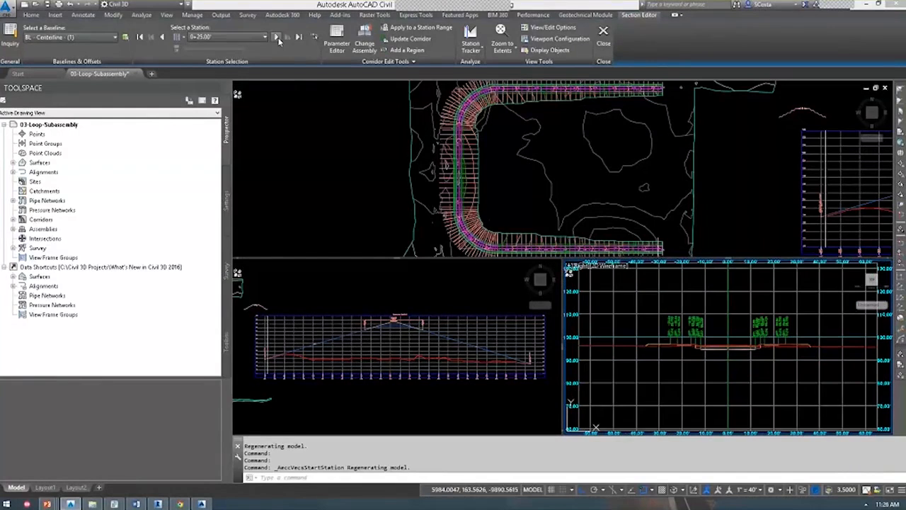
{"action": "left_click", "coordinate": [279, 41]}
{"action": "left_click", "coordinate": [279, 40]}
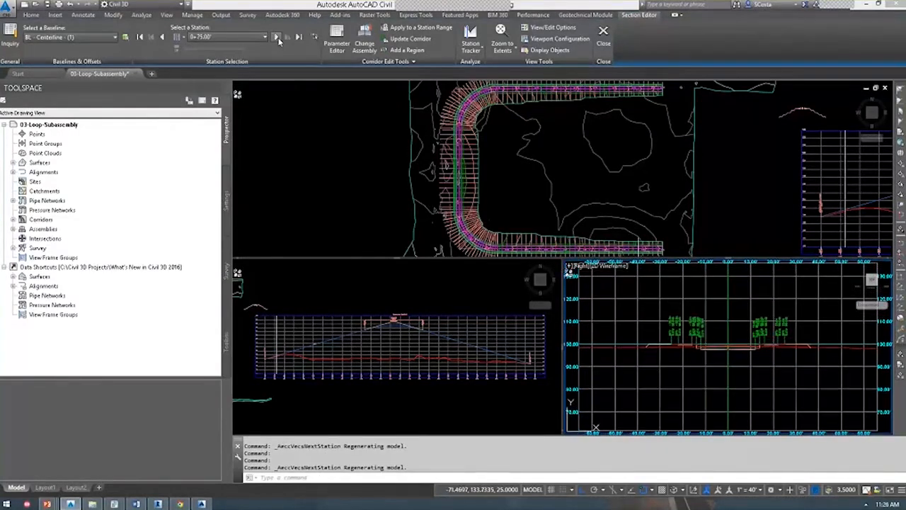
{"action": "left_click", "coordinate": [279, 40]}
{"action": "left_click", "coordinate": [279, 40]}
{"action": "left_click", "coordinate": [278, 40]}
{"action": "left_click", "coordinate": [279, 40]}
{"action": "left_click", "coordinate": [279, 41]}
{"action": "left_click", "coordinate": [279, 41]}
{"action": "left_click", "coordinate": [279, 40]}
{"action": "left_click", "coordinate": [279, 41]}
{"action": "left_click", "coordinate": [279, 41]}
{"action": "left_click", "coordinate": [279, 40]}
{"action": "left_click", "coordinate": [278, 40]}
{"action": "left_click", "coordinate": [279, 41]}
{"action": "left_click", "coordinate": [279, 40]}
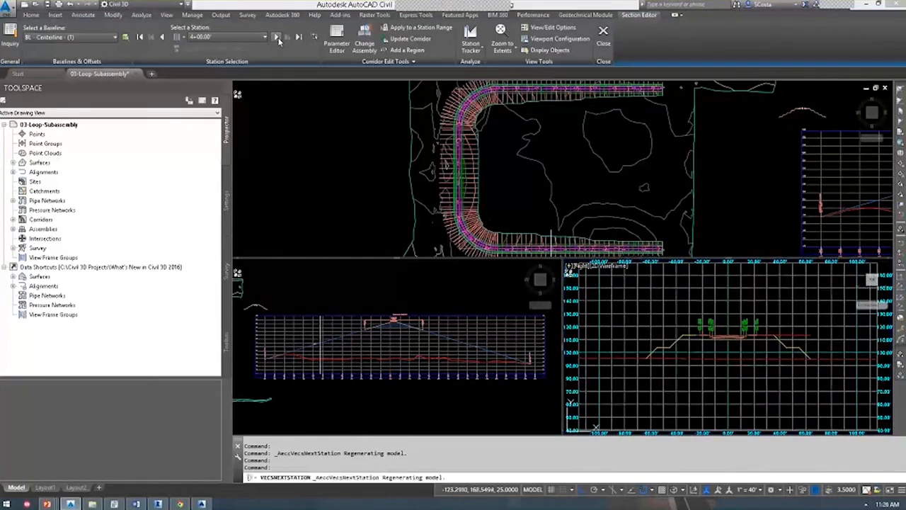
Continue stepping to station 8+00, then close 03-Loop-Subassembly.dwg to bring up the save prompt.
{"action": "left_click", "coordinate": [279, 40]}
{"action": "left_click", "coordinate": [279, 40]}
{"action": "left_click", "coordinate": [279, 40]}
{"action": "left_click", "coordinate": [279, 40]}
{"action": "left_click", "coordinate": [279, 41]}
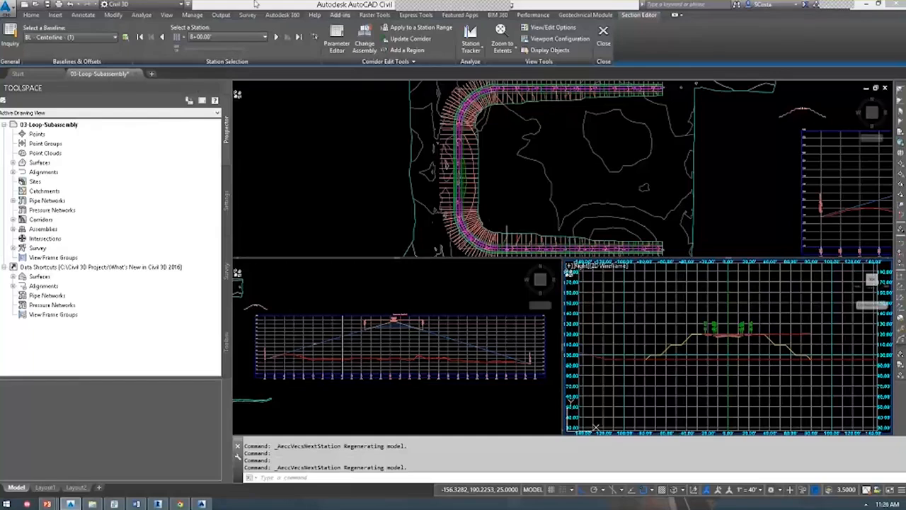
{"action": "left_click", "coordinate": [353, 160]}
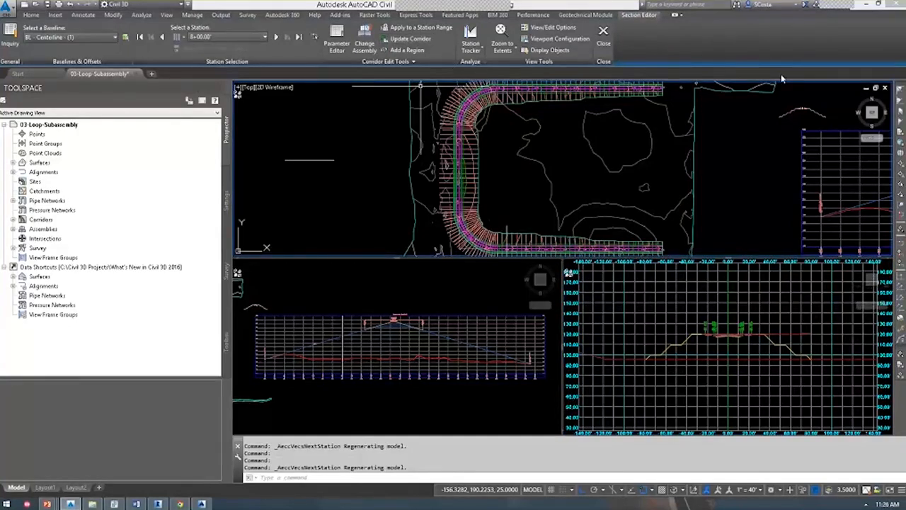
{"action": "left_click", "coordinate": [885, 87]}
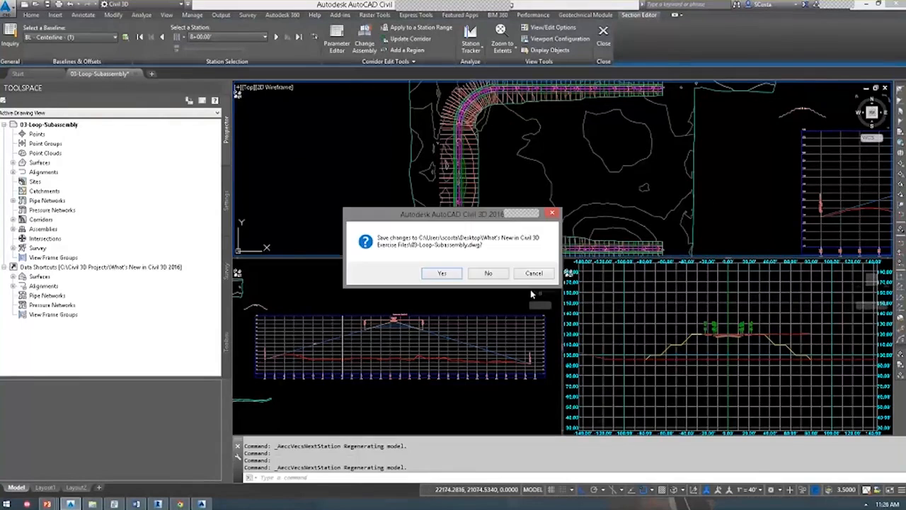
Answer the save prompt to close the loop drawing, then open 07-IFC-Solid-Surface.dwg.
{"action": "left_click", "coordinate": [488, 273]}
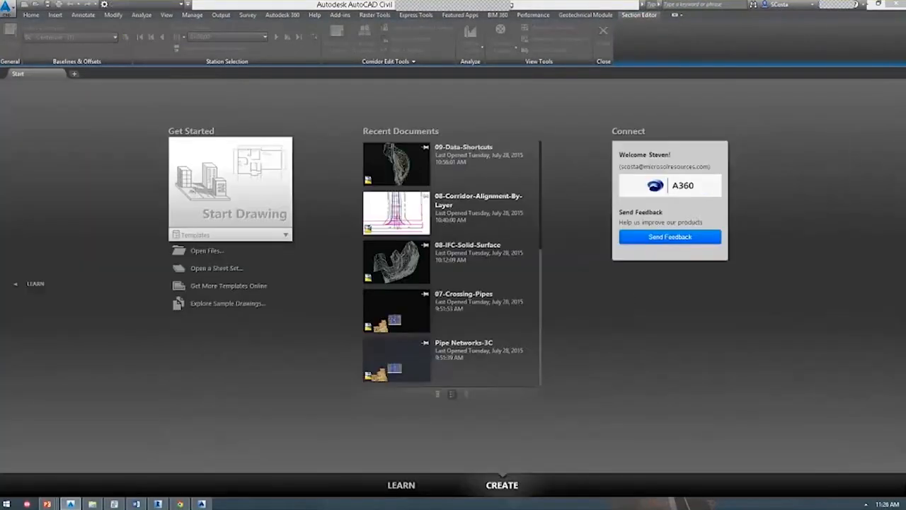
{"action": "key", "text": "ctrl+o"}
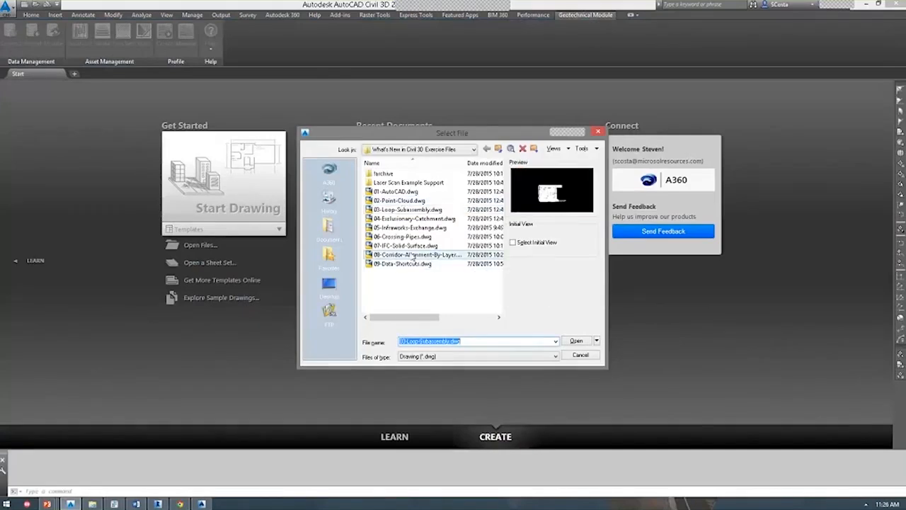
{"action": "left_click", "coordinate": [407, 246]}
{"action": "double_click", "coordinate": [406, 245]}
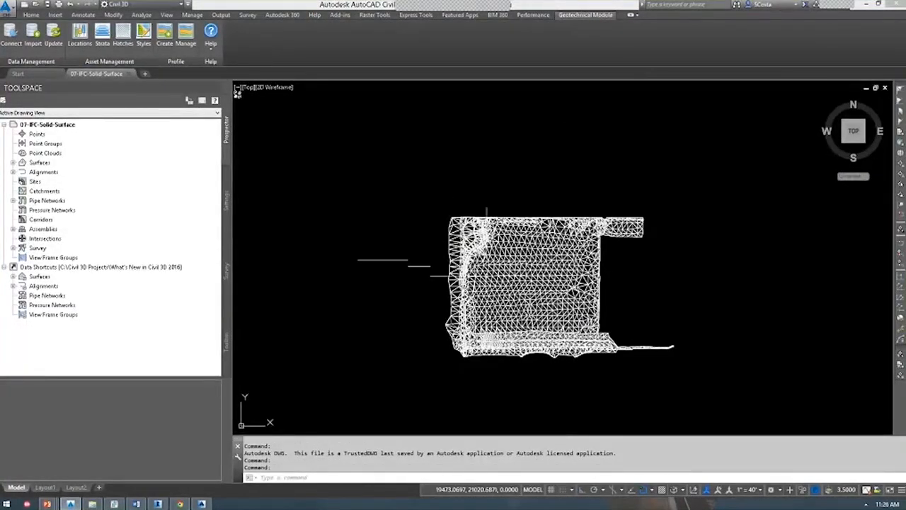
{"action": "scroll", "coordinate": [486, 264], "scroll_direction": "up", "scroll_amount": 3}
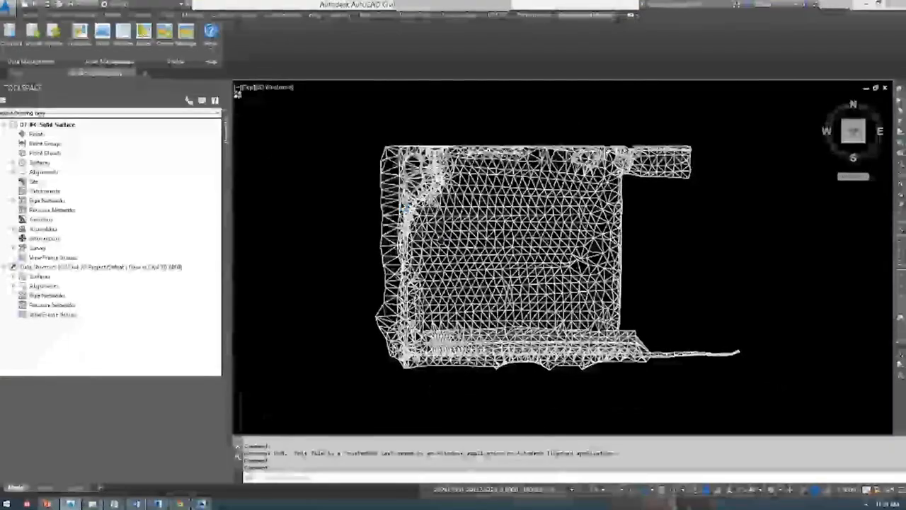
{"action": "left_click", "coordinate": [361, 213]}
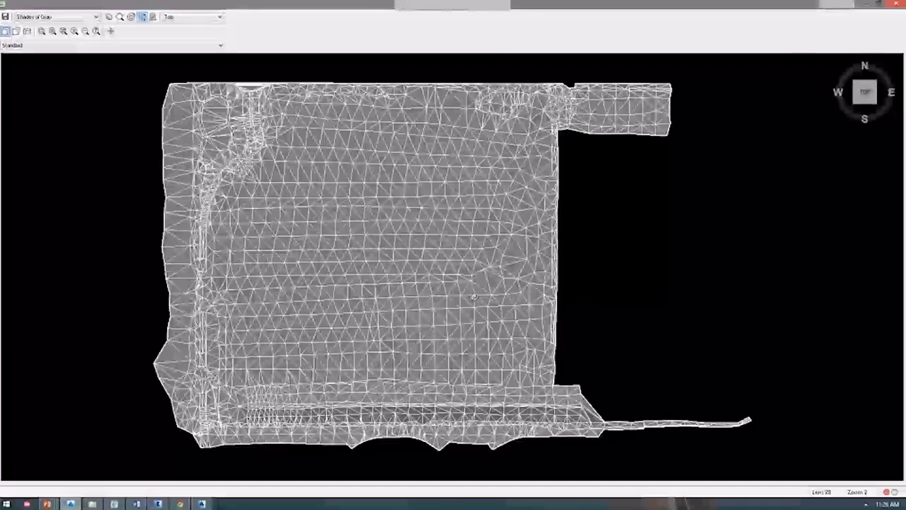
{"action": "left_click_drag", "start_coordinate": [490, 305], "coordinate": [367, 315]}
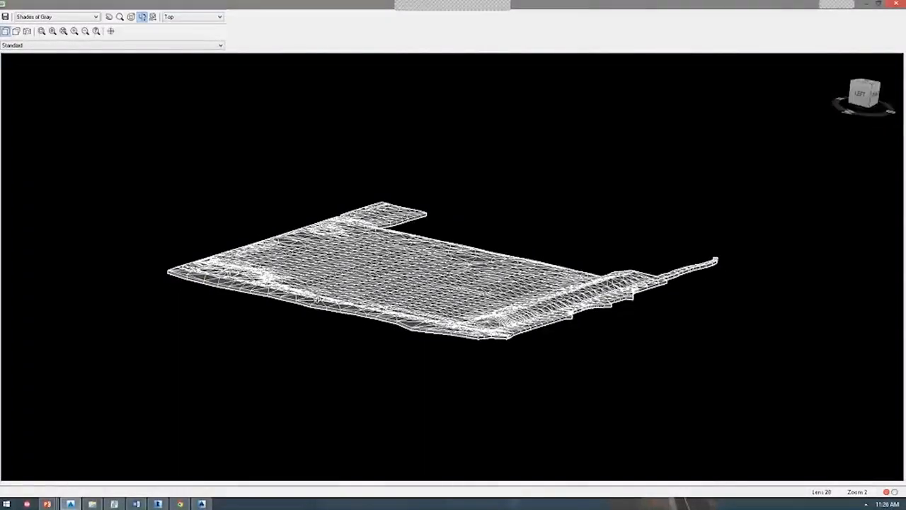
{"action": "scroll", "coordinate": [462, 167], "scroll_direction": "up", "scroll_amount": 5}
{"action": "left_click_drag", "start_coordinate": [461, 167], "coordinate": [276, 343]}
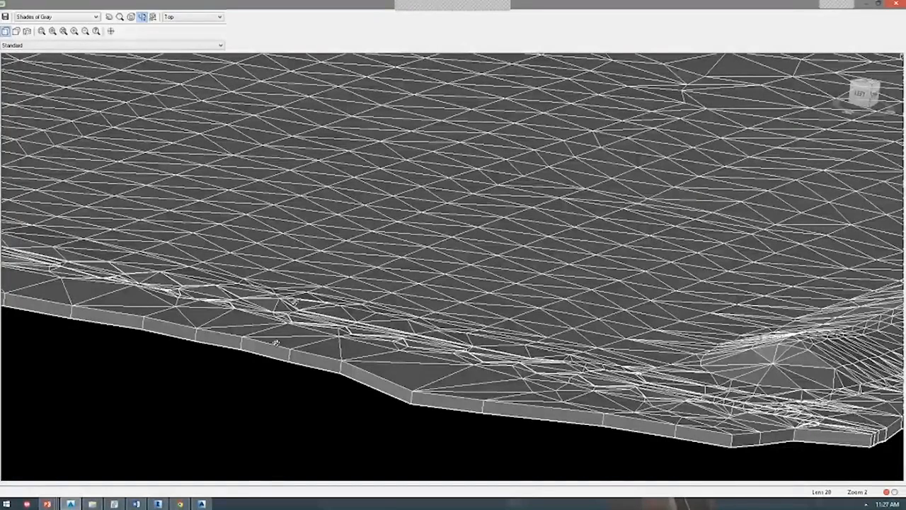
{"action": "left_click_drag", "start_coordinate": [343, 244], "coordinate": [303, 258]}
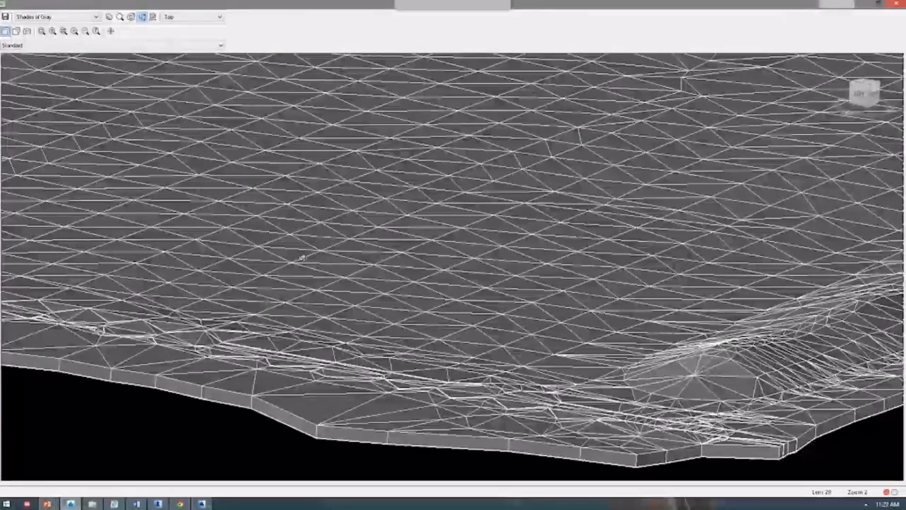
{"action": "scroll", "coordinate": [303, 258], "scroll_direction": "down", "scroll_amount": 5}
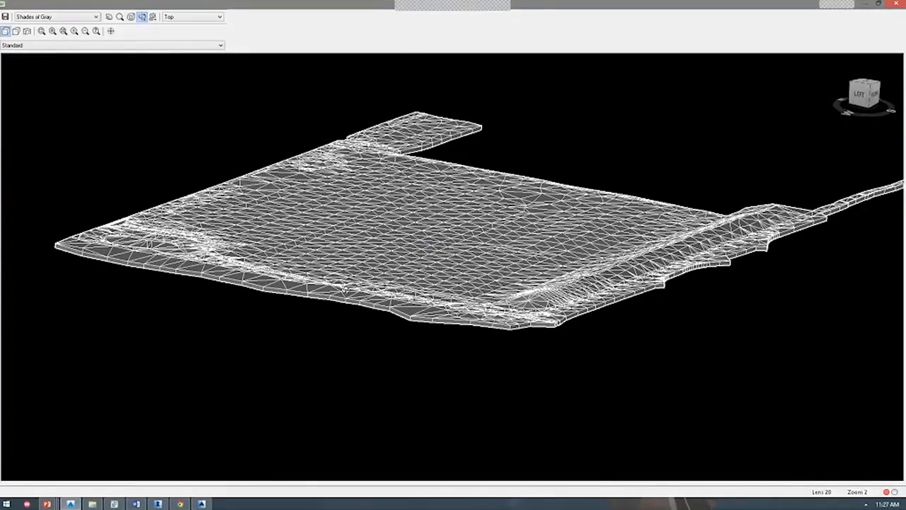
{"action": "key", "text": "Escape"}
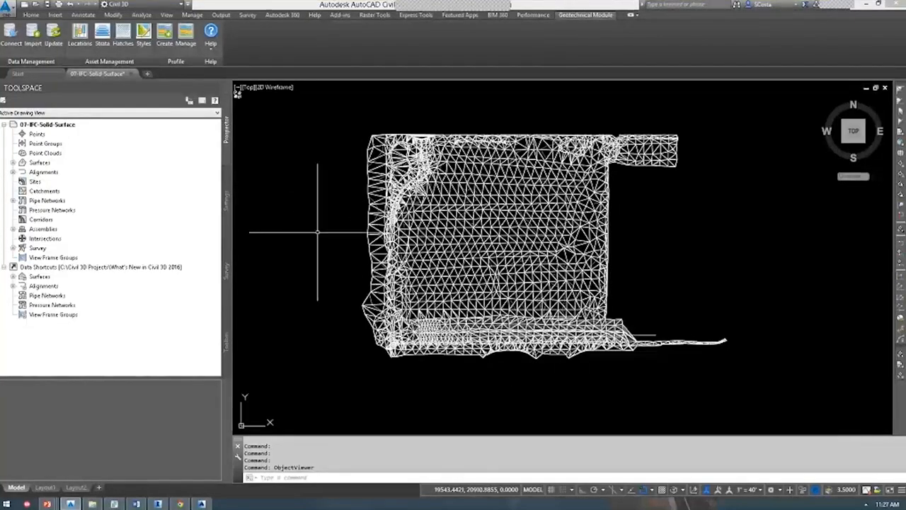
{"action": "left_click", "coordinate": [26, 5]}
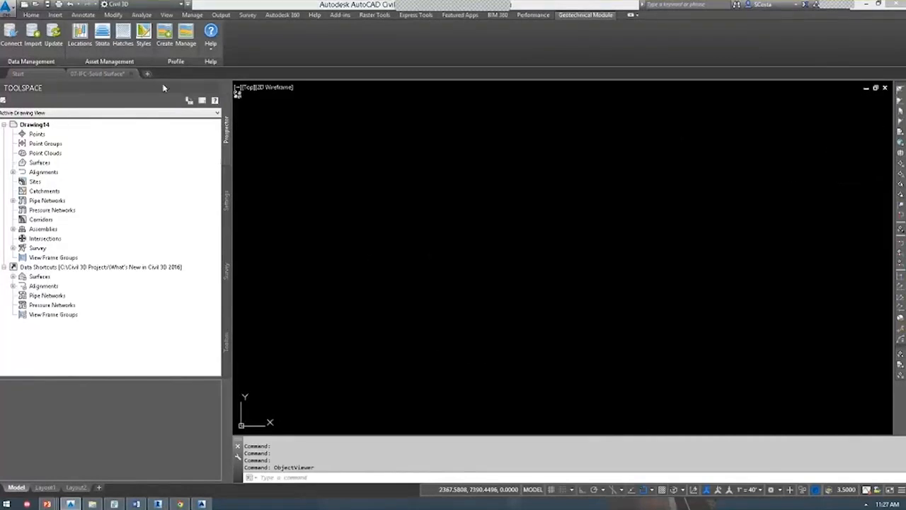
Import the XG surface from a LandXML file into the new drawing.
{"action": "left_click", "coordinate": [55, 14]}
{"action": "left_click", "coordinate": [41, 38]}
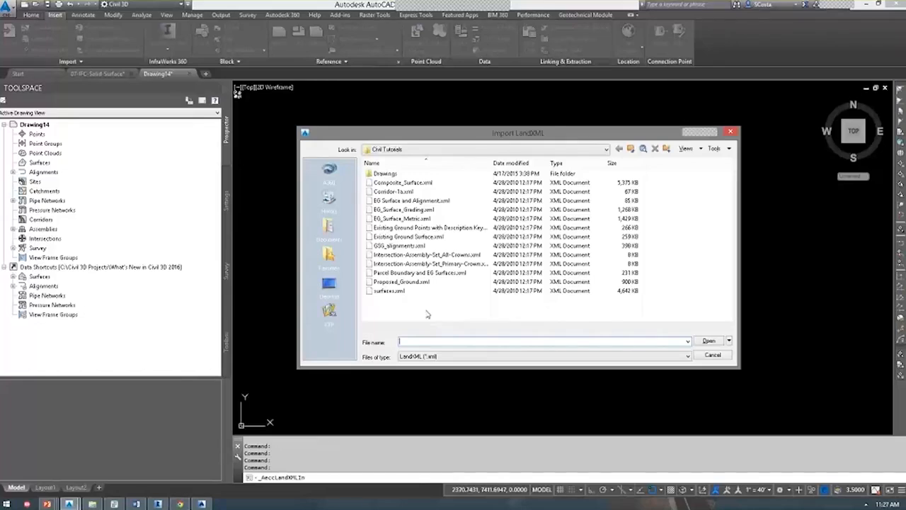
{"action": "double_click", "coordinate": [392, 238]}
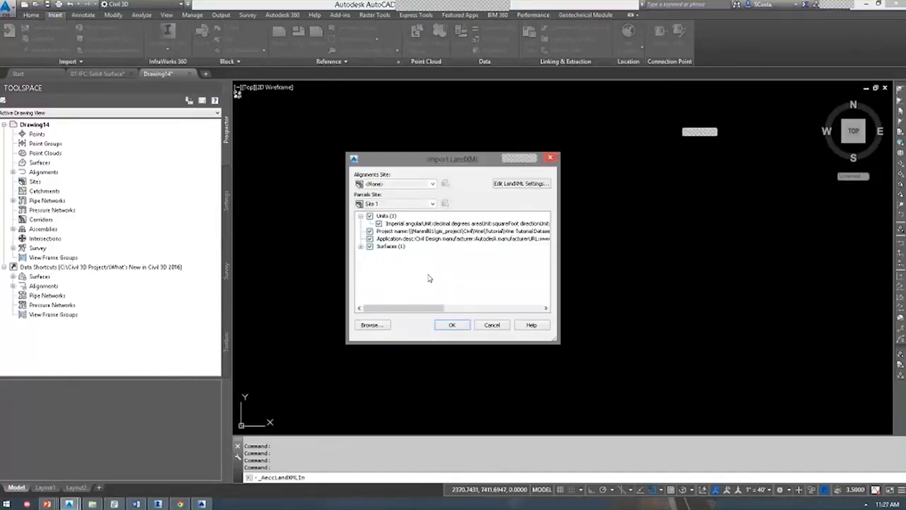
{"action": "left_click", "coordinate": [453, 327]}
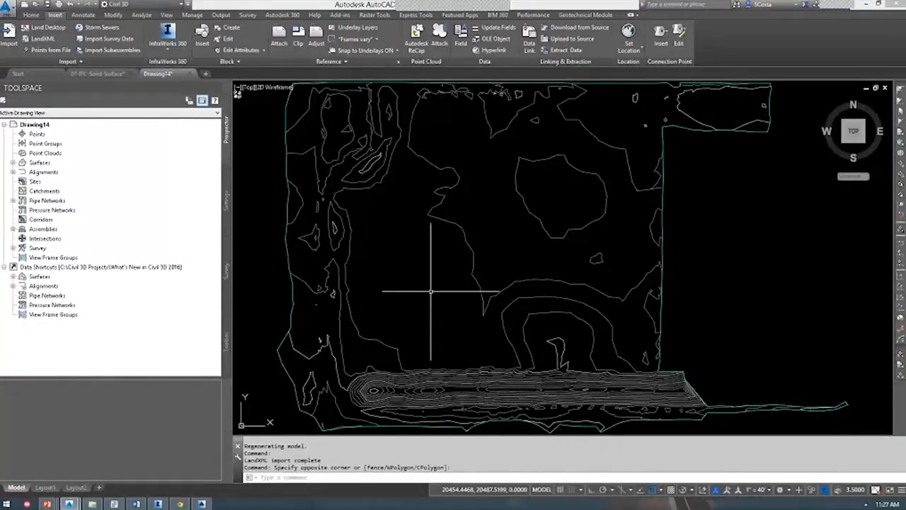
Inspect the imported surface as a shaded 3D view in the Object Viewer.
{"action": "left_click", "coordinate": [442, 312]}
{"action": "right_click", "coordinate": [443, 312]}
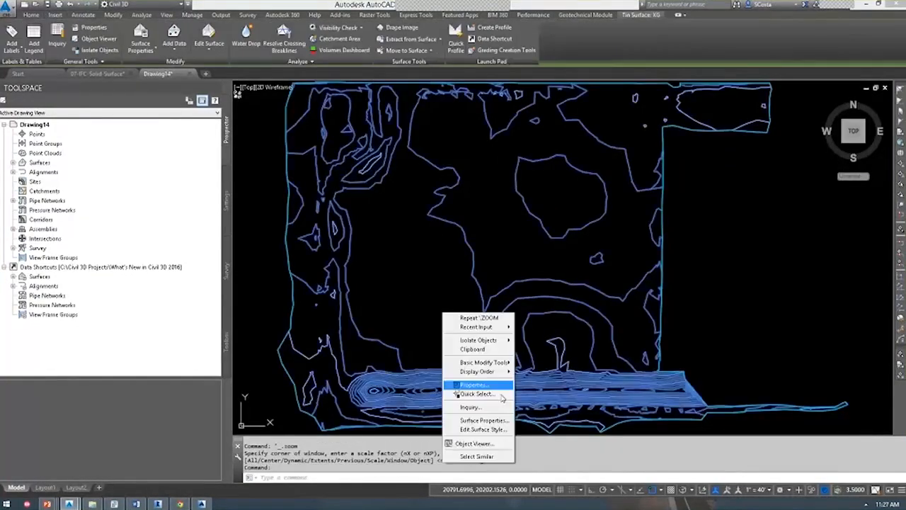
{"action": "left_click", "coordinate": [488, 443]}
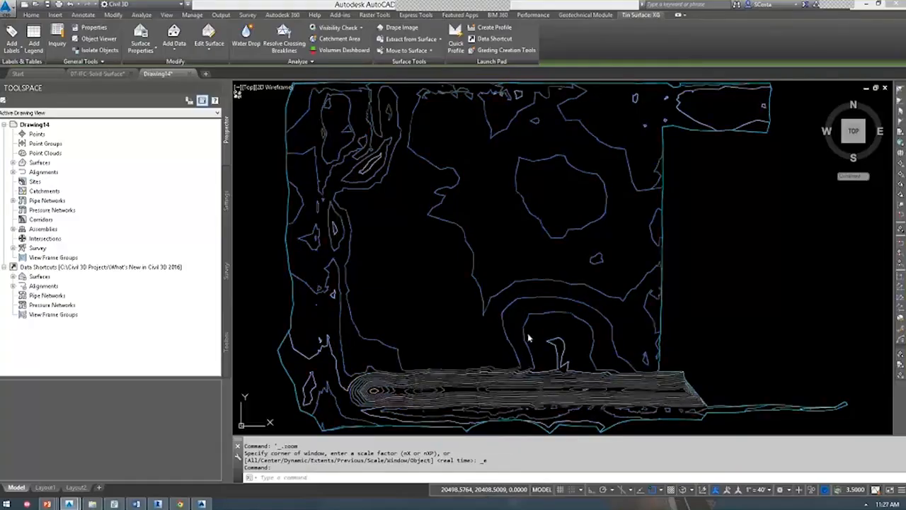
{"action": "mouse_move", "coordinate": [495, 319]}
{"action": "left_mouse_down"}
{"action": "mouse_move", "coordinate": [599, 303]}
{"action": "mouse_move", "coordinate": [389, 404]}
{"action": "left_mouse_up"}
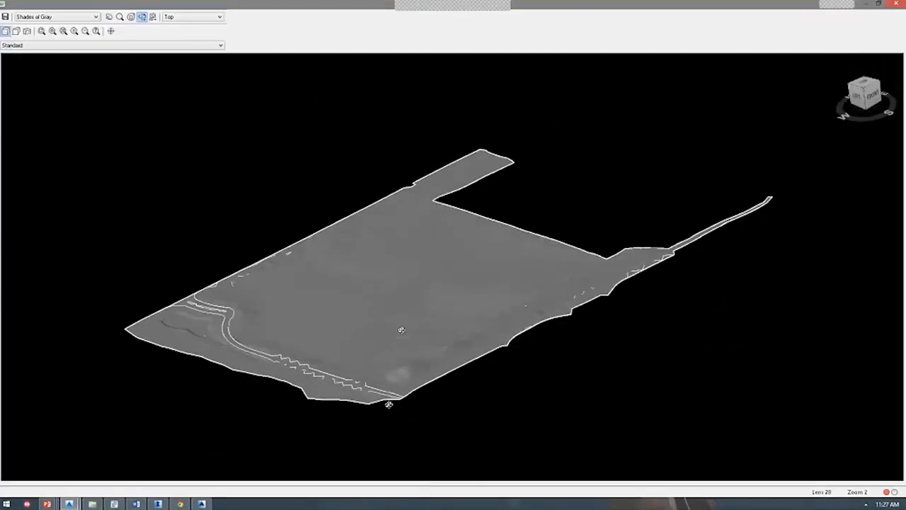
{"action": "left_click", "coordinate": [896, 4]}
Reselect the XG TIN surface and open the Extract from Surface options.
{"action": "left_click", "coordinate": [469, 252]}
{"action": "left_click", "coordinate": [471, 245]}
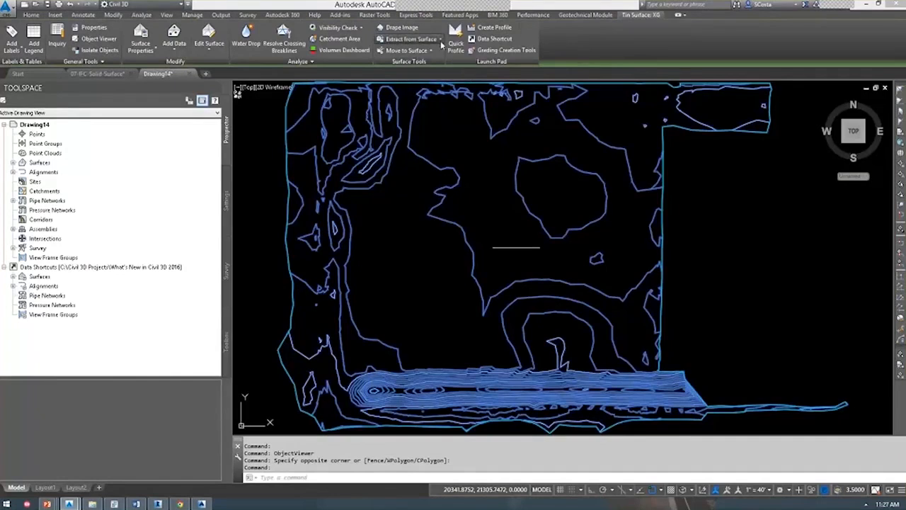
{"action": "left_click", "coordinate": [440, 42]}
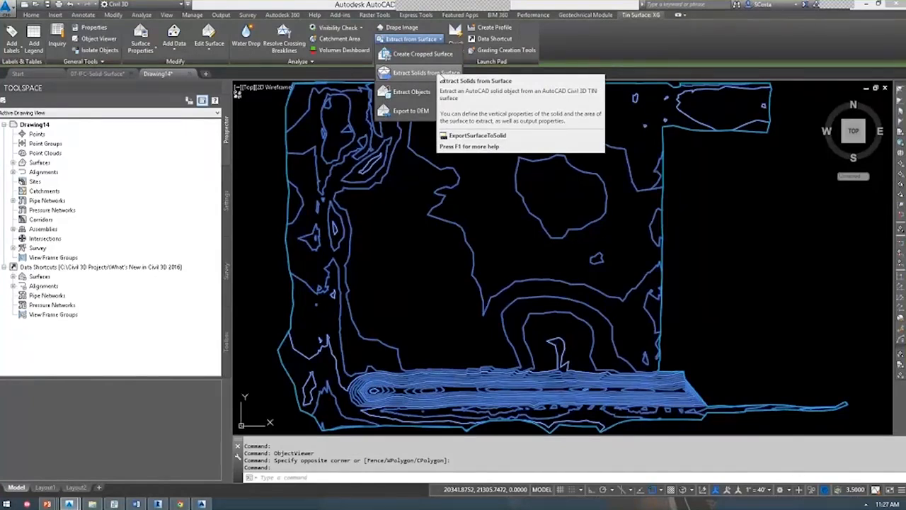
Enter a solid depth of 10, briefly trying the fixed-elevation and surface bottom options.
{"action": "left_click", "coordinate": [441, 75]}
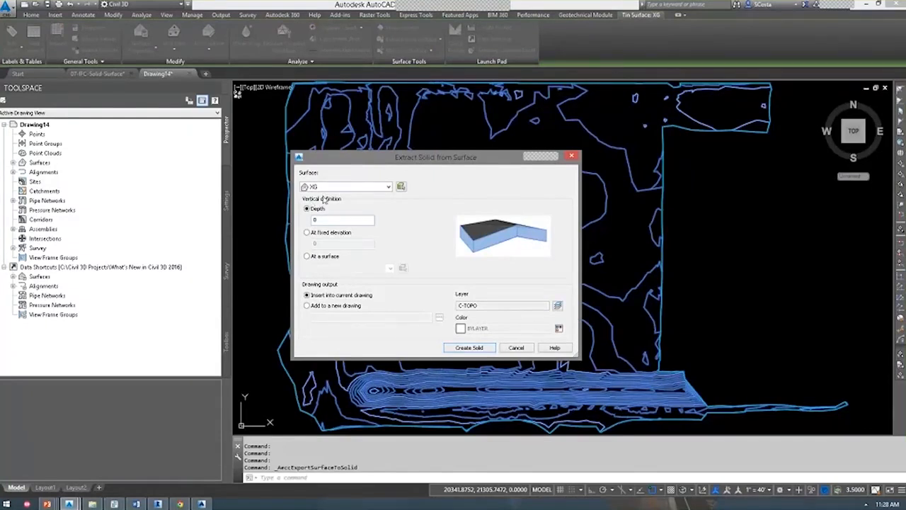
{"action": "left_click_drag", "start_coordinate": [326, 220], "coordinate": [288, 225]}
{"action": "type", "text": "10"}
{"action": "left_click", "coordinate": [325, 236]}
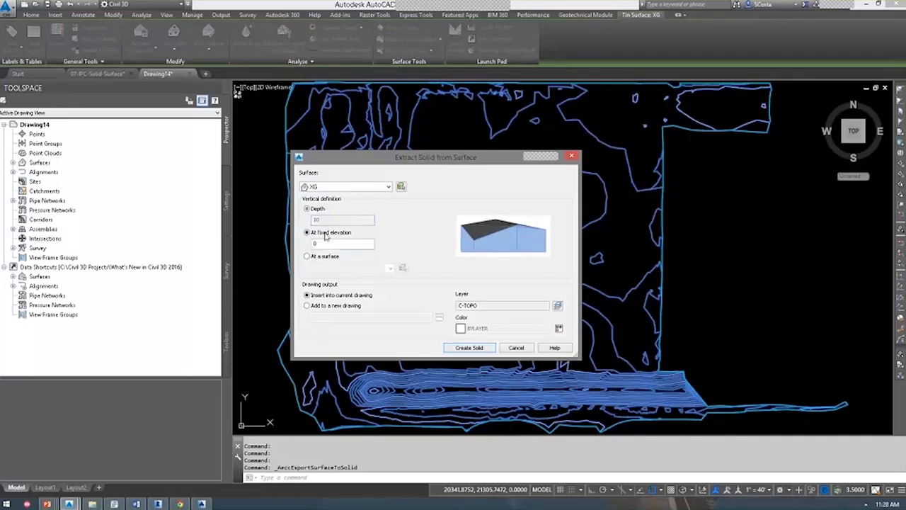
{"action": "left_click", "coordinate": [320, 257]}
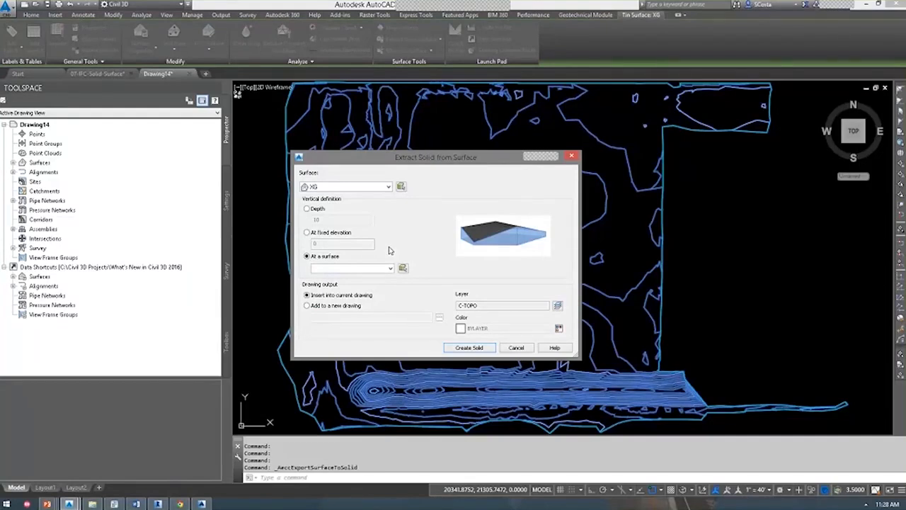
{"action": "left_click", "coordinate": [316, 210]}
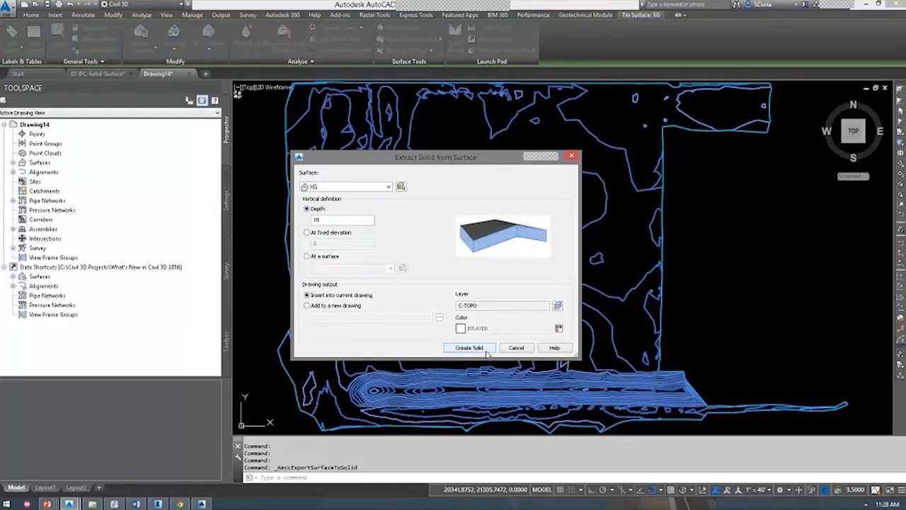
Run Create Solid to build the 10-deep XG solid on layer C-TOPO.
{"action": "left_click", "coordinate": [456, 348]}
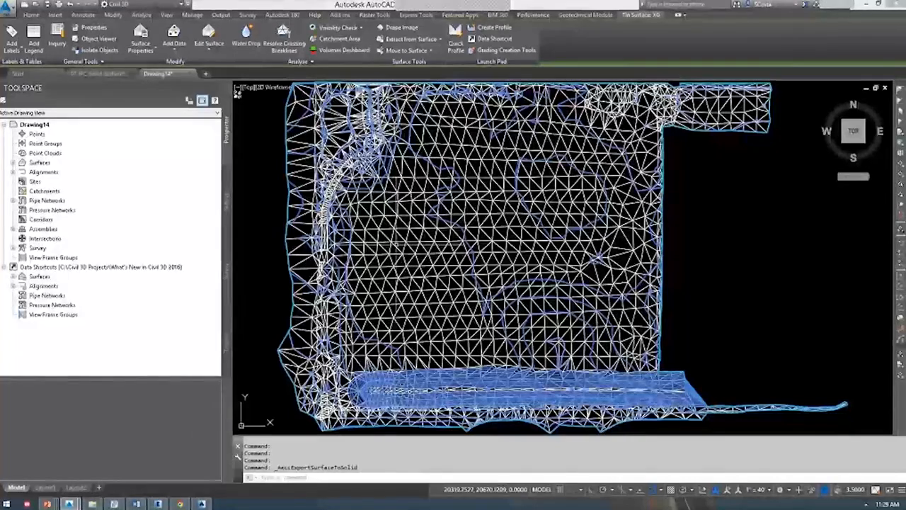
{"action": "key", "text": "Escape"}
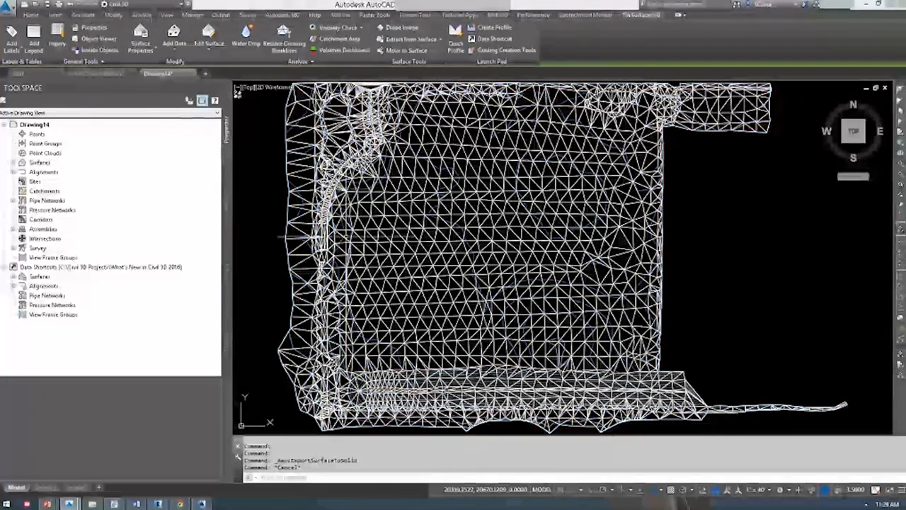
{"action": "left_click", "coordinate": [348, 236]}
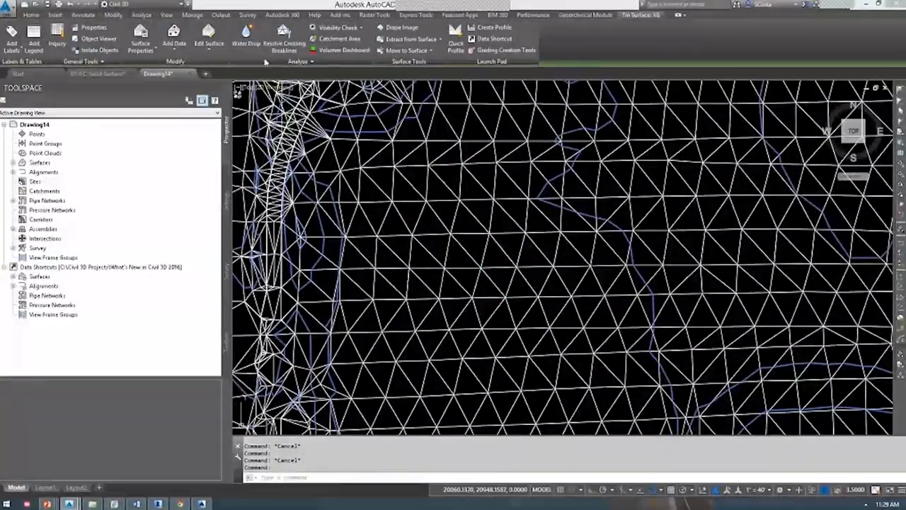
{"action": "left_click", "coordinate": [174, 41]}
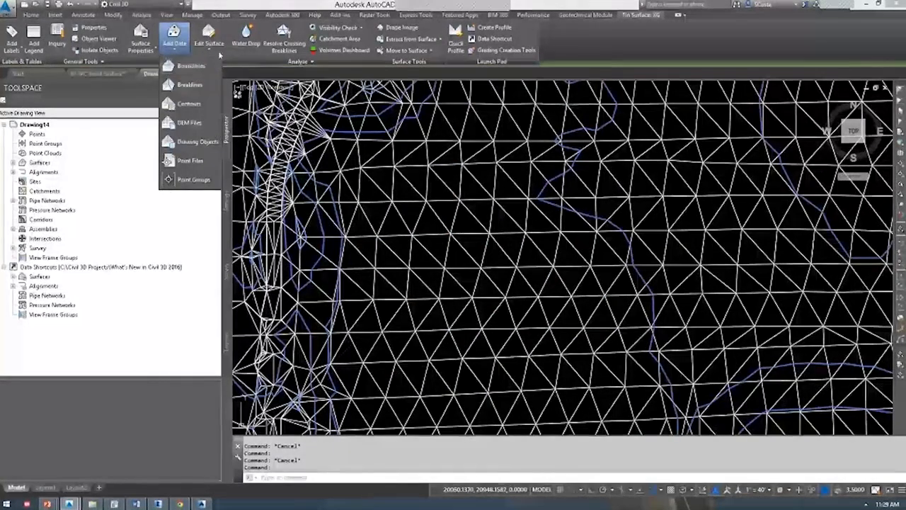
{"action": "left_click", "coordinate": [209, 39]}
{"action": "left_click", "coordinate": [209, 39]}
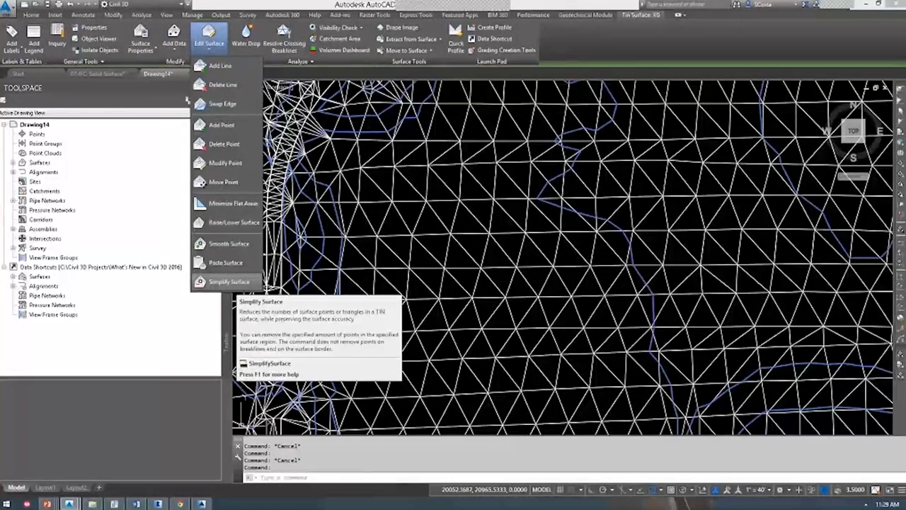
{"action": "key", "text": "Escape"}
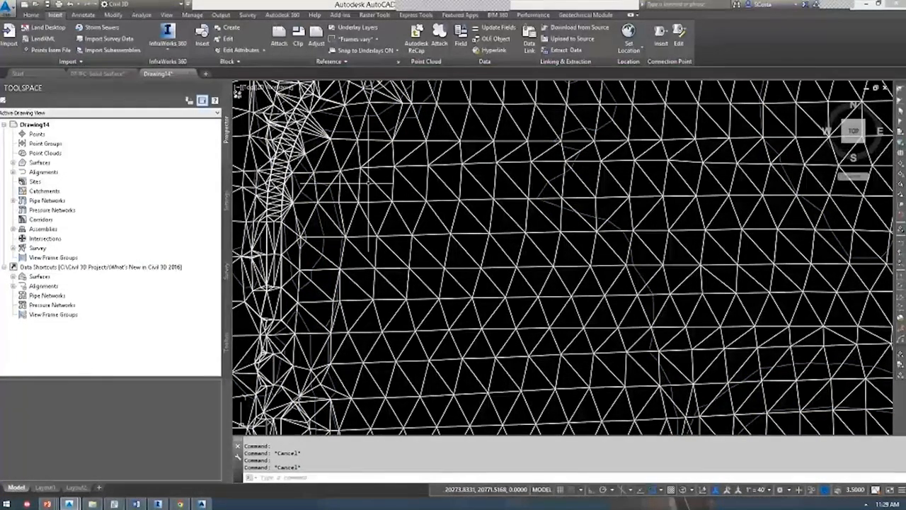
Begin an IFC export of the drawing with project number 12345 and name 'Sample What's New'.
{"action": "scroll", "coordinate": [373, 182], "scroll_direction": "down", "scroll_amount": 5}
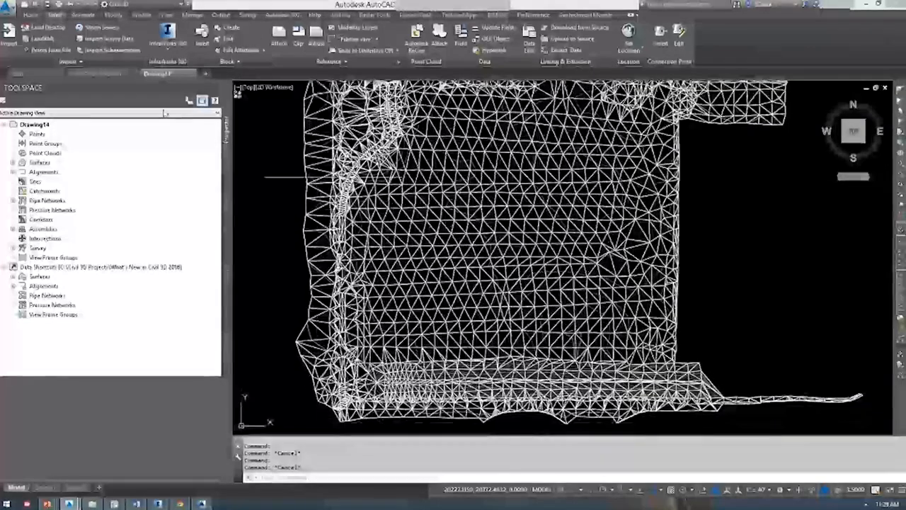
{"action": "left_click", "coordinate": [8, 7]}
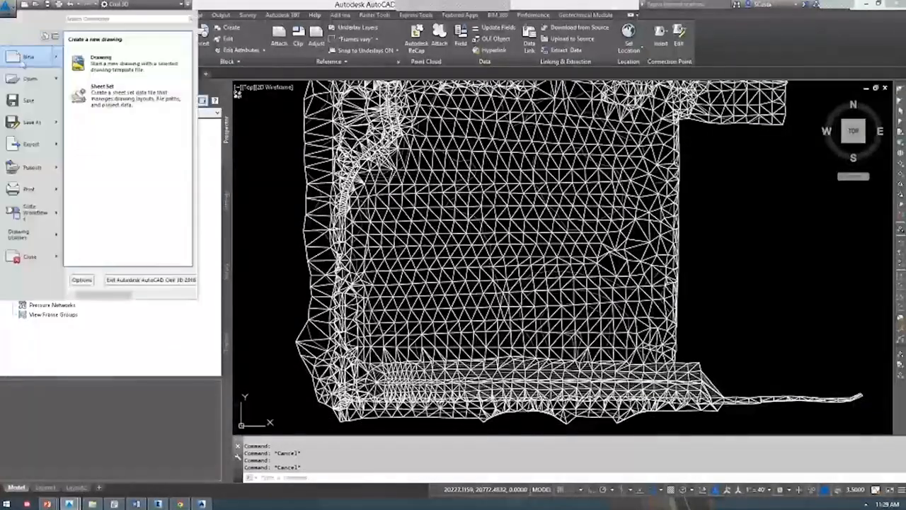
{"action": "mouse_move", "coordinate": [30, 144]}
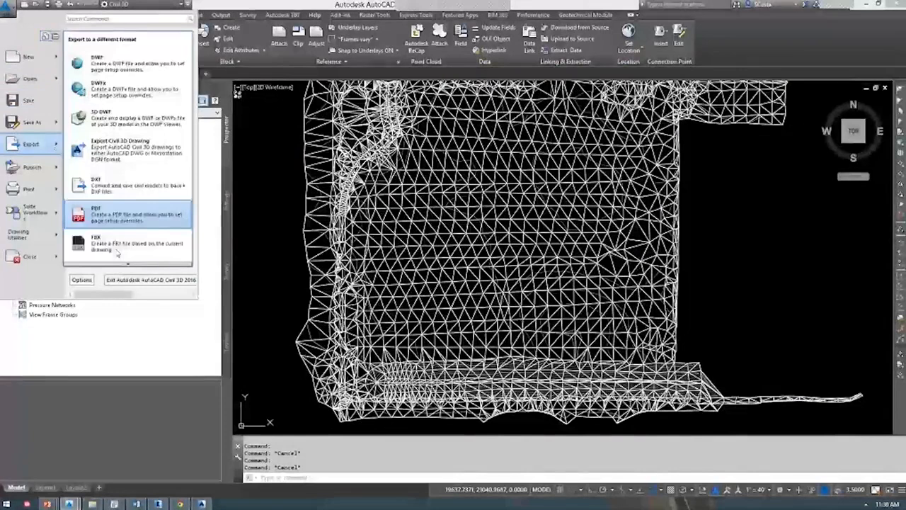
{"action": "mouse_move", "coordinate": [121, 266]}
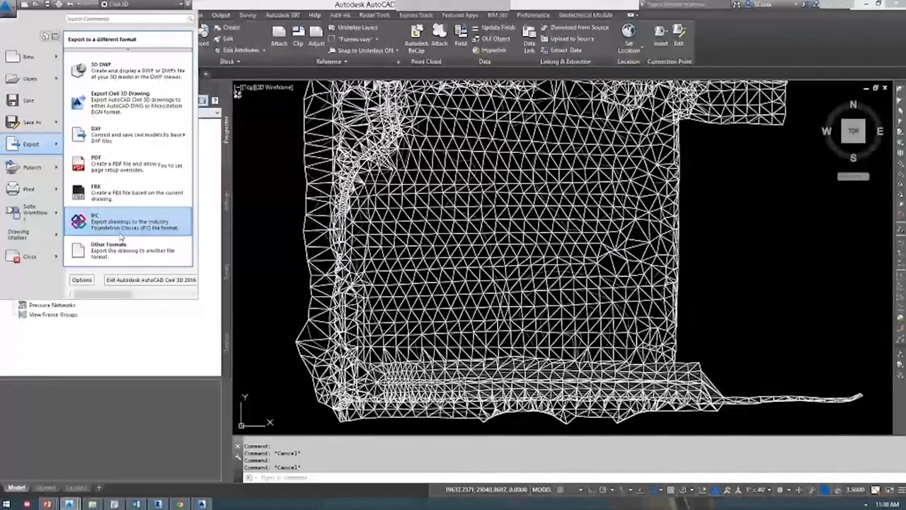
{"action": "left_click", "coordinate": [121, 225]}
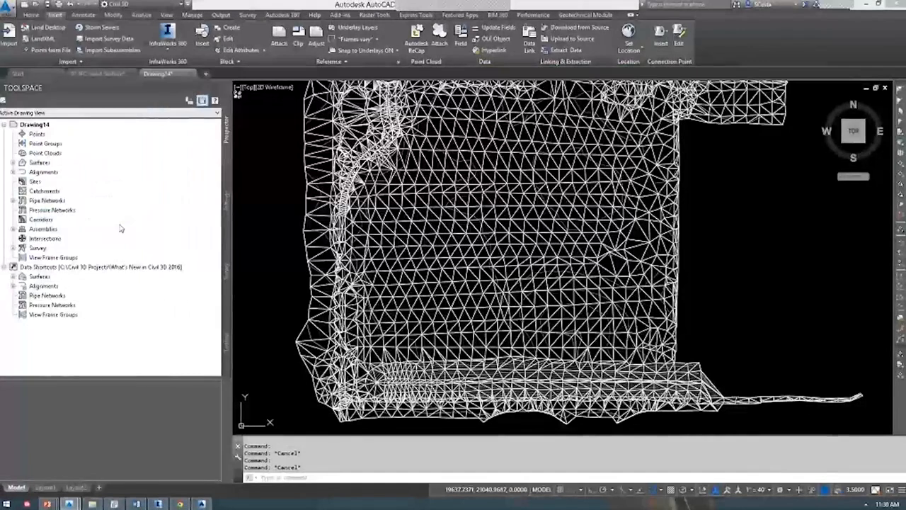
{"action": "type", "text": "12"}
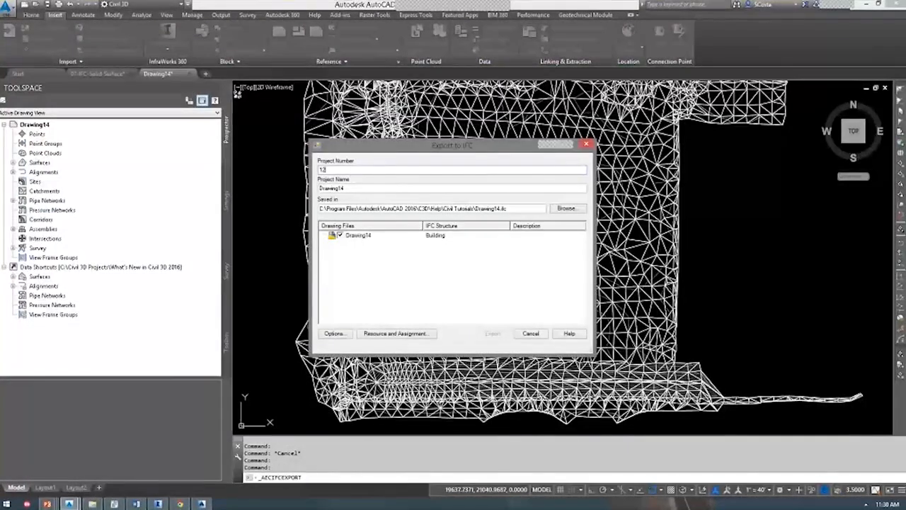
{"action": "type", "text": "345"}
{"action": "key", "text": "Tab"}
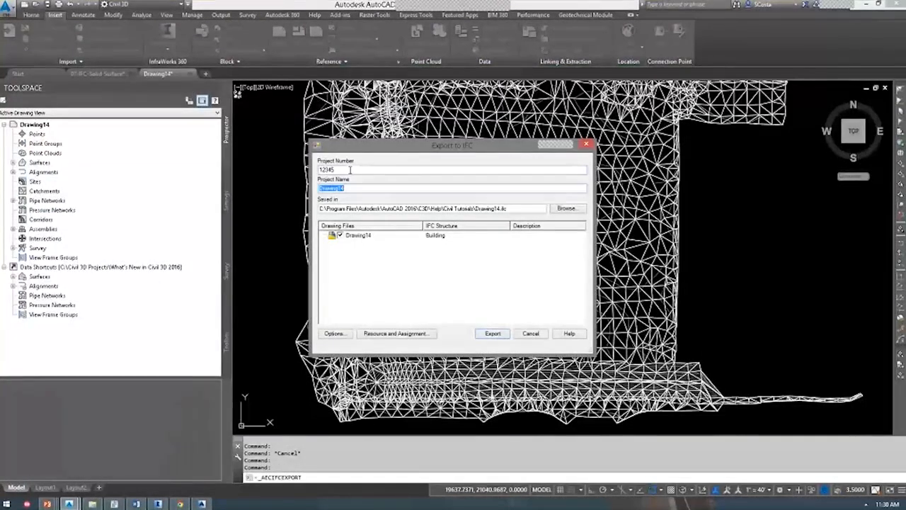
{"action": "type", "text": "Sample"}
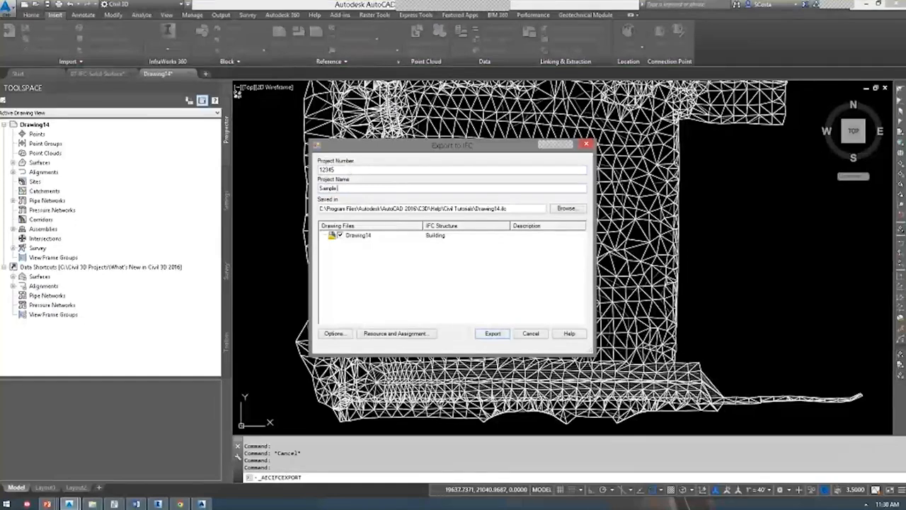
{"action": "type", "text": " What's New"}
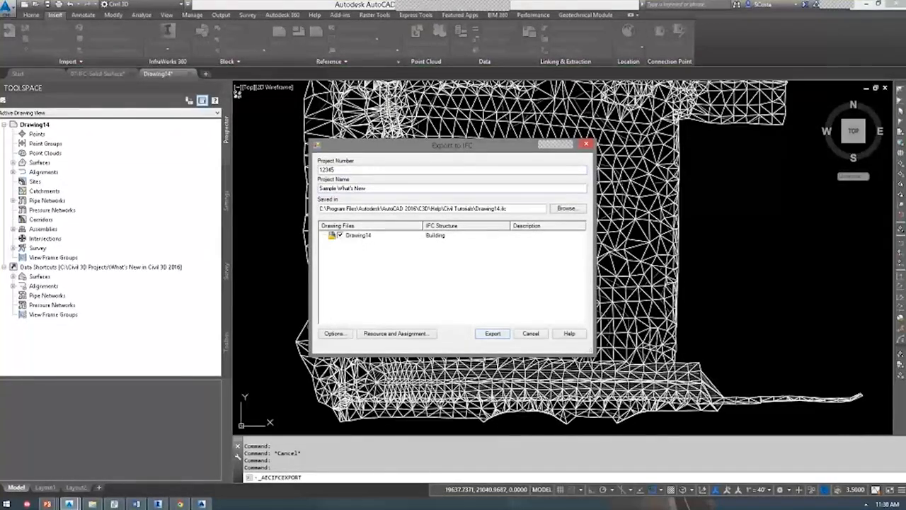
Save the IFC as sample-surface.ifc in the exercise files folder and run the export.
{"action": "left_click", "coordinate": [566, 208]}
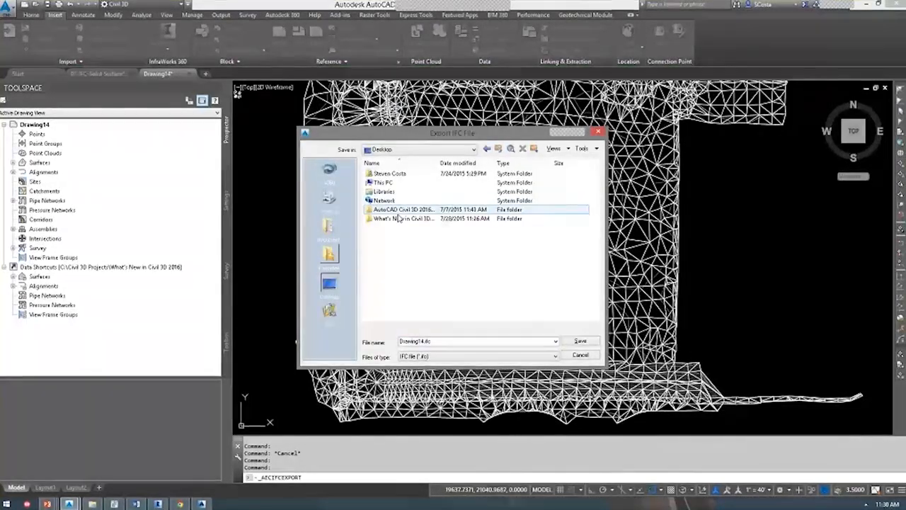
{"action": "double_click", "coordinate": [399, 218]}
{"action": "left_click_drag", "start_coordinate": [427, 342], "coordinate": [274, 346]}
{"action": "type", "text": "sample"}
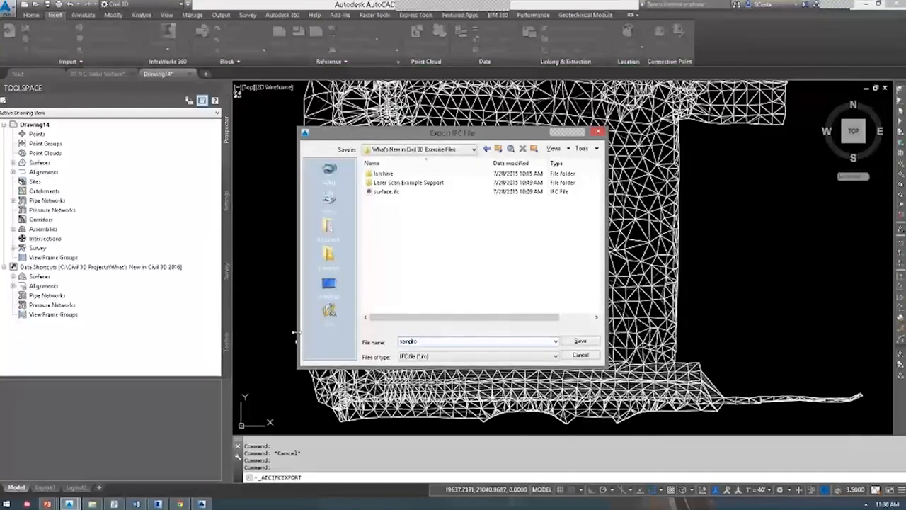
{"action": "type", "text": "-surface.ifc"}
{"action": "left_click", "coordinate": [579, 342]}
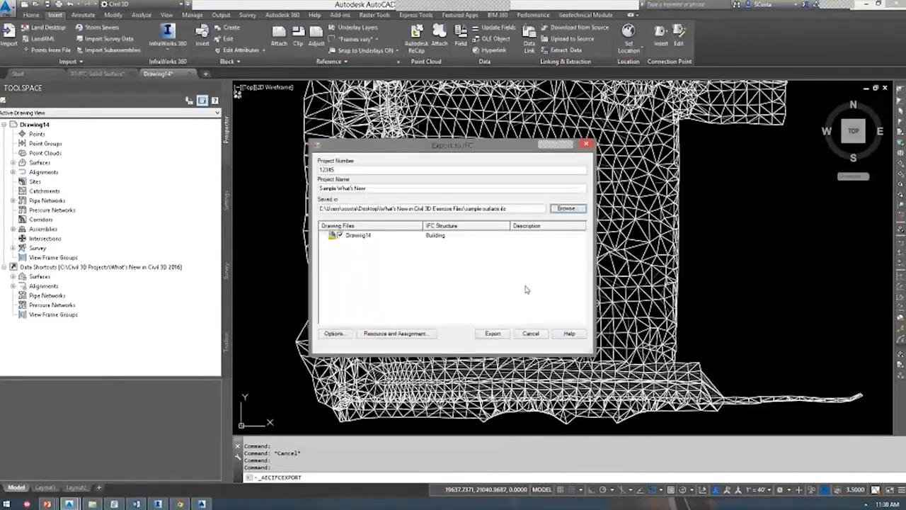
{"action": "left_click", "coordinate": [488, 333]}
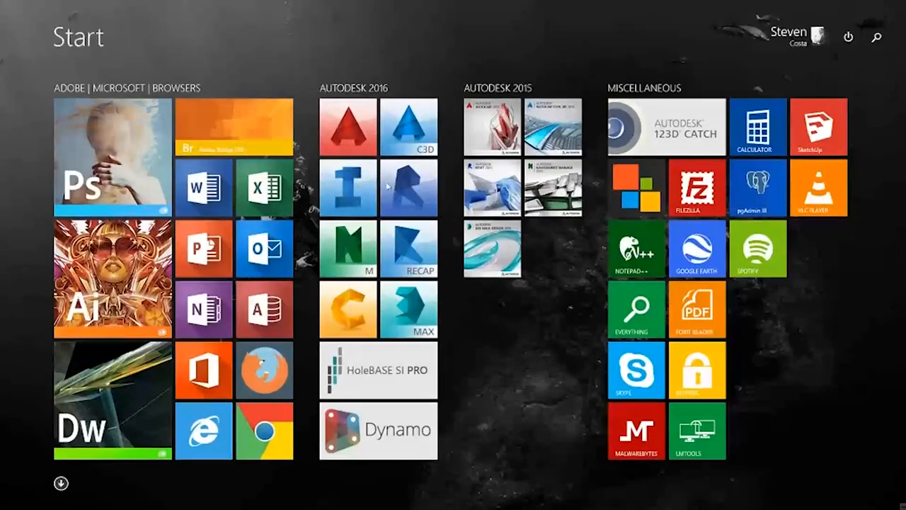
Launch Autodesk Revit 2016 from its Start screen tile.
{"action": "left_click", "coordinate": [389, 185]}
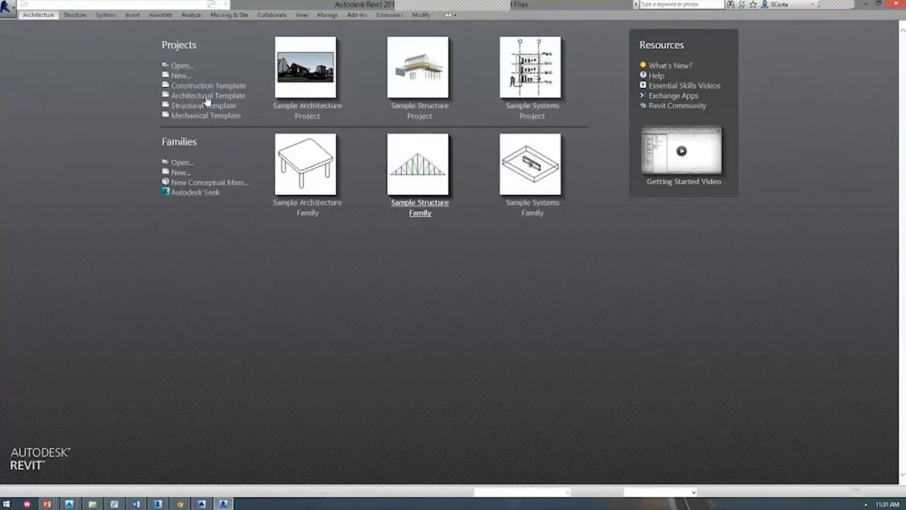
Start an architectural-template project, link sample-surface.ifc from the exercise folder, and view it in 3D.
{"action": "left_click", "coordinate": [206, 99]}
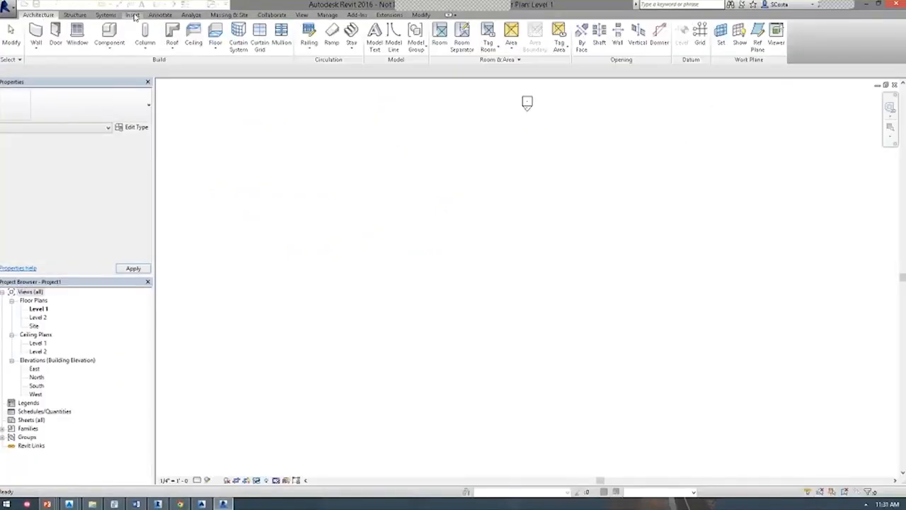
{"action": "left_click", "coordinate": [133, 15]}
{"action": "left_click", "coordinate": [53, 37]}
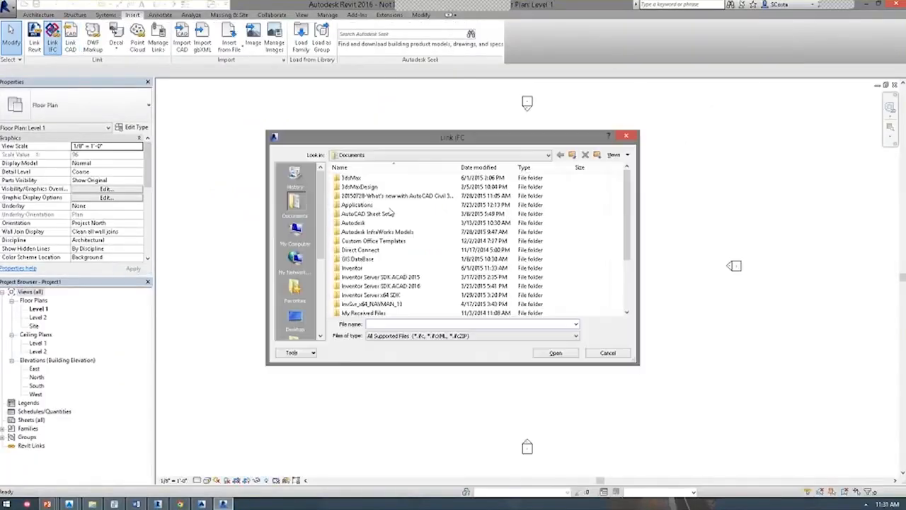
{"action": "left_click", "coordinate": [295, 316]}
{"action": "double_click", "coordinate": [417, 222]}
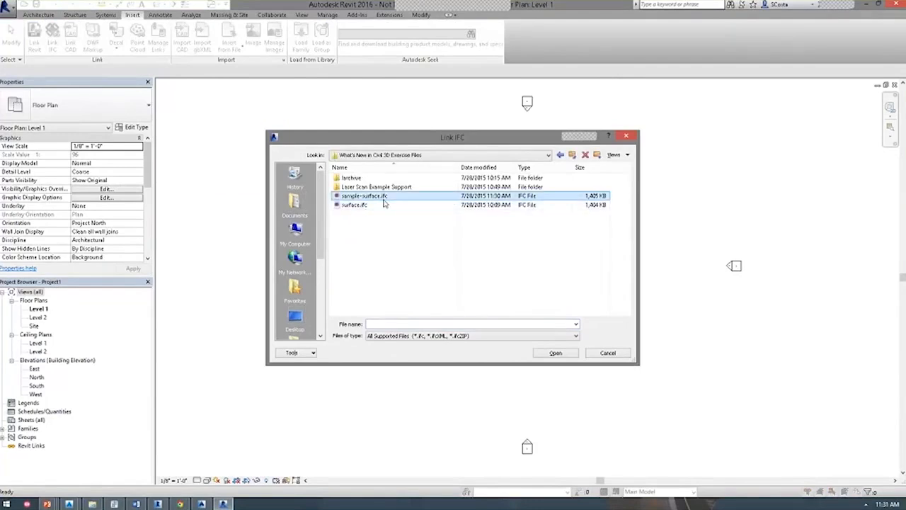
{"action": "left_click", "coordinate": [562, 353]}
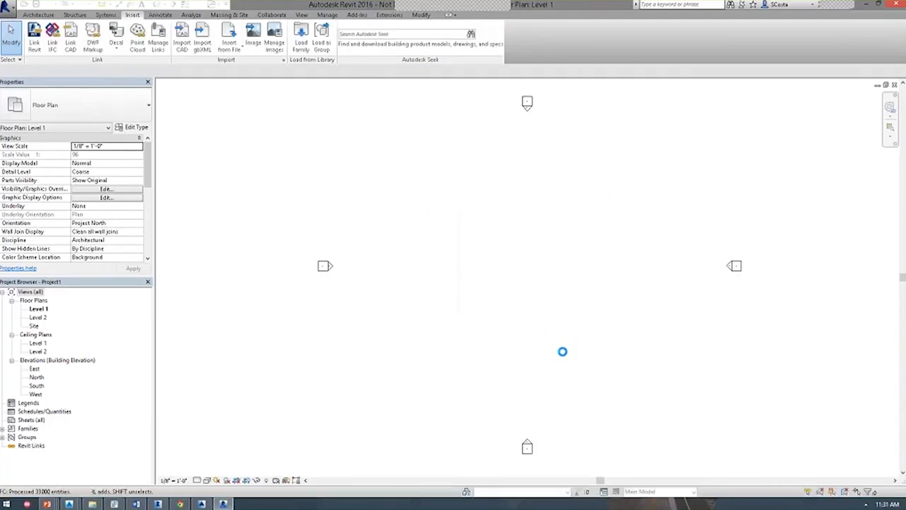
{"action": "left_click", "coordinate": [162, 9]}
Frame the triangulated site mesh in the {3D} view, then switch back toward Civil 3D.
{"action": "scroll", "coordinate": [558, 339], "scroll_direction": "up", "scroll_amount": 5}
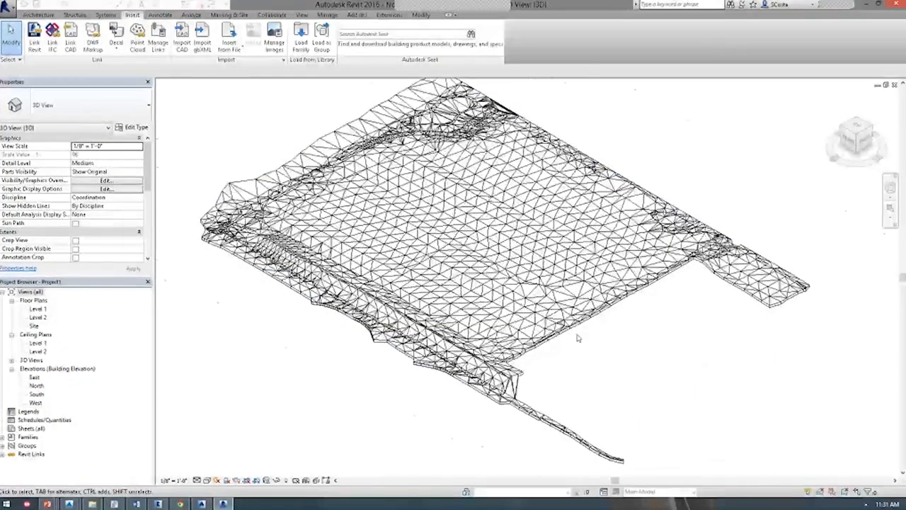
{"action": "middle_click_drag", "start_coordinate": [282, 354], "coordinate": [364, 323]}
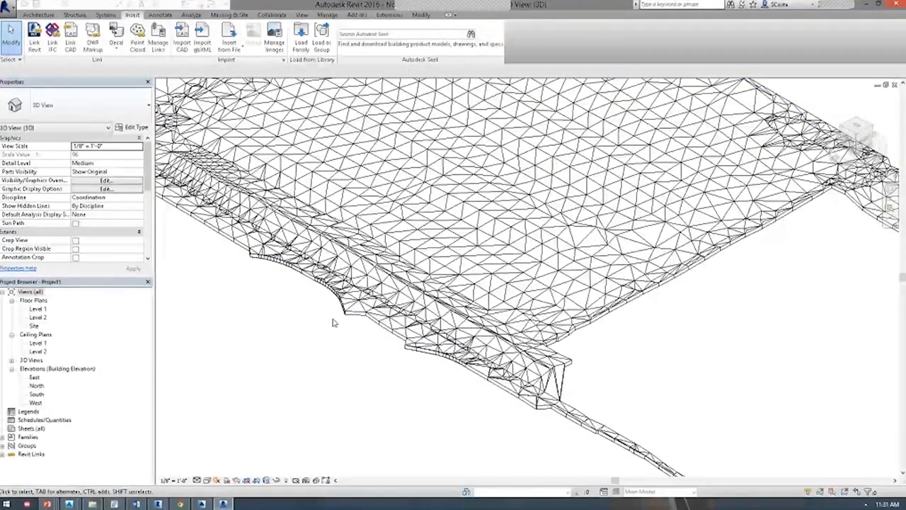
{"action": "scroll", "coordinate": [332, 320], "scroll_direction": "down", "scroll_amount": 5}
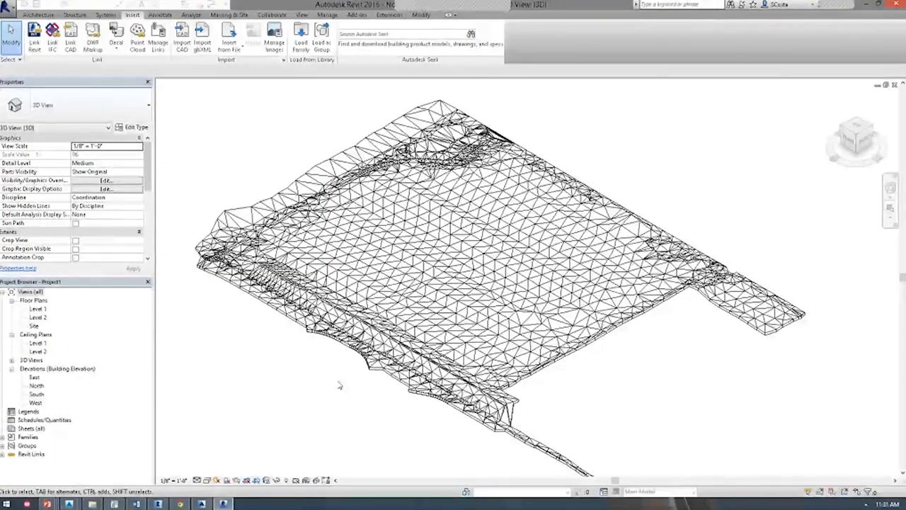
{"action": "key", "text": "alt+Tab"}
{"action": "key", "text": "alt+Tab"}
{"action": "key", "text": "alt+shift+Tab"}
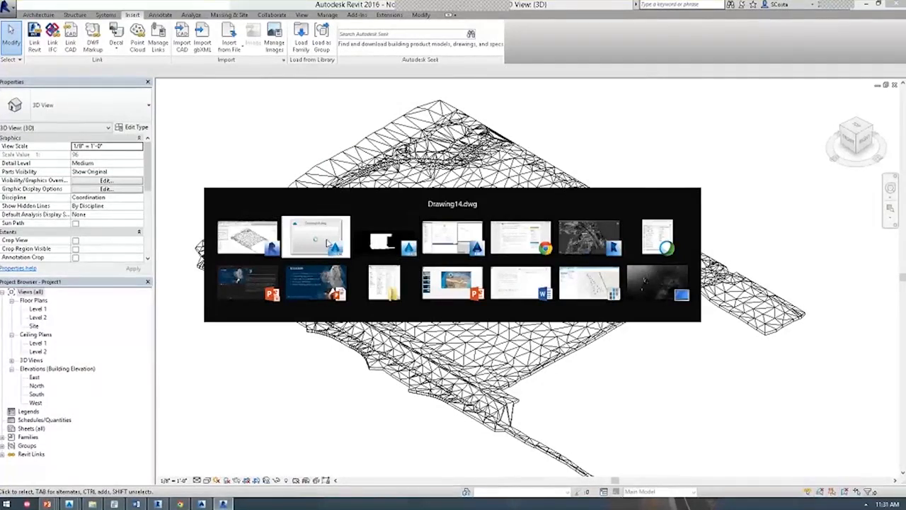
Close Drawing14 and 07-IFC-Solid-Surface without saving, then open 04-Exclusionary-Catchment.
{"action": "left_click", "coordinate": [315, 237]}
{"action": "left_click", "coordinate": [191, 73]}
{"action": "left_click", "coordinate": [462, 269]}
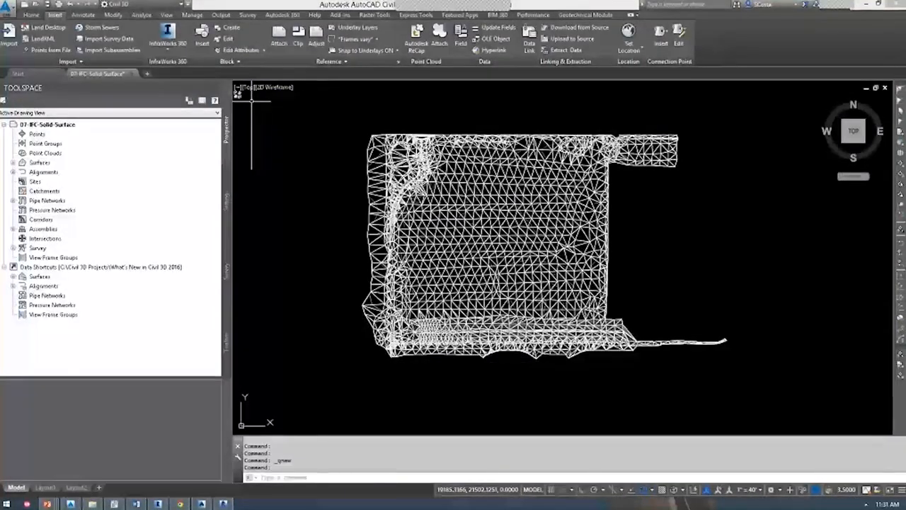
{"action": "key", "text": "Escape"}
{"action": "left_click", "coordinate": [130, 74]}
{"action": "left_click", "coordinate": [456, 270]}
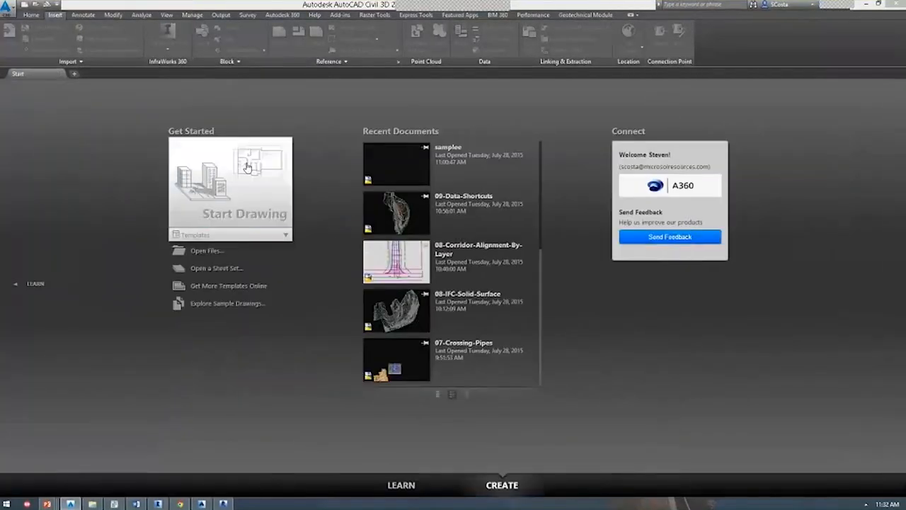
{"action": "left_click", "coordinate": [206, 252]}
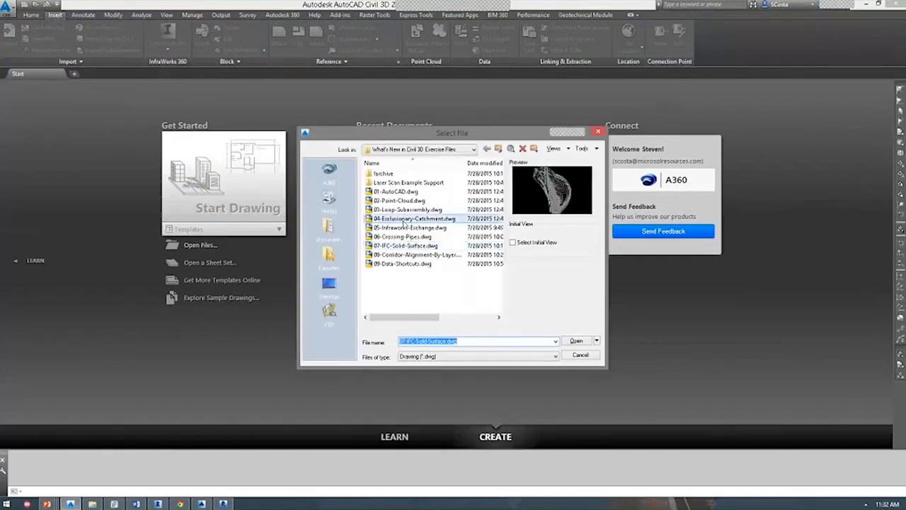
{"action": "double_click", "coordinate": [404, 245]}
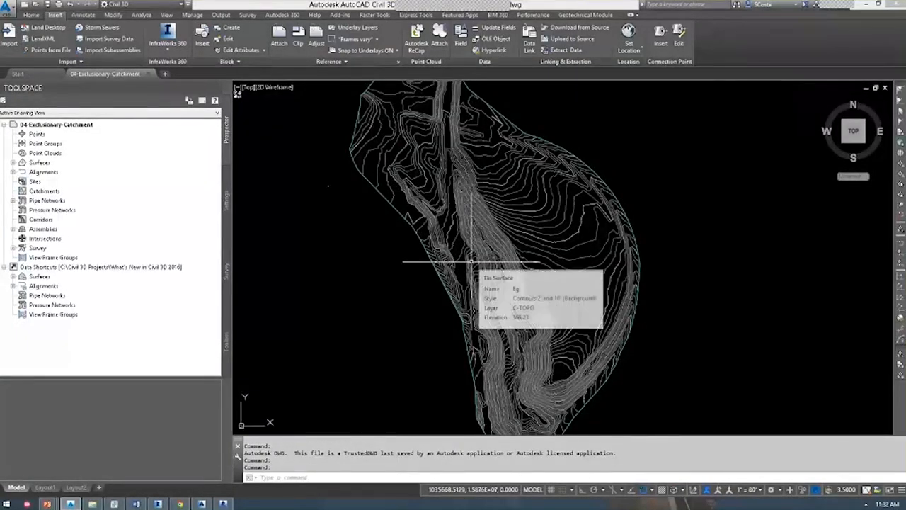
Inspect the Eg surface in the Object Viewer, orbiting it in 3D before closing the viewer.
{"action": "middle_click_drag", "start_coordinate": [487, 307], "coordinate": [485, 244]}
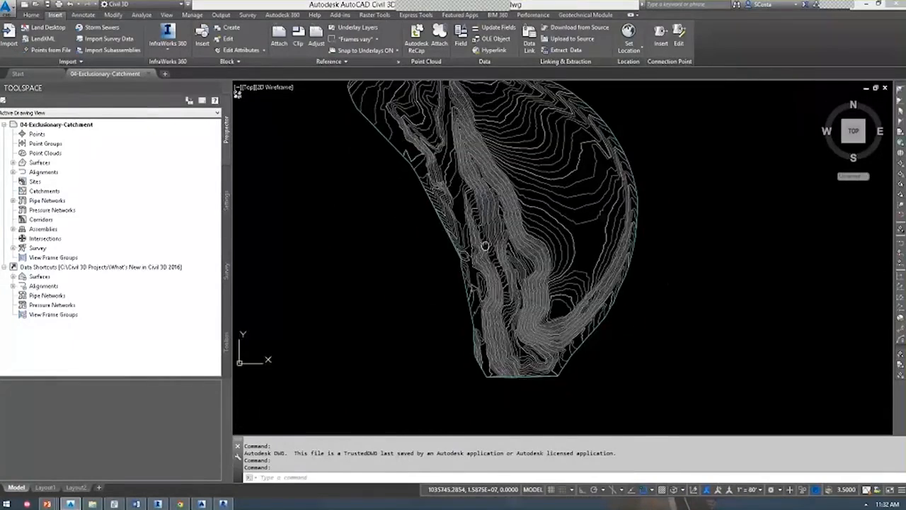
{"action": "left_click", "coordinate": [519, 237]}
{"action": "right_click", "coordinate": [370, 261]}
{"action": "left_click", "coordinate": [419, 383]}
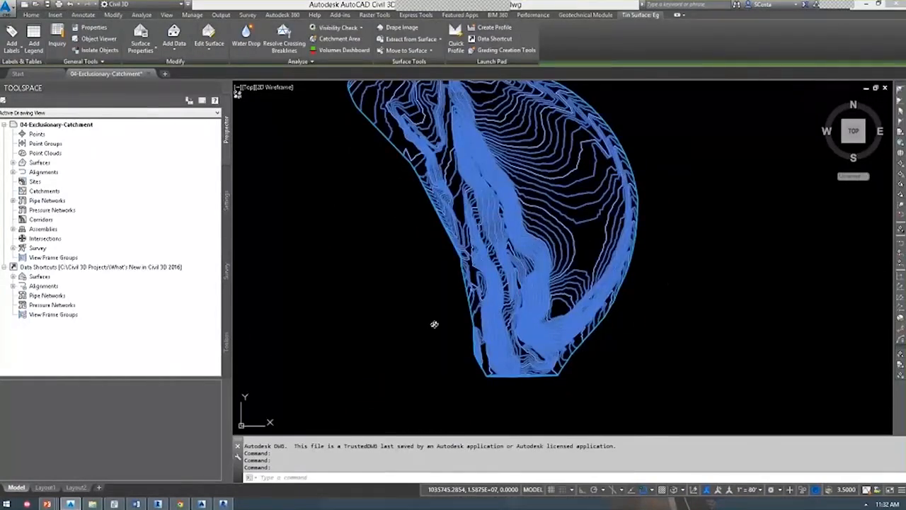
{"action": "left_click_drag", "start_coordinate": [435, 325], "coordinate": [444, 172]}
{"action": "mouse_move", "coordinate": [527, 393]}
{"action": "left_mouse_down"}
{"action": "mouse_move", "coordinate": [524, 312]}
{"action": "mouse_move", "coordinate": [506, 298]}
{"action": "mouse_move", "coordinate": [593, 301]}
{"action": "left_mouse_up"}
{"action": "scroll", "coordinate": [505, 302], "scroll_direction": "up", "scroll_amount": 3}
{"action": "scroll", "coordinate": [505, 303], "scroll_direction": "up", "scroll_amount": 2}
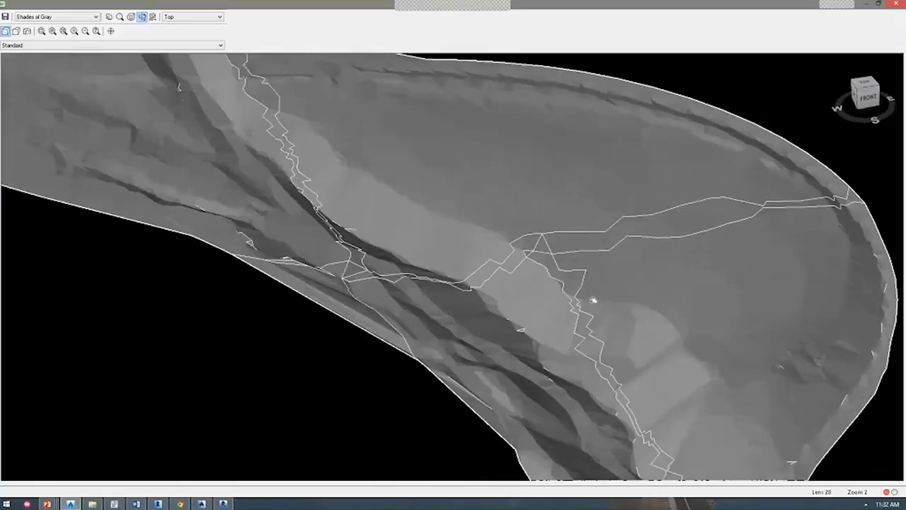
{"action": "middle_click_drag", "start_coordinate": [592, 301], "coordinate": [491, 204]}
{"action": "left_click_drag", "start_coordinate": [491, 204], "coordinate": [440, 331]}
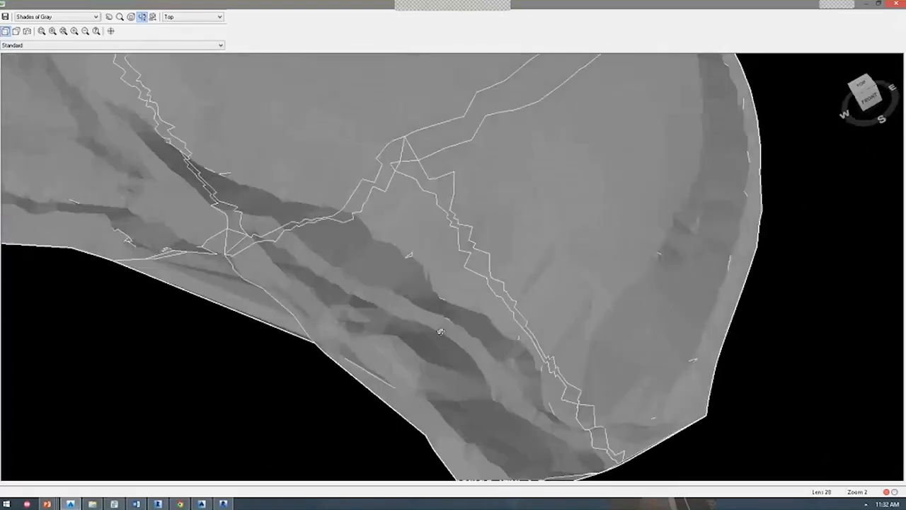
{"action": "key", "text": "Escape"}
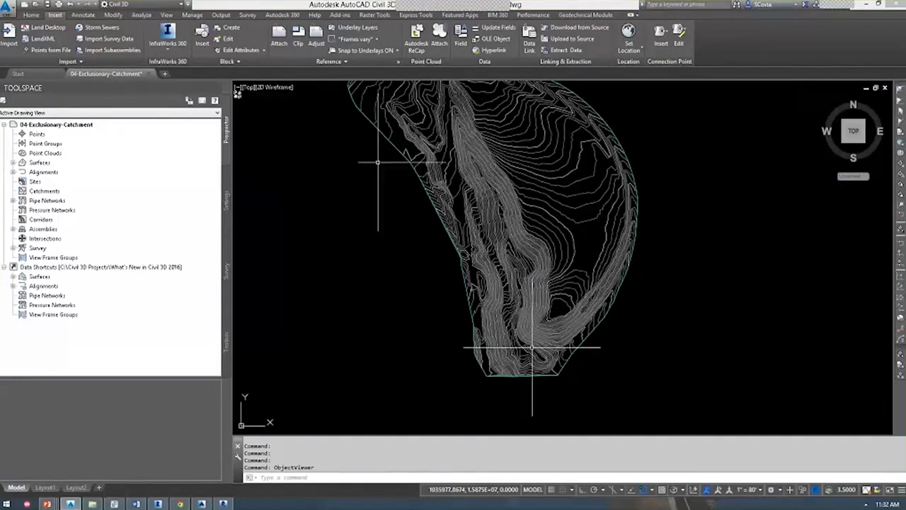
{"action": "left_click", "coordinate": [142, 15]}
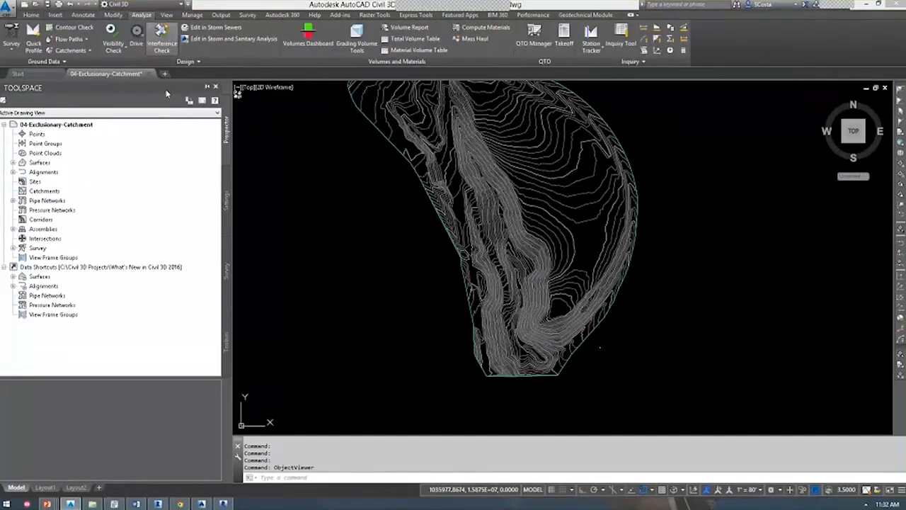
{"action": "left_click", "coordinate": [70, 50]}
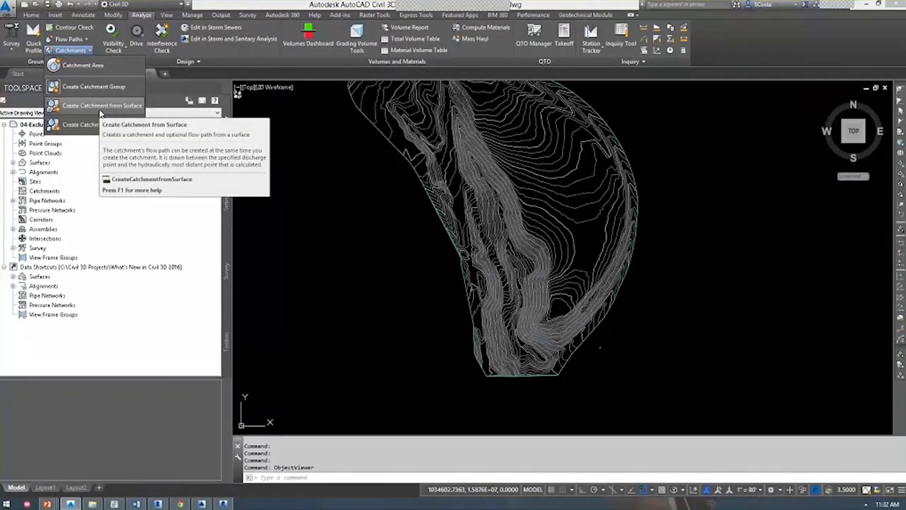
{"action": "left_click", "coordinate": [100, 108]}
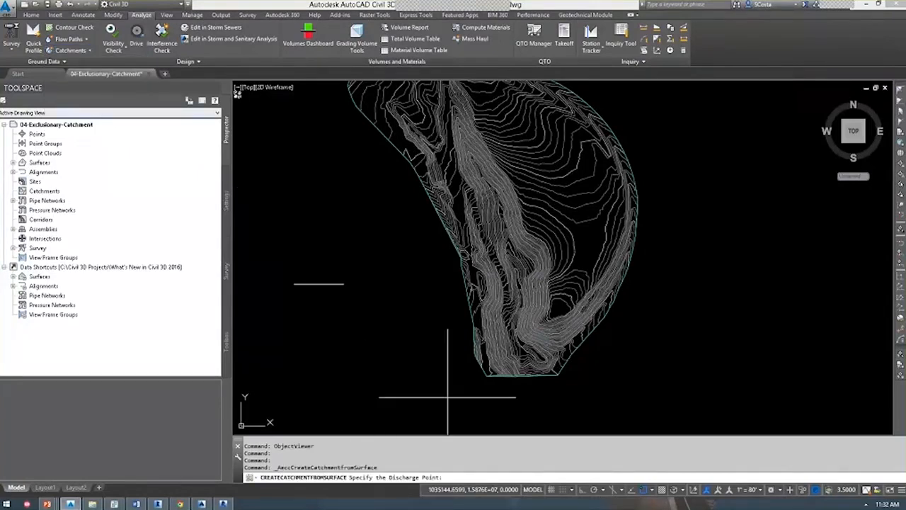
{"action": "scroll", "coordinate": [543, 344], "scroll_direction": "up", "scroll_amount": 2}
{"action": "key", "text": "F3"}
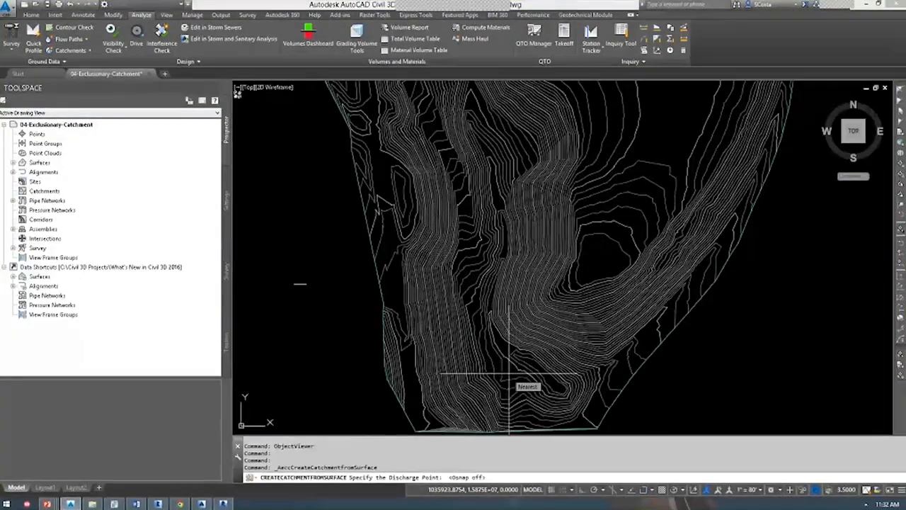
{"action": "left_click", "coordinate": [300, 284]}
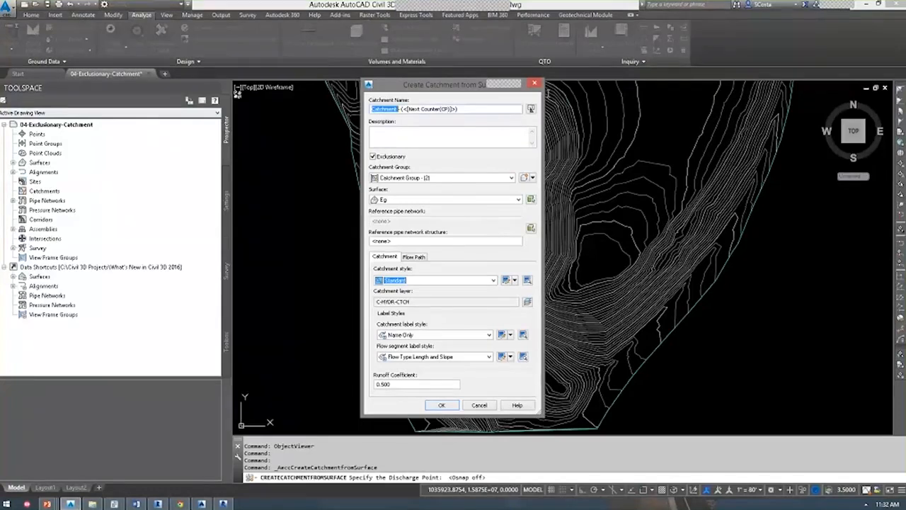
{"action": "type", "text": "Overall Catchment"}
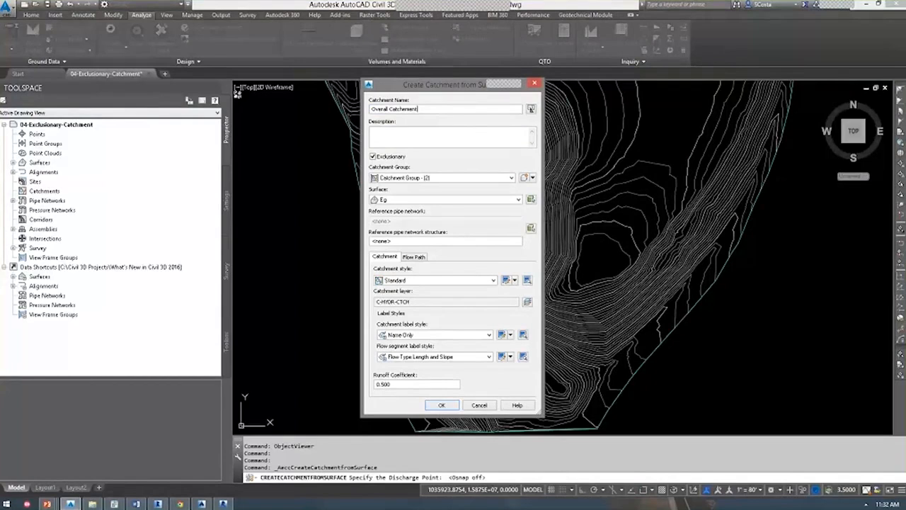
{"action": "left_click", "coordinate": [412, 334]}
{"action": "left_click", "coordinate": [422, 354]}
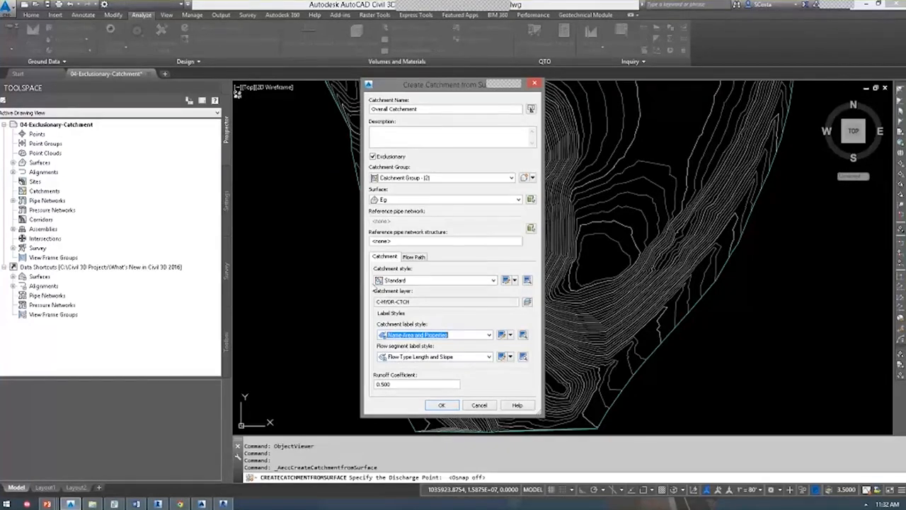
{"action": "left_click", "coordinate": [442, 405]}
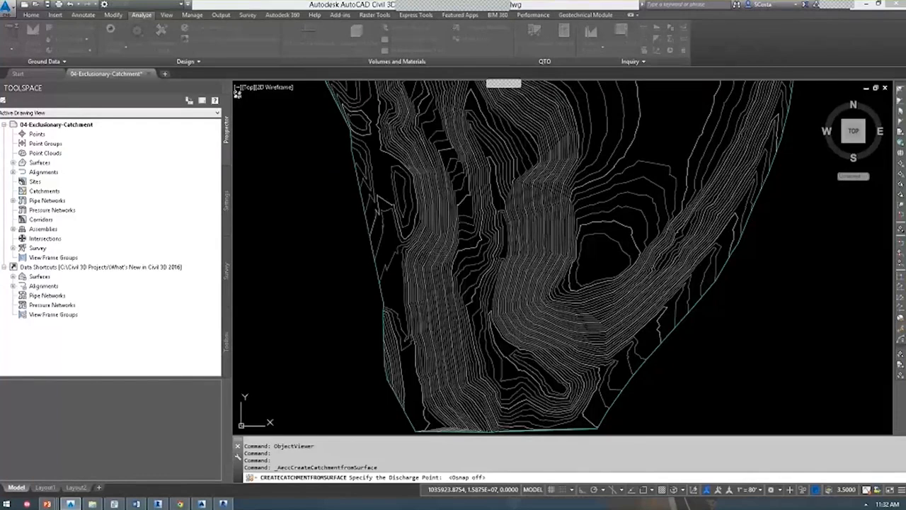
{"action": "middle_click_drag", "start_coordinate": [562, 387], "coordinate": [503, 348]}
{"action": "key", "text": "ctrl+z"}
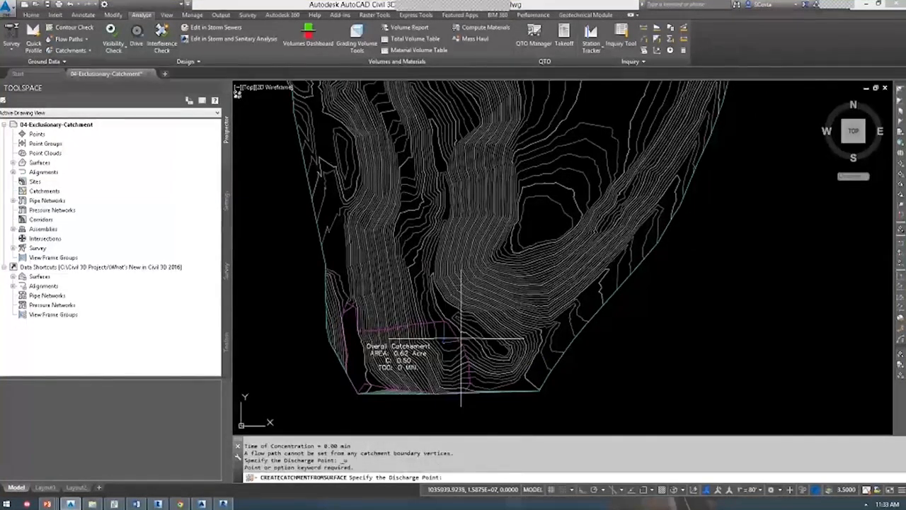
{"action": "key", "text": "ctrl+z"}
{"action": "key", "text": "Escape"}
{"action": "key", "text": "ctrl+z"}
{"action": "key", "text": "ctrl+z"}
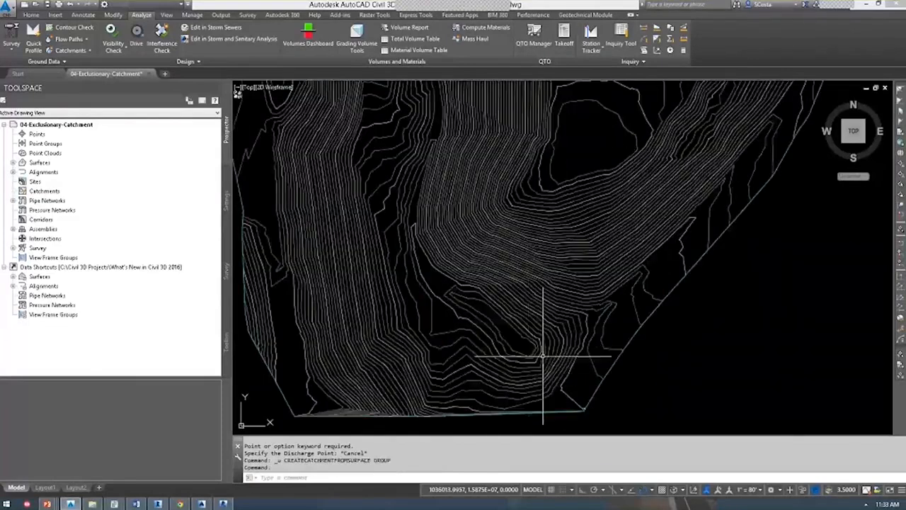
{"action": "left_click", "coordinate": [70, 50]}
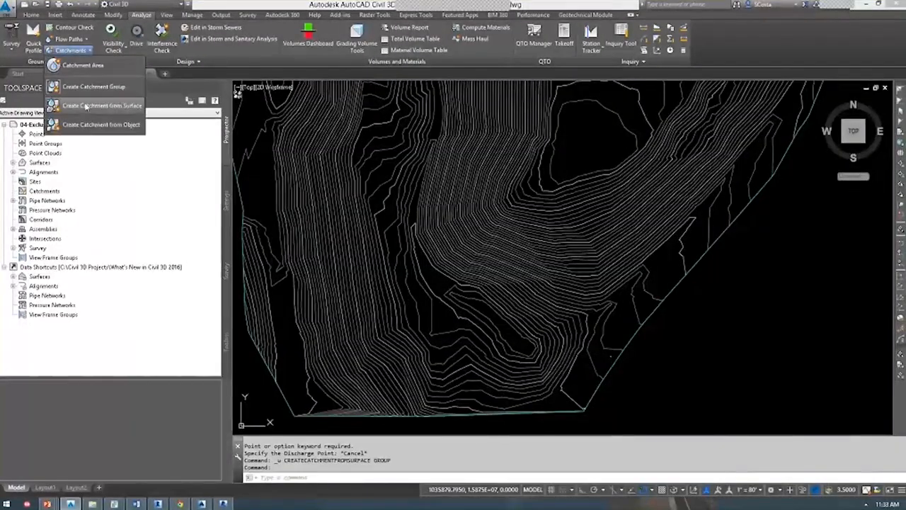
Create the Overall Catchment at a new discharge point, labelled with name, area and properties.
{"action": "left_click", "coordinate": [85, 105]}
{"action": "key", "text": "F3"}
{"action": "left_click", "coordinate": [538, 345]}
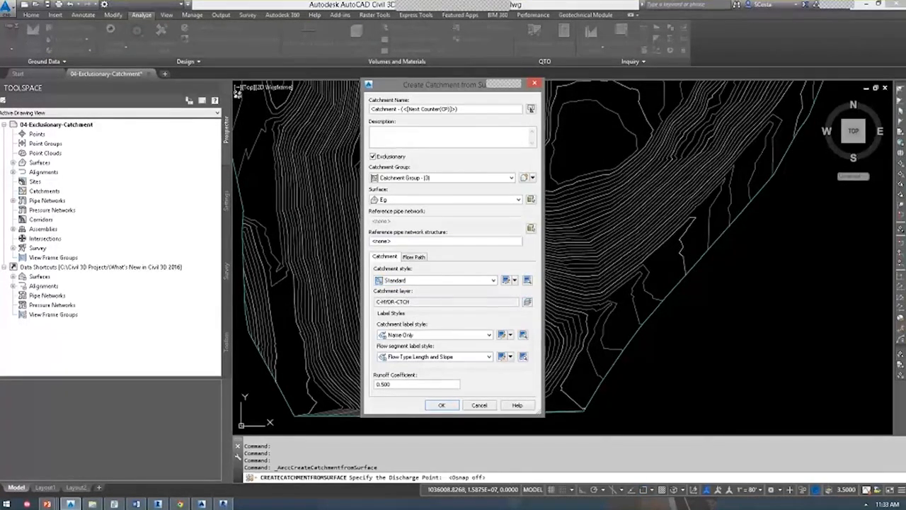
{"action": "type", "text": "Overall Catch"}
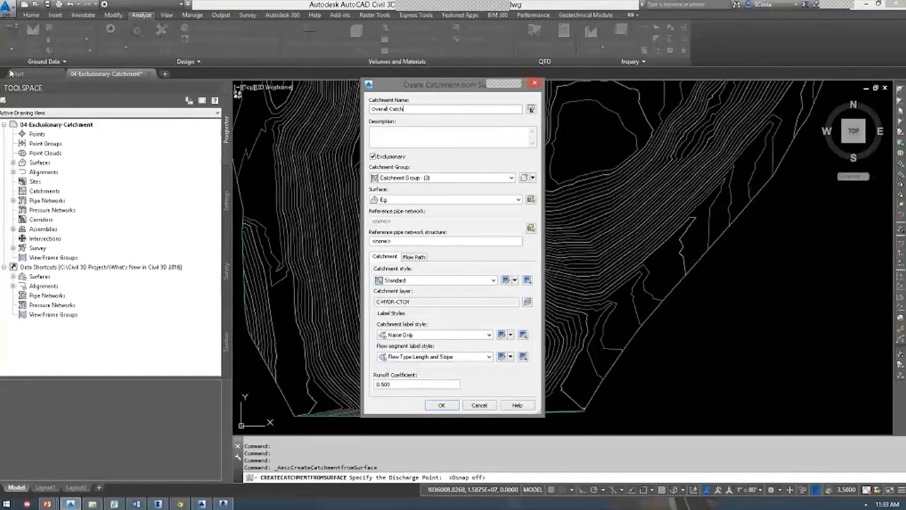
{"action": "left_click", "coordinate": [488, 335]}
{"action": "left_click", "coordinate": [425, 352]}
{"action": "left_click", "coordinate": [441, 404]}
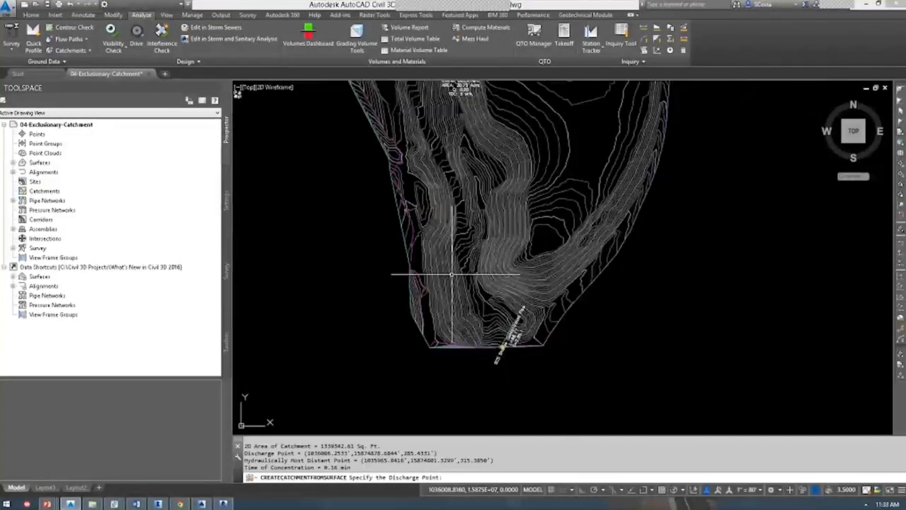
{"action": "key", "text": "Escape"}
Zoom and pan to show the whole Overall Catchment and its 30.75-acre label.
{"action": "left_click", "coordinate": [410, 248]}
{"action": "middle_click_drag", "start_coordinate": [467, 236], "coordinate": [485, 320]}
{"action": "scroll", "coordinate": [493, 322], "scroll_direction": "down", "scroll_amount": 2}
{"action": "scroll", "coordinate": [523, 340], "scroll_direction": "down", "scroll_amount": 1}
{"action": "scroll", "coordinate": [517, 348], "scroll_direction": "up", "scroll_amount": 3}
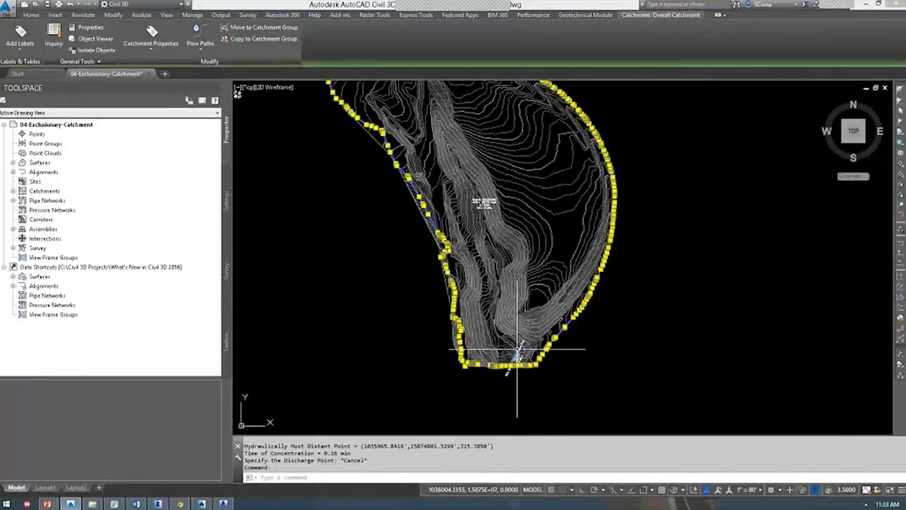
{"action": "scroll", "coordinate": [518, 348], "scroll_direction": "down", "scroll_amount": 3}
{"action": "scroll", "coordinate": [486, 361], "scroll_direction": "up", "scroll_amount": 1}
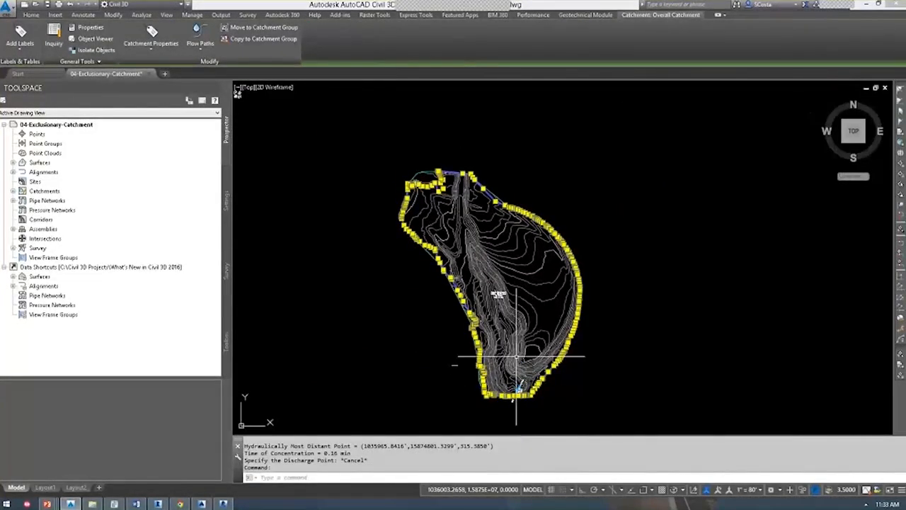
{"action": "scroll", "coordinate": [502, 296], "scroll_direction": "up", "scroll_amount": 8}
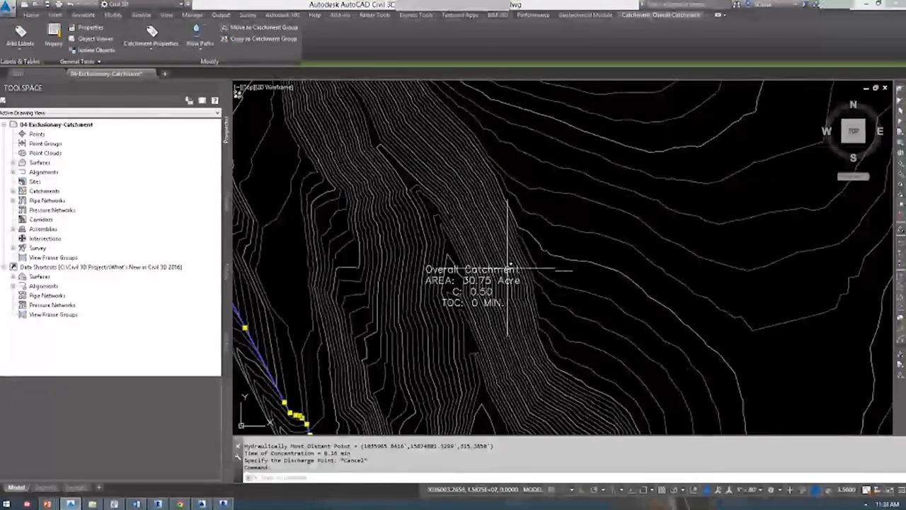
{"action": "key", "text": "Escape"}
{"action": "scroll", "coordinate": [472, 249], "scroll_direction": "down", "scroll_amount": 8}
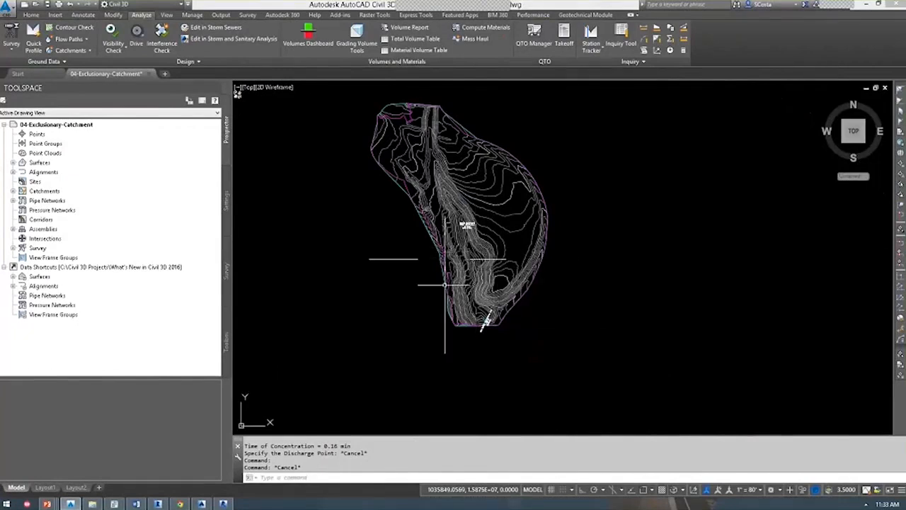
{"action": "scroll", "coordinate": [472, 261], "scroll_direction": "up", "scroll_amount": 5}
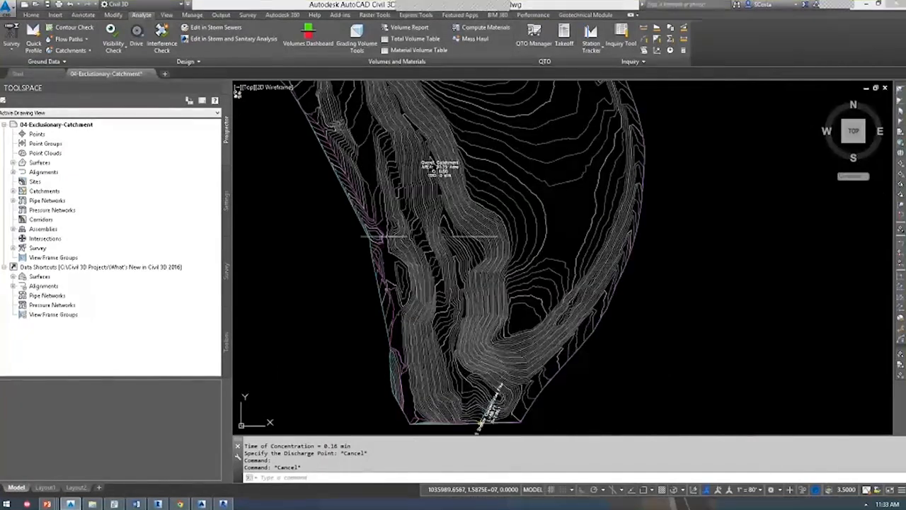
{"action": "scroll", "coordinate": [444, 239], "scroll_direction": "up", "scroll_amount": 2}
{"action": "middle_click_drag", "start_coordinate": [443, 239], "coordinate": [408, 225]}
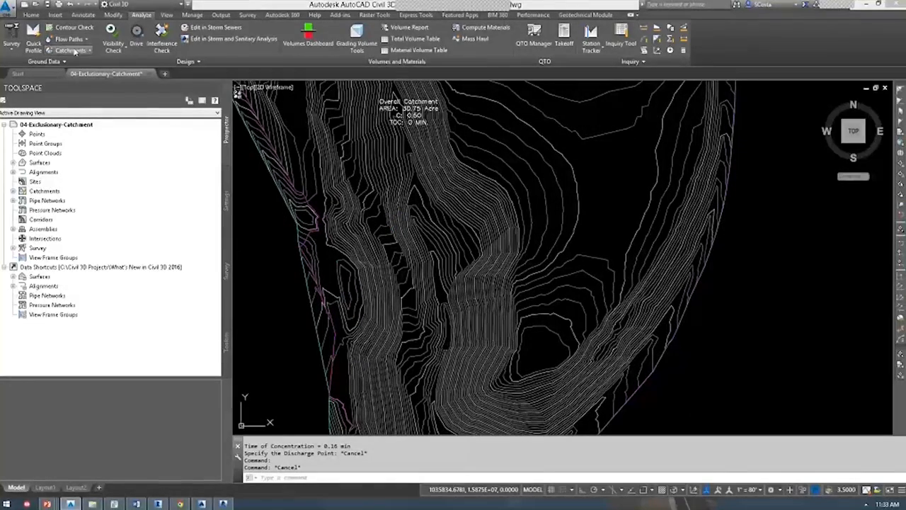
Create the Section 1 catchment at a new discharge point with the Name Area and Properties label.
{"action": "left_click", "coordinate": [70, 51]}
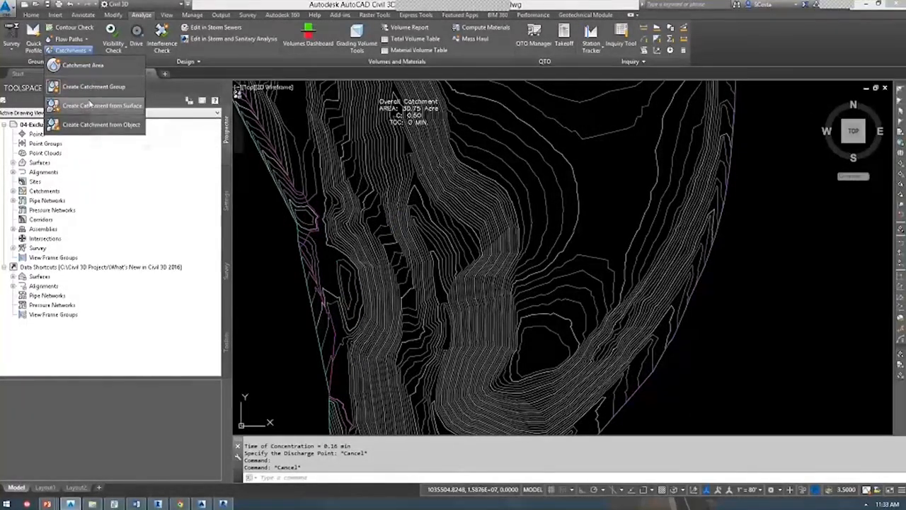
{"action": "left_click", "coordinate": [121, 109]}
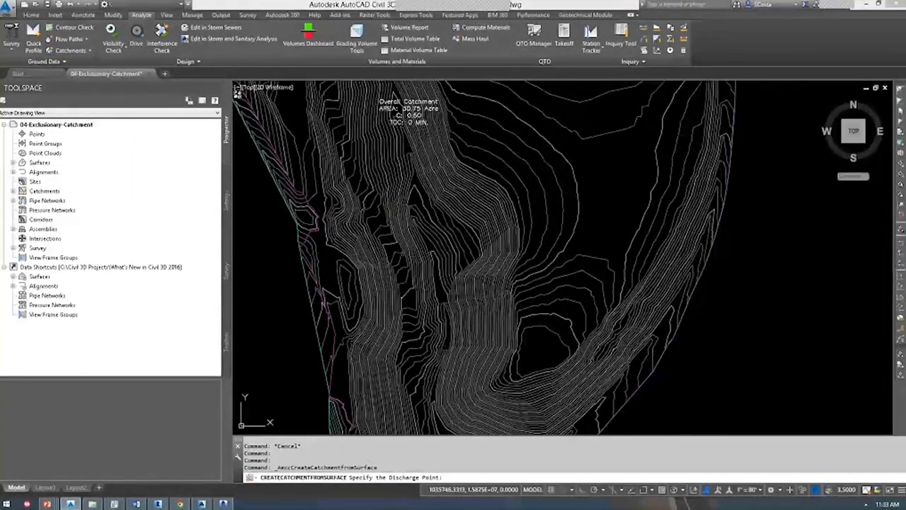
{"action": "left_click", "coordinate": [440, 297]}
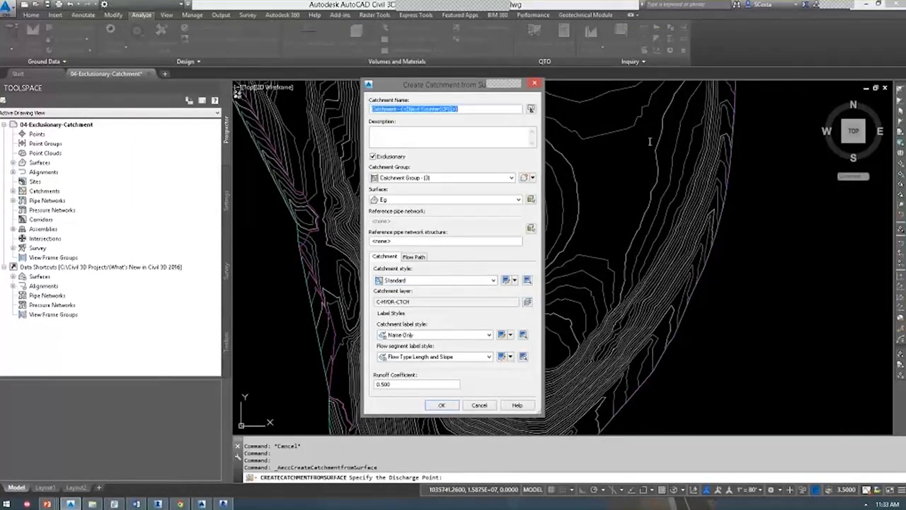
{"action": "type", "text": "Section 1"}
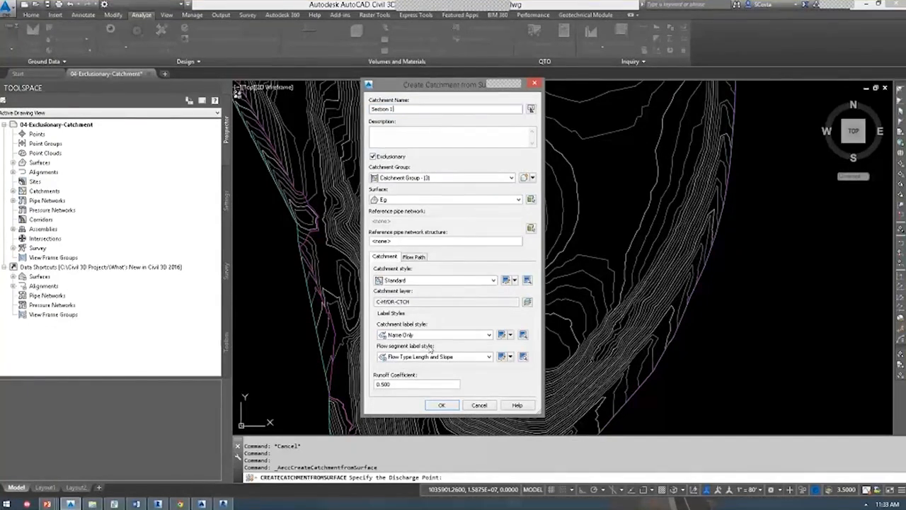
{"action": "left_click", "coordinate": [432, 335]}
{"action": "left_click", "coordinate": [414, 356]}
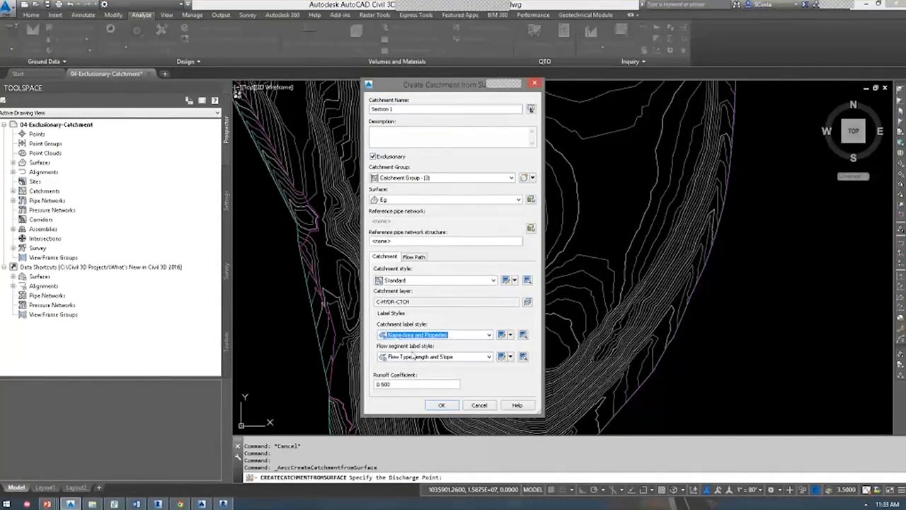
{"action": "left_click", "coordinate": [441, 404]}
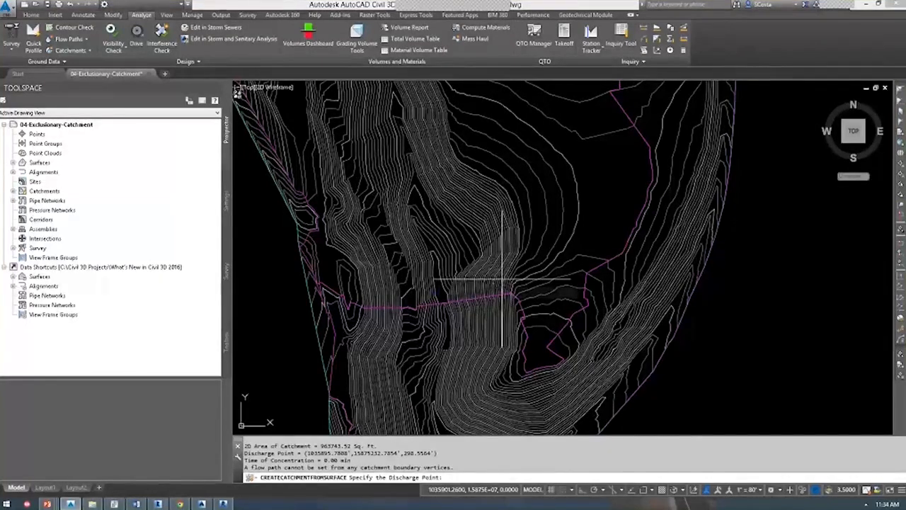
{"action": "key", "text": "Escape"}
Inspect the Section 1 catchment boundary, then zoom out to show the whole drawing.
{"action": "scroll", "coordinate": [510, 256], "scroll_direction": "down", "scroll_amount": 3}
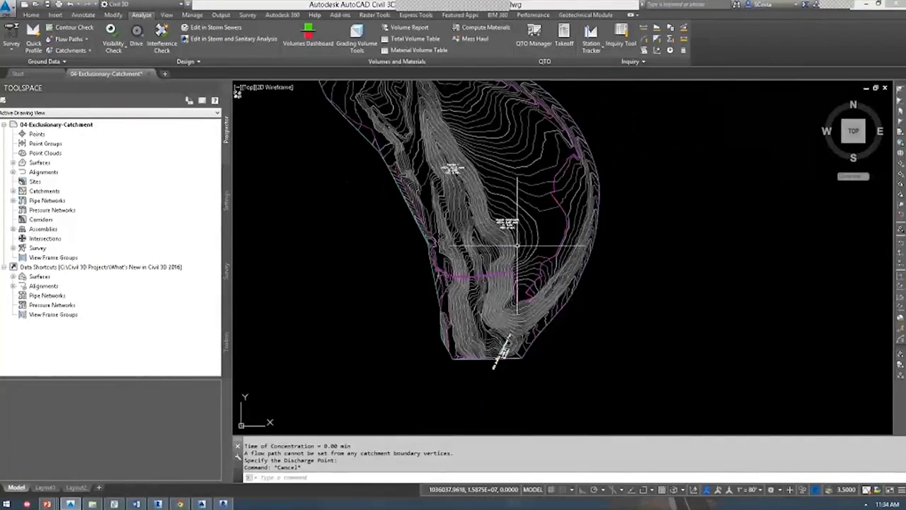
{"action": "scroll", "coordinate": [466, 185], "scroll_direction": "up", "scroll_amount": 3}
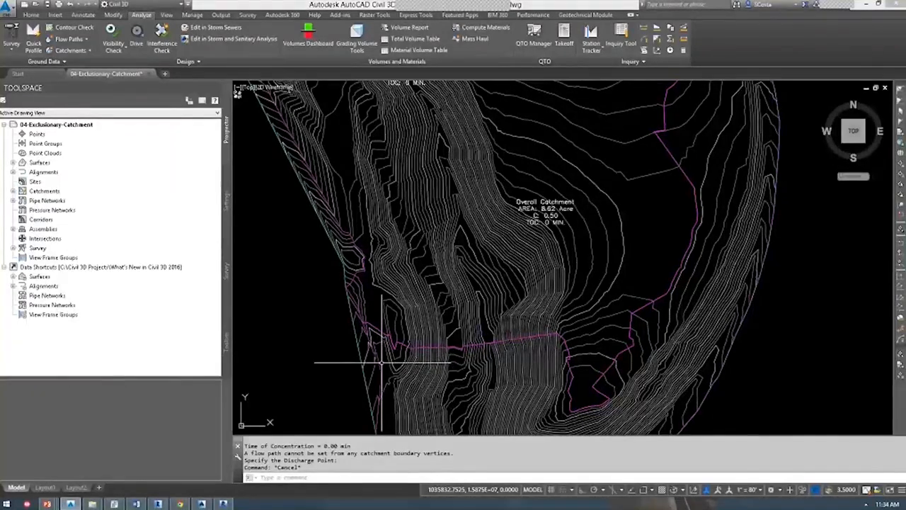
{"action": "left_click", "coordinate": [493, 347]}
{"action": "scroll", "coordinate": [493, 347], "scroll_direction": "down", "scroll_amount": 2}
{"action": "key", "text": "Escape"}
{"action": "left_click", "coordinate": [421, 260]}
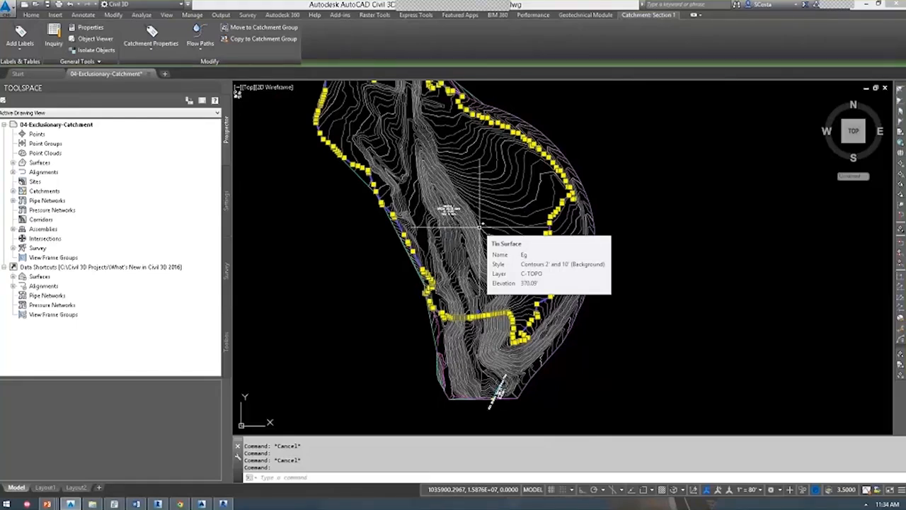
{"action": "middle_click", "coordinate": [385, 263]}
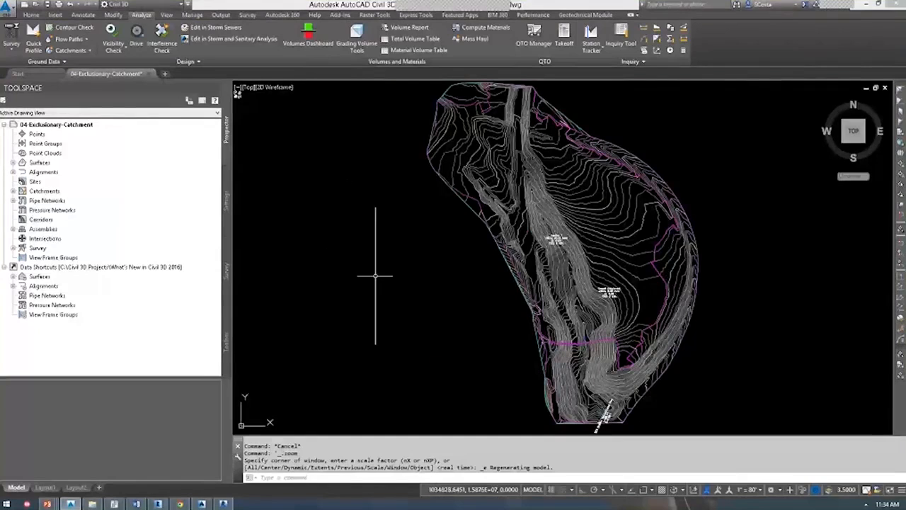
Close the catchment drawing without saving and open 08-Corridor-Alignment-By-Layer.dwg.
{"action": "left_click", "coordinate": [348, 250]}
{"action": "key", "text": "Escape"}
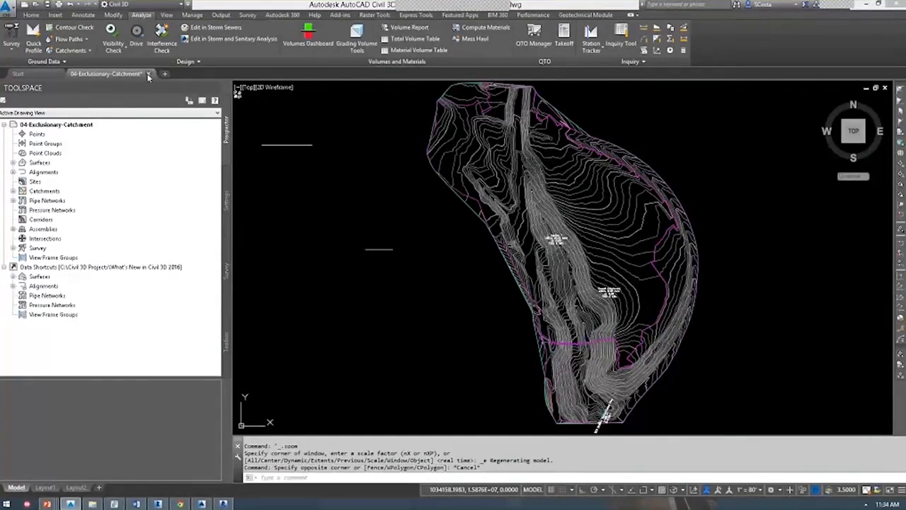
{"action": "left_click", "coordinate": [484, 274]}
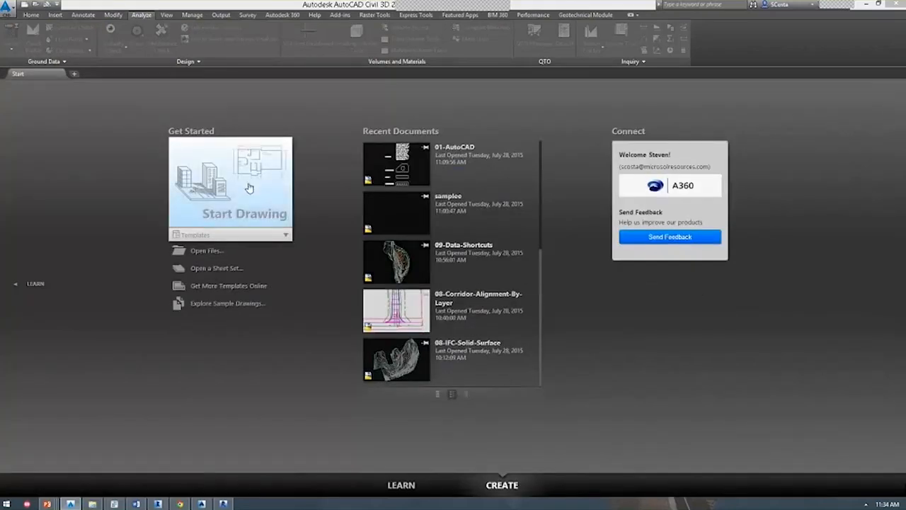
{"action": "key", "text": "ctrl+o"}
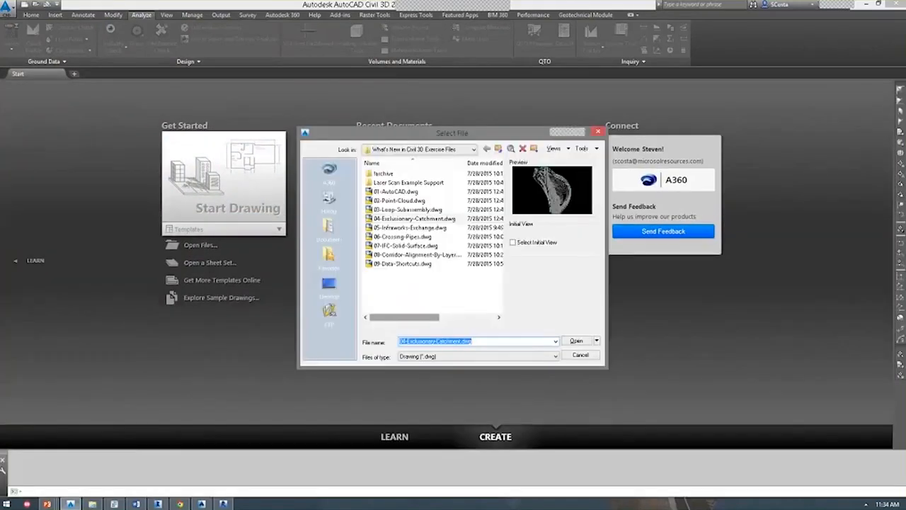
{"action": "left_click", "coordinate": [396, 255]}
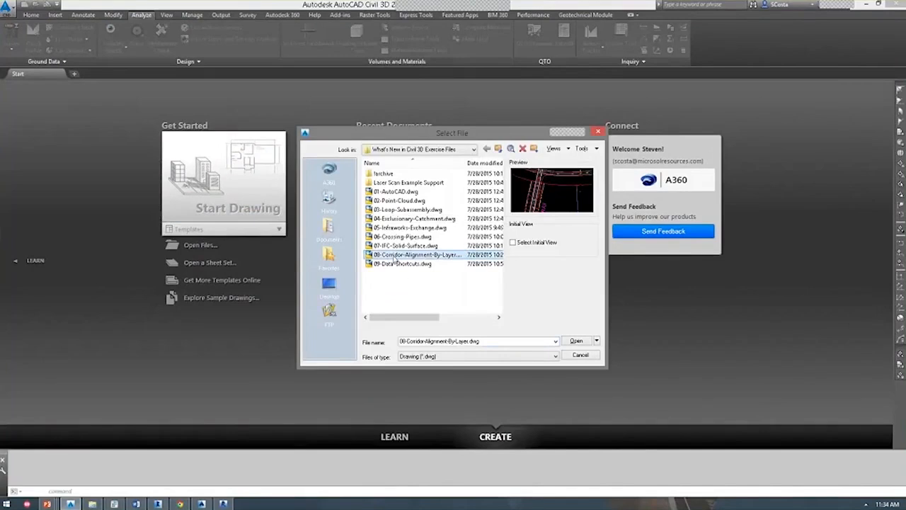
{"action": "double_click", "coordinate": [395, 256]}
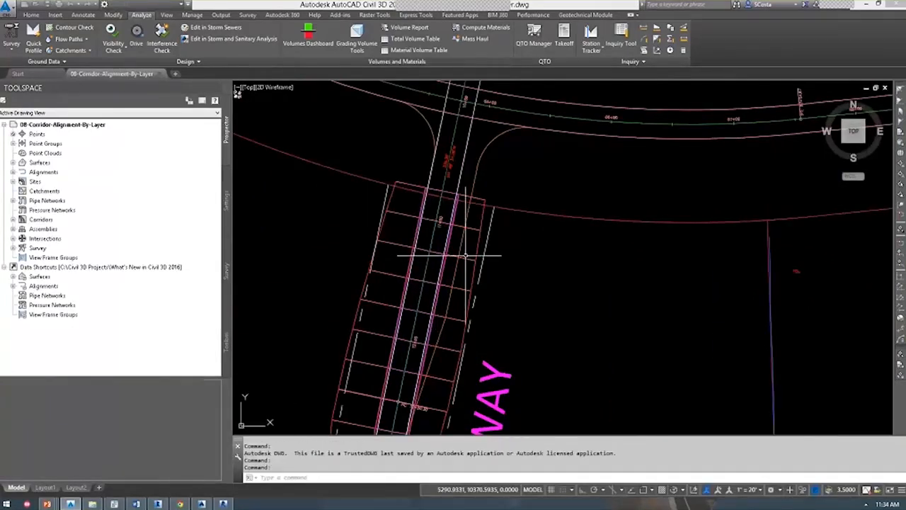
Inspect the corridor and the curved curb-return polyline at the Michelle's Way intersection.
{"action": "scroll", "coordinate": [424, 274], "scroll_direction": "up", "scroll_amount": 2}
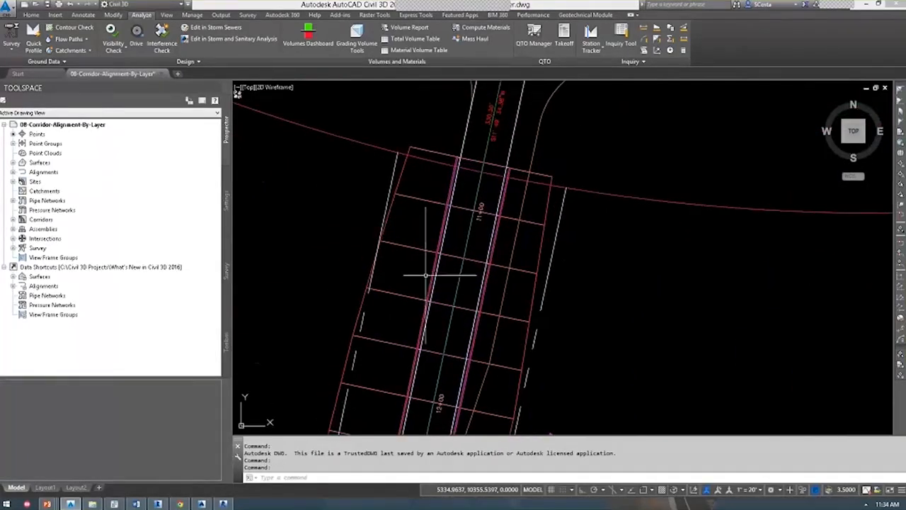
{"action": "scroll", "coordinate": [423, 275], "scroll_direction": "down", "scroll_amount": 4}
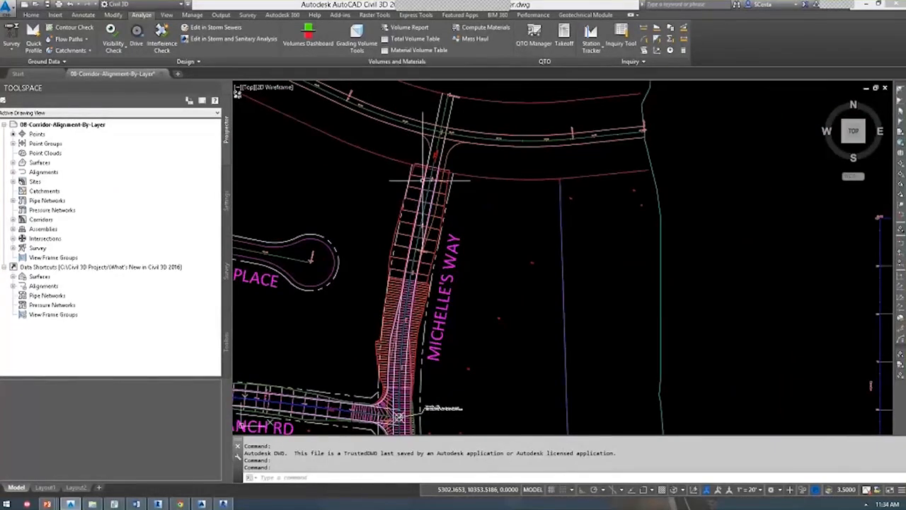
{"action": "left_click", "coordinate": [425, 185]}
{"action": "key", "text": "Escape"}
{"action": "scroll", "coordinate": [438, 170], "scroll_direction": "up", "scroll_amount": 2}
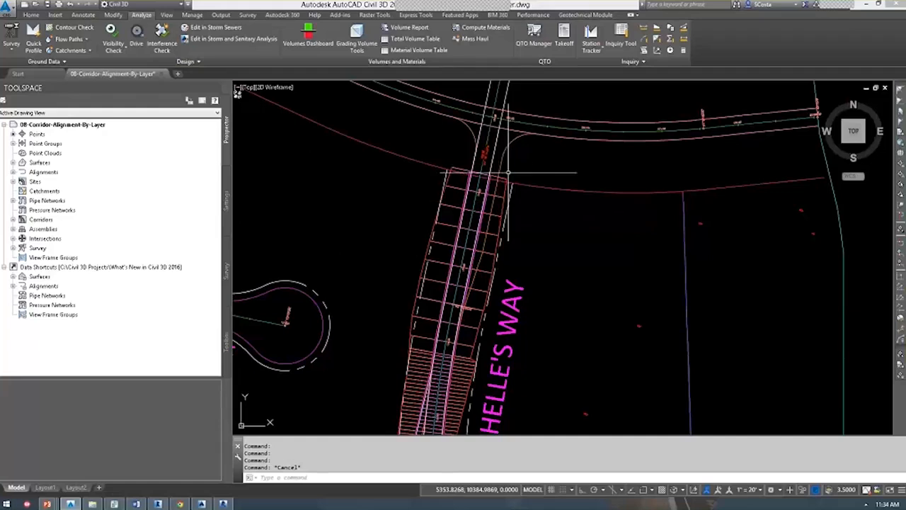
{"action": "left_click", "coordinate": [503, 158]}
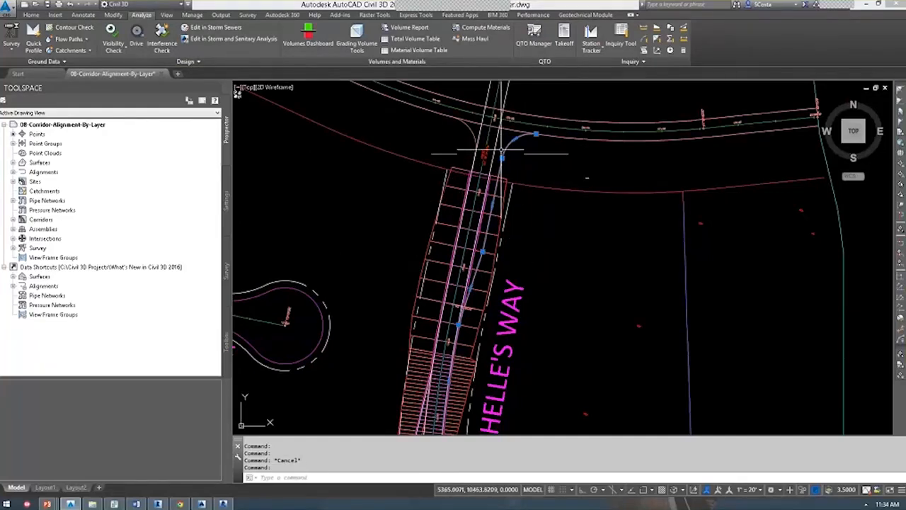
{"action": "scroll", "coordinate": [484, 174], "scroll_direction": "up", "scroll_amount": 2}
{"action": "key", "text": "Escape"}
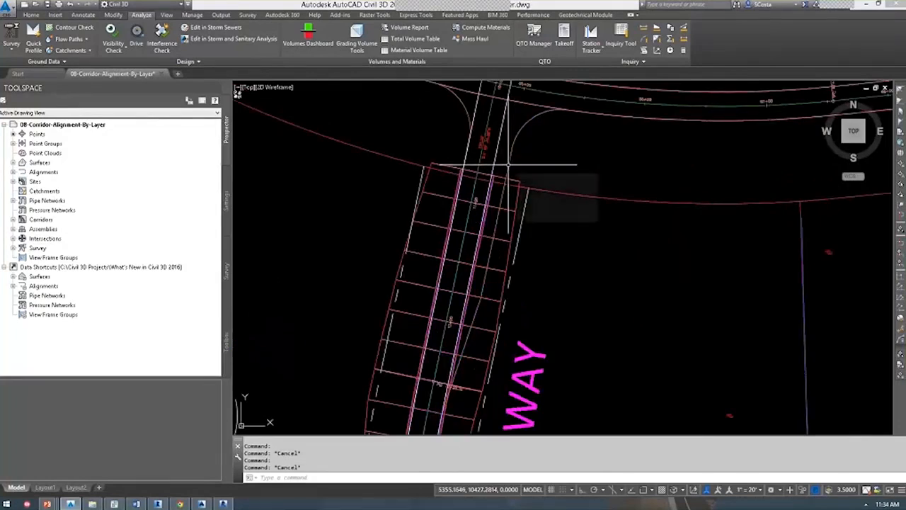
Create an alignment from the curb-return polyline, accepting the selection and direction.
{"action": "mouse_move", "coordinate": [507, 165]}
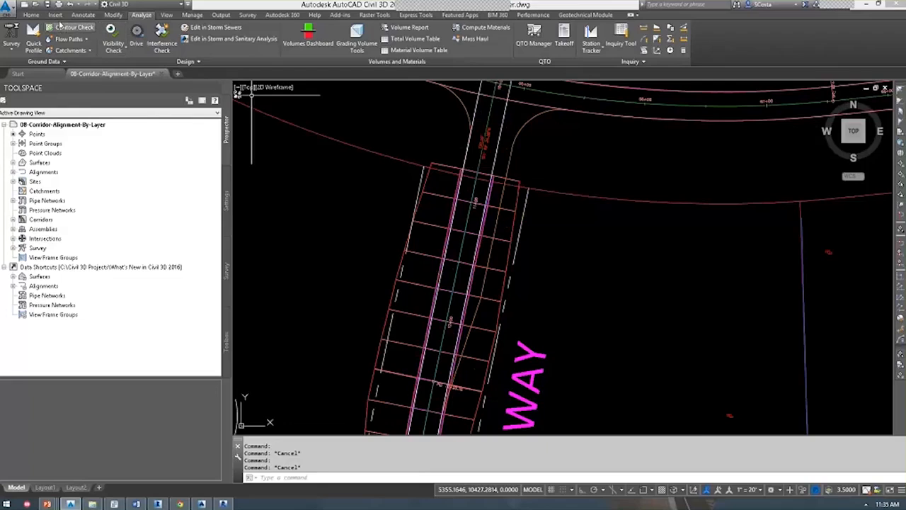
{"action": "left_click", "coordinate": [32, 15]}
{"action": "left_click", "coordinate": [191, 27]}
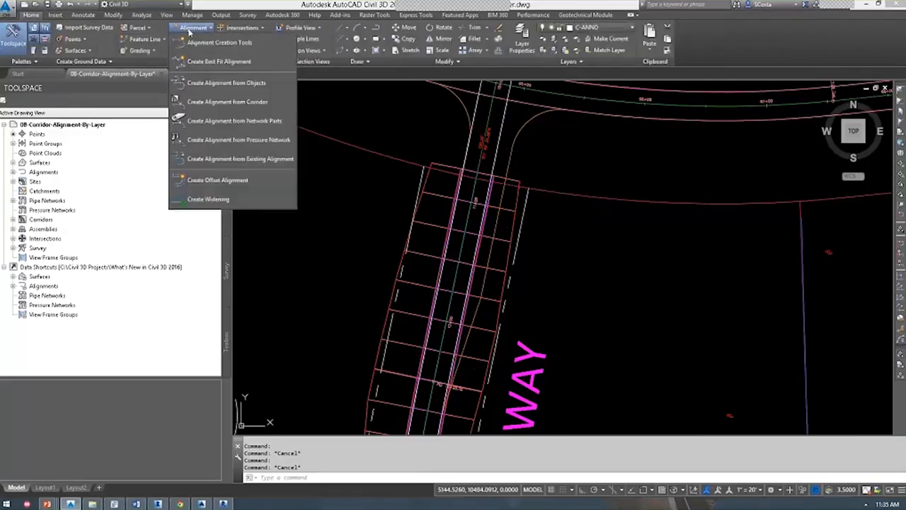
{"action": "left_click", "coordinate": [225, 82]}
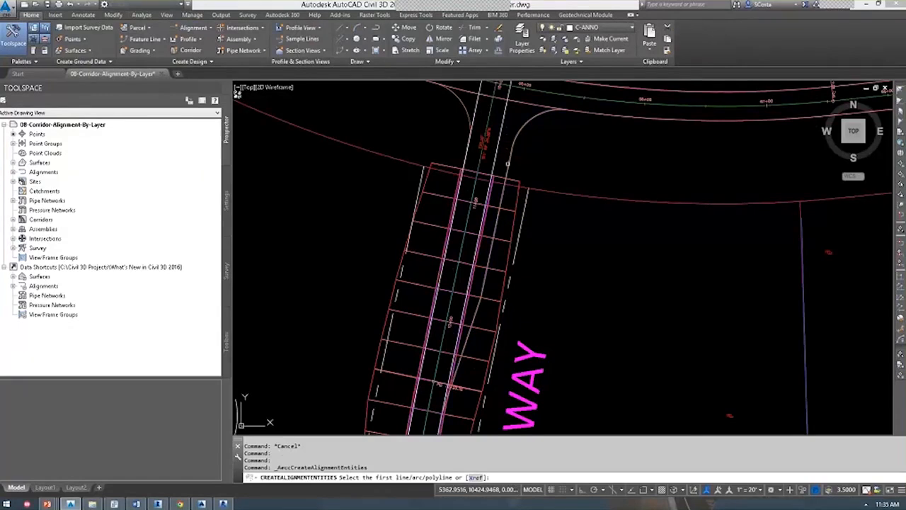
{"action": "left_click", "coordinate": [507, 163]}
{"action": "key", "text": "Return"}
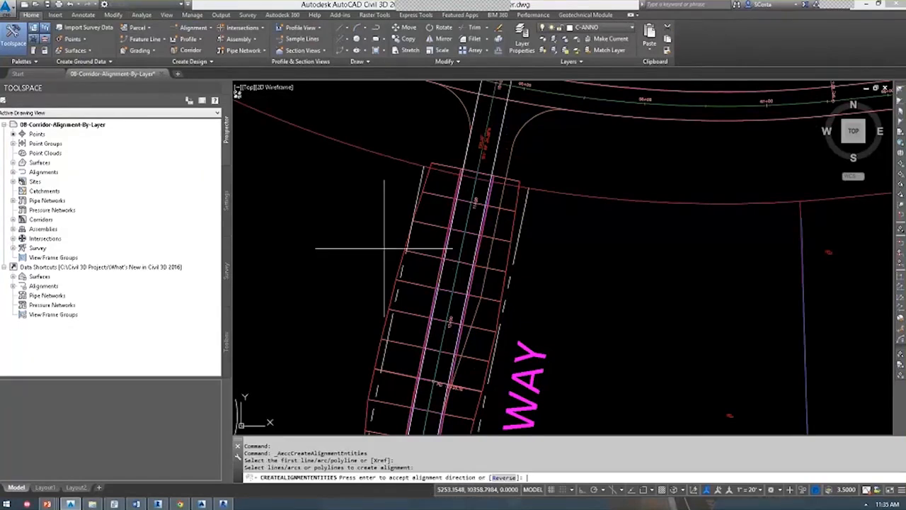
{"action": "key", "text": "Return"}
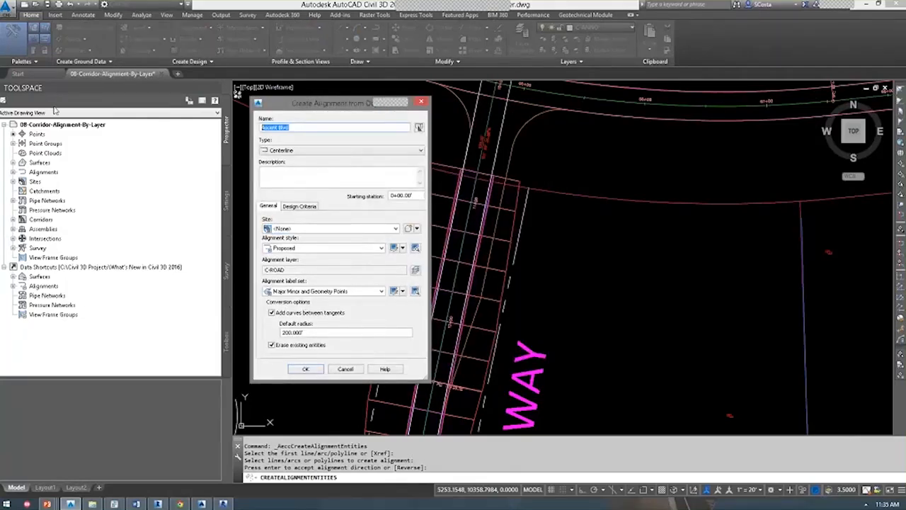
Name the alignment 'Offset Alignment' and set its type to Offset.
{"action": "type", "text": "Offset Alignment"}
{"action": "left_click", "coordinate": [280, 150]}
{"action": "left_click", "coordinate": [283, 163]}
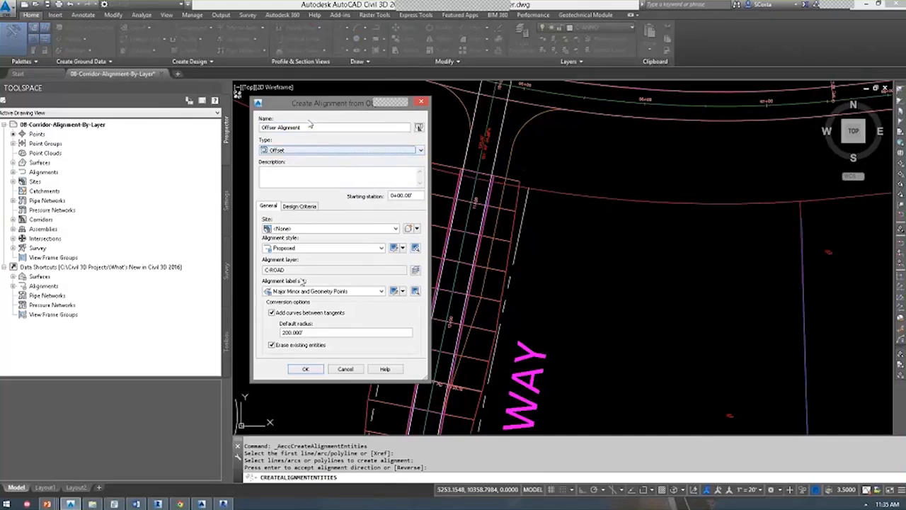
Put the alignment on layer C-ROAD-TARGET using a -TARGET suffix on the layer name.
{"action": "left_click", "coordinate": [414, 271]}
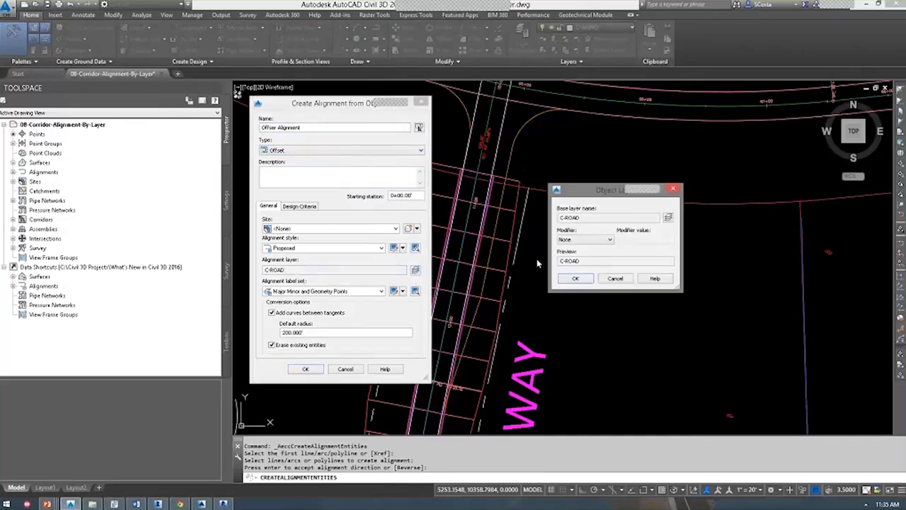
{"action": "left_click", "coordinate": [567, 241]}
{"action": "left_click", "coordinate": [594, 259]}
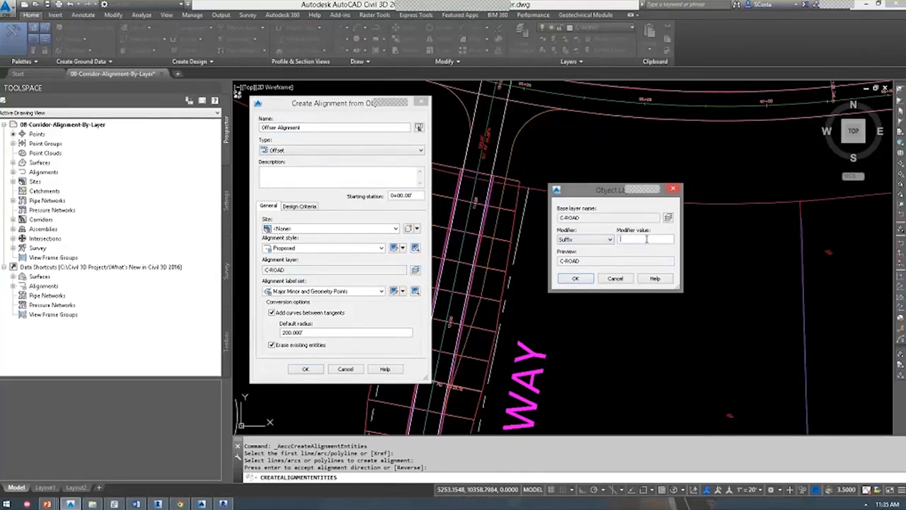
{"action": "type", "text": "-OFFSET"}
{"action": "key", "text": "Tab"}
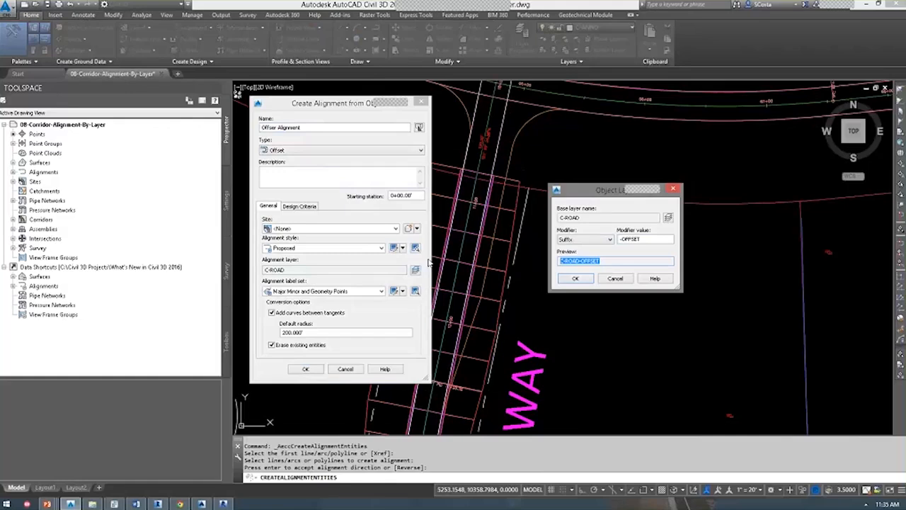
{"action": "left_click", "coordinate": [596, 260]}
{"action": "double_click", "coordinate": [594, 261]}
{"action": "double_click", "coordinate": [631, 239]}
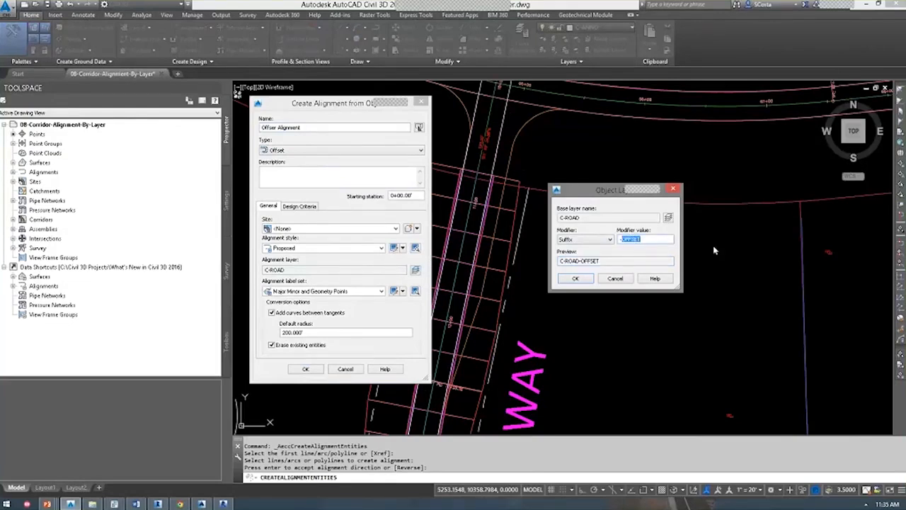
{"action": "type", "text": "TARGET"}
{"action": "left_click", "coordinate": [566, 279]}
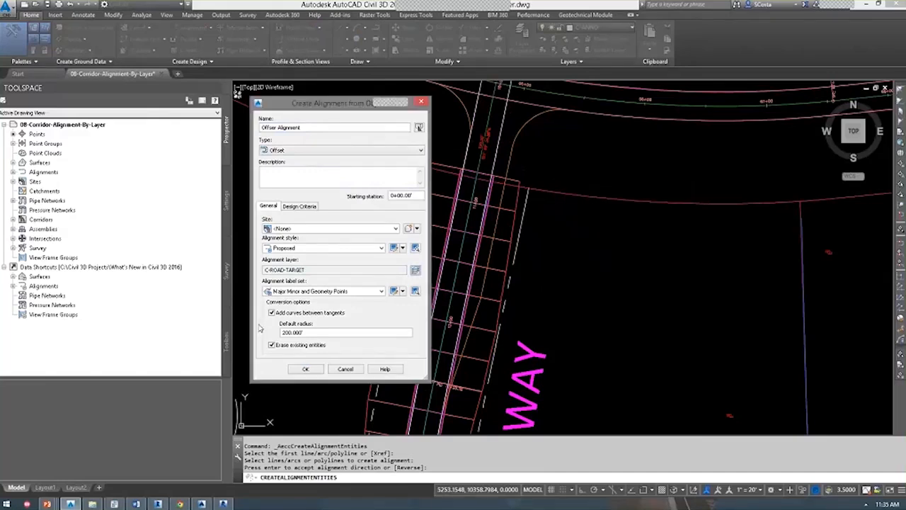
Leave curve and erase options unchecked, choose No Labels, and create the alignment.
{"action": "left_click", "coordinate": [271, 312]}
{"action": "left_click", "coordinate": [271, 345]}
{"action": "left_click", "coordinate": [271, 312]}
{"action": "left_click", "coordinate": [298, 291]}
{"action": "left_click", "coordinate": [303, 357]}
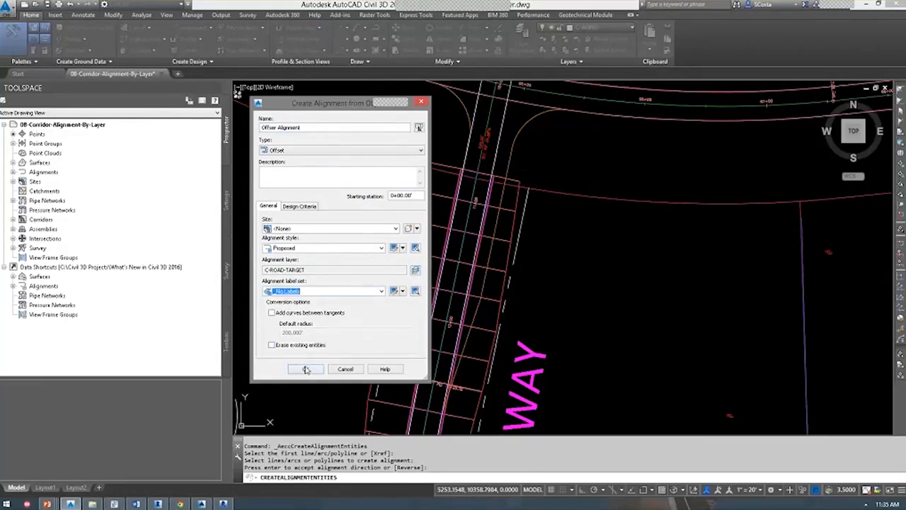
{"action": "left_click", "coordinate": [306, 369]}
{"action": "left_click", "coordinate": [509, 162]}
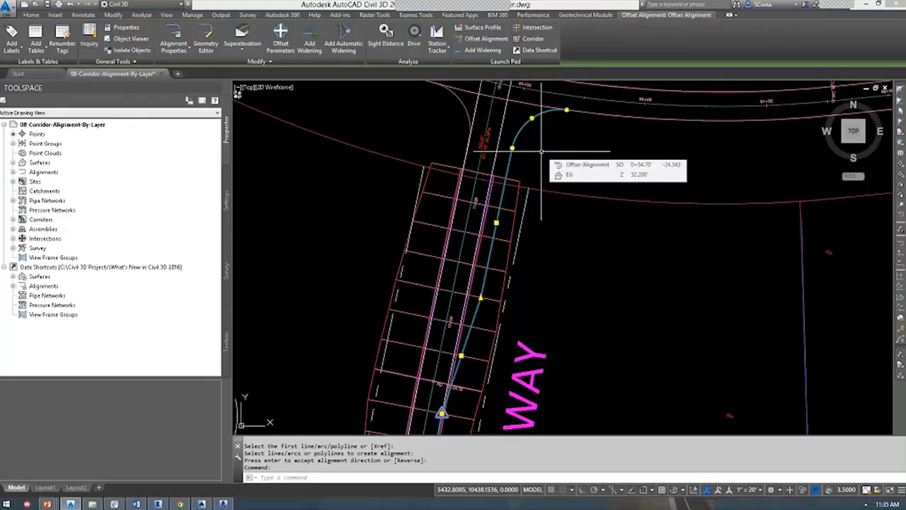
Select the Michelle's Way corridor and start Edit Targets for one of its regions.
{"action": "key", "text": "Escape"}
{"action": "left_click", "coordinate": [508, 208]}
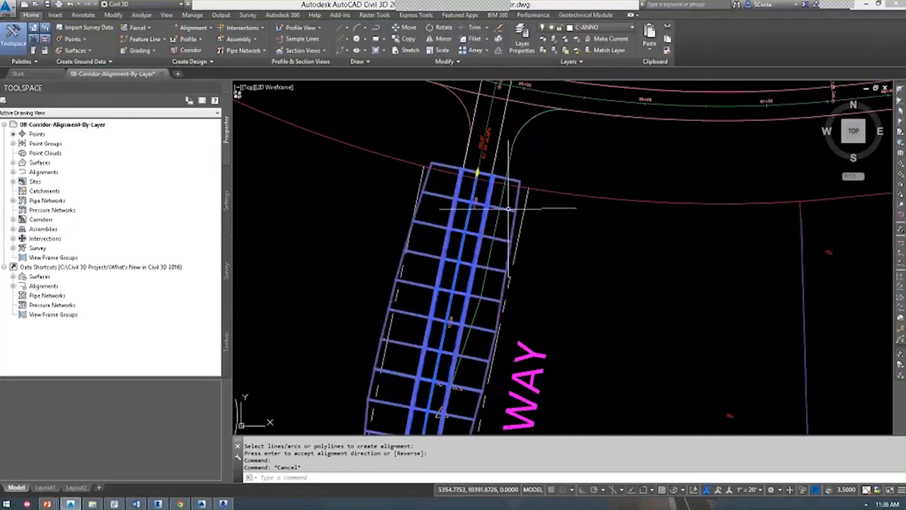
{"action": "scroll", "coordinate": [540, 182], "scroll_direction": "up", "scroll_amount": 4}
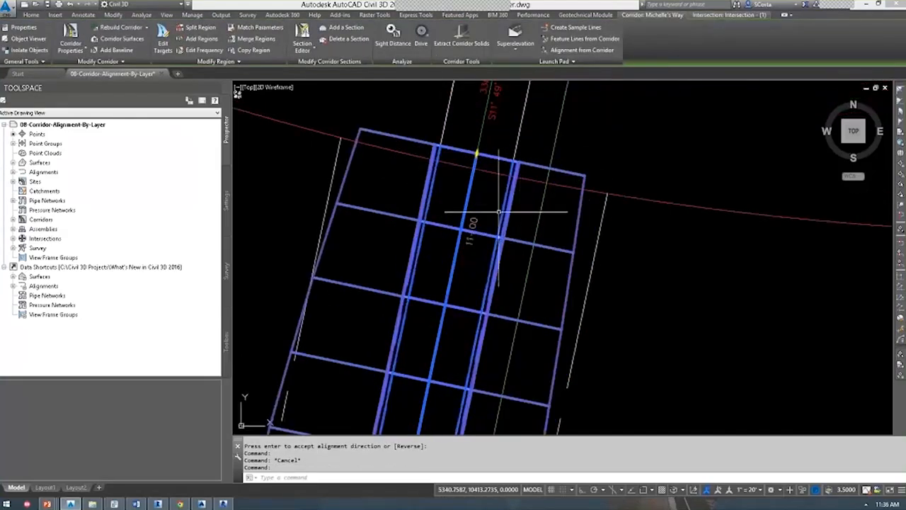
{"action": "scroll", "coordinate": [505, 150], "scroll_direction": "up", "scroll_amount": 4}
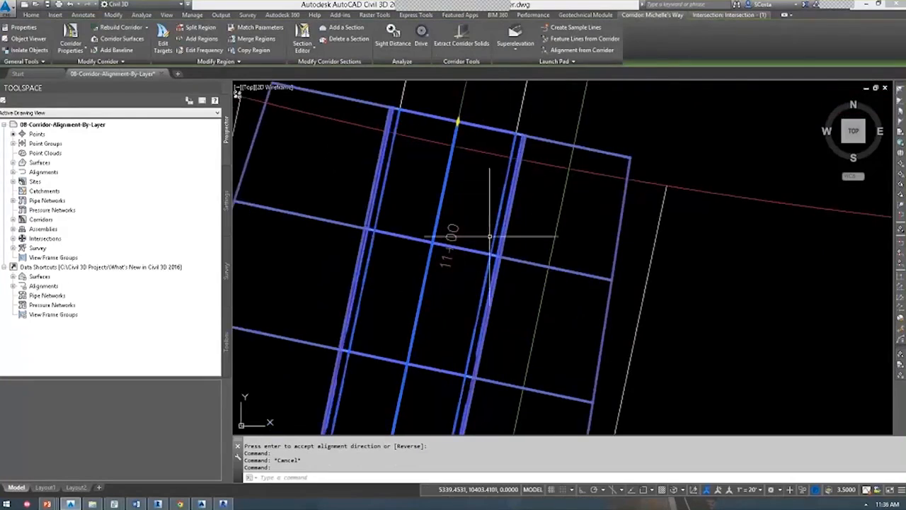
{"action": "scroll", "coordinate": [505, 191], "scroll_direction": "down", "scroll_amount": 3}
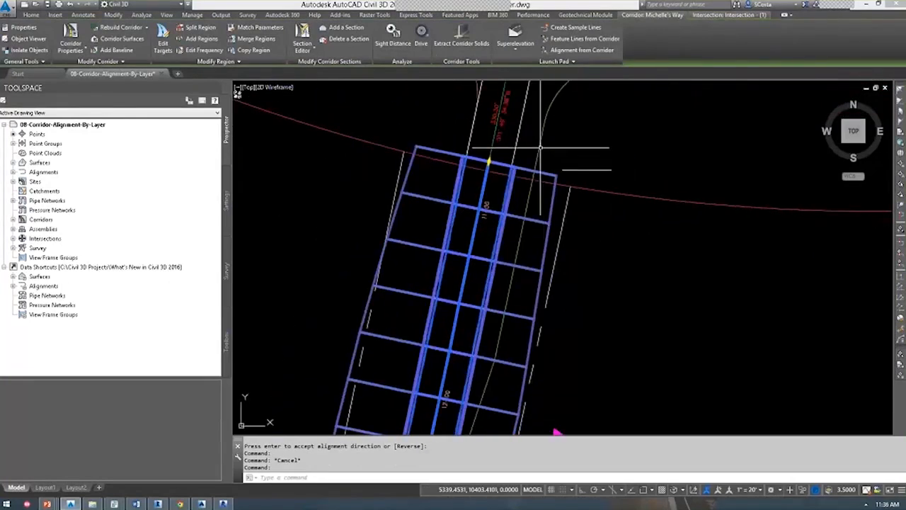
{"action": "key", "text": "Escape"}
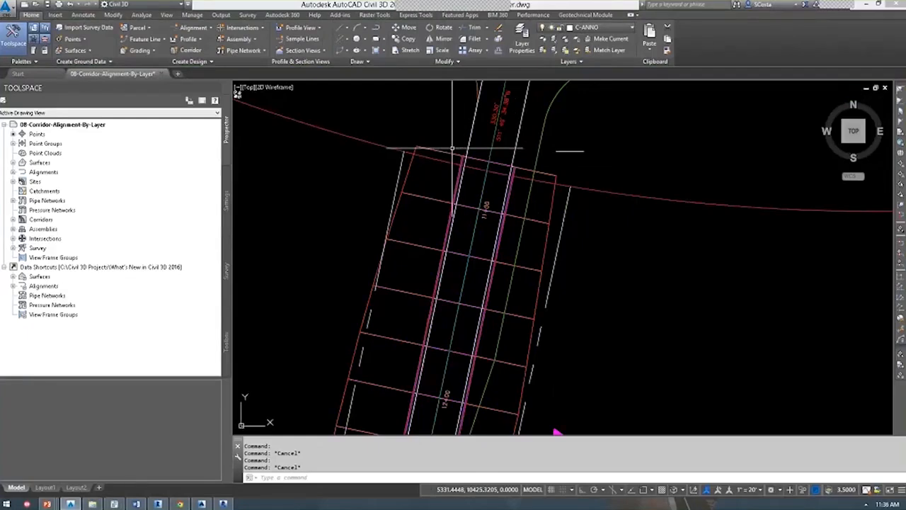
{"action": "left_click", "coordinate": [434, 191]}
{"action": "scroll", "coordinate": [520, 190], "scroll_direction": "down", "scroll_amount": 2}
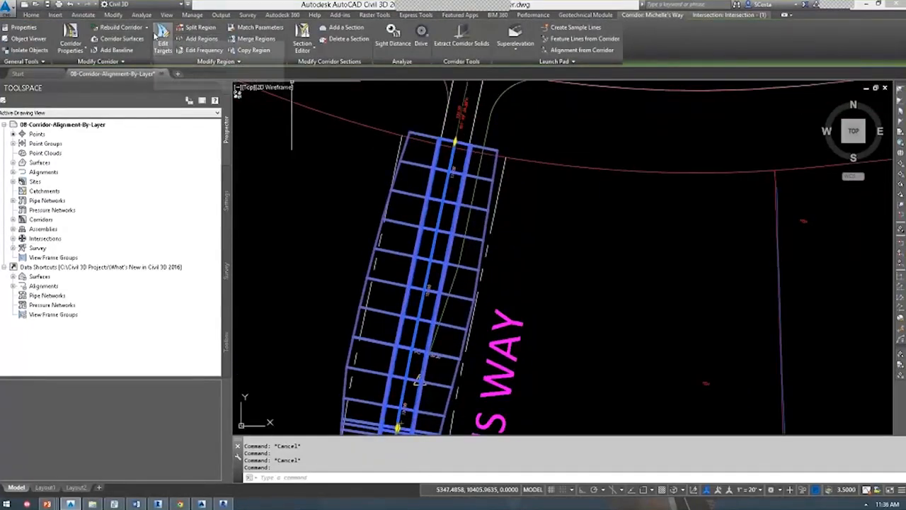
{"action": "left_click", "coordinate": [163, 39]}
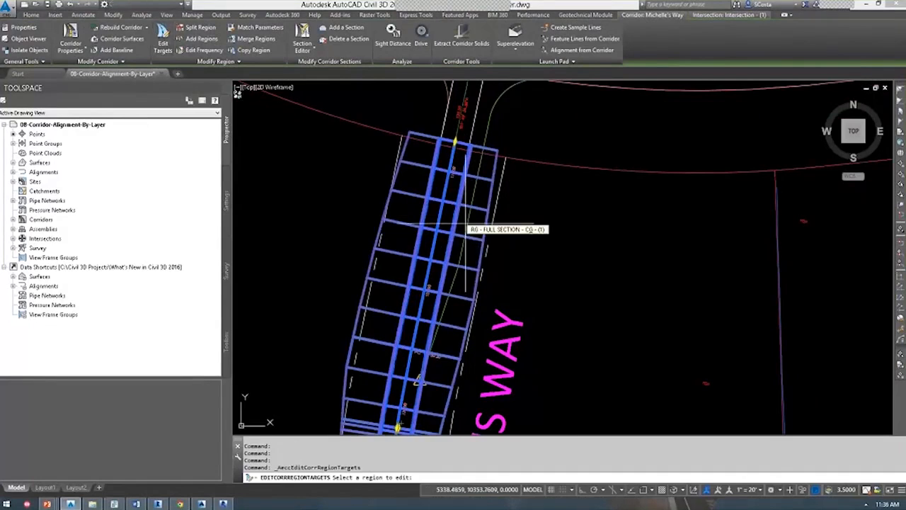
Pick the corridor region and choose a target for its left Width Alignment, keeping Alignments as the type.
{"action": "left_click", "coordinate": [465, 225]}
{"action": "left_click_drag", "start_coordinate": [453, 128], "coordinate": [196, 113]}
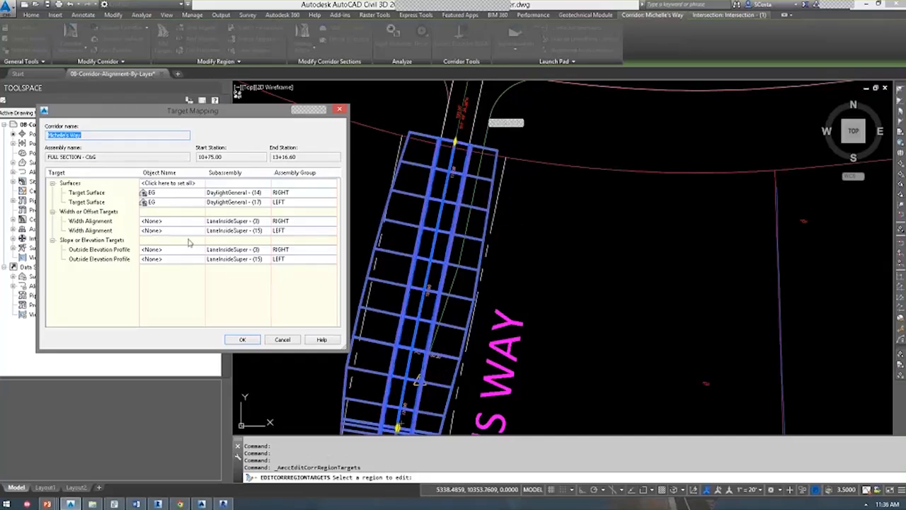
{"action": "left_click", "coordinate": [156, 232]}
{"action": "left_click_drag", "start_coordinate": [705, 147], "coordinate": [631, 120]}
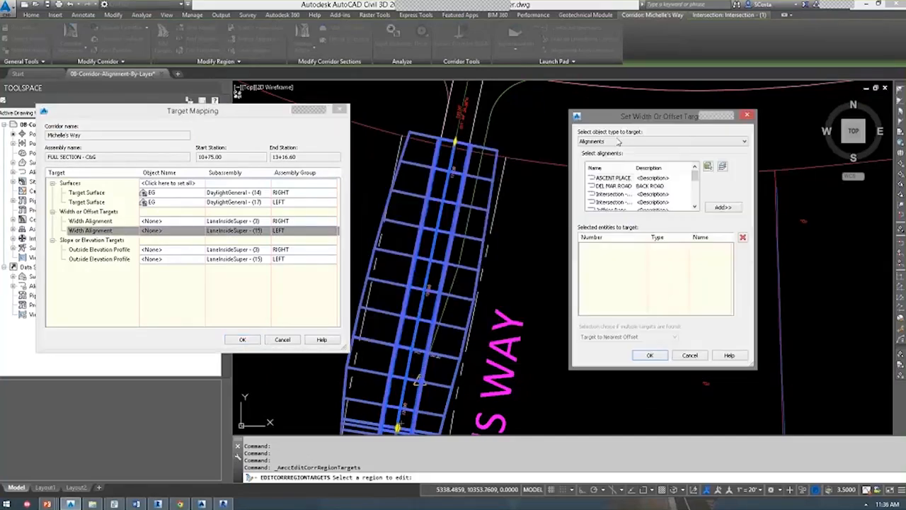
{"action": "left_click", "coordinate": [618, 141]}
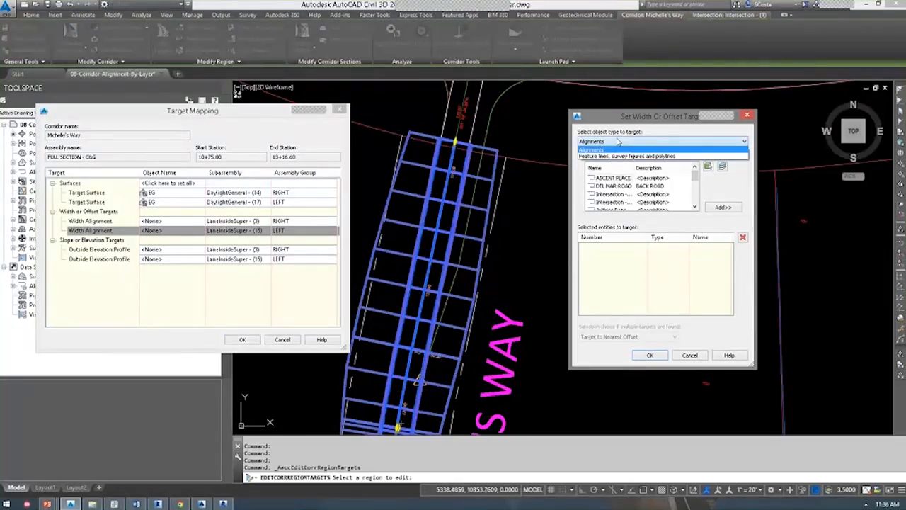
{"action": "left_click", "coordinate": [618, 141]}
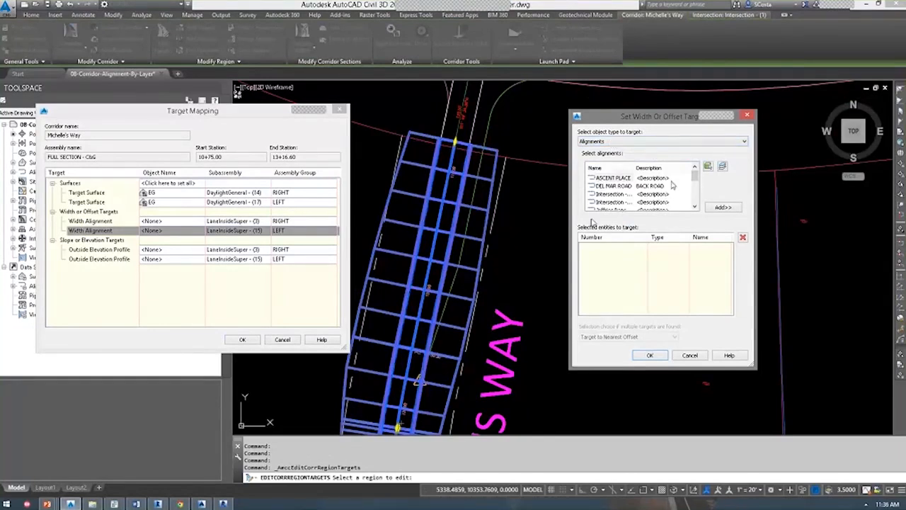
Select targets by layer C-ROAD-TARGET, accept Offset Alignment as the left width target, and rebuild.
{"action": "mouse_move", "coordinate": [694, 174]}
{"action": "left_mouse_down"}
{"action": "mouse_move", "coordinate": [697, 213]}
{"action": "mouse_move", "coordinate": [698, 173]}
{"action": "left_mouse_up"}
{"action": "left_click", "coordinate": [722, 167]}
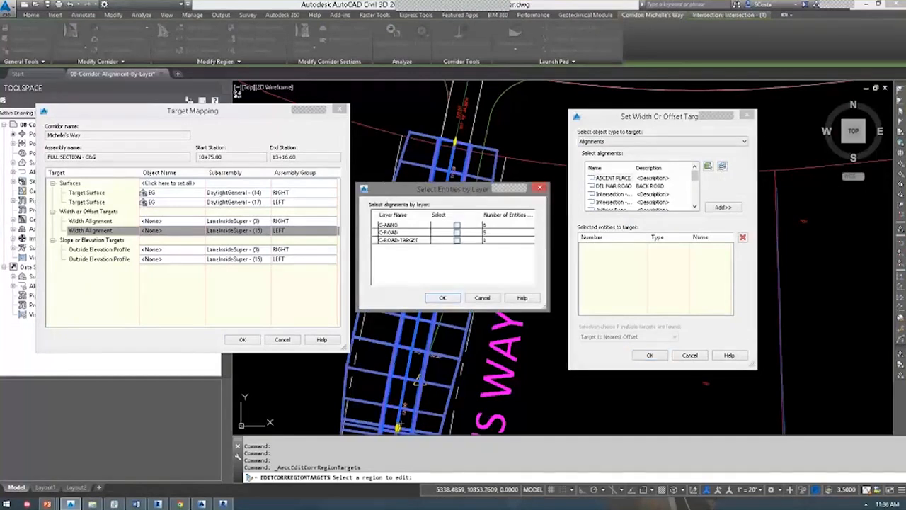
{"action": "left_click", "coordinate": [453, 240]}
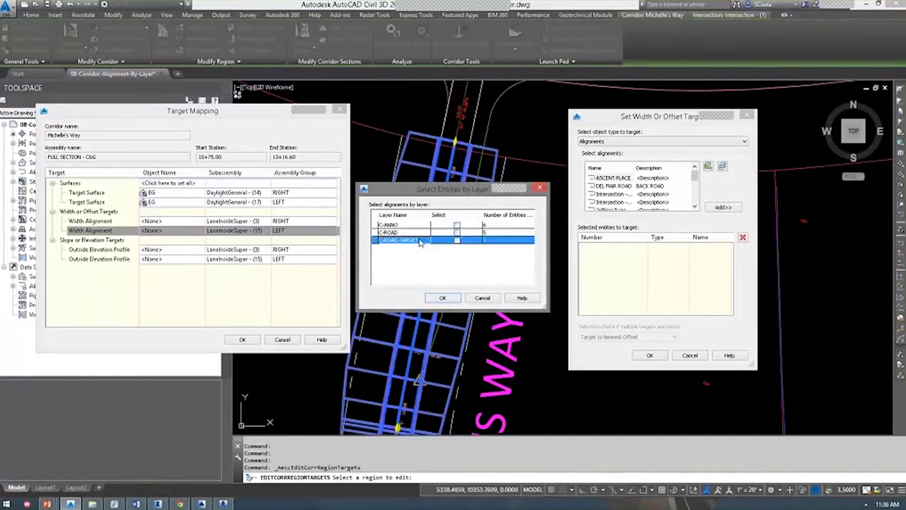
{"action": "left_click", "coordinate": [457, 240]}
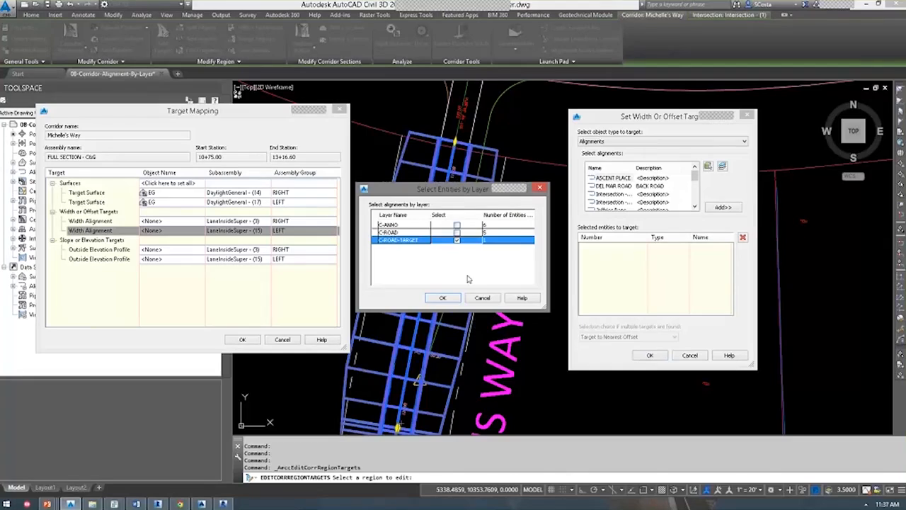
{"action": "left_click", "coordinate": [442, 297]}
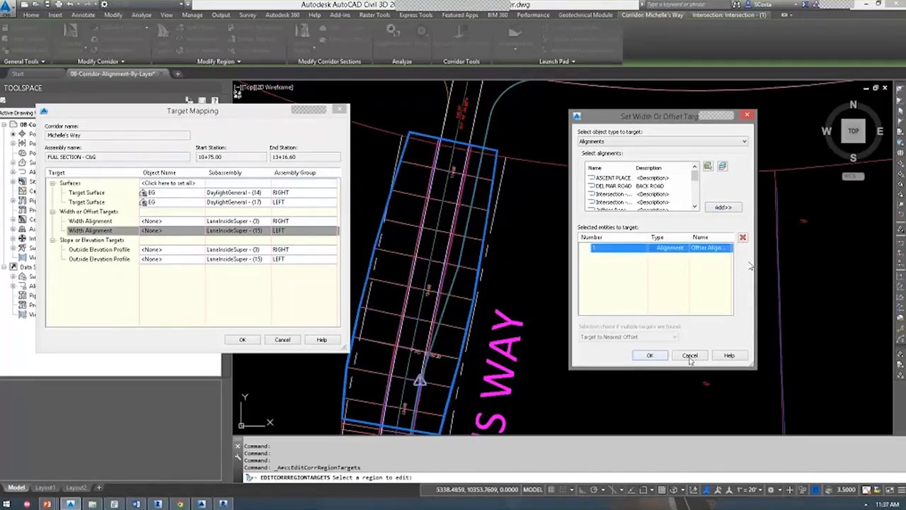
{"action": "left_click", "coordinate": [649, 355]}
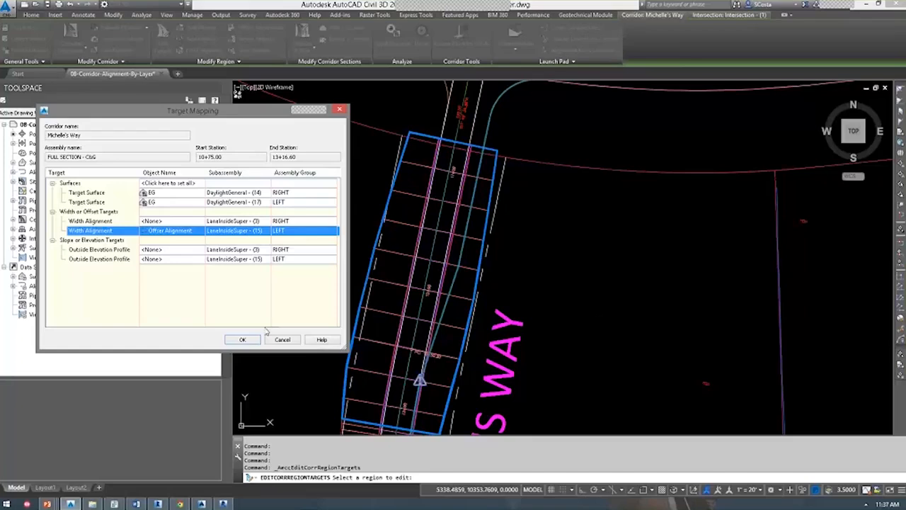
{"action": "left_click", "coordinate": [242, 339]}
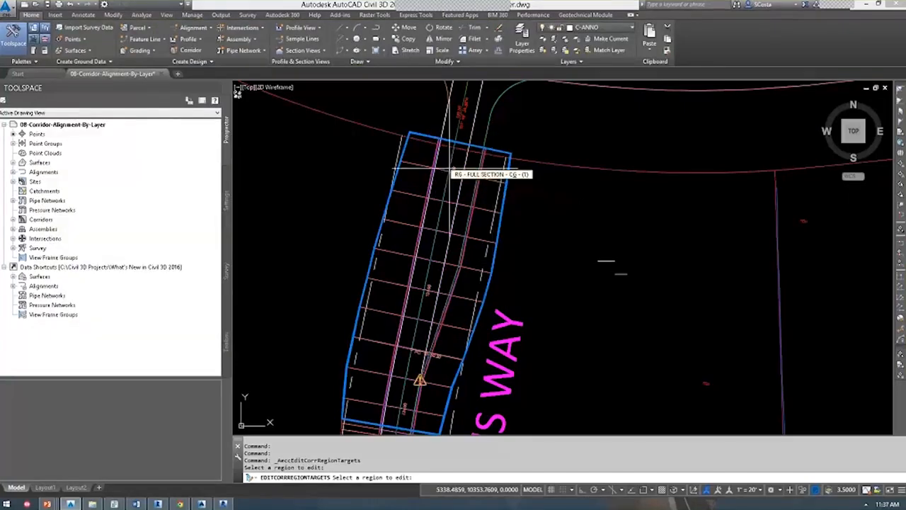
Inspect the widened corridor region and the surrounding site, then return to the Detailed Design slide.
{"action": "left_click", "coordinate": [451, 177]}
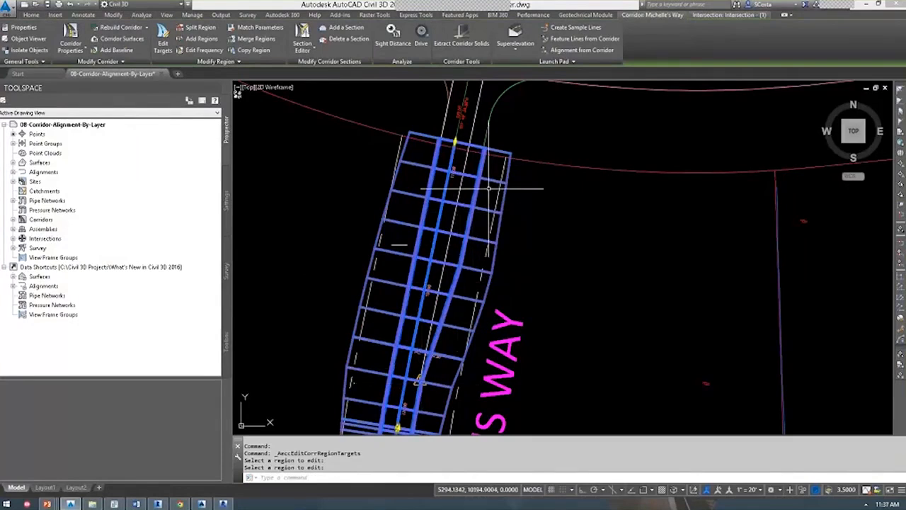
{"action": "scroll", "coordinate": [462, 207], "scroll_direction": "up", "scroll_amount": 2}
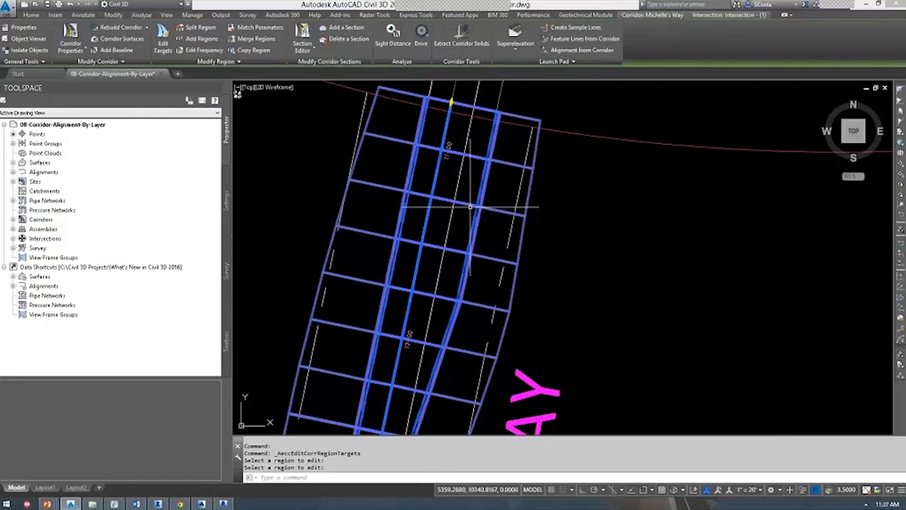
{"action": "key", "text": "Escape"}
{"action": "scroll", "coordinate": [475, 205], "scroll_direction": "down", "scroll_amount": 3}
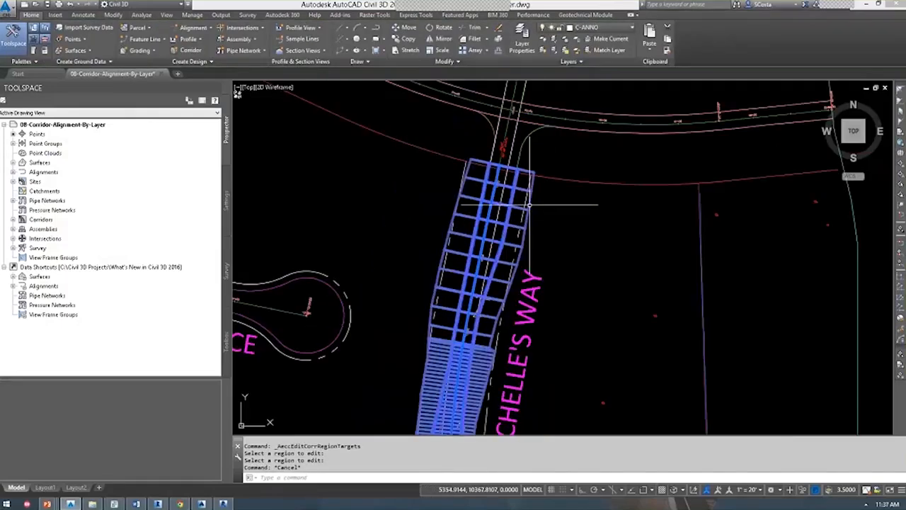
{"action": "mouse_move", "coordinate": [498, 254]}
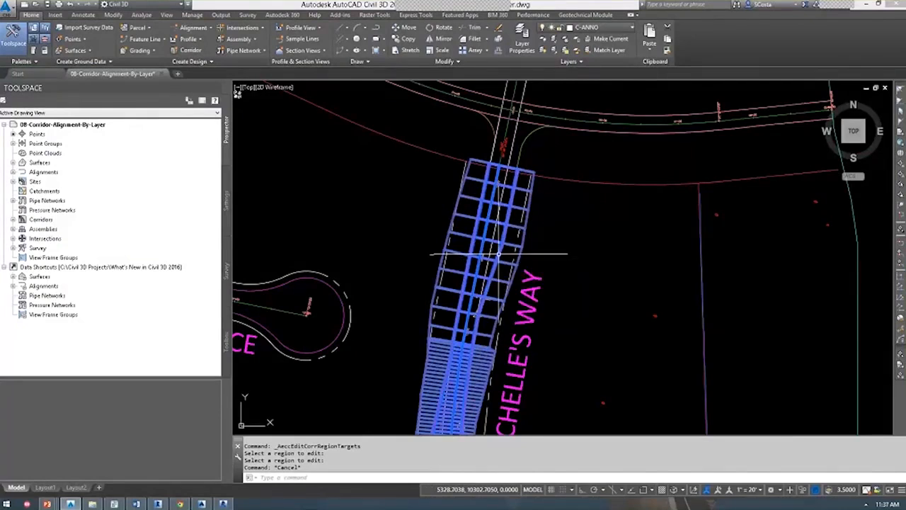
{"action": "scroll", "coordinate": [479, 253], "scroll_direction": "down", "scroll_amount": 4}
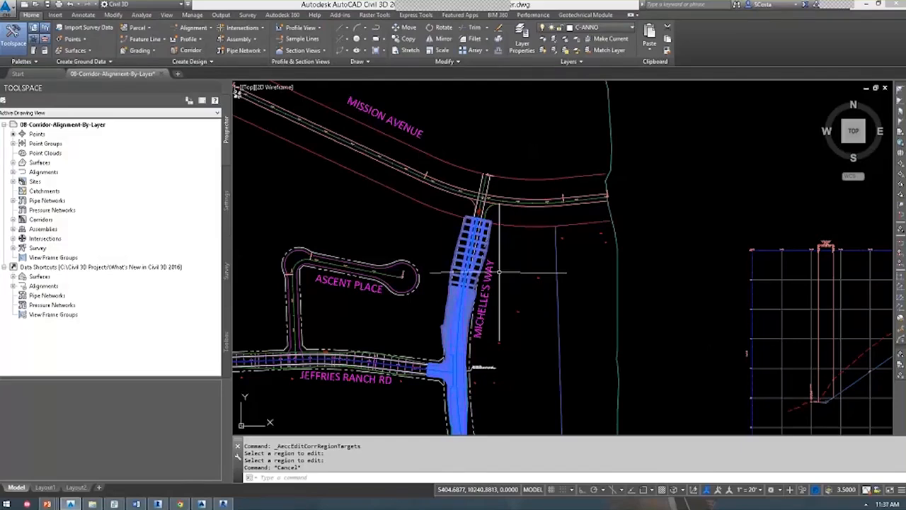
{"action": "middle_click_drag", "start_coordinate": [499, 271], "coordinate": [488, 252]}
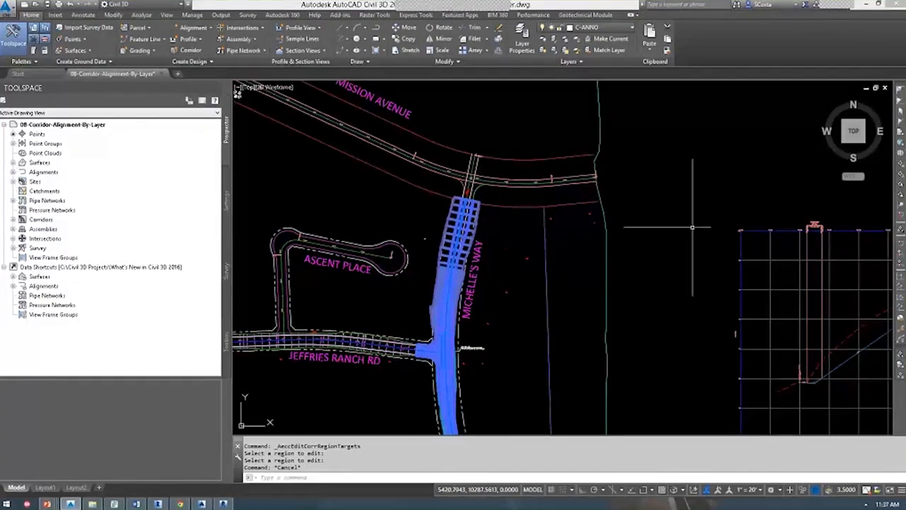
{"action": "key", "text": "alt+Tab"}
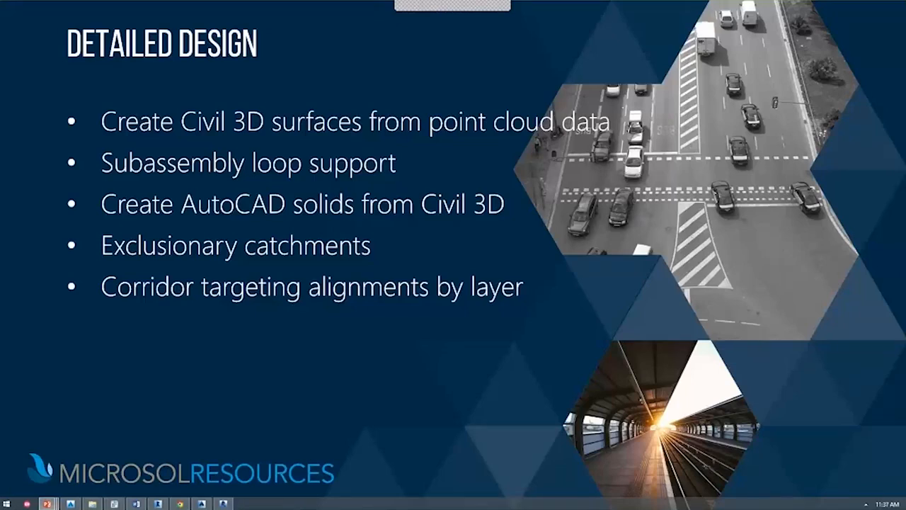
Advance the slideshow to the Production Drafting slide.
{"action": "key", "text": "Right"}
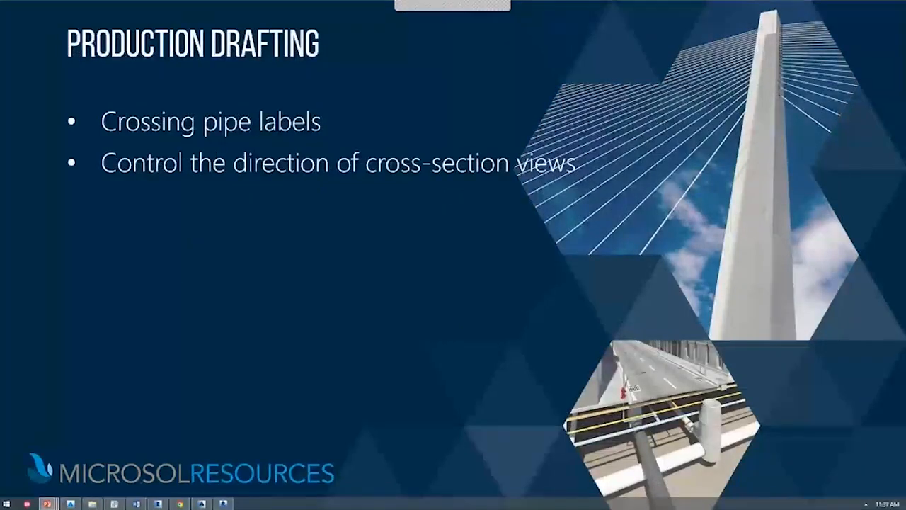
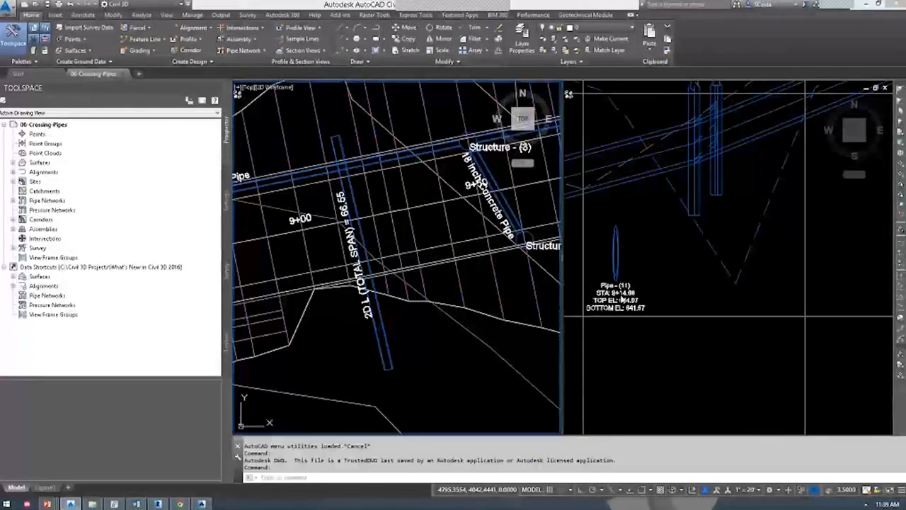
Erase the old pipe labels from the profile view.
{"action": "left_click", "coordinate": [621, 303]}
{"action": "left_click", "coordinate": [622, 308]}
{"action": "key", "text": "Delete"}
{"action": "left_click", "coordinate": [641, 377]}
{"action": "left_click", "coordinate": [566, 286]}
{"action": "key", "text": "Delete"}
Pan the plan to the pipe crossing and check the Concrete Pipe and 2D L pipe.
{"action": "left_click", "coordinate": [361, 227]}
{"action": "middle_click_drag", "start_coordinate": [361, 227], "coordinate": [391, 265]}
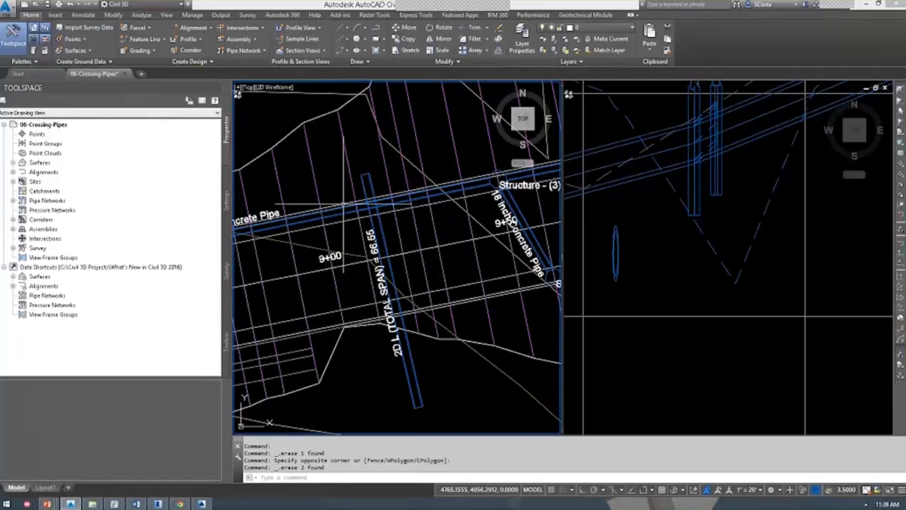
{"action": "left_click", "coordinate": [351, 211]}
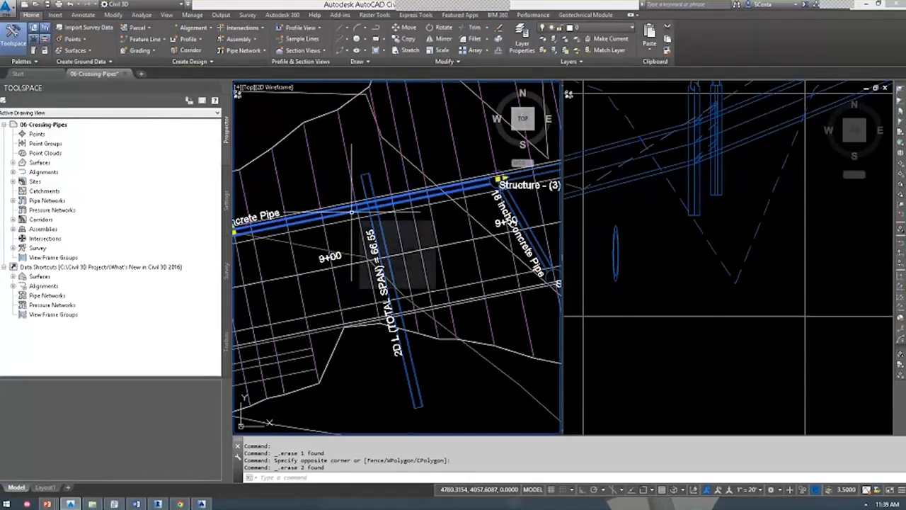
{"action": "left_click", "coordinate": [370, 212]}
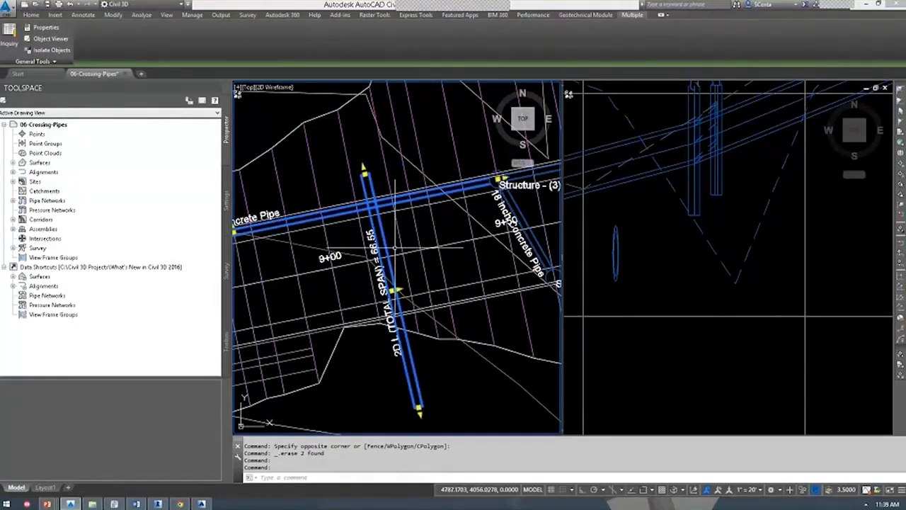
{"action": "scroll", "coordinate": [413, 227], "scroll_direction": "down", "scroll_amount": 1}
{"action": "key", "text": "Escape"}
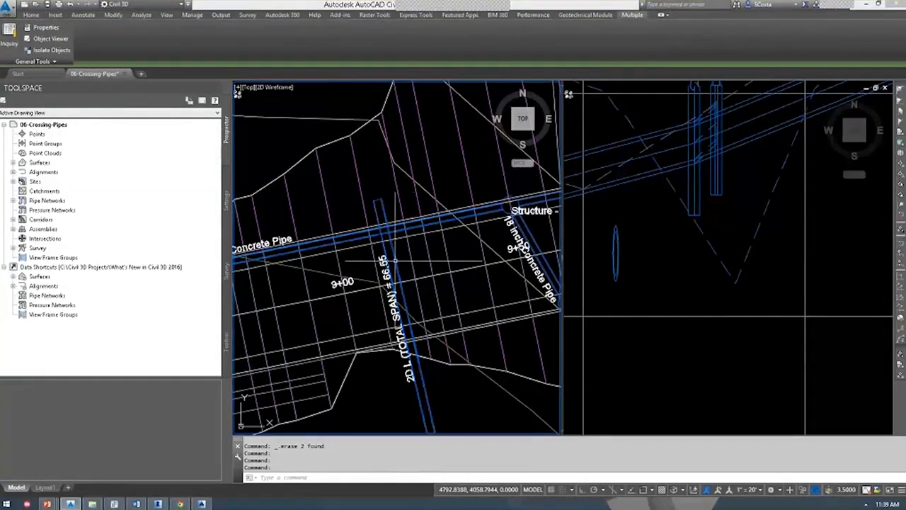
{"action": "scroll", "coordinate": [393, 256], "scroll_direction": "down", "scroll_amount": 2}
{"action": "key", "text": "Escape"}
{"action": "scroll", "coordinate": [416, 235], "scroll_direction": "down", "scroll_amount": 2}
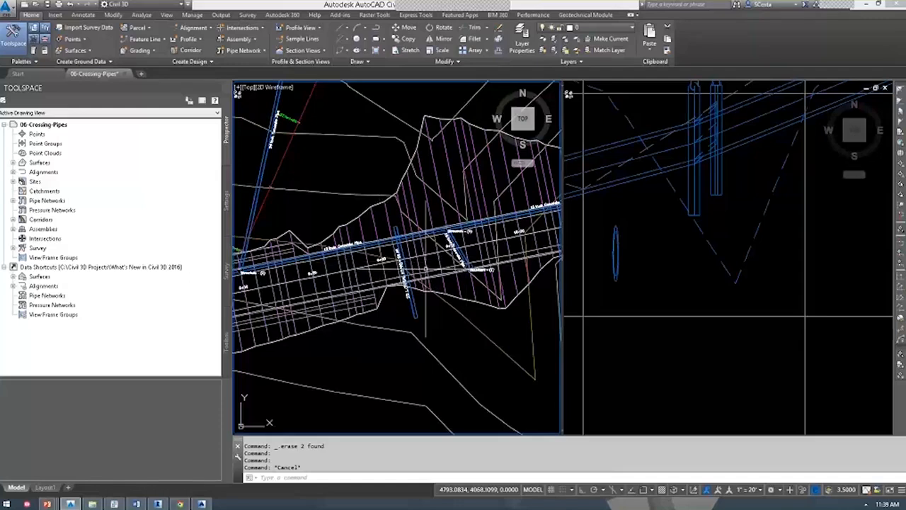
Erase the old crossing-pipe ellipse from the profile view.
{"action": "left_click", "coordinate": [607, 248]}
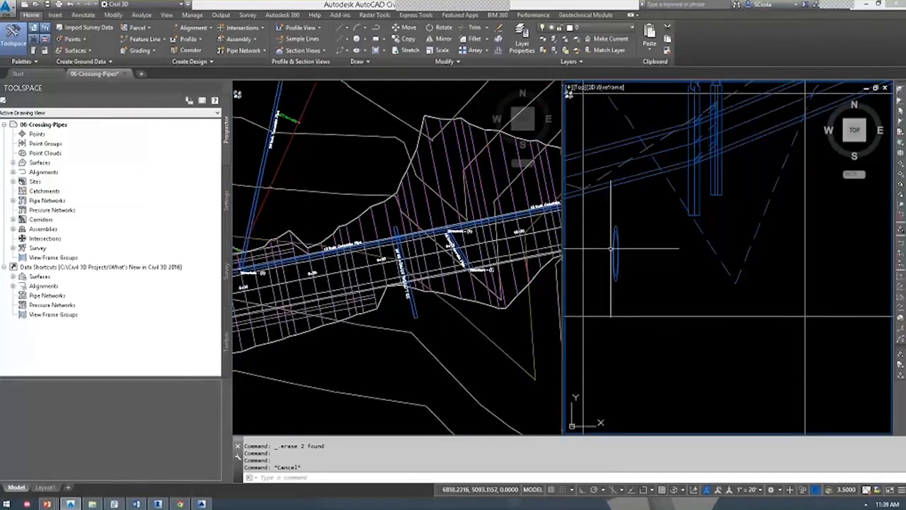
{"action": "left_click", "coordinate": [616, 249]}
{"action": "left_click", "coordinate": [613, 249]}
{"action": "key", "text": "Delete"}
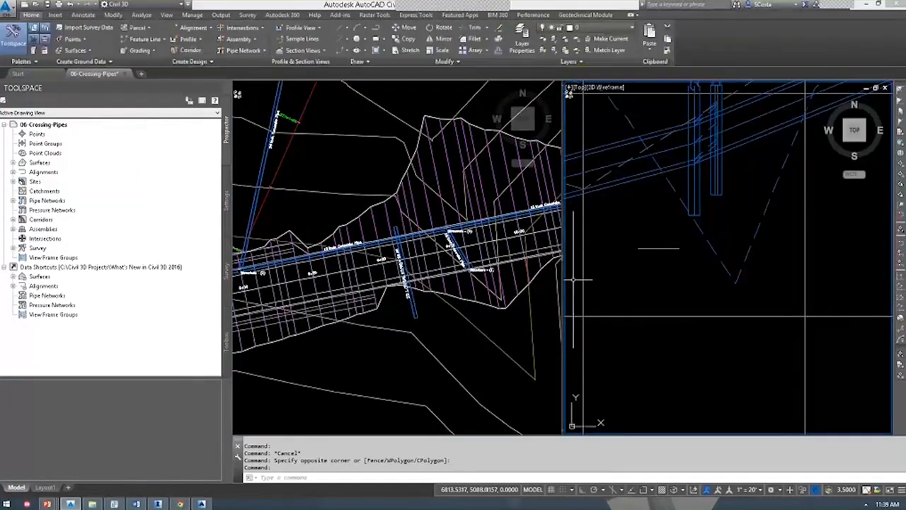
Select the 2D L crossing pipe in the plan view.
{"action": "left_click", "coordinate": [396, 283]}
{"action": "scroll", "coordinate": [476, 313], "scroll_direction": "up", "scroll_amount": 2}
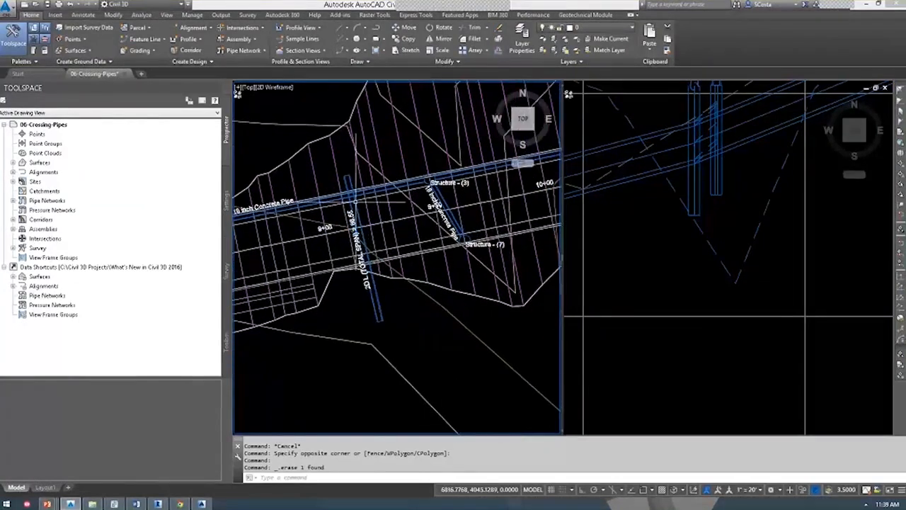
{"action": "scroll", "coordinate": [356, 203], "scroll_direction": "up", "scroll_amount": 2}
{"action": "left_click", "coordinate": [356, 213]}
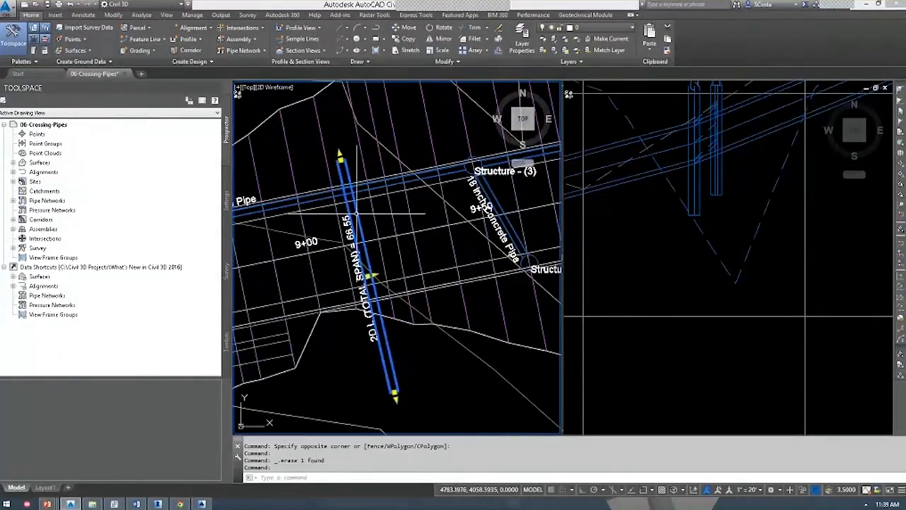
Draw the selected 2D L (TOTAL SPAN) pipe into the profile view as a crossing part.
{"action": "right_click", "coordinate": [369, 206]}
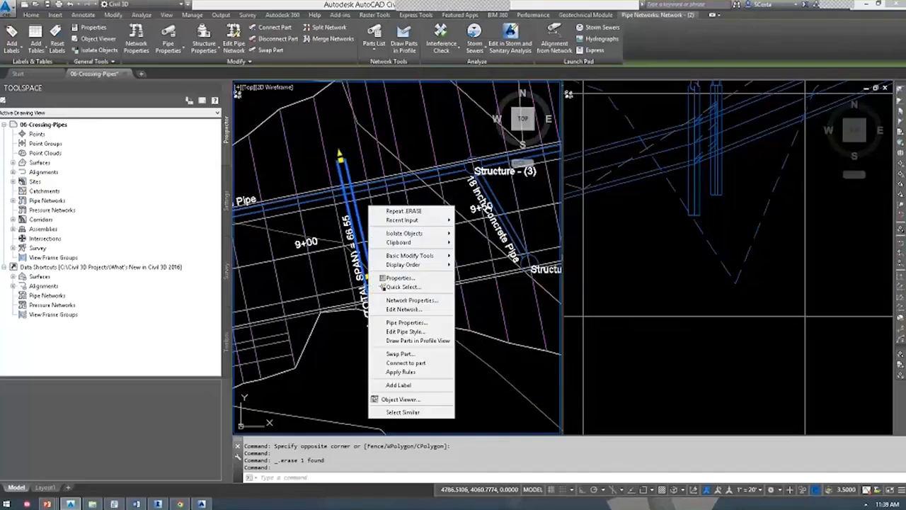
{"action": "left_click", "coordinate": [407, 341]}
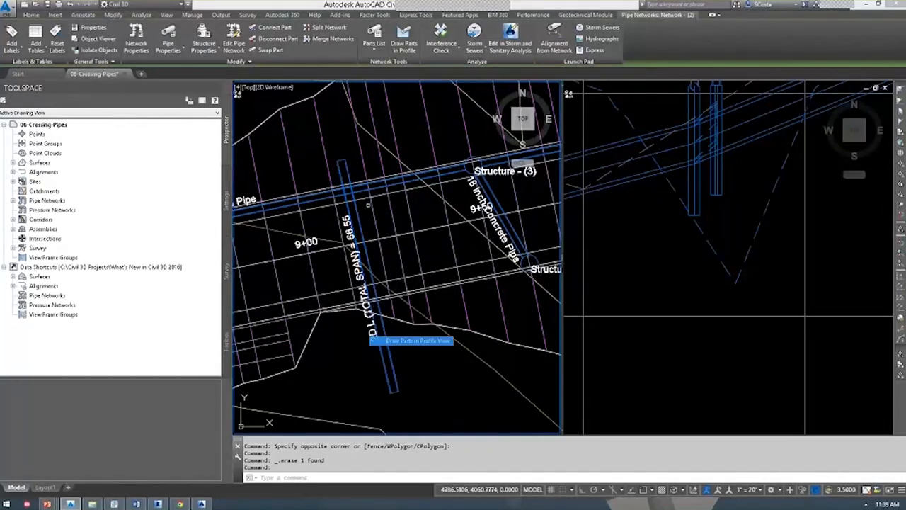
{"action": "left_click", "coordinate": [601, 312]}
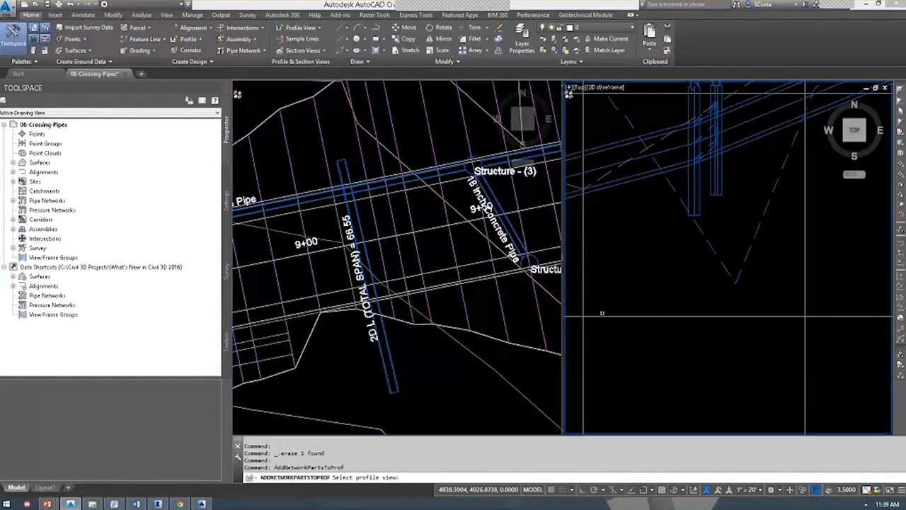
{"action": "left_click", "coordinate": [600, 313]}
{"action": "middle_click_drag", "start_coordinate": [622, 276], "coordinate": [703, 276]}
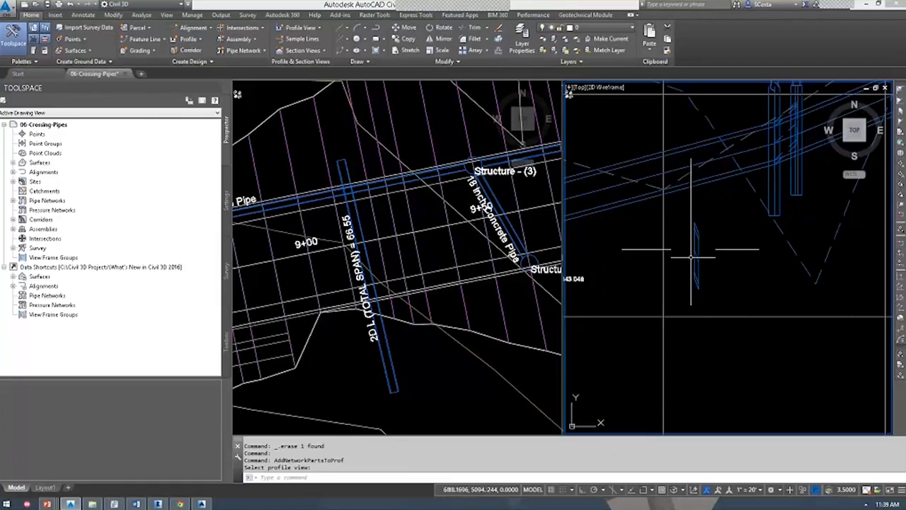
{"action": "left_click", "coordinate": [663, 239]}
{"action": "right_click", "coordinate": [613, 242]}
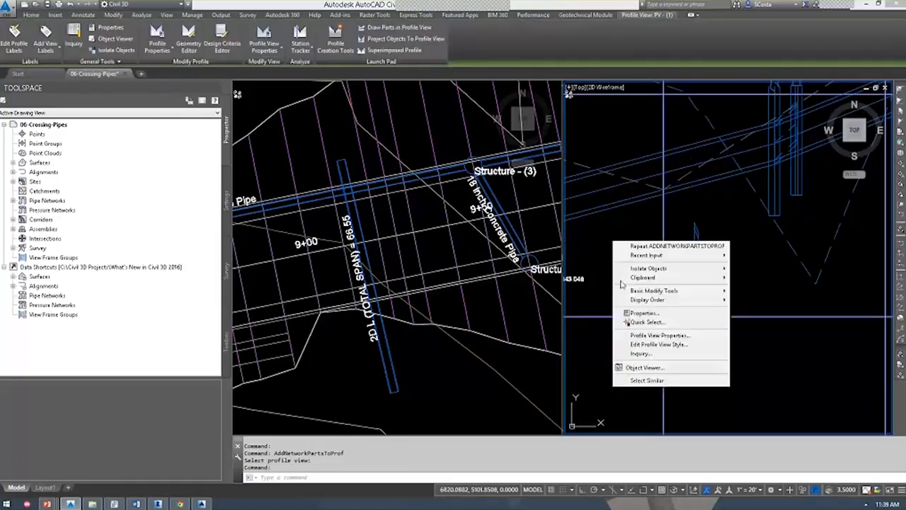
Override Pipe - (11) under Network - (2) with the Crossing style in the profile view properties.
{"action": "left_click", "coordinate": [658, 335]}
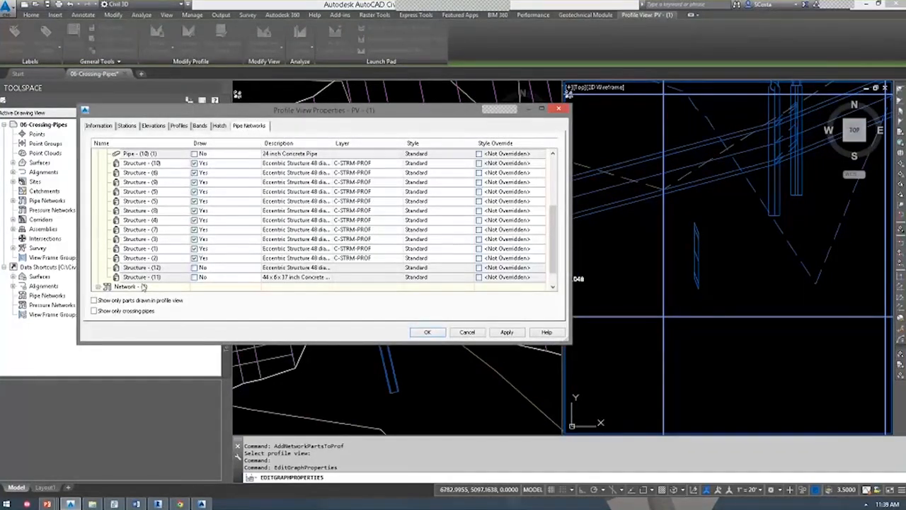
{"action": "left_click", "coordinate": [418, 277]}
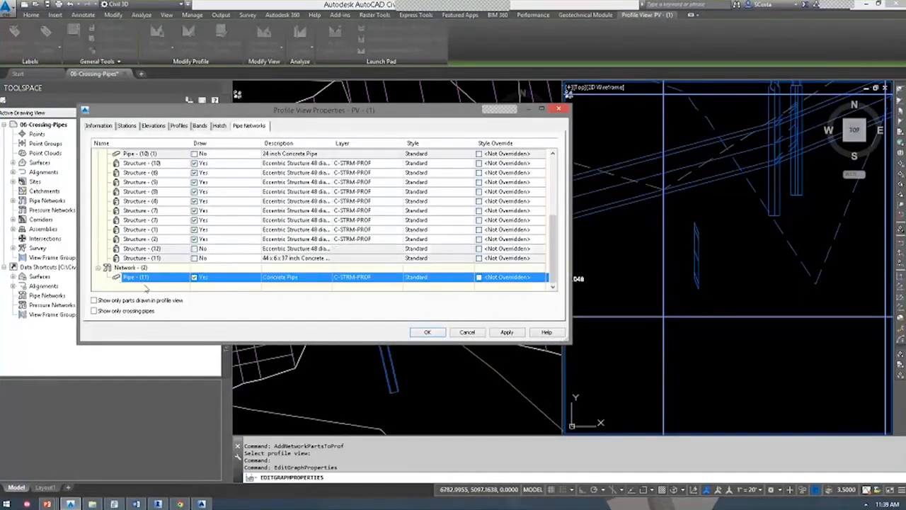
{"action": "left_click", "coordinate": [480, 277]}
{"action": "left_click", "coordinate": [569, 211]}
{"action": "left_click", "coordinate": [588, 220]}
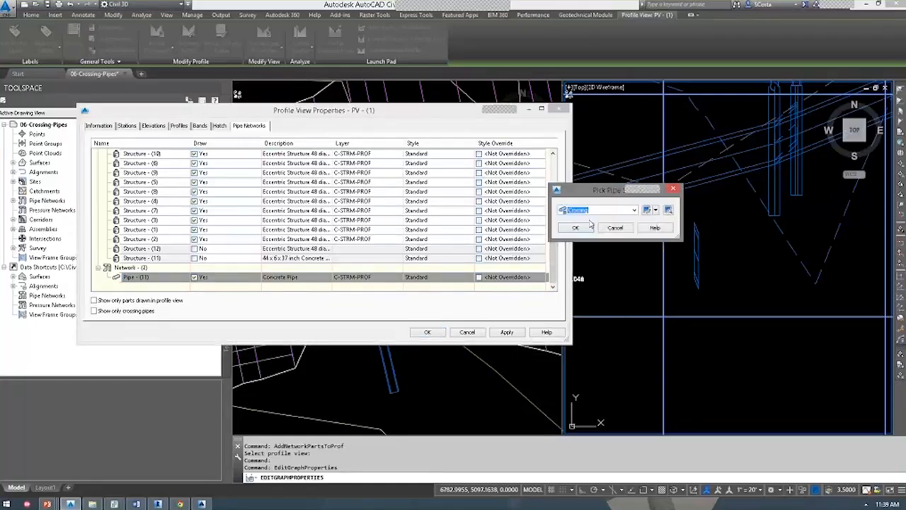
{"action": "left_click", "coordinate": [575, 227]}
{"action": "left_click", "coordinate": [427, 332]}
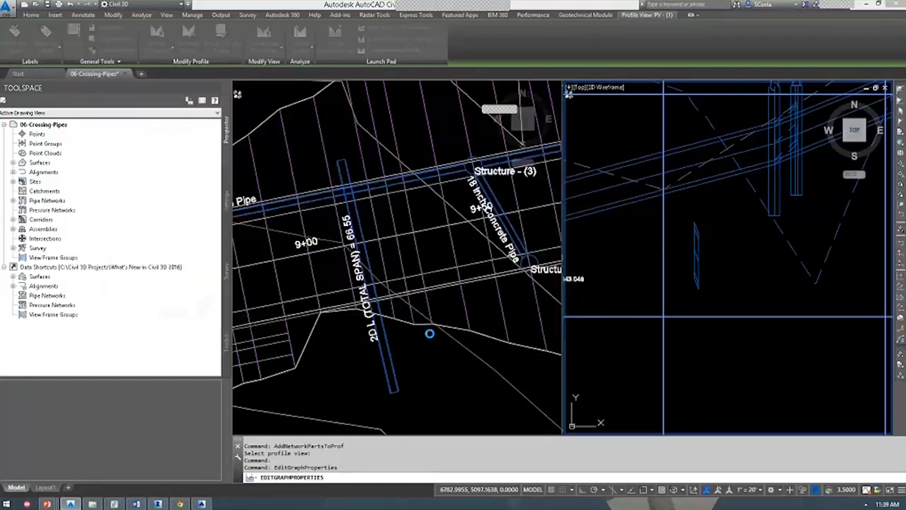
{"action": "scroll", "coordinate": [716, 248], "scroll_direction": "up", "scroll_amount": 4}
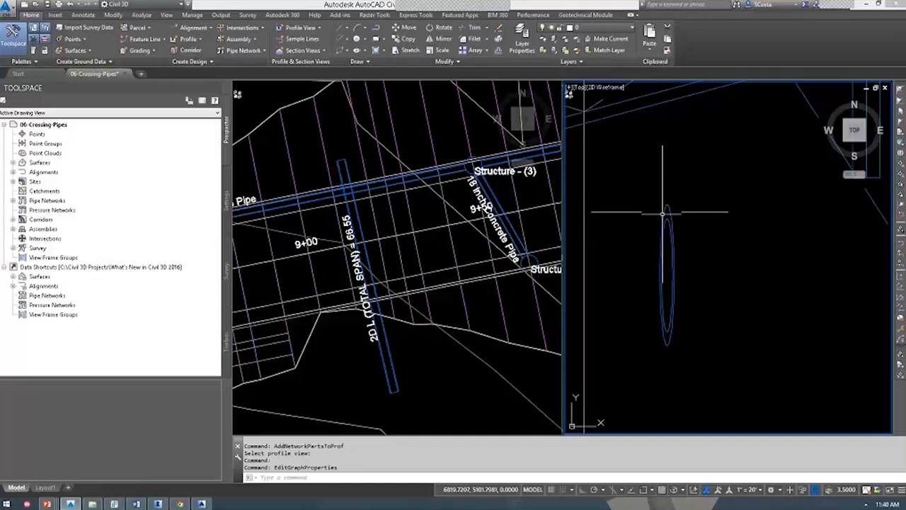
Open Add Pipe Network Labels for the crossing pipe with label type Single Part Profile.
{"action": "left_click", "coordinate": [664, 211]}
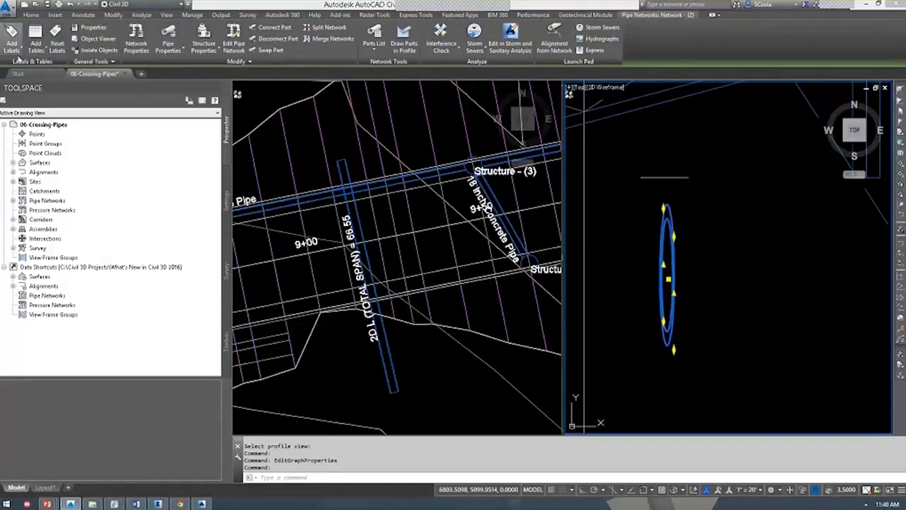
{"action": "left_click", "coordinate": [12, 43]}
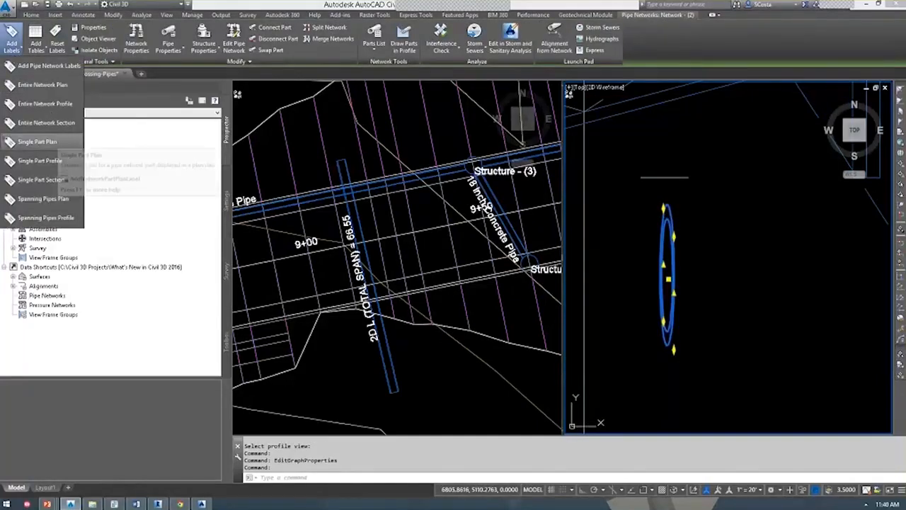
{"action": "left_click", "coordinate": [46, 66]}
{"action": "left_click_drag", "start_coordinate": [377, 179], "coordinate": [358, 161]}
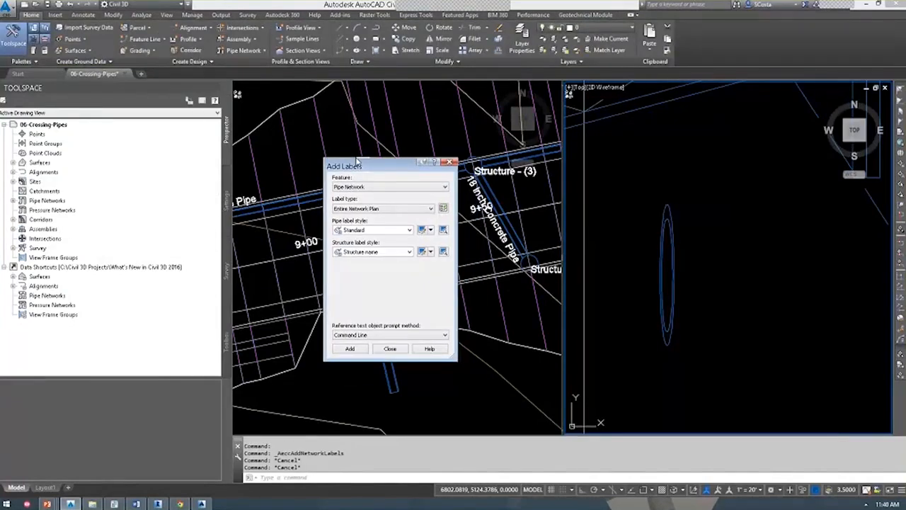
{"action": "left_click", "coordinate": [361, 209]}
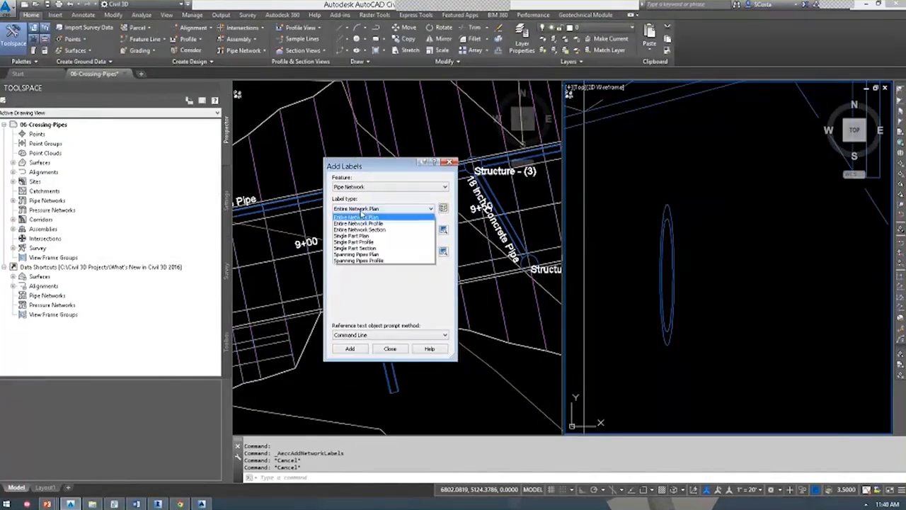
{"action": "left_click", "coordinate": [365, 242]}
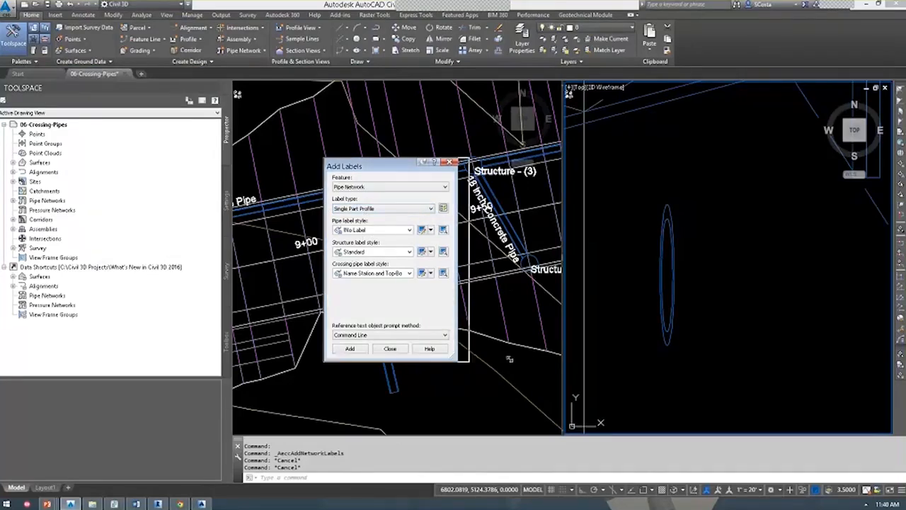
{"action": "left_click_drag", "start_coordinate": [458, 360], "coordinate": [515, 360]}
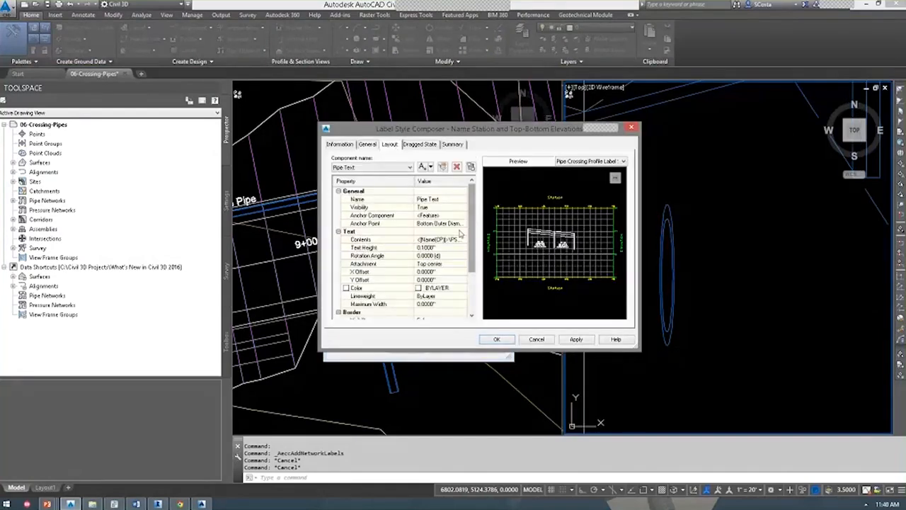
Review the Name Station and Top-Bottom Elevations label contents, closing the editors without changes.
{"action": "left_click", "coordinate": [450, 240]}
{"action": "left_click", "coordinate": [463, 240]}
{"action": "left_click_drag", "start_coordinate": [905, 162], "coordinate": [526, 163]}
{"action": "left_click", "coordinate": [365, 200]}
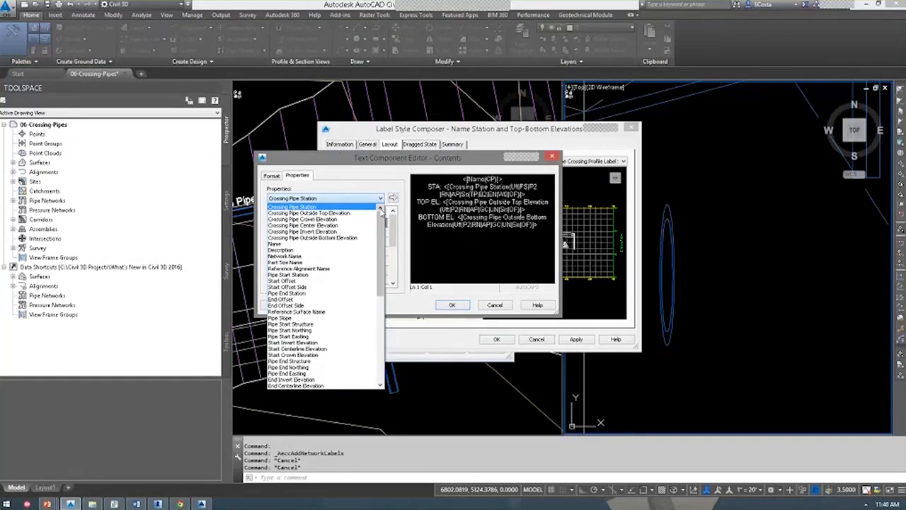
{"action": "left_click_drag", "start_coordinate": [381, 244], "coordinate": [377, 222]}
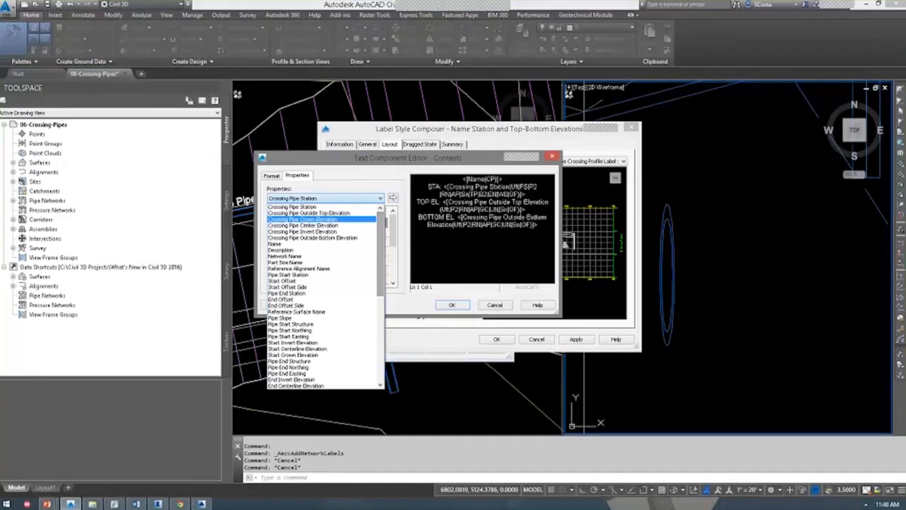
{"action": "left_click", "coordinate": [498, 306]}
{"action": "left_click", "coordinate": [452, 305]}
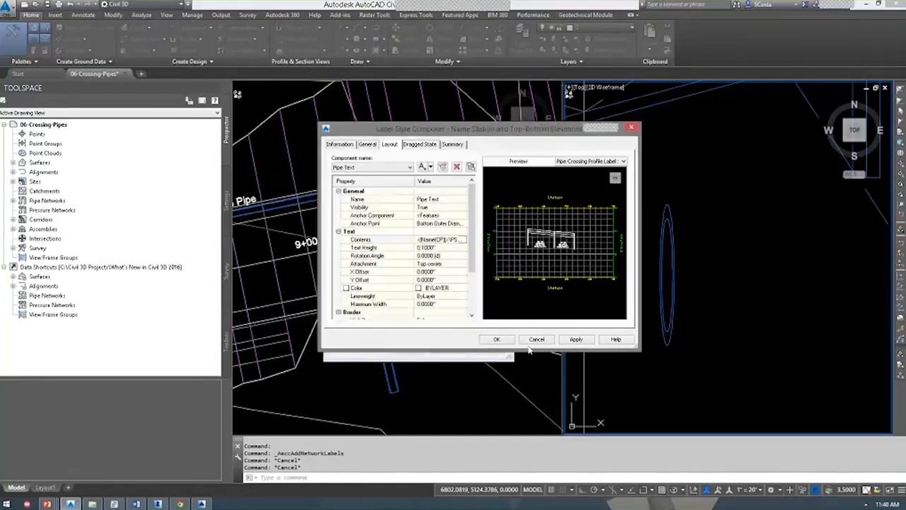
{"action": "left_click", "coordinate": [536, 339]}
Label the crossing pipe in the profile with its name, station, top and bottom elevations.
{"action": "left_click", "coordinate": [406, 349]}
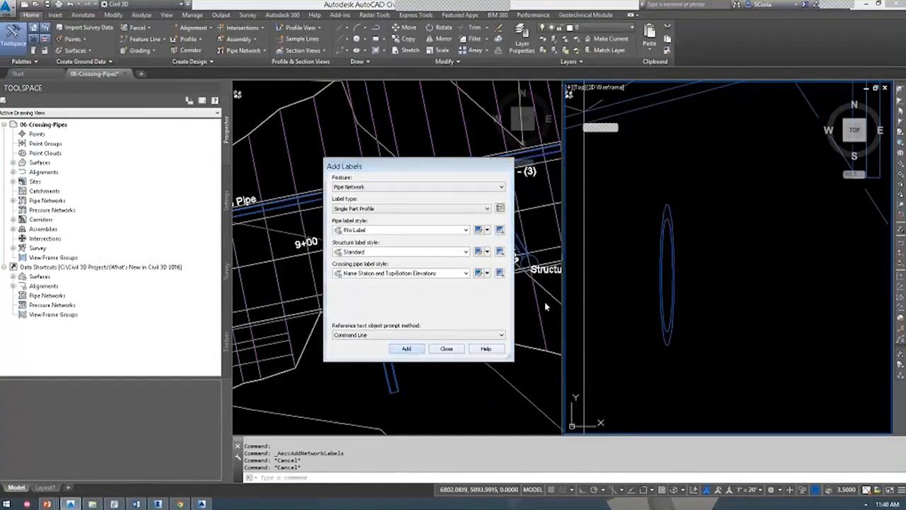
{"action": "left_click", "coordinate": [659, 256]}
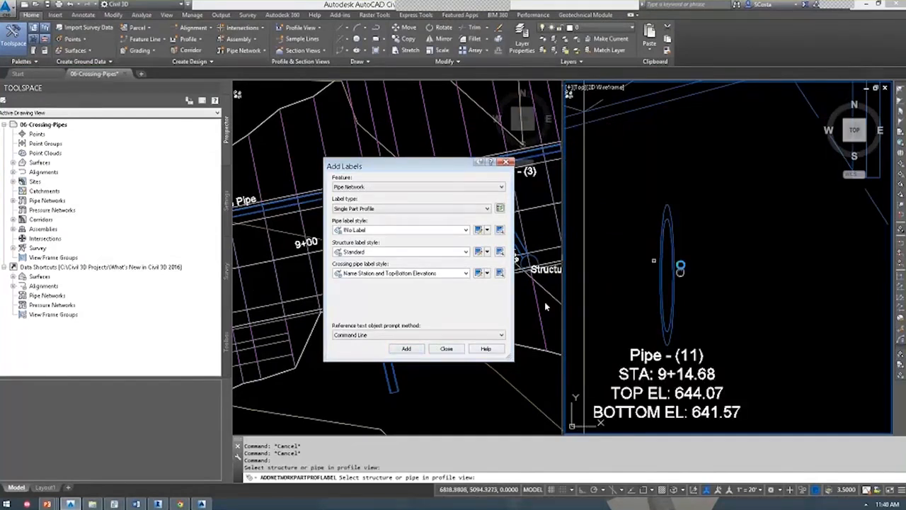
{"action": "middle_click_drag", "start_coordinate": [583, 433], "coordinate": [607, 356]}
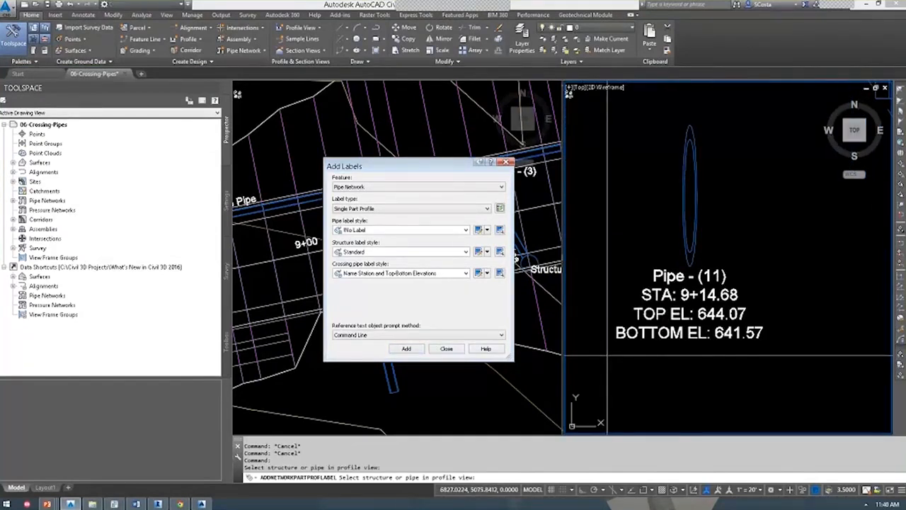
{"action": "left_click", "coordinate": [505, 164]}
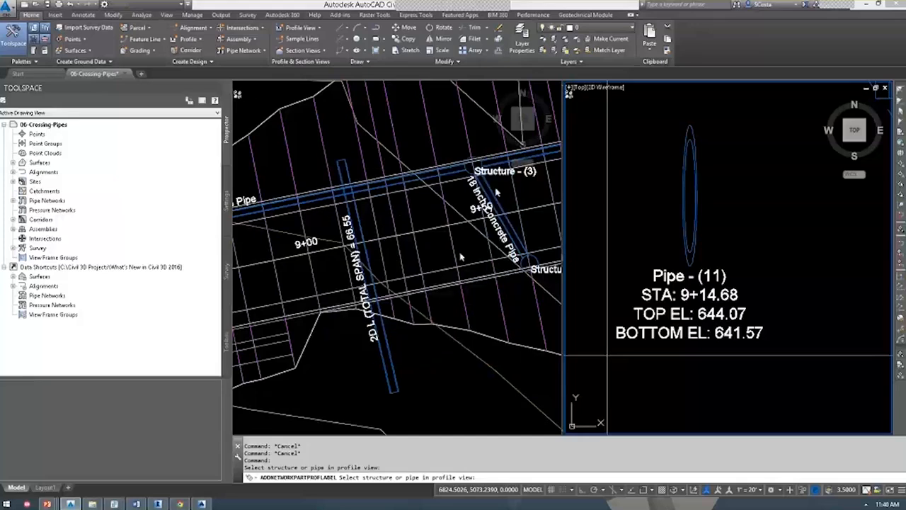
Select the crossing pipe in the plan view.
{"action": "left_click", "coordinate": [461, 257]}
{"action": "key", "text": "Escape"}
{"action": "left_click", "coordinate": [452, 239]}
{"action": "key", "text": "Escape"}
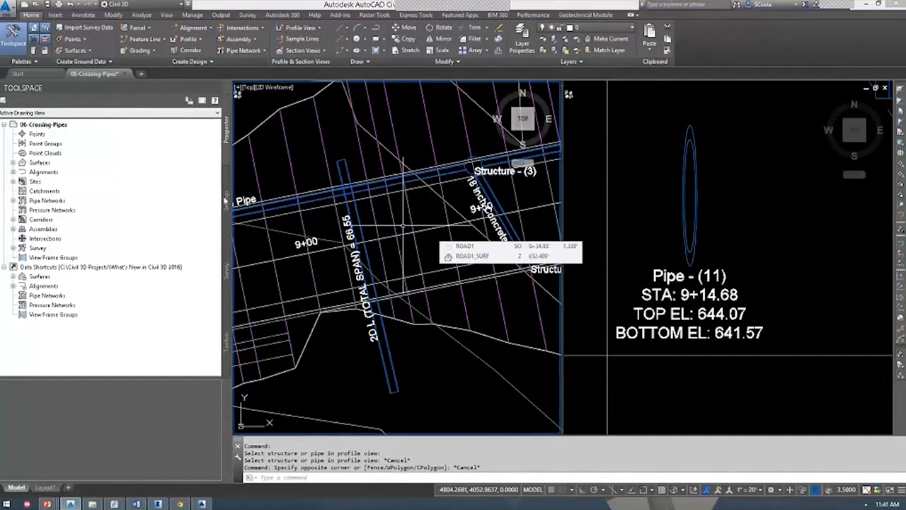
{"action": "mouse_move", "coordinate": [397, 185]}
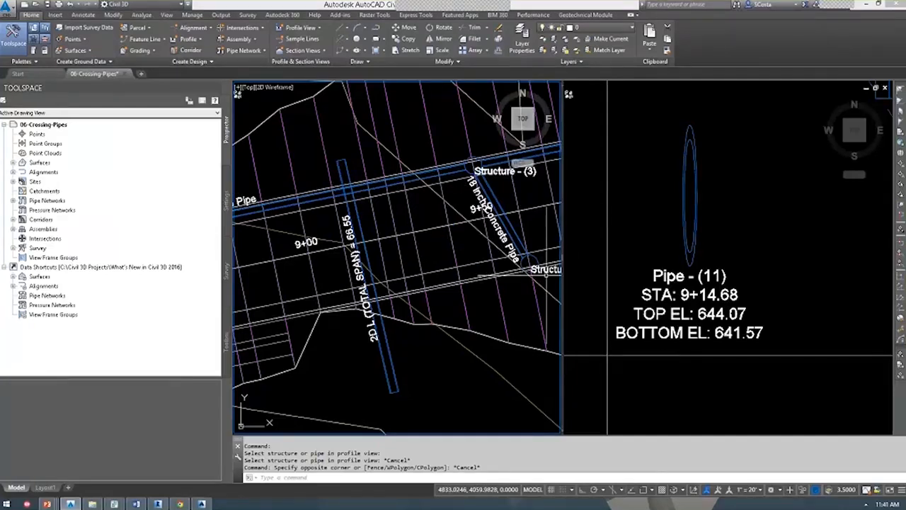
{"action": "left_click", "coordinate": [395, 368]}
Set the crossing pipe's slope to 2.25% and check the updated profile label elevations.
{"action": "double_click", "coordinate": [394, 369]}
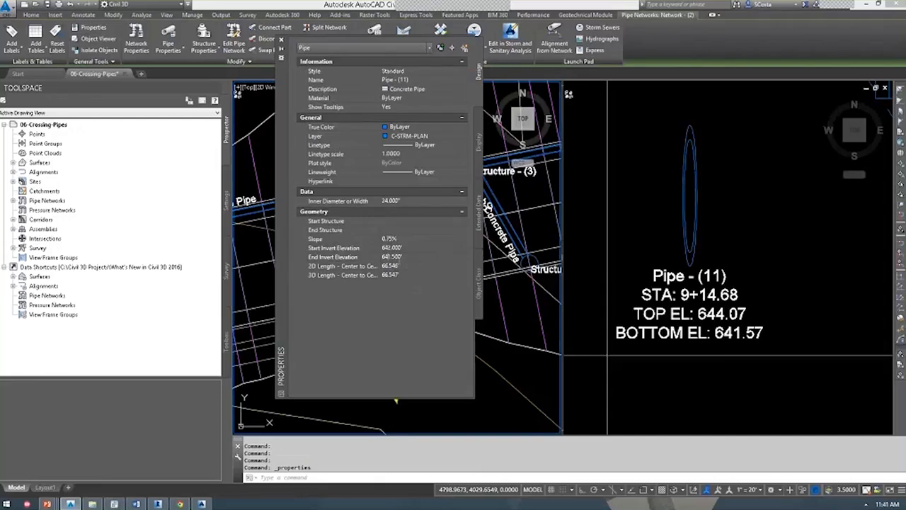
{"action": "key", "text": "Return"}
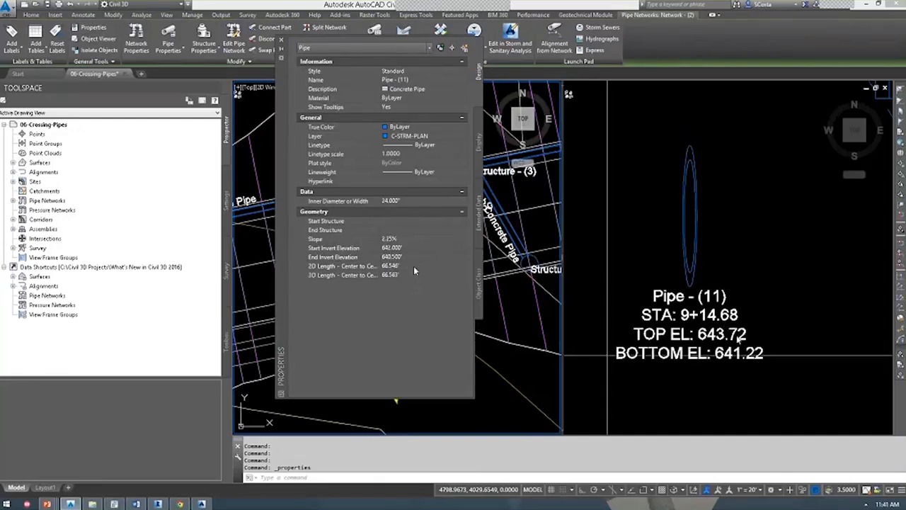
{"action": "left_click", "coordinate": [765, 290]}
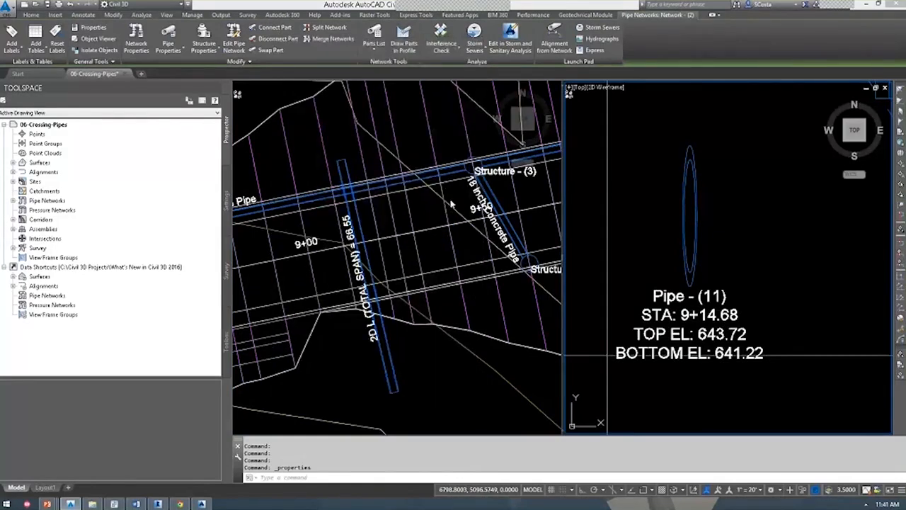
{"action": "key", "text": "Escape"}
{"action": "key", "text": "Escape"}
{"action": "left_click", "coordinate": [429, 173]}
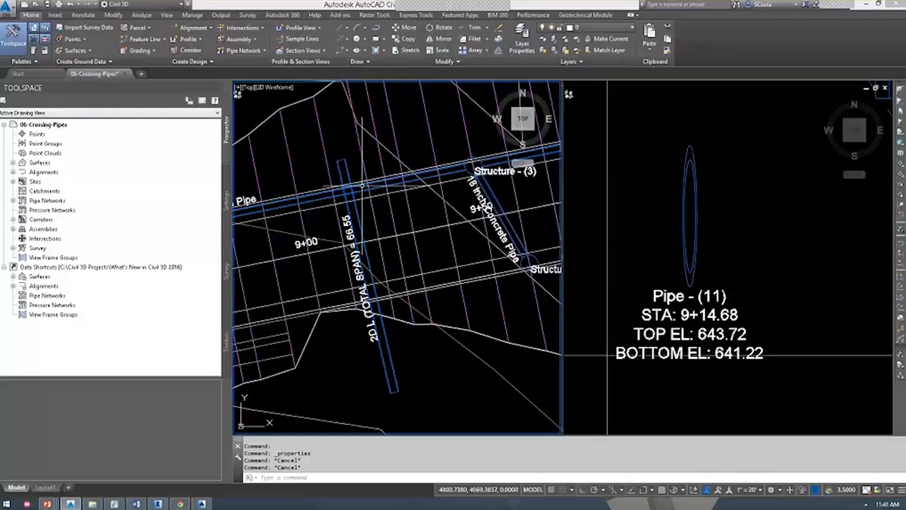
Pan to the corridor and maximize the plan viewport.
{"action": "scroll", "coordinate": [429, 174], "scroll_direction": "down", "scroll_amount": 4}
{"action": "middle_click_drag", "start_coordinate": [376, 213], "coordinate": [408, 254]}
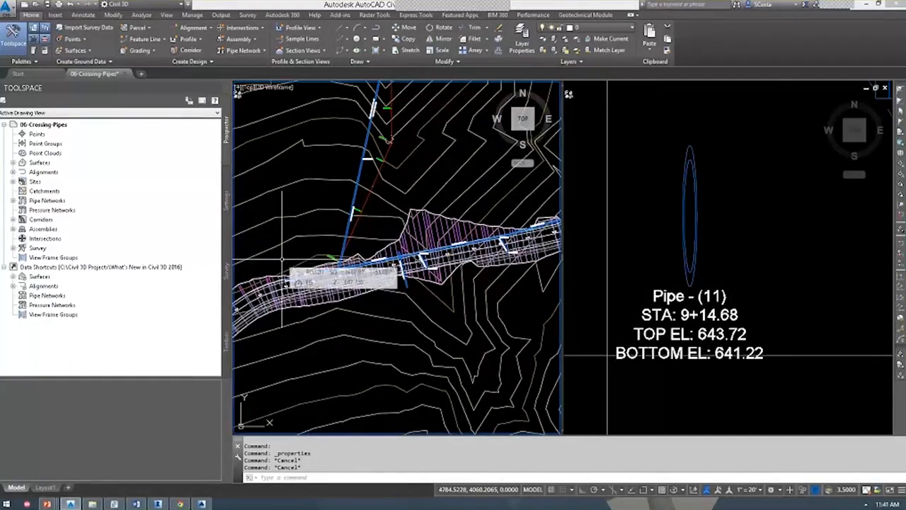
{"action": "middle_click_drag", "start_coordinate": [294, 252], "coordinate": [317, 208]}
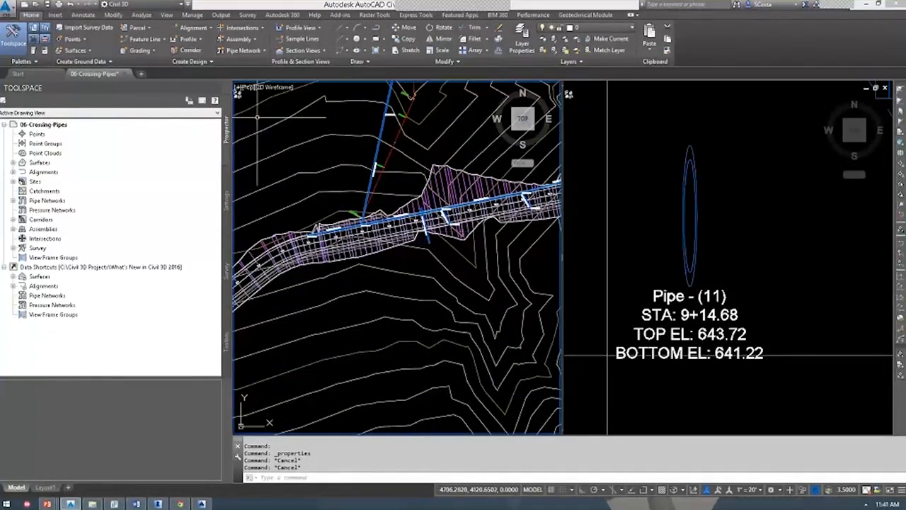
{"action": "left_click", "coordinate": [238, 86]}
{"action": "left_click", "coordinate": [265, 97]}
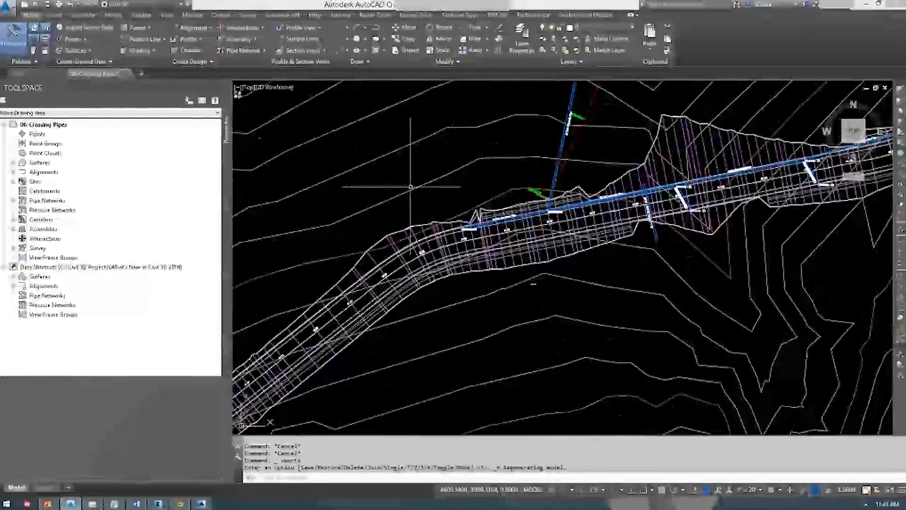
{"action": "key", "text": "Escape"}
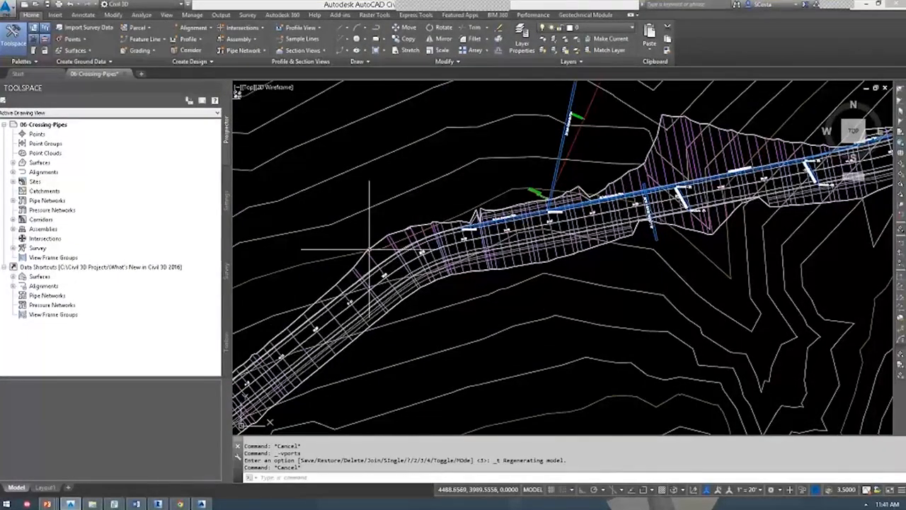
{"action": "scroll", "coordinate": [374, 258], "scroll_direction": "up", "scroll_amount": 3}
Send the corridor to the back of the draw order and start the Sample Lines command.
{"action": "left_click", "coordinate": [379, 269]}
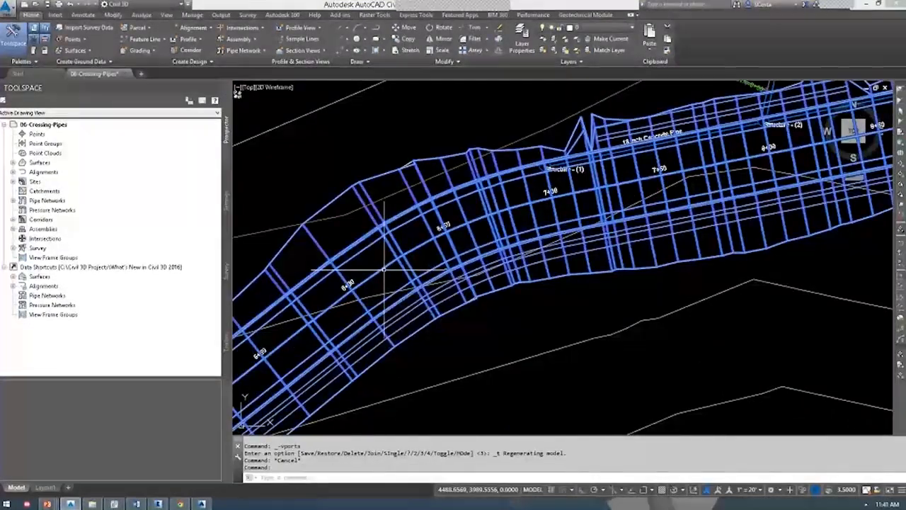
{"action": "right_click", "coordinate": [383, 264]}
{"action": "mouse_move", "coordinate": [430, 331]}
{"action": "left_click", "coordinate": [504, 340]}
{"action": "key", "text": "Escape"}
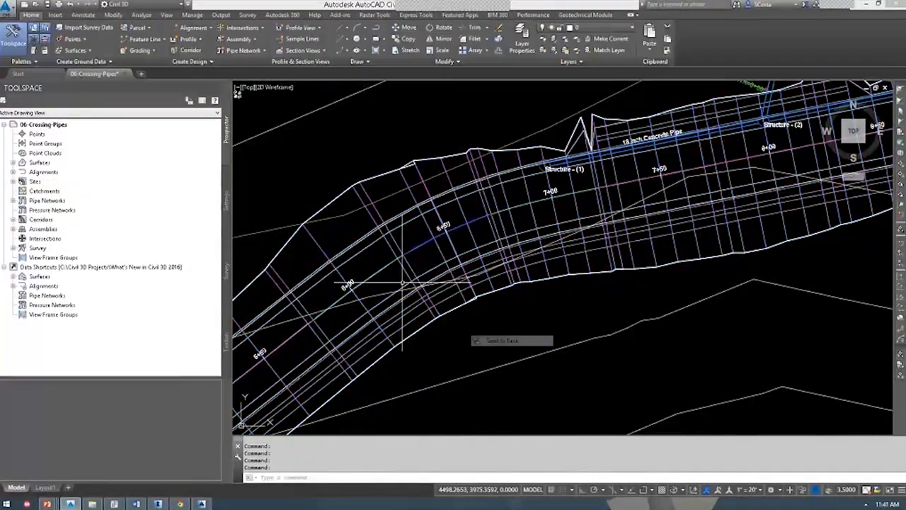
{"action": "left_click", "coordinate": [392, 268]}
{"action": "scroll", "coordinate": [381, 252], "scroll_direction": "down", "scroll_amount": 2}
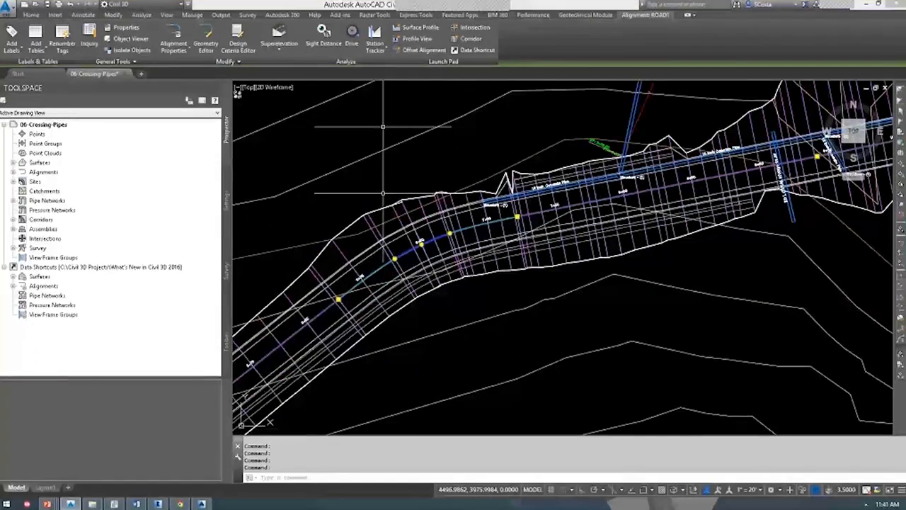
{"action": "key", "text": "Escape"}
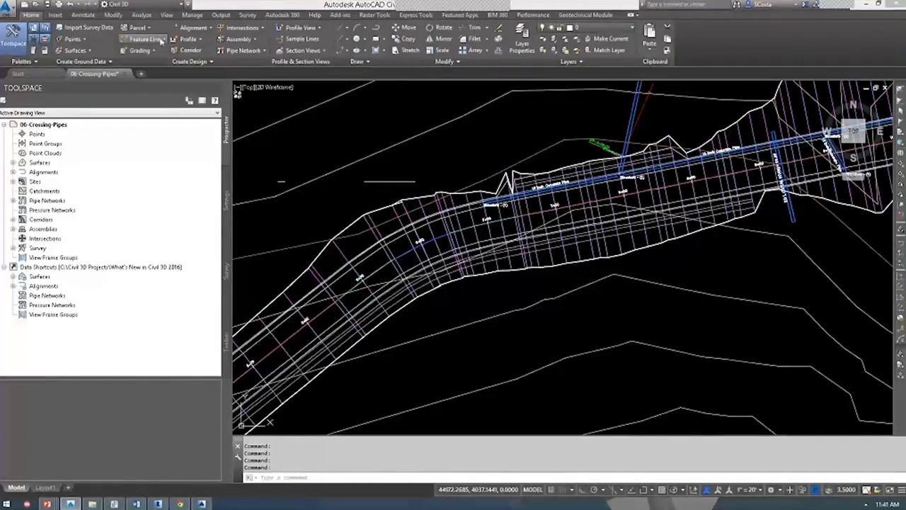
{"action": "left_click", "coordinate": [303, 39]}
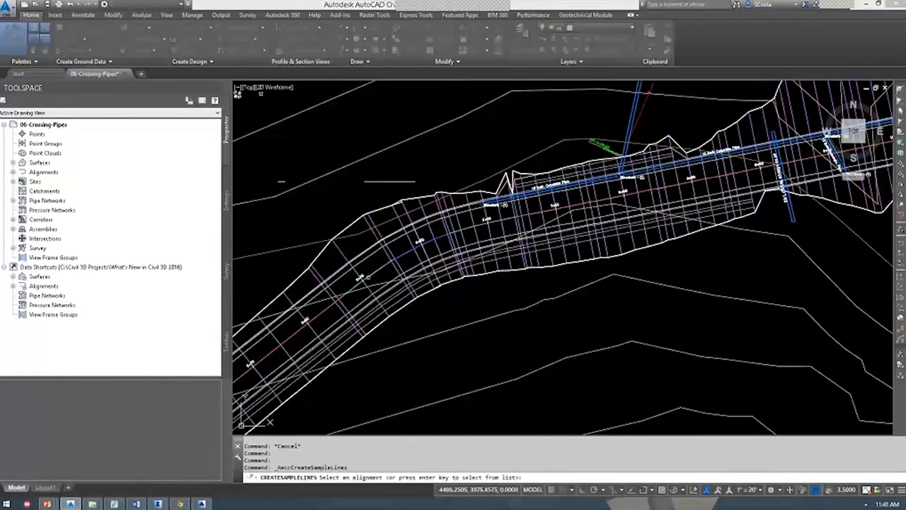
Add a sample line on ROAD1 at station 550 with 100' left and right swaths.
{"action": "left_click", "coordinate": [548, 208]}
{"action": "left_click", "coordinate": [517, 325]}
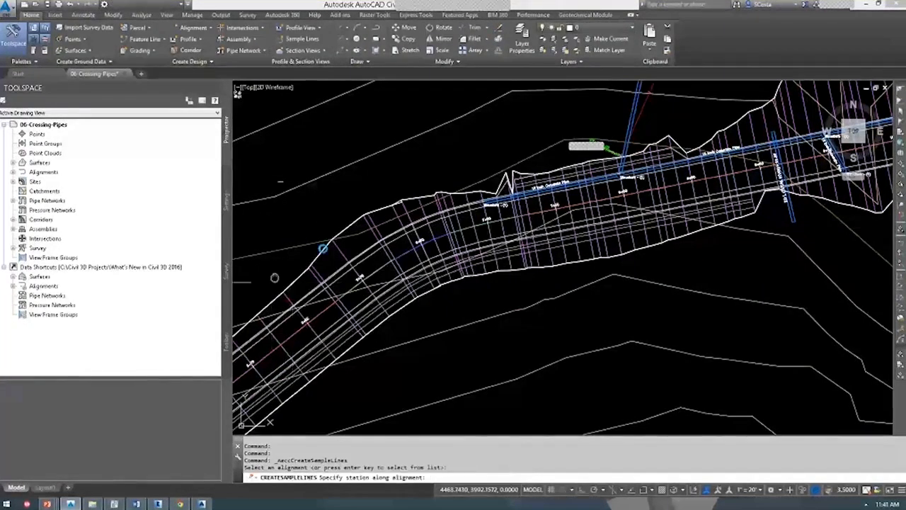
{"action": "scroll", "coordinate": [394, 181], "scroll_direction": "up", "scroll_amount": 3}
{"action": "type", "text": "550"}
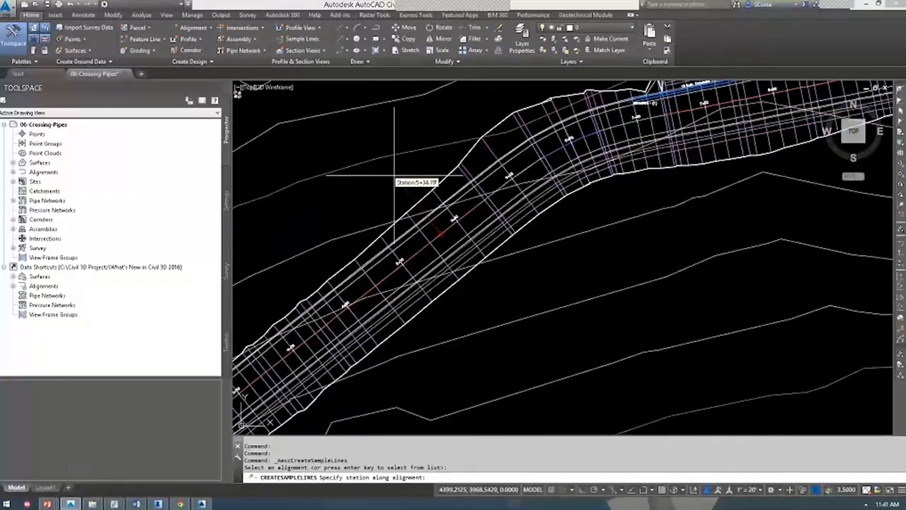
{"action": "key", "text": "Return"}
{"action": "type", "text": "-100"}
{"action": "key", "text": "Return"}
{"action": "type", "text": "100"}
{"action": "key", "text": "Return"}
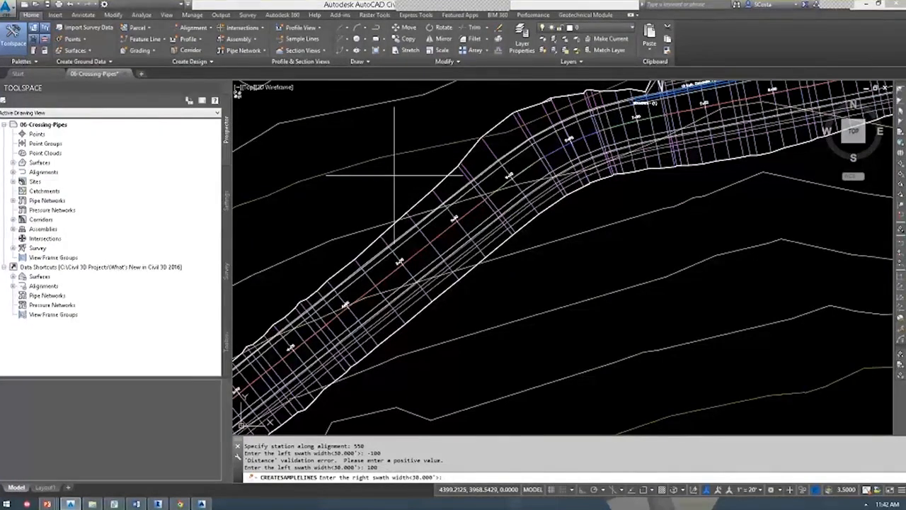
{"action": "type", "text": "100"}
{"action": "key", "text": "Return"}
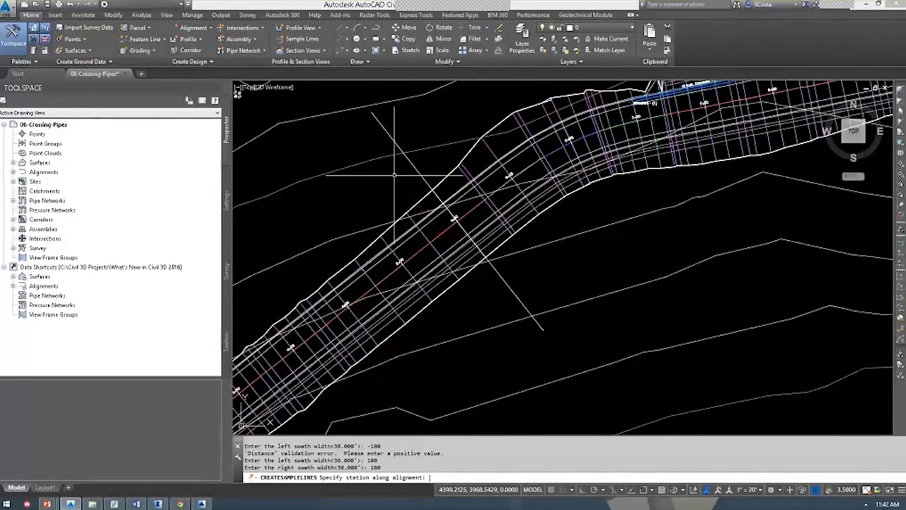
{"action": "key", "text": "Return"}
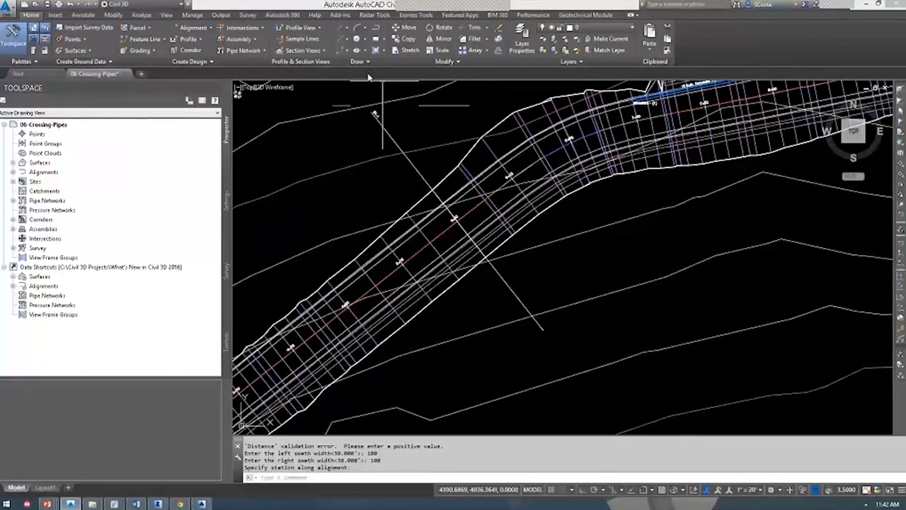
Create a single section view for the sample line and place it in empty space.
{"action": "left_click", "coordinate": [302, 50]}
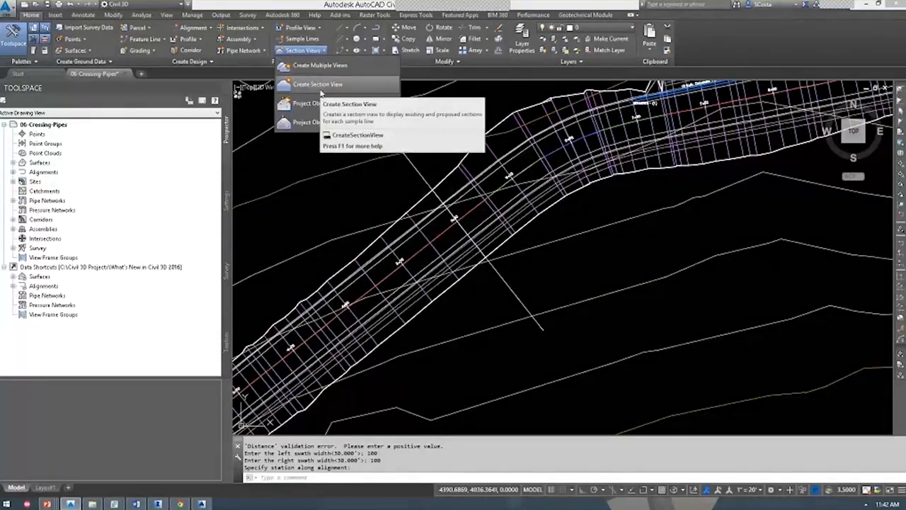
{"action": "left_click", "coordinate": [319, 86]}
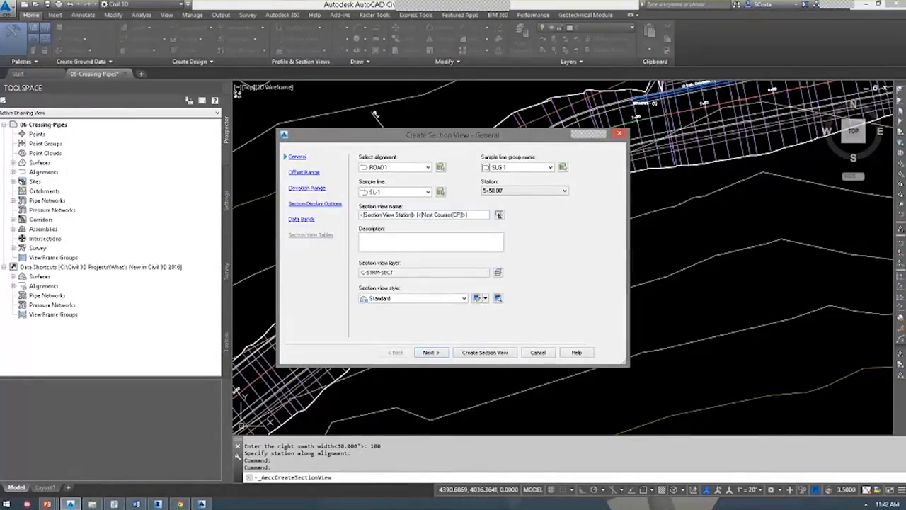
{"action": "left_click", "coordinate": [485, 351]}
{"action": "scroll", "coordinate": [566, 269], "scroll_direction": "down", "scroll_amount": 5}
{"action": "scroll", "coordinate": [789, 322], "scroll_direction": "up", "scroll_amount": 3}
{"action": "left_click", "coordinate": [790, 322]}
{"action": "scroll", "coordinate": [789, 322], "scroll_direction": "up", "scroll_amount": 6}
{"action": "scroll", "coordinate": [582, 309], "scroll_direction": "down", "scroll_amount": 2}
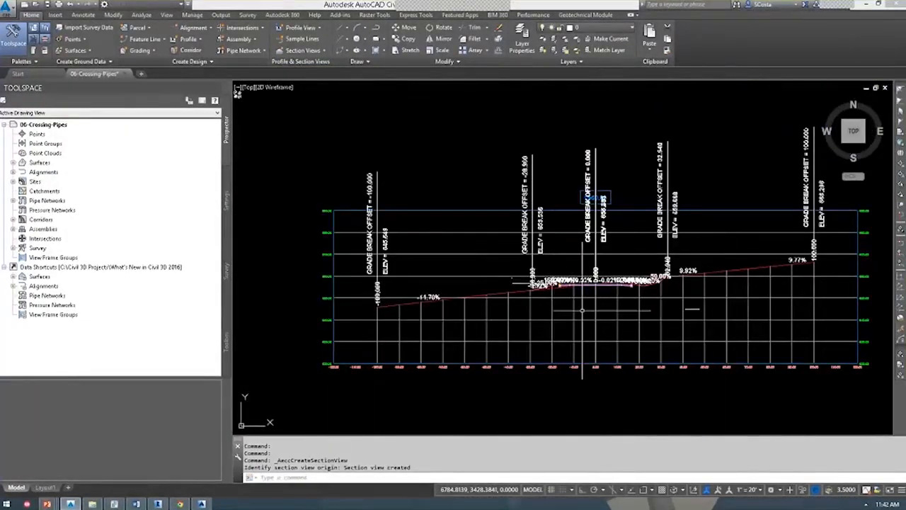
{"action": "scroll", "coordinate": [582, 310], "scroll_direction": "up", "scroll_amount": 2}
{"action": "scroll", "coordinate": [581, 309], "scroll_direction": "down", "scroll_amount": 2}
Delete the two overlapping labels in the section view.
{"action": "left_click", "coordinate": [601, 281]}
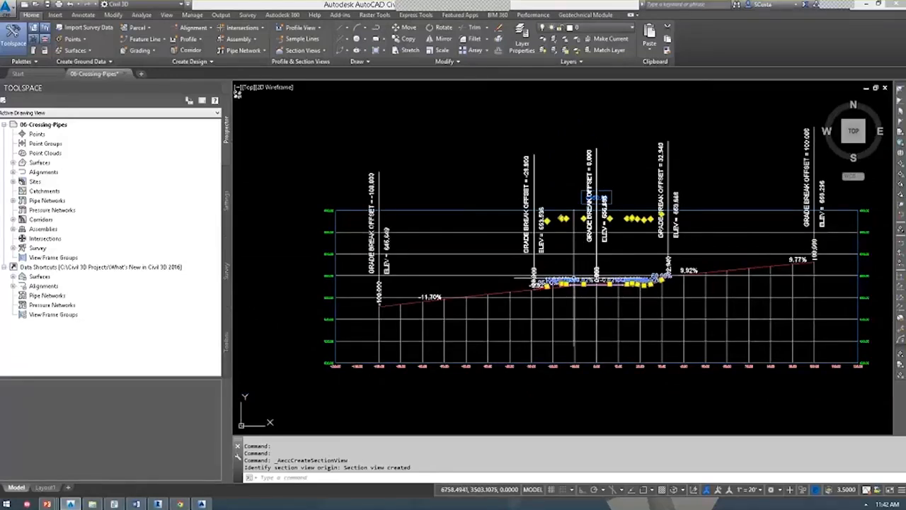
{"action": "key", "text": "Delete"}
{"action": "left_click", "coordinate": [566, 277]}
{"action": "key", "text": "Delete"}
{"action": "left_click", "coordinate": [575, 302]}
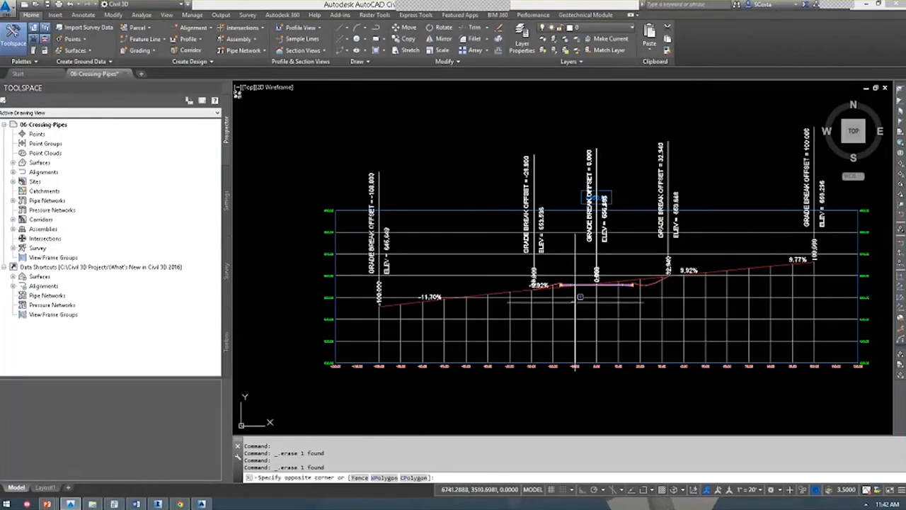
Set the section view style to run Right to left, then advance to the Data Exchange & Project Management slide.
{"action": "left_click", "coordinate": [386, 140]}
{"action": "right_click", "coordinate": [386, 140]}
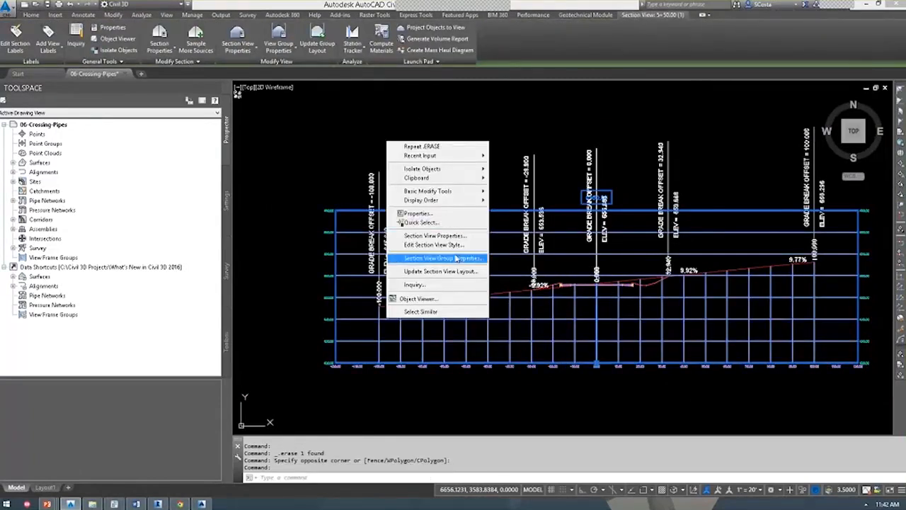
{"action": "left_click", "coordinate": [457, 245]}
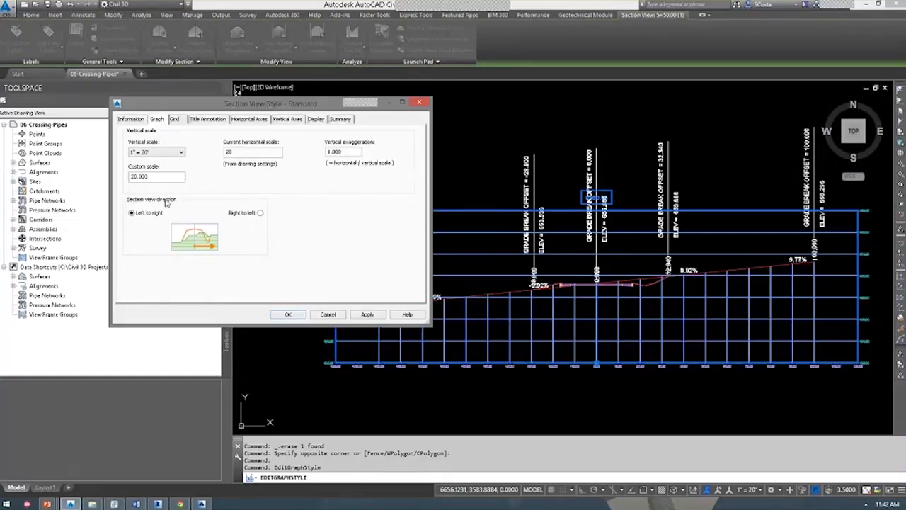
{"action": "left_click", "coordinate": [260, 212]}
{"action": "left_click", "coordinate": [367, 315]}
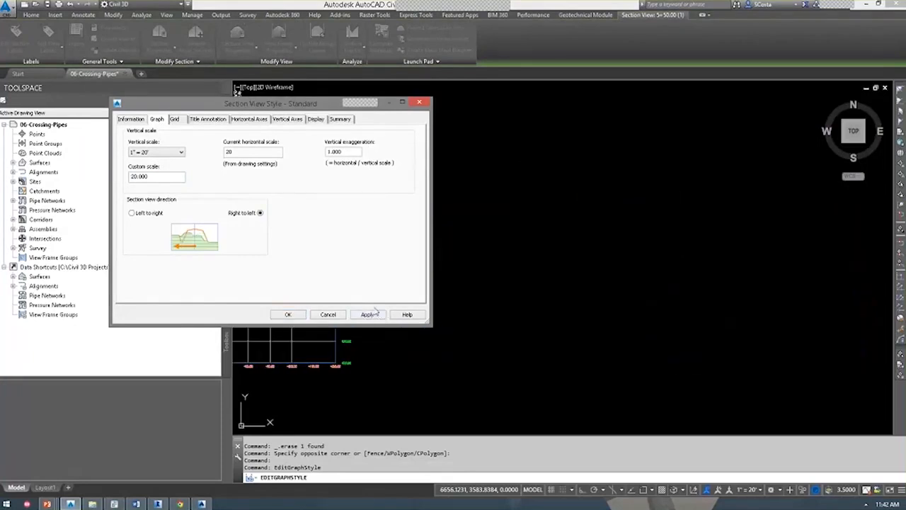
{"action": "key", "text": "Return"}
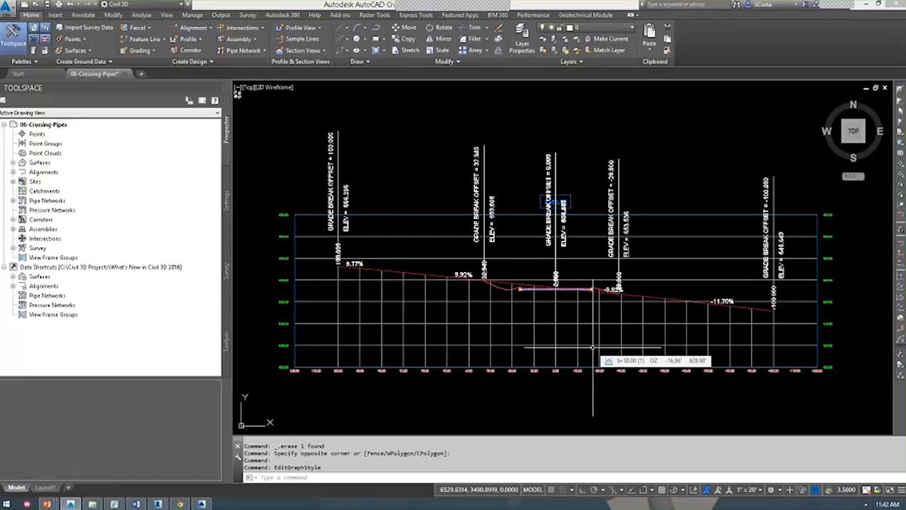
{"action": "key", "text": "alt+Tab"}
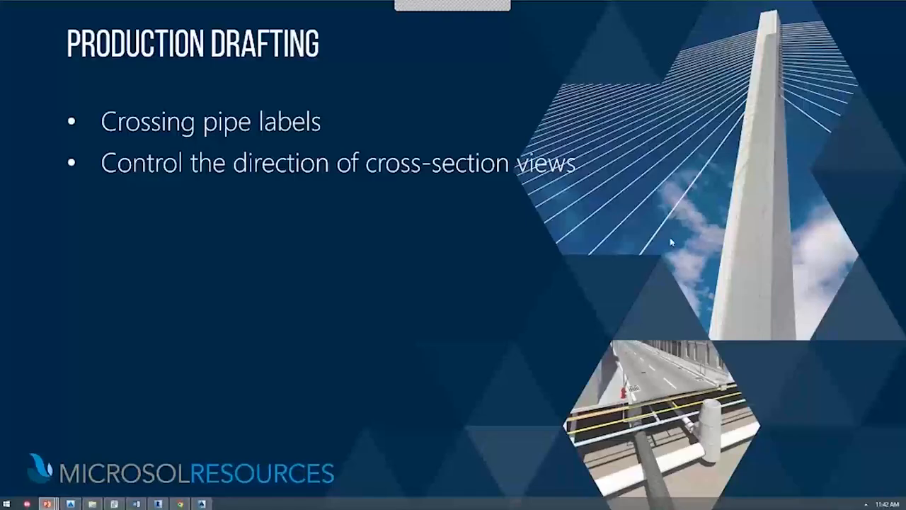
{"action": "left_click", "coordinate": [658, 242]}
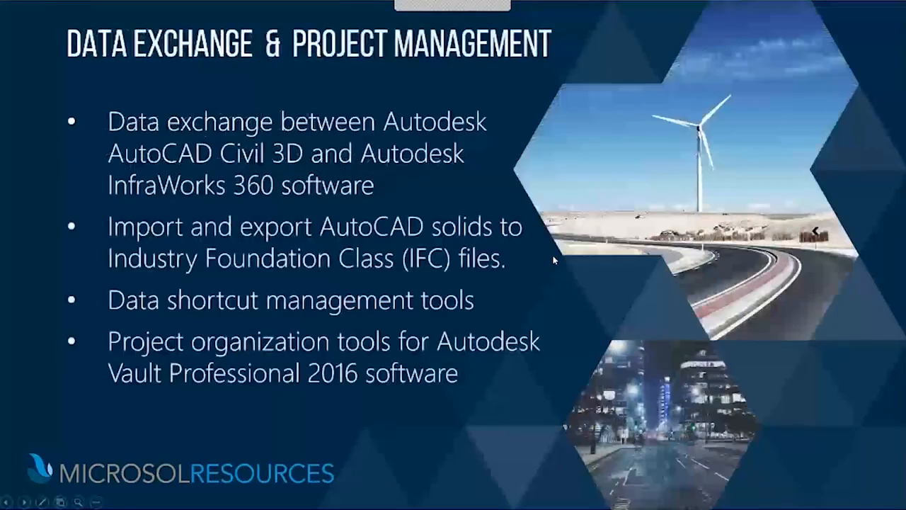
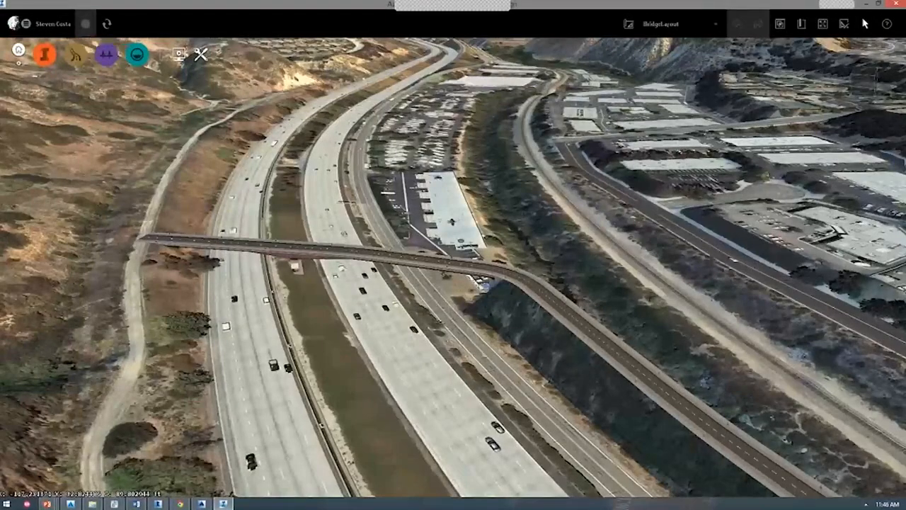
Tilt the InfraWorks bridge view to top-down and zoom out, then return to Civil 3D.
{"action": "left_click_drag", "start_coordinate": [368, 184], "coordinate": [367, 265]}
{"action": "scroll", "coordinate": [367, 265], "scroll_direction": "down", "scroll_amount": 4}
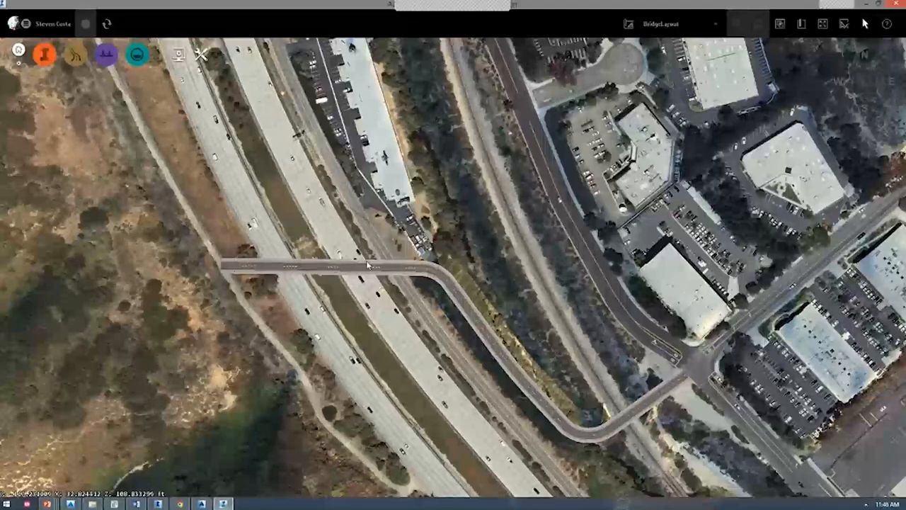
{"action": "key", "text": "alt+Tab"}
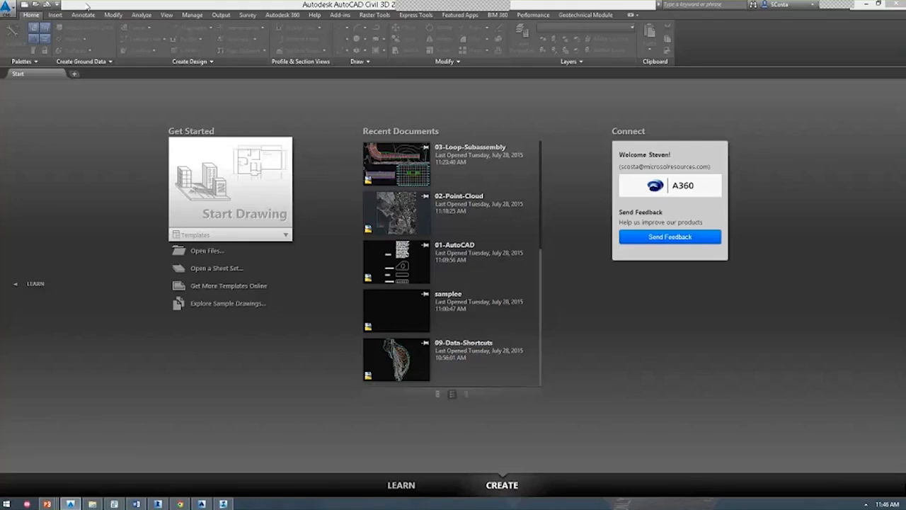
Open 05-Infraworks-Exchange.dwg from the exercise drawings folder.
{"action": "left_click", "coordinate": [37, 6]}
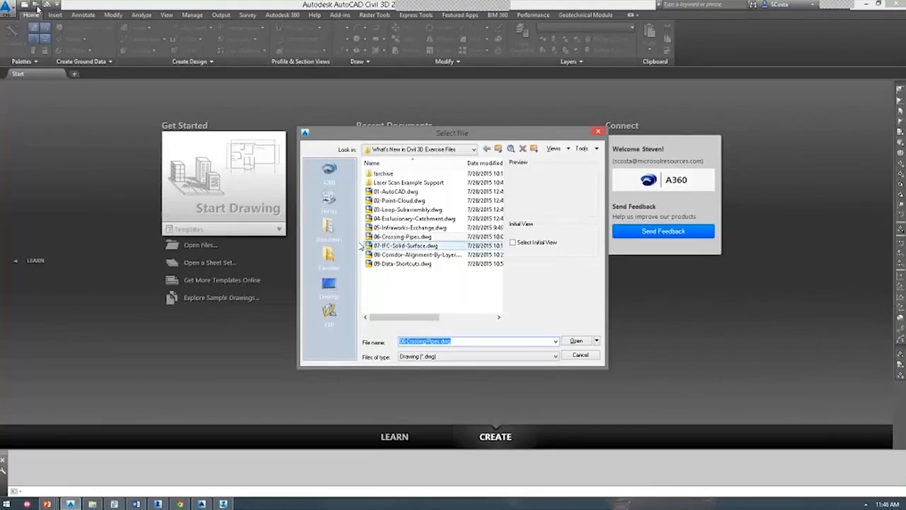
{"action": "double_click", "coordinate": [411, 246]}
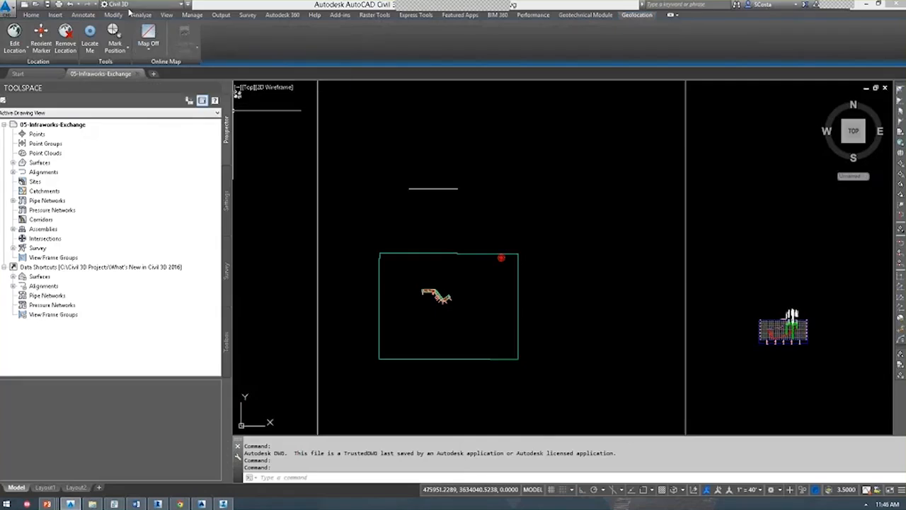
Start an InfraWorks 360 model import, cancel it, and switch to the InfraWorks bridge model.
{"action": "left_click", "coordinate": [59, 15]}
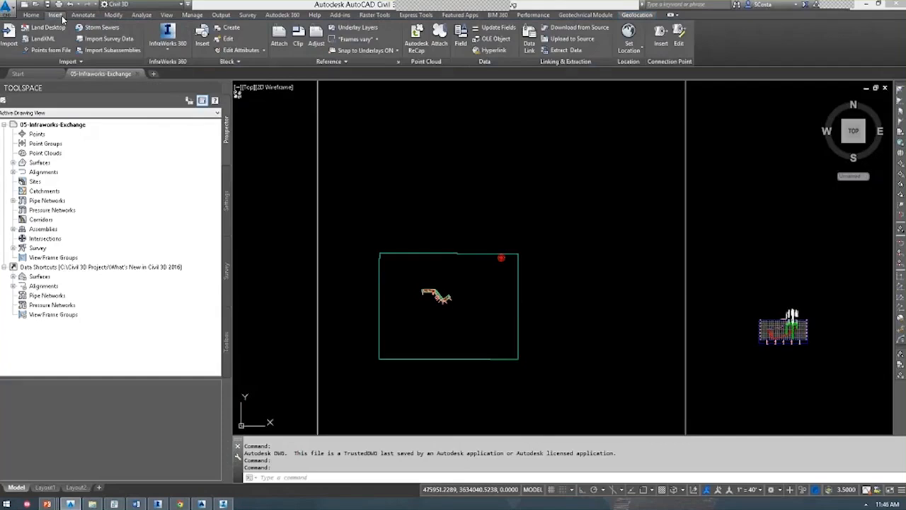
{"action": "left_click", "coordinate": [179, 52]}
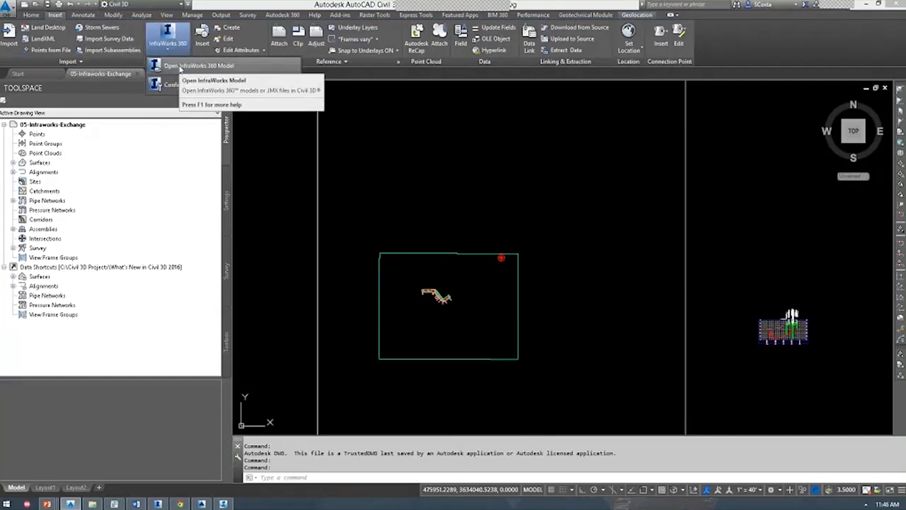
{"action": "left_click", "coordinate": [180, 67]}
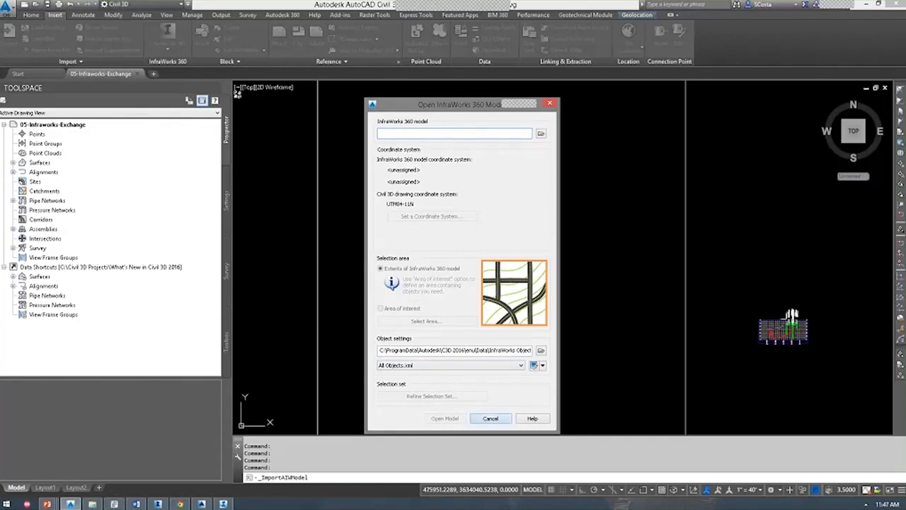
{"action": "left_click", "coordinate": [491, 418]}
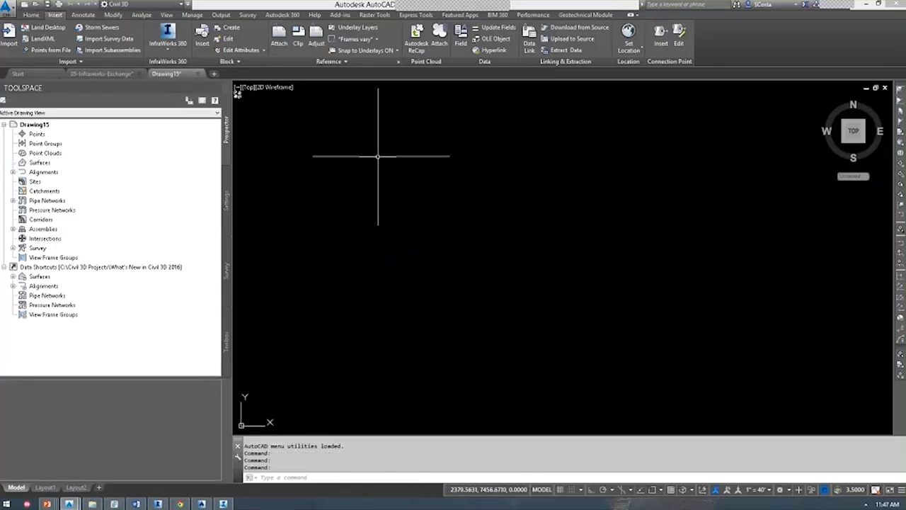
{"action": "key", "text": "alt+Tab"}
{"action": "key", "text": "alt+Tab"}
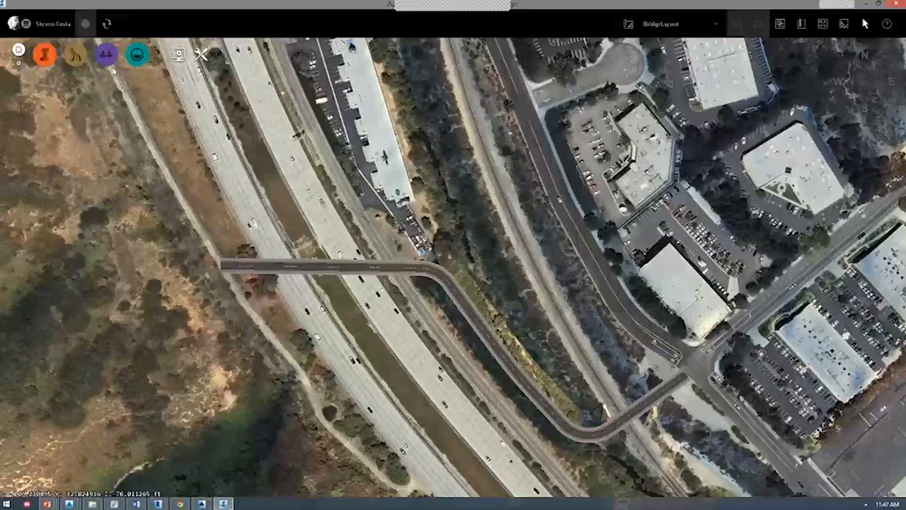
Review the bridge model's data sources and its LL84 coordinate system in Model Properties.
{"action": "left_click", "coordinate": [43, 56]}
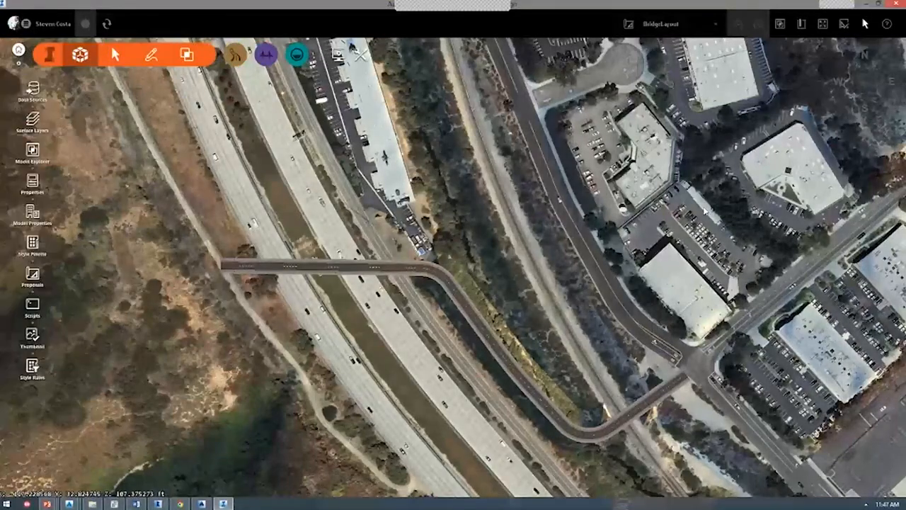
{"action": "left_click", "coordinate": [32, 89]}
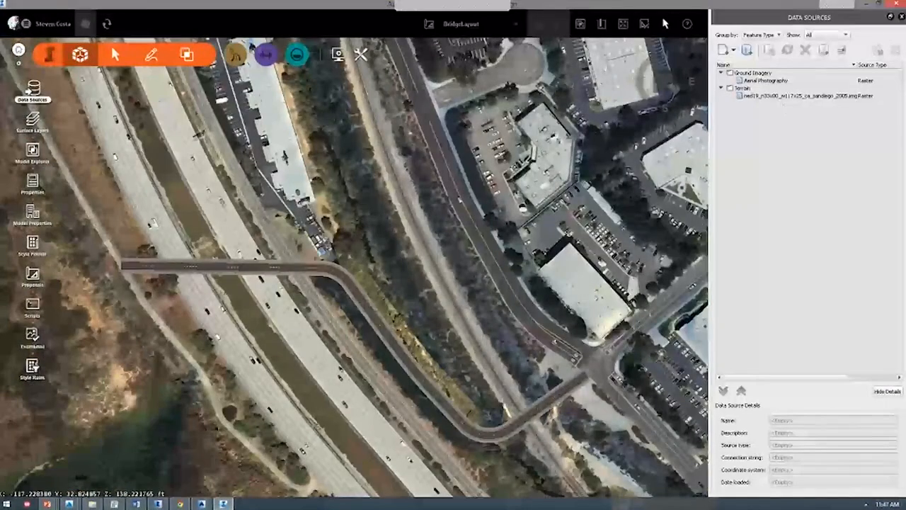
{"action": "left_click", "coordinate": [361, 55]}
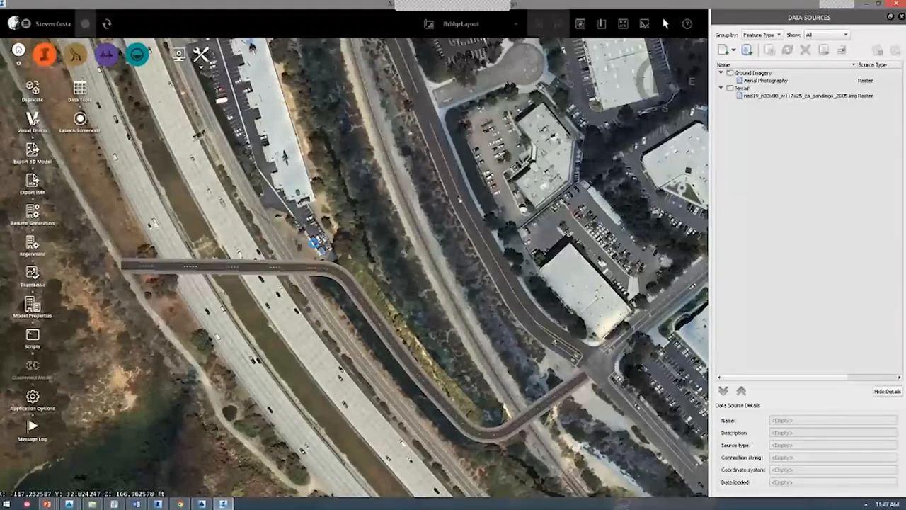
{"action": "left_click", "coordinate": [32, 306]}
{"action": "left_click_drag", "start_coordinate": [443, 153], "coordinate": [247, 151]}
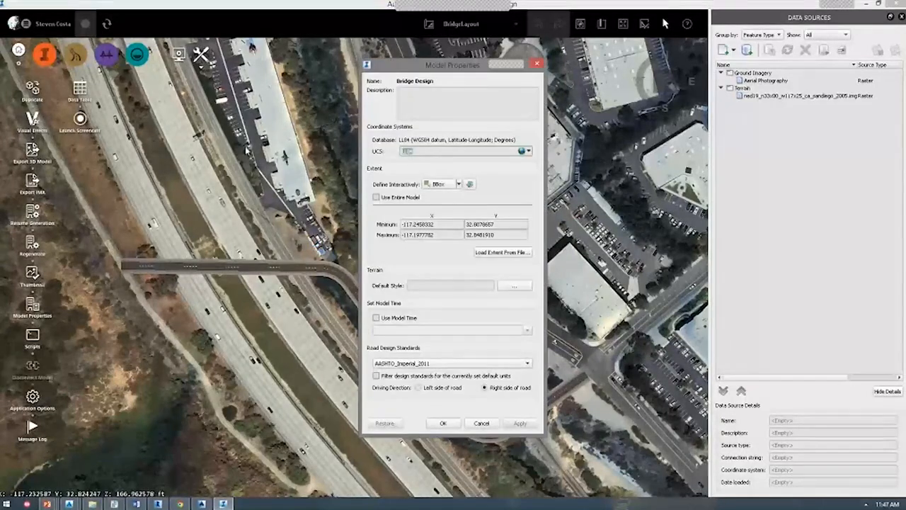
{"action": "left_click", "coordinate": [481, 423]}
Switch back to the 05-Infraworks-Exchange drawing in Civil 3D.
{"action": "key", "text": "alt+Tab"}
{"action": "key", "text": "alt+Tab"}
{"action": "key", "text": "alt+shift+Tab"}
{"action": "key", "text": "alt+Tab"}
{"action": "key", "text": "alt+Tab"}
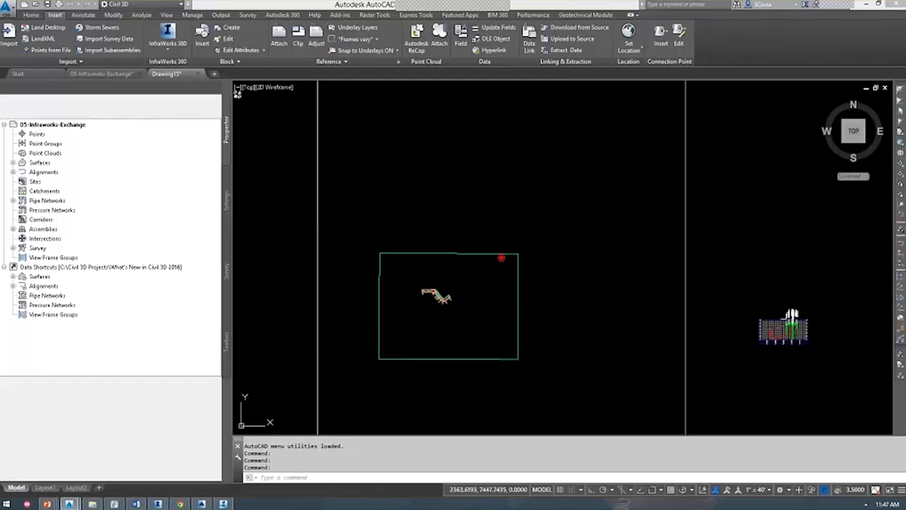
In Drawing15, begin opening the Bridge Design.sqlite InfraWorks 360 model.
{"action": "left_click", "coordinate": [185, 75]}
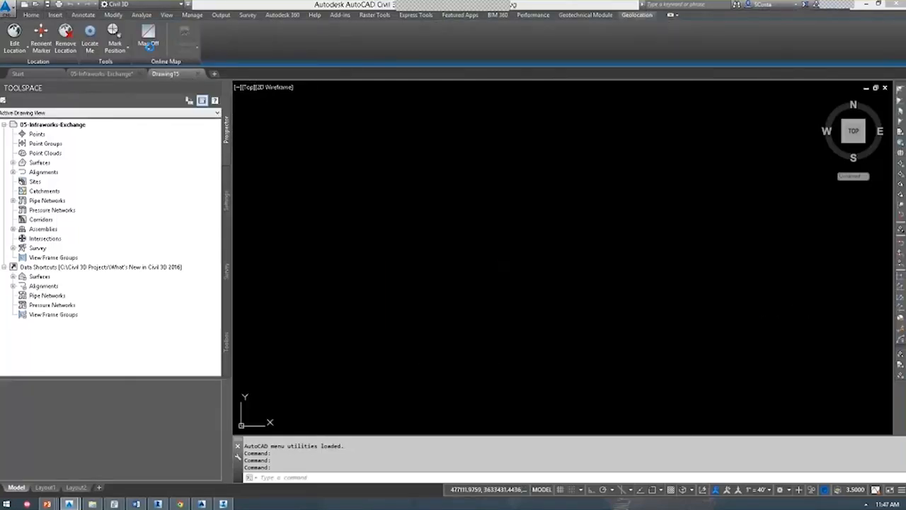
{"action": "left_click", "coordinate": [171, 47]}
{"action": "left_click", "coordinate": [187, 68]}
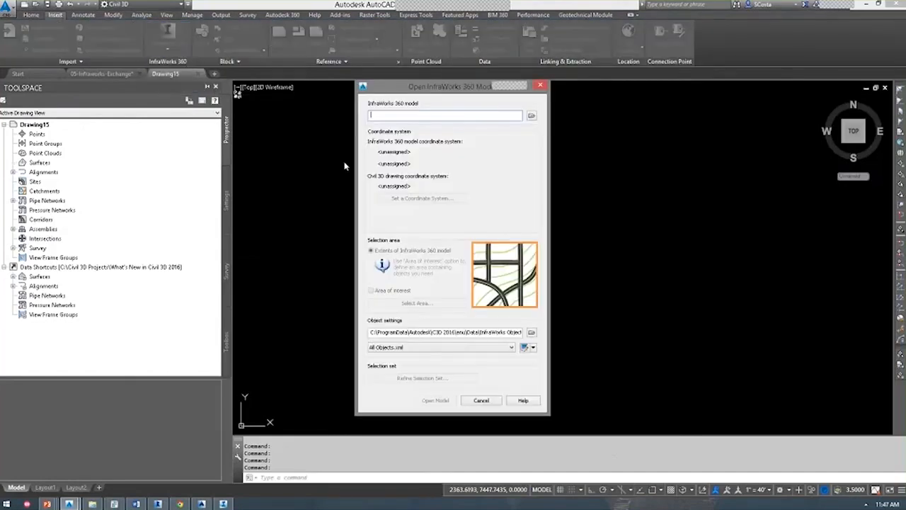
{"action": "left_click", "coordinate": [531, 116]}
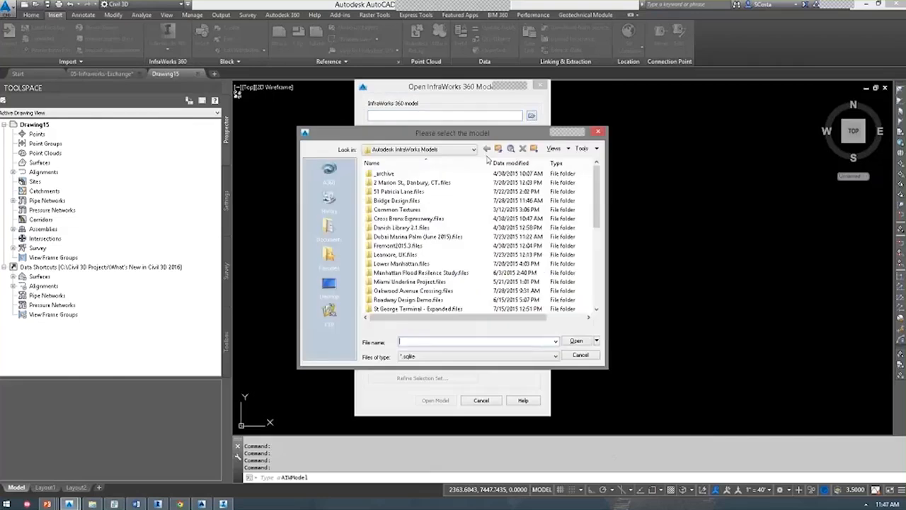
{"action": "scroll", "coordinate": [484, 269], "scroll_direction": "down", "scroll_amount": 7}
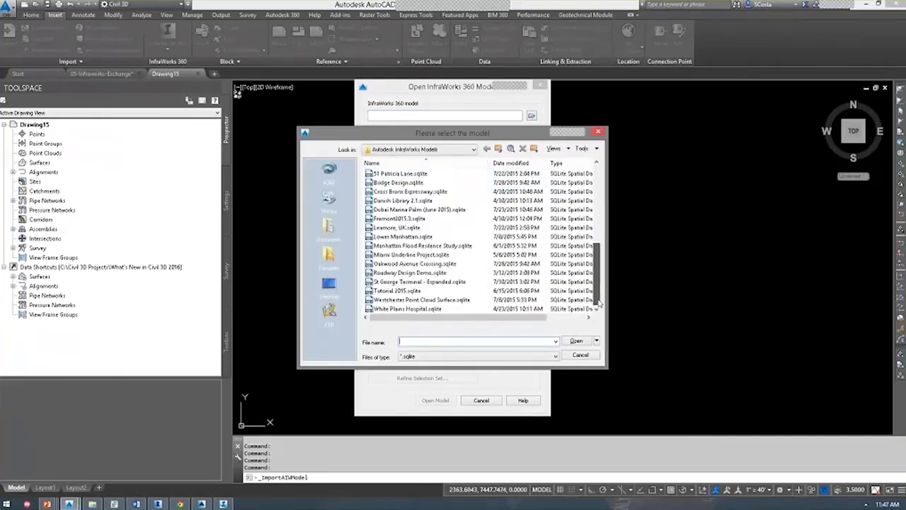
{"action": "left_click", "coordinate": [408, 183]}
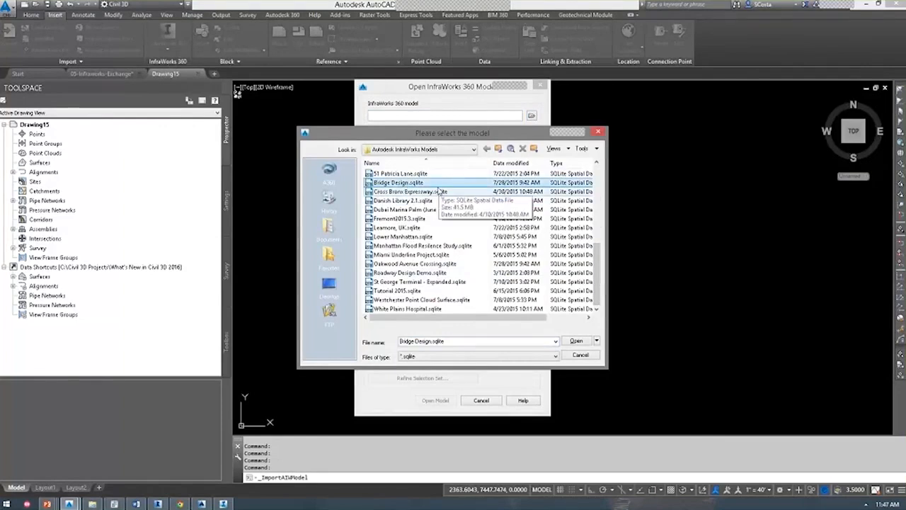
{"action": "left_click", "coordinate": [576, 340]}
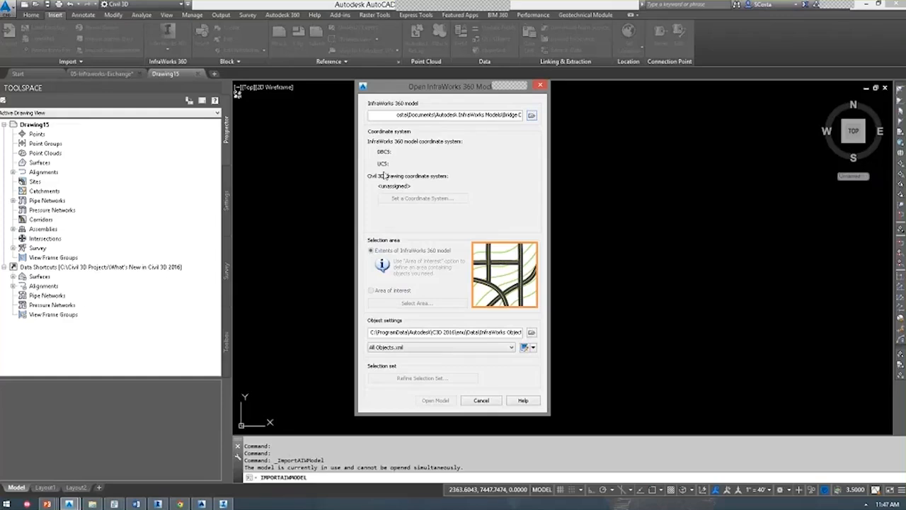
Cancel the coordinate system prompt and the import, then show Drawing15's settings tree.
{"action": "left_click", "coordinate": [410, 198]}
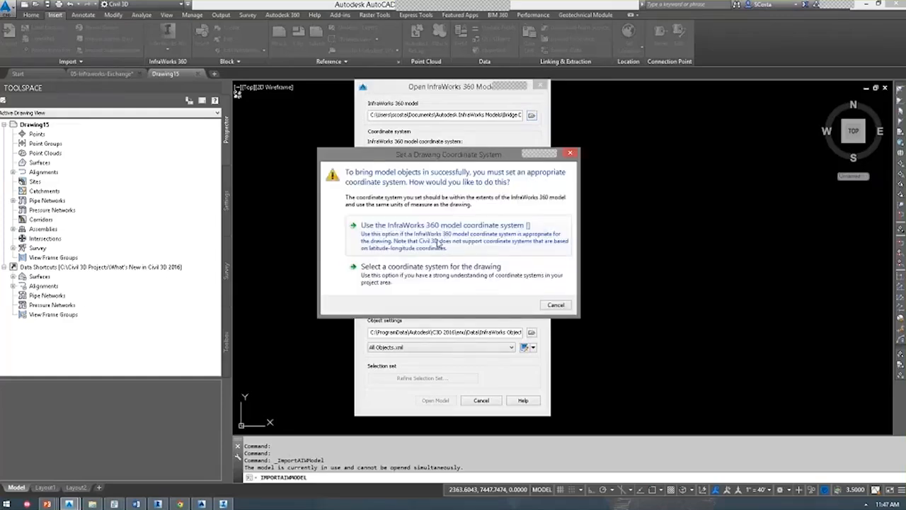
{"action": "left_click", "coordinate": [416, 241]}
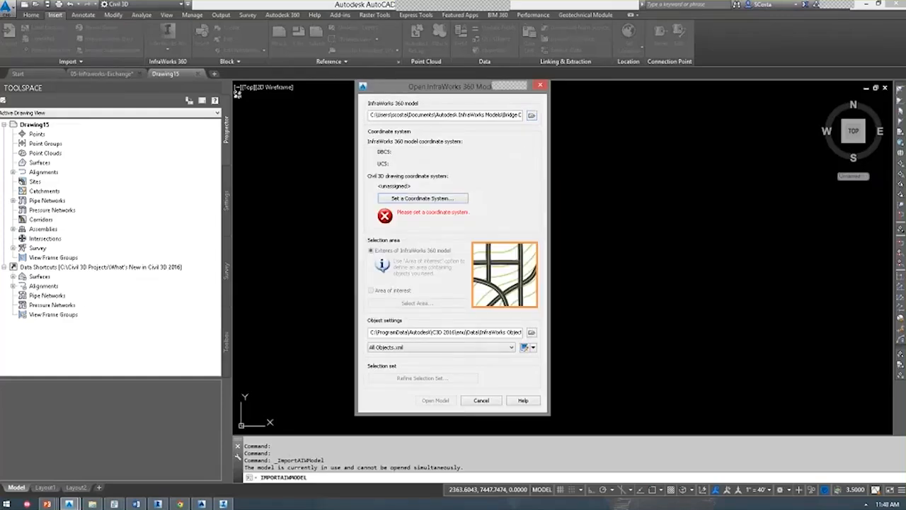
{"action": "left_click", "coordinate": [423, 199]}
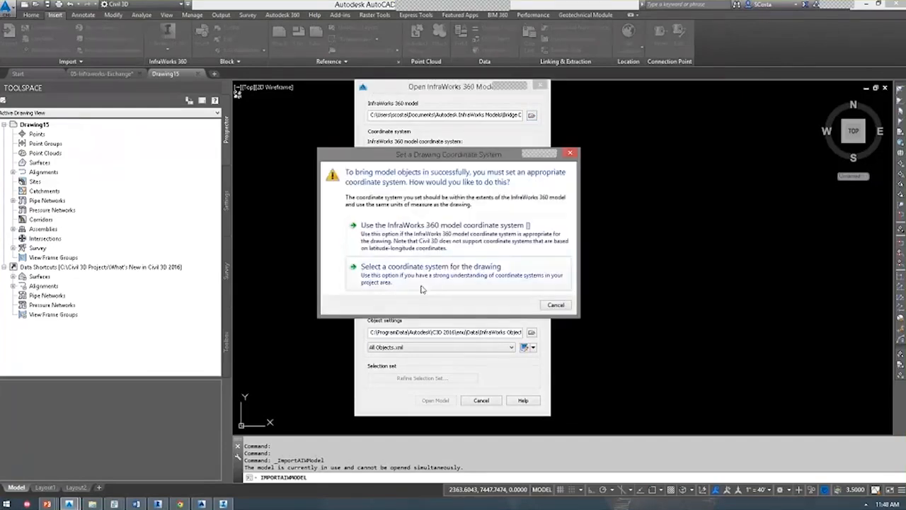
{"action": "left_click", "coordinate": [554, 304]}
{"action": "left_click", "coordinate": [490, 400]}
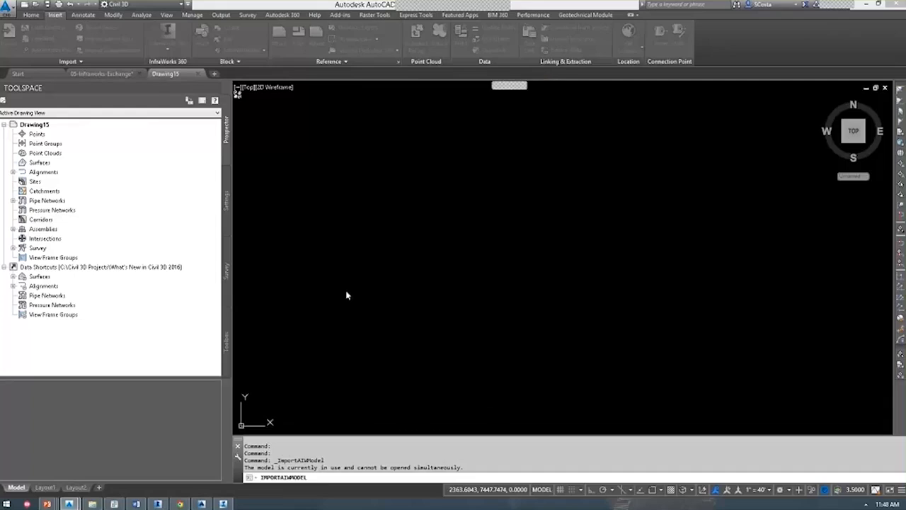
{"action": "left_click", "coordinate": [227, 198]}
Assign the LL84 coordinate system to Drawing15 through its drawing settings.
{"action": "right_click", "coordinate": [59, 126]}
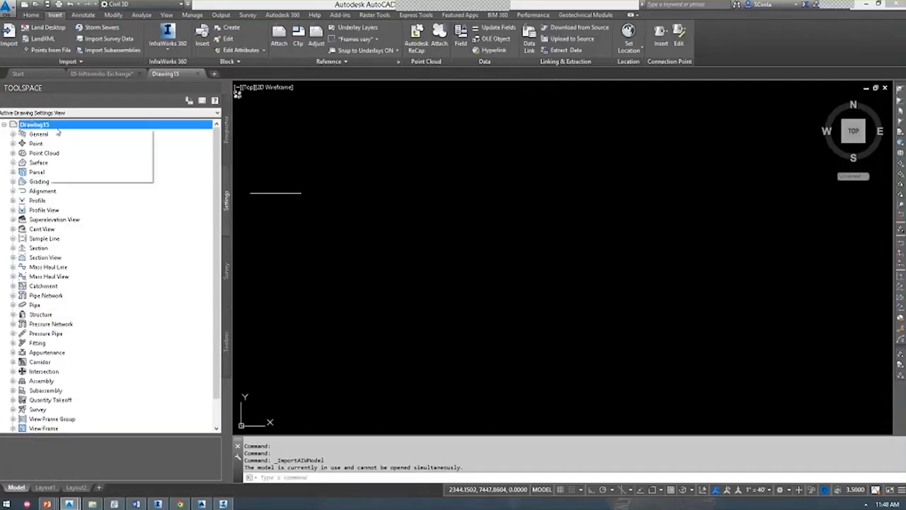
{"action": "left_click", "coordinate": [92, 133]}
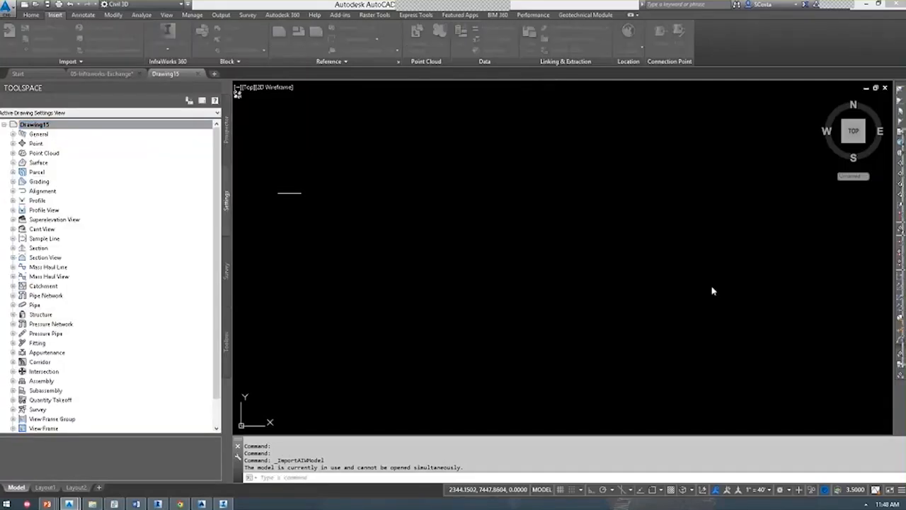
{"action": "type", "text": "LL84"}
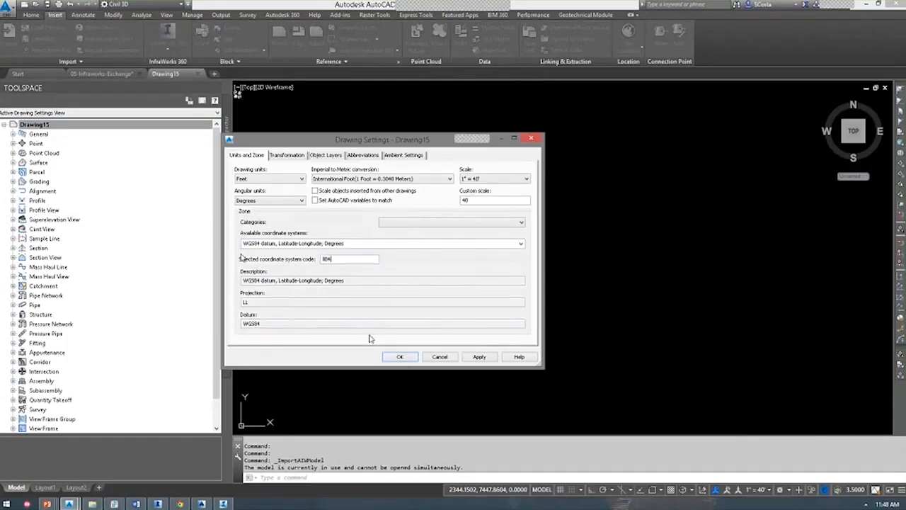
{"action": "left_click", "coordinate": [400, 356]}
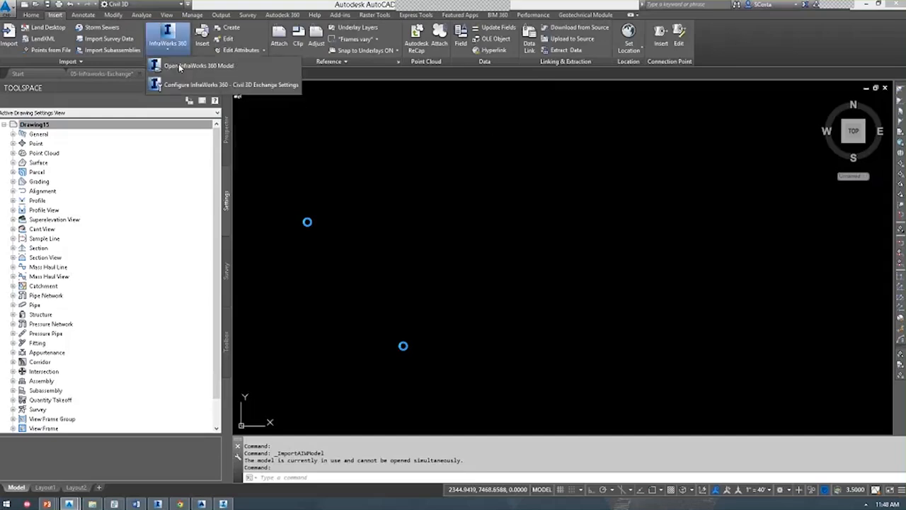
Retry the Bridge Design model import, cancel it, and switch to 05-Infraworks-Exchange.
{"action": "left_click", "coordinate": [168, 35]}
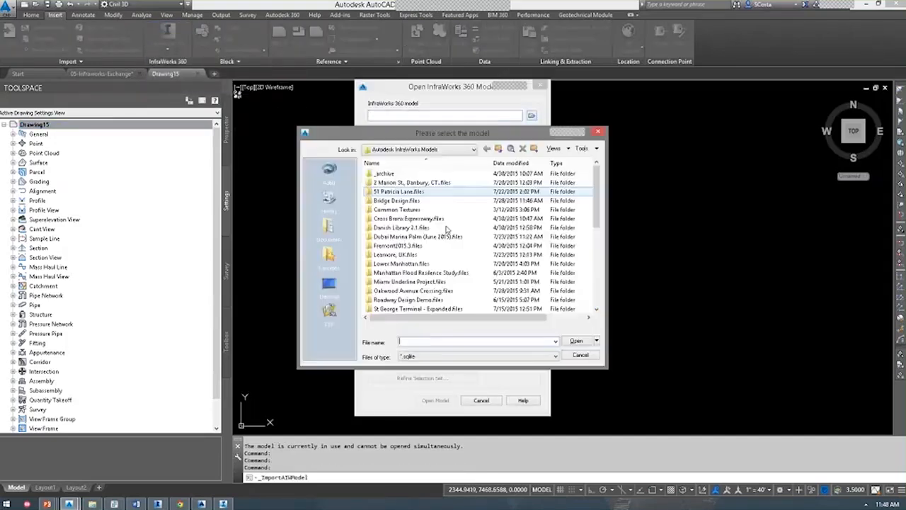
{"action": "left_click", "coordinate": [532, 115]}
{"action": "scroll", "coordinate": [420, 300], "scroll_direction": "down", "scroll_amount": 3}
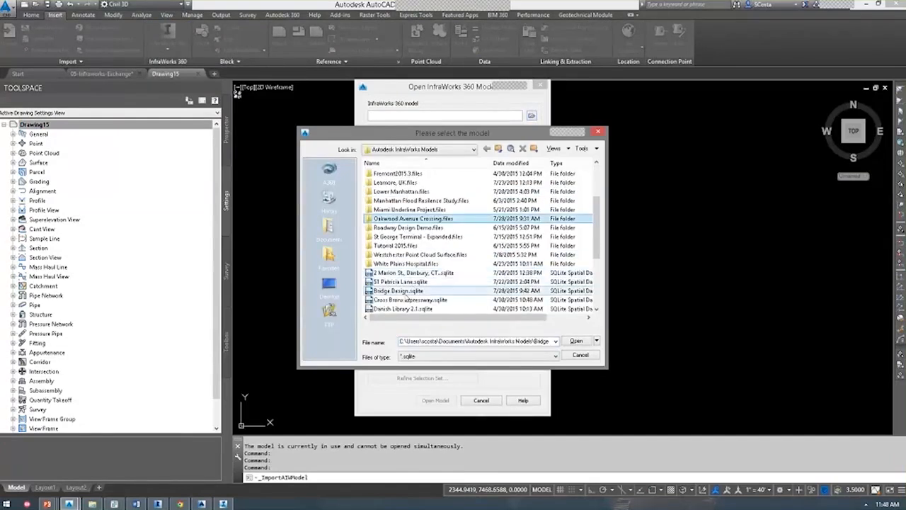
{"action": "double_click", "coordinate": [425, 291]}
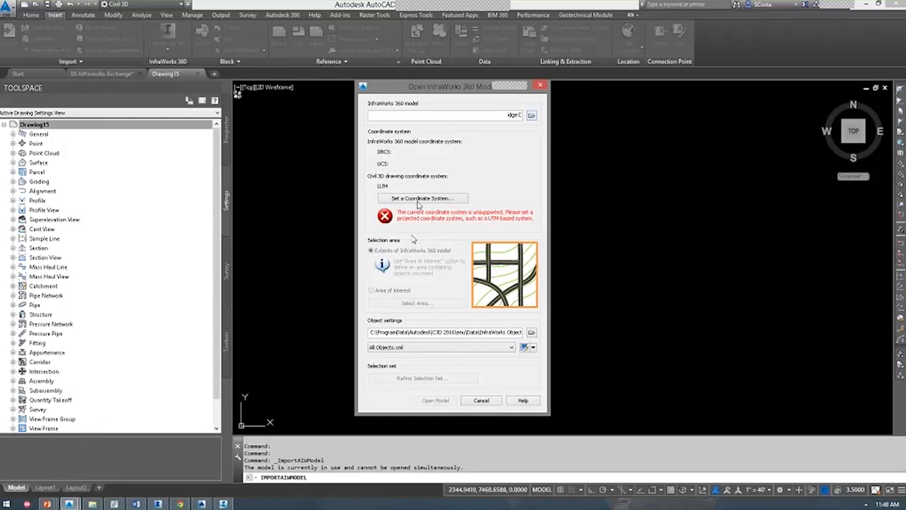
{"action": "left_click", "coordinate": [419, 201]}
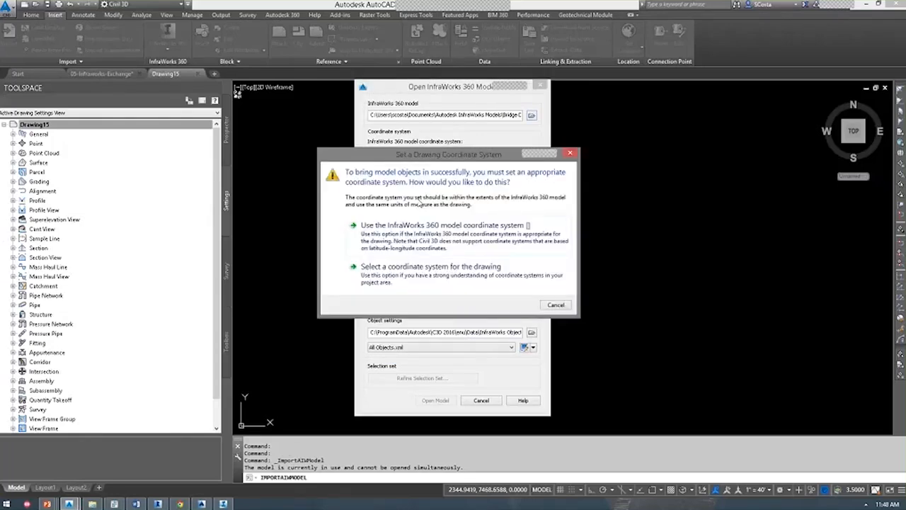
{"action": "left_click", "coordinate": [527, 225]}
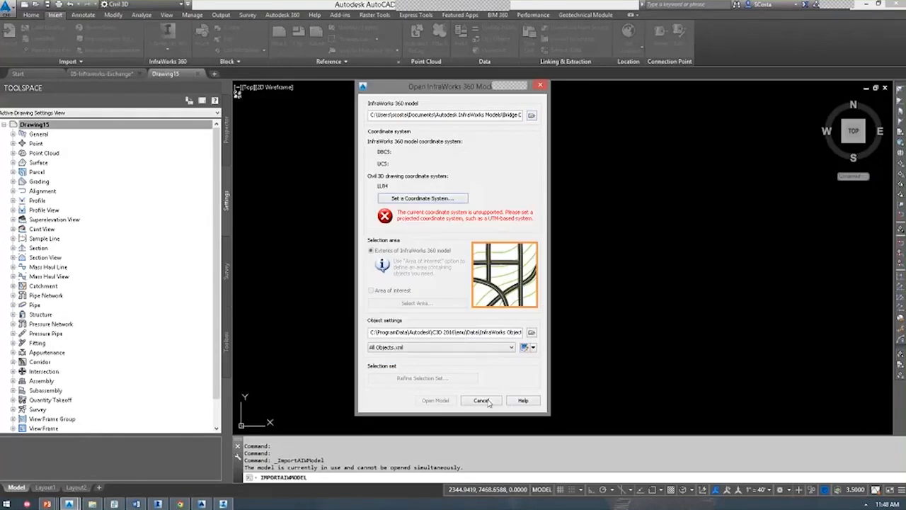
{"action": "left_click", "coordinate": [488, 400]}
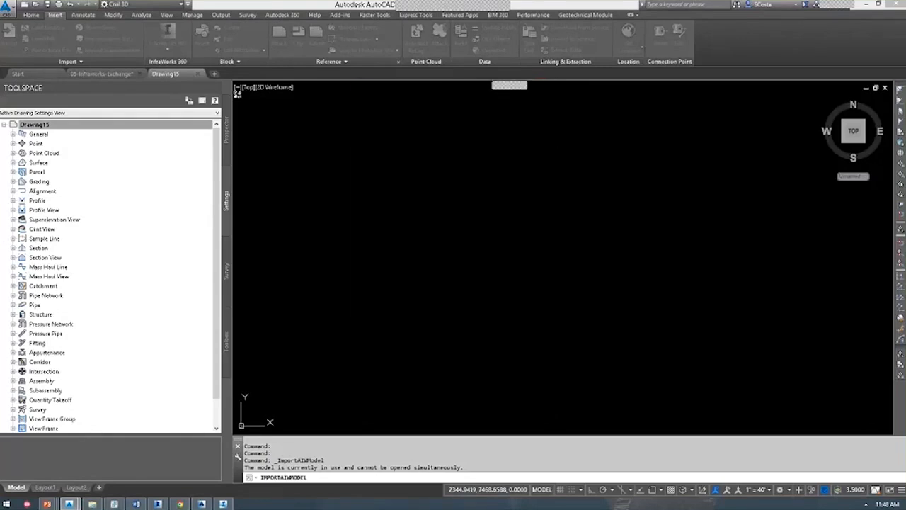
{"action": "left_click", "coordinate": [103, 73]}
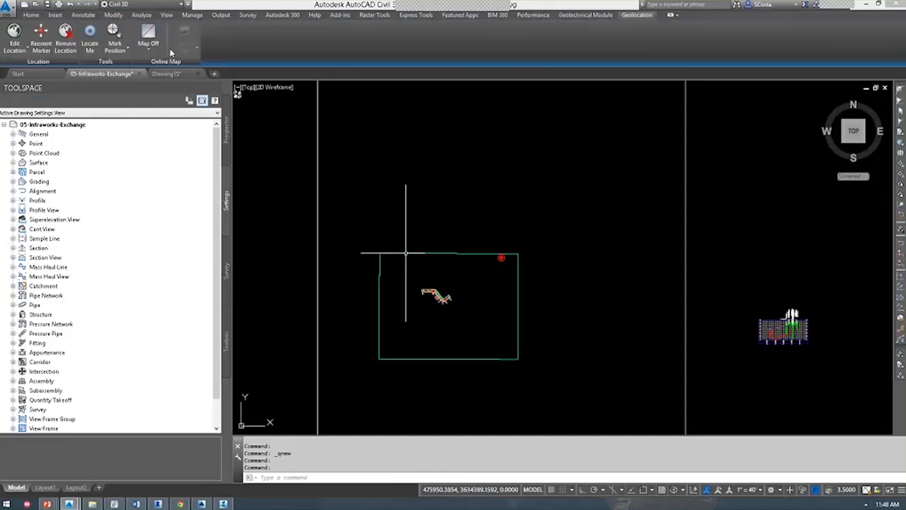
{"action": "left_click", "coordinate": [55, 14]}
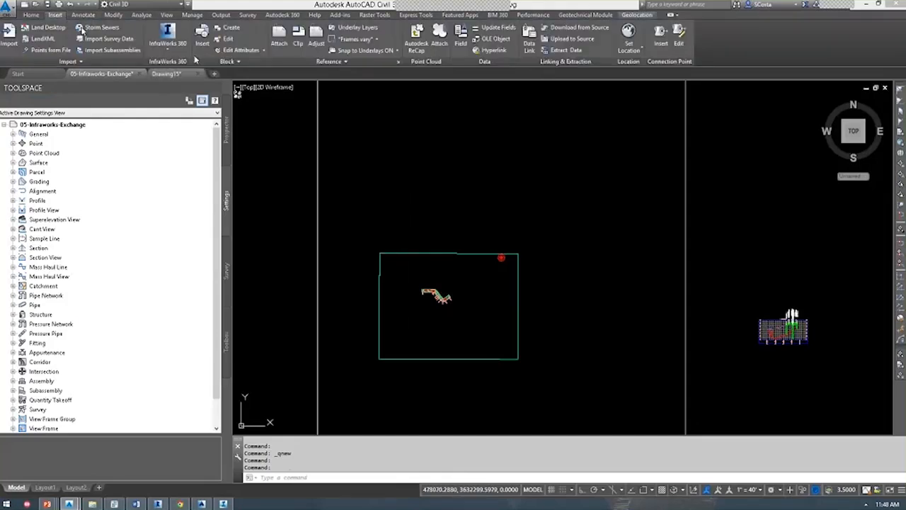
{"action": "left_click", "coordinate": [167, 39]}
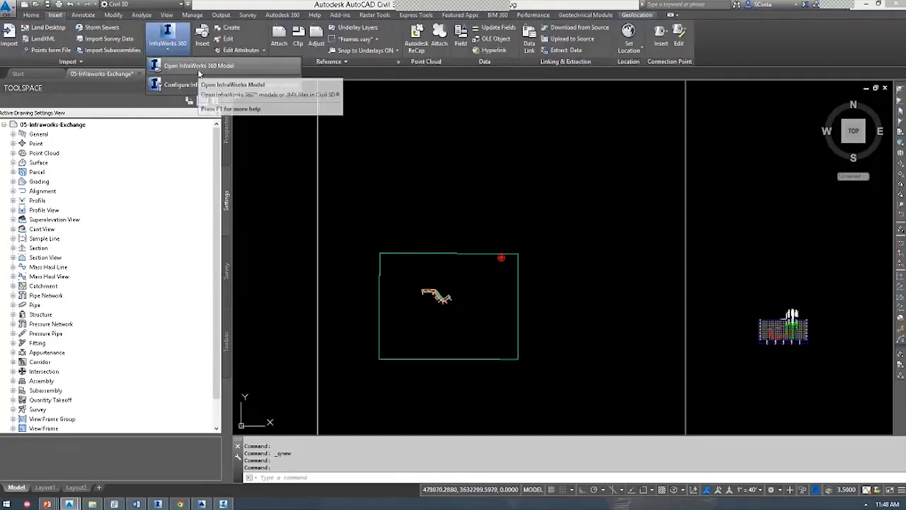
{"action": "left_click", "coordinate": [193, 68]}
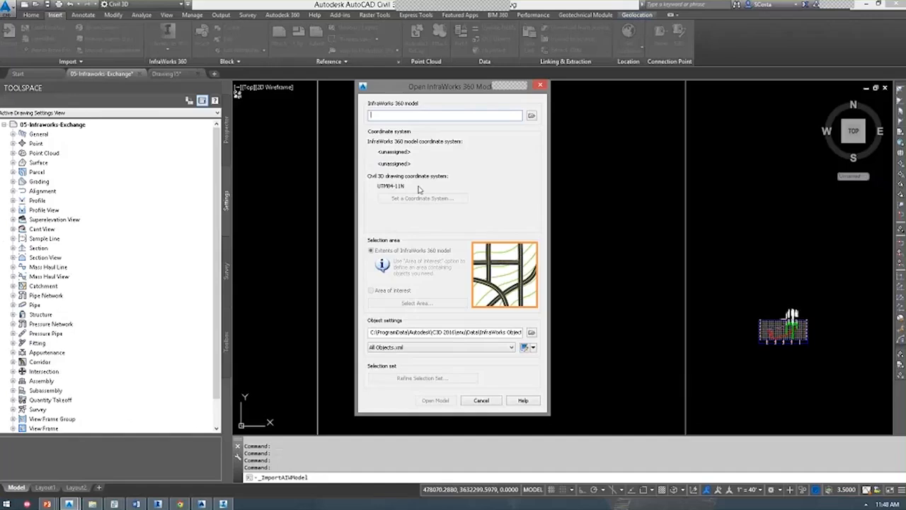
{"action": "key", "text": "Escape"}
Erase all objects in 05-Infraworks-Exchange and zoom to the drawing extents.
{"action": "scroll", "coordinate": [699, 342], "scroll_direction": "down", "scroll_amount": 4}
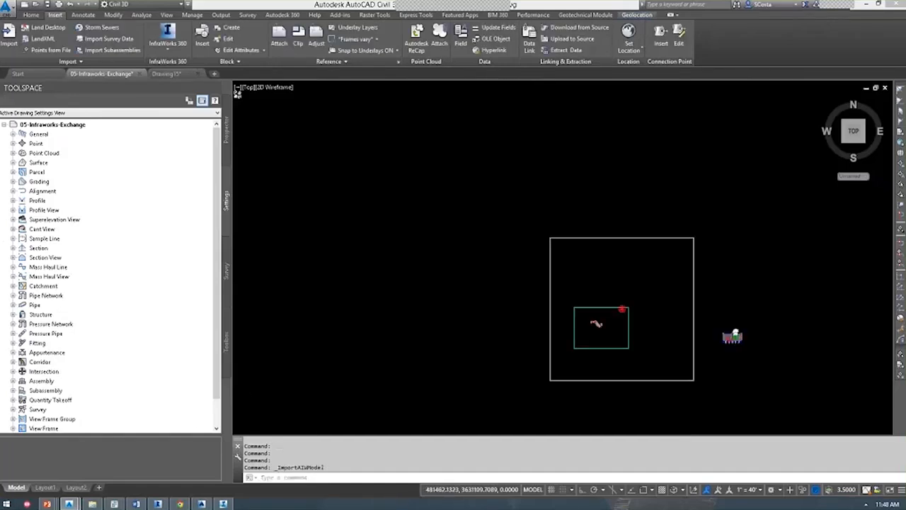
{"action": "scroll", "coordinate": [699, 341], "scroll_direction": "down", "scroll_amount": 3}
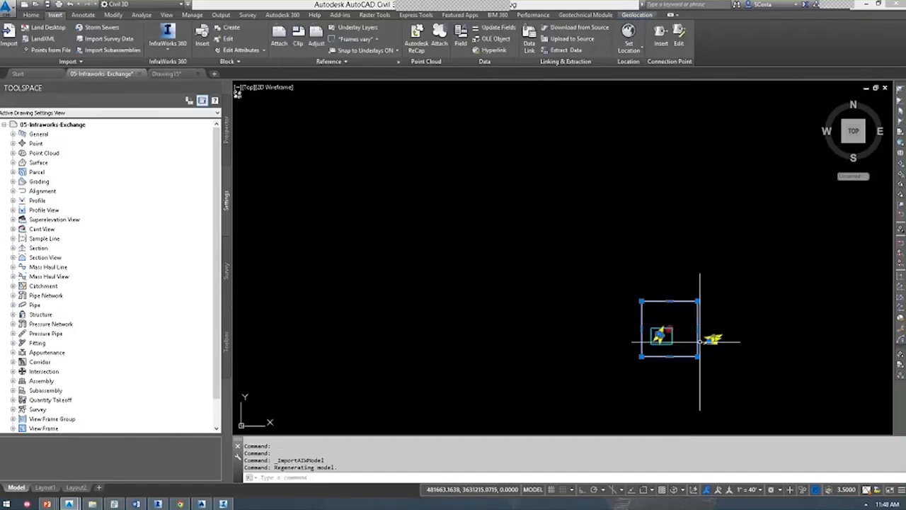
{"action": "key", "text": "ctrl+a"}
{"action": "key", "text": "Delete"}
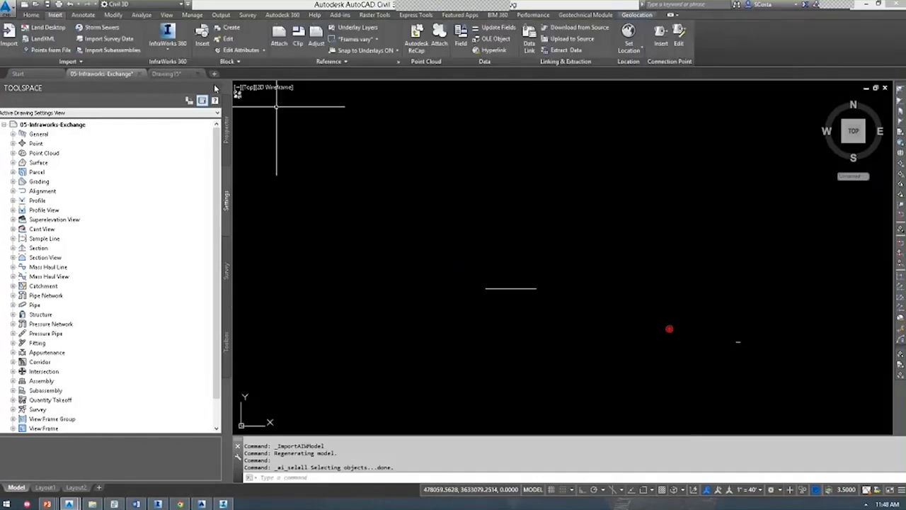
{"action": "middle_click", "coordinate": [410, 229]}
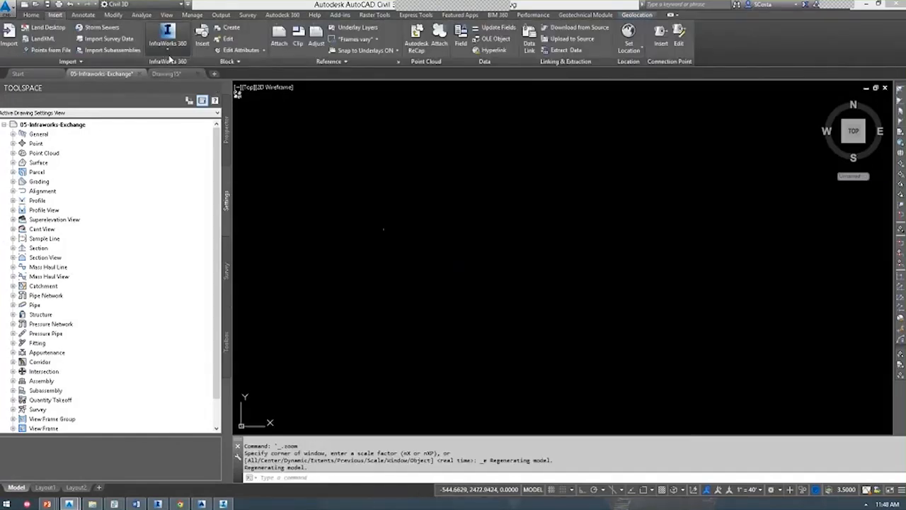
Try importing Bridge Design.sqlite using the model's coordinate system, then cancel the import.
{"action": "left_click", "coordinate": [168, 39]}
{"action": "left_click", "coordinate": [195, 66]}
{"action": "left_click", "coordinate": [532, 115]}
{"action": "left_click", "coordinate": [409, 291]}
{"action": "scroll", "coordinate": [408, 299], "scroll_direction": "down", "scroll_amount": 3}
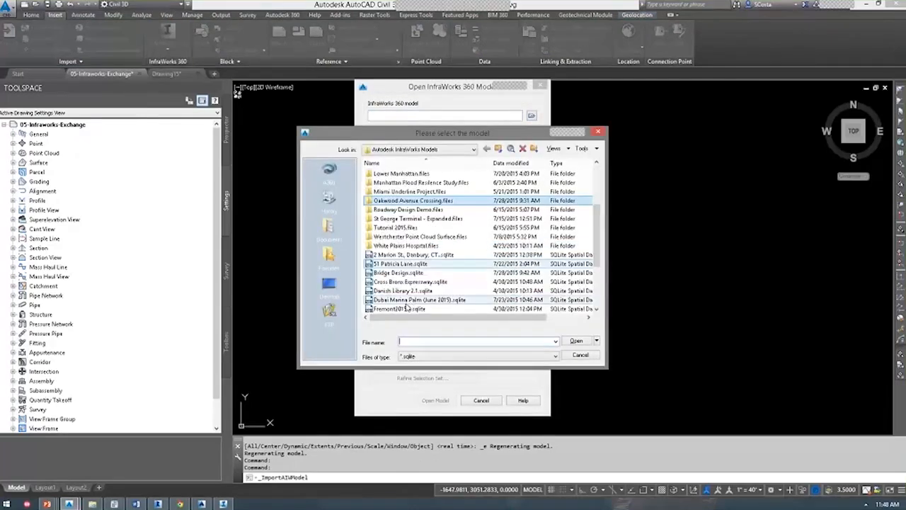
{"action": "double_click", "coordinate": [399, 273]}
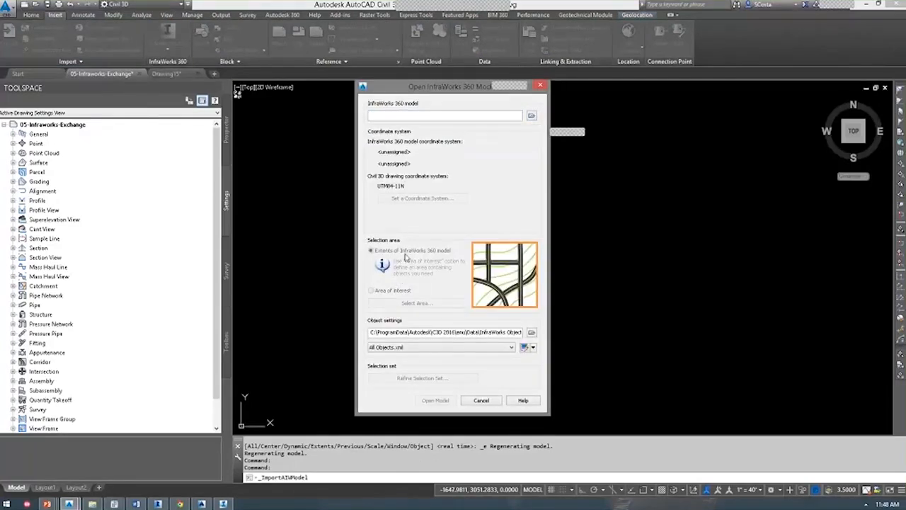
{"action": "left_click", "coordinate": [411, 202]}
{"action": "left_click", "coordinate": [411, 238]}
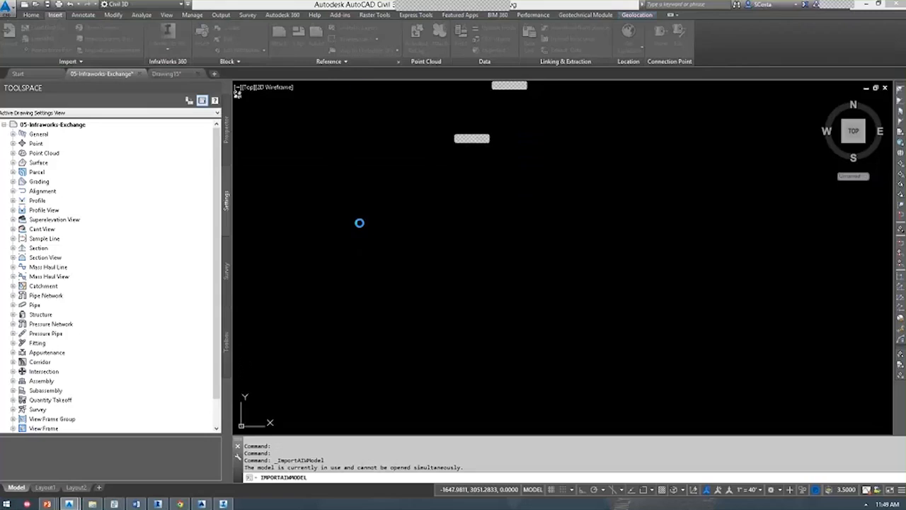
{"action": "left_click", "coordinate": [415, 204]}
{"action": "key", "text": "Escape"}
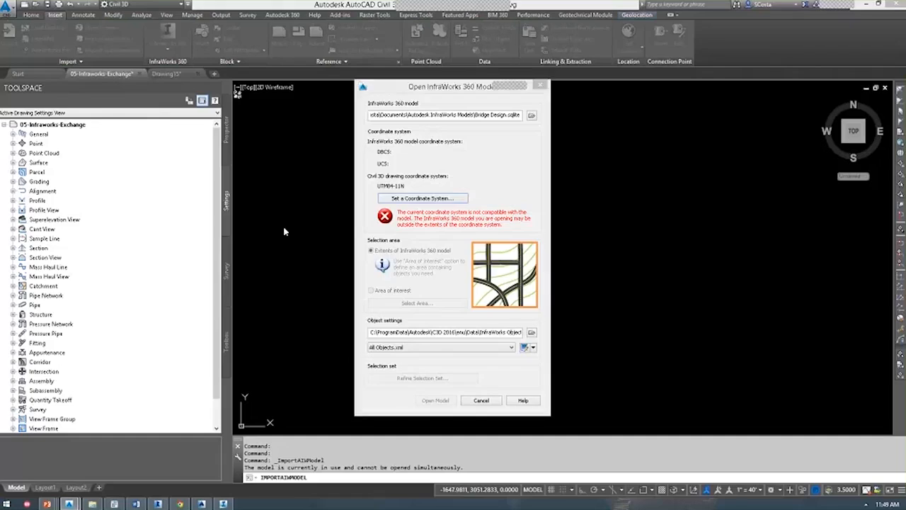
{"action": "key", "text": "Escape"}
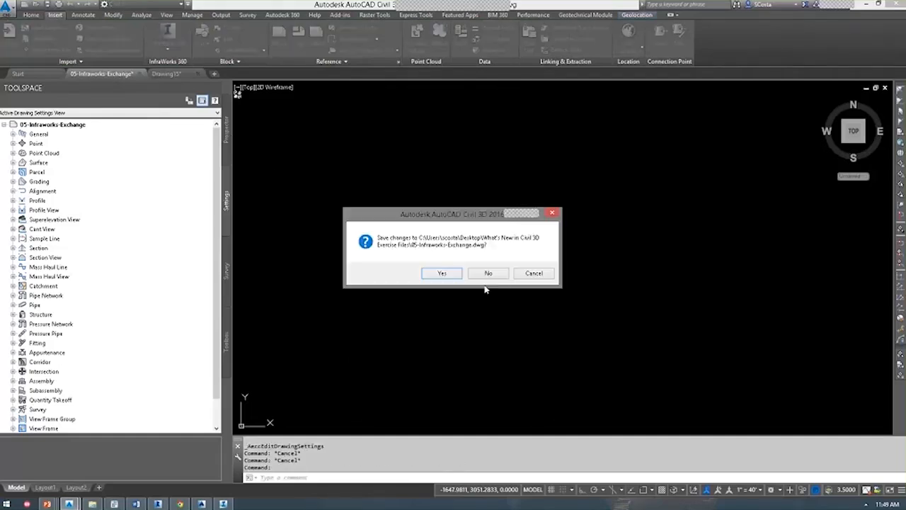
Discard the changes and reopen 05-Infraworks-Exchange.dwg via Ctrl+O.
{"action": "left_click", "coordinate": [485, 272]}
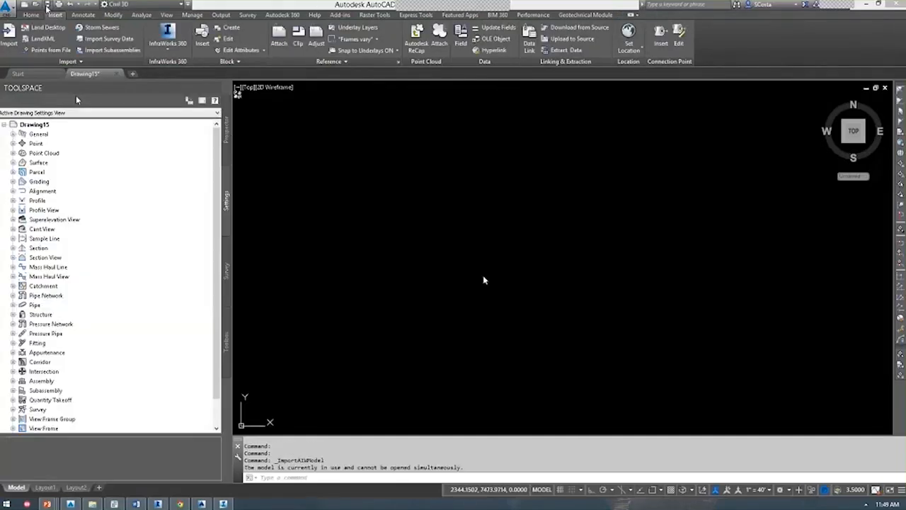
{"action": "key", "text": "ctrl+o"}
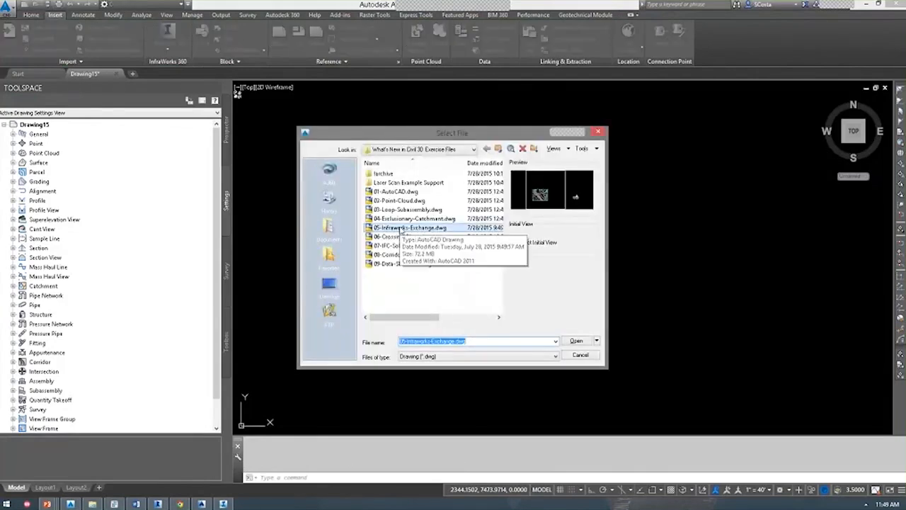
{"action": "left_click", "coordinate": [400, 228]}
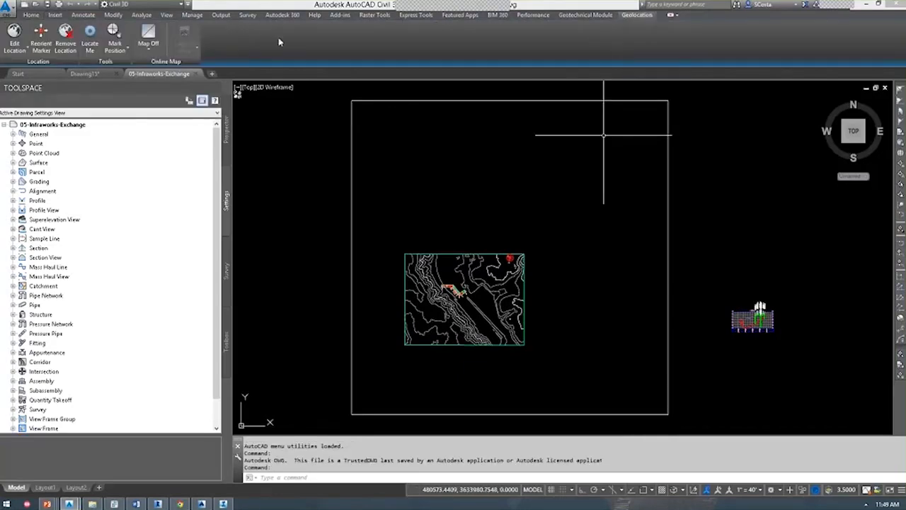
Turn on the Map Aerial background beneath the bridge, then bring up the InfraWorks 360 import settings.
{"action": "left_click", "coordinate": [157, 48]}
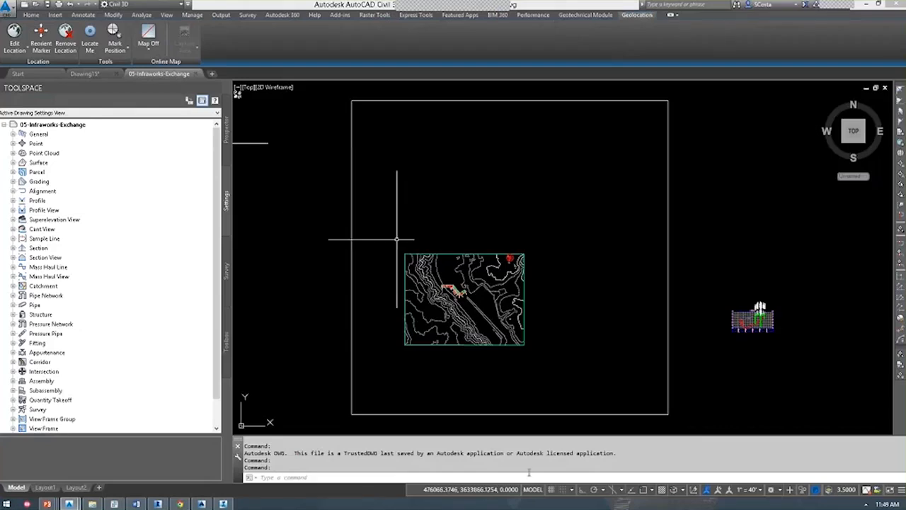
{"action": "scroll", "coordinate": [458, 293], "scroll_direction": "up", "scroll_amount": 8}
{"action": "scroll", "coordinate": [489, 221], "scroll_direction": "up", "scroll_amount": 5}
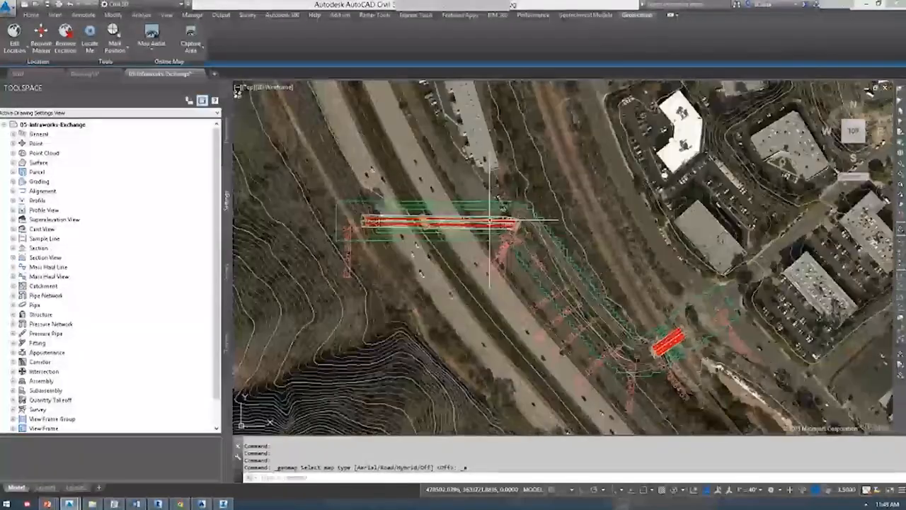
{"action": "scroll", "coordinate": [488, 221], "scroll_direction": "down", "scroll_amount": 3}
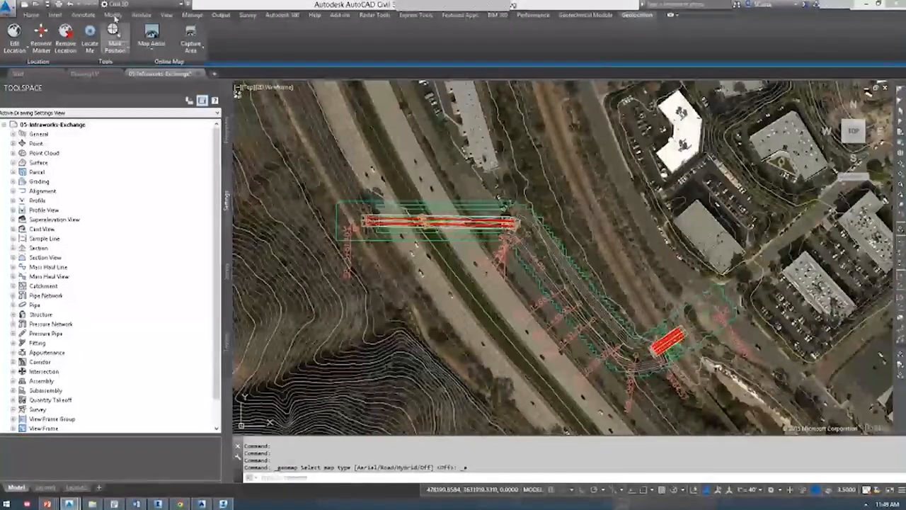
{"action": "left_click", "coordinate": [54, 14]}
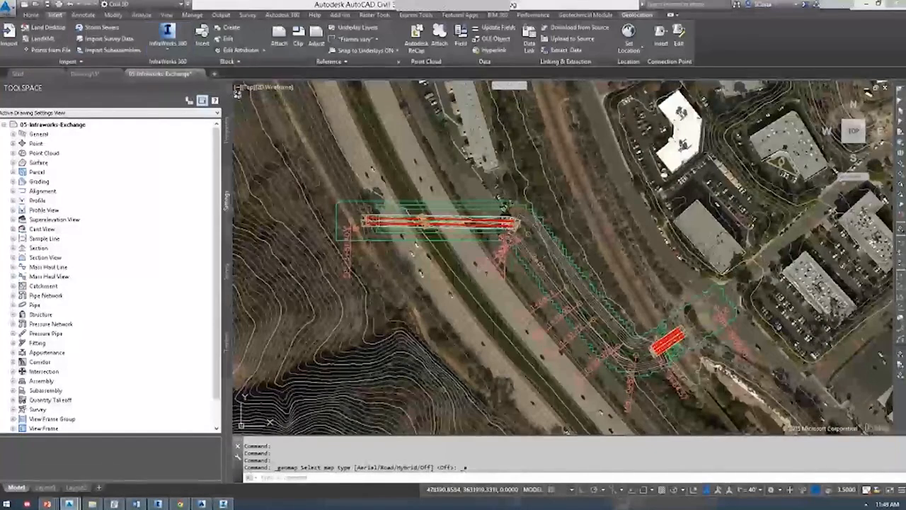
{"action": "left_click", "coordinate": [167, 34]}
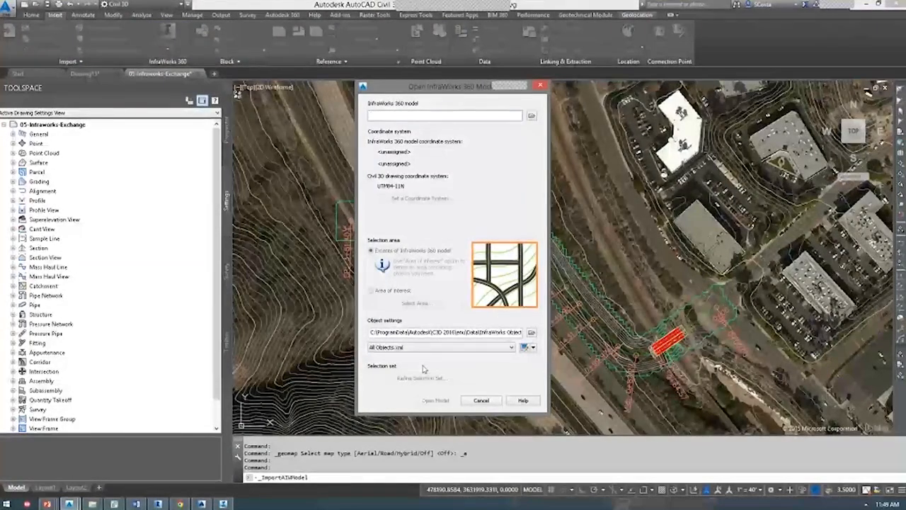
{"action": "left_click", "coordinate": [533, 348]}
{"action": "left_click", "coordinate": [542, 378]}
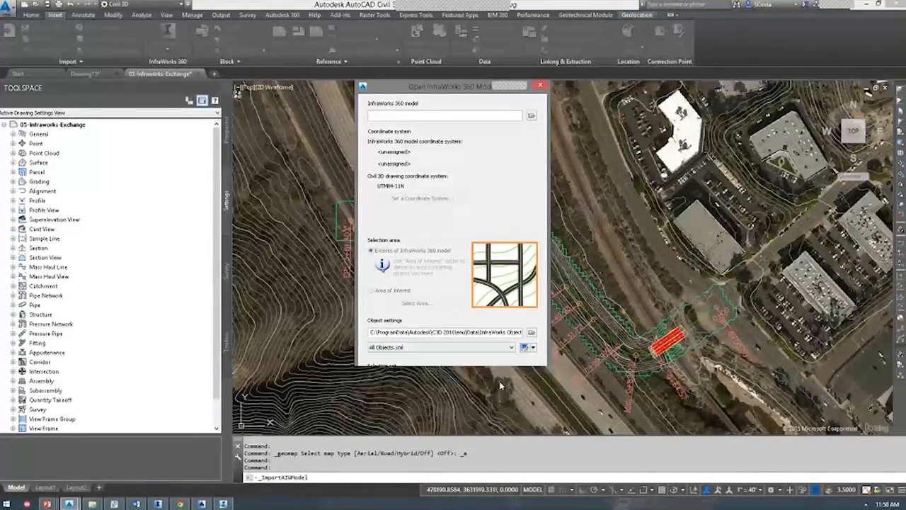
{"action": "left_click", "coordinate": [481, 400]}
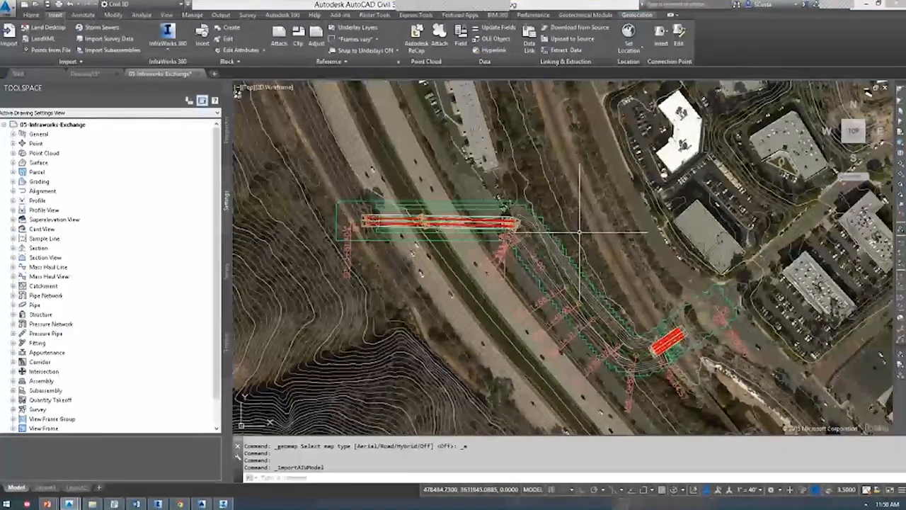
{"action": "middle_click_drag", "start_coordinate": [621, 230], "coordinate": [591, 226]}
{"action": "left_click", "coordinate": [187, 47]}
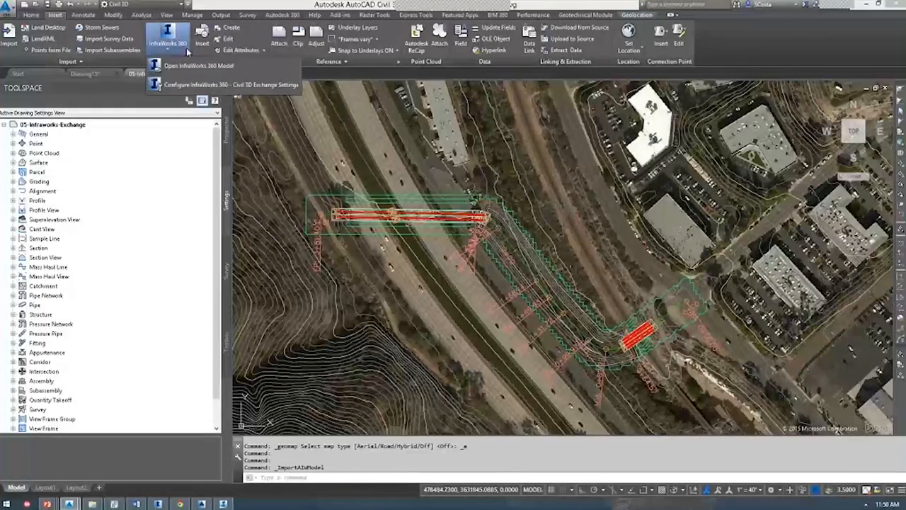
{"action": "left_click", "coordinate": [636, 15]}
{"action": "left_click", "coordinate": [150, 49]}
{"action": "left_click", "coordinate": [163, 123]}
{"action": "middle_click", "coordinate": [584, 182]}
{"action": "middle_click", "coordinate": [583, 182]}
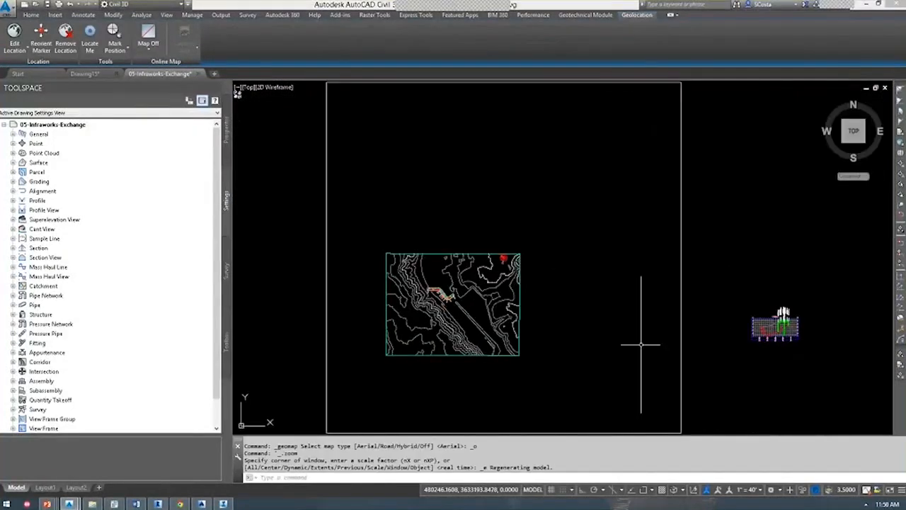
{"action": "scroll", "coordinate": [753, 336], "scroll_direction": "up", "scroll_amount": 6}
{"action": "scroll", "coordinate": [664, 336], "scroll_direction": "up", "scroll_amount": 5}
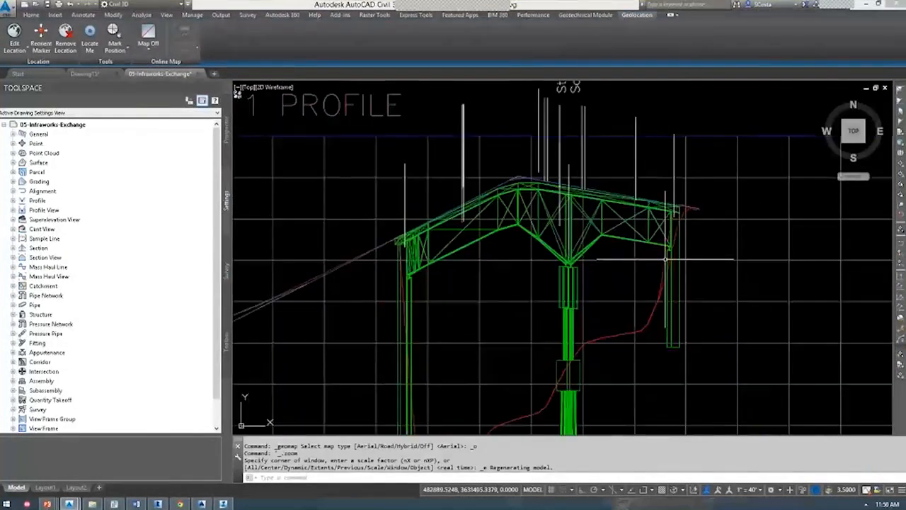
{"action": "scroll", "coordinate": [649, 246], "scroll_direction": "down", "scroll_amount": 2}
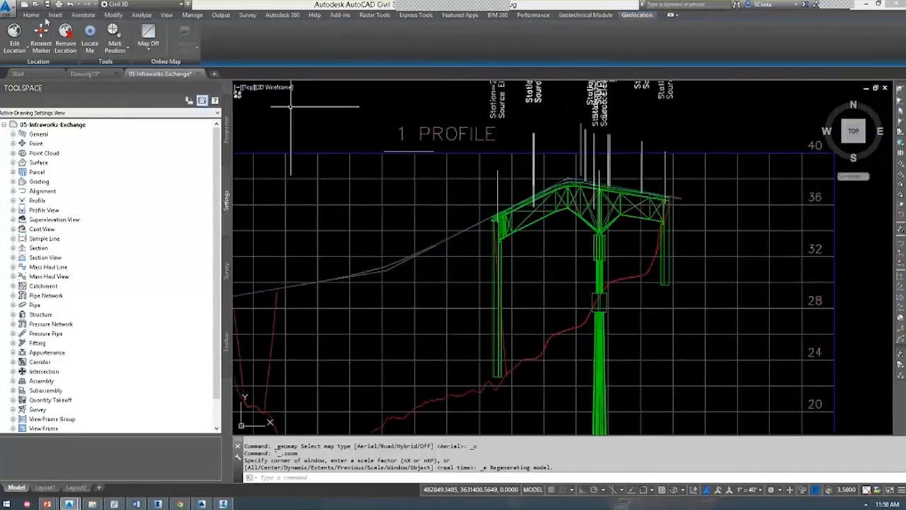
{"action": "left_click", "coordinate": [306, 39]}
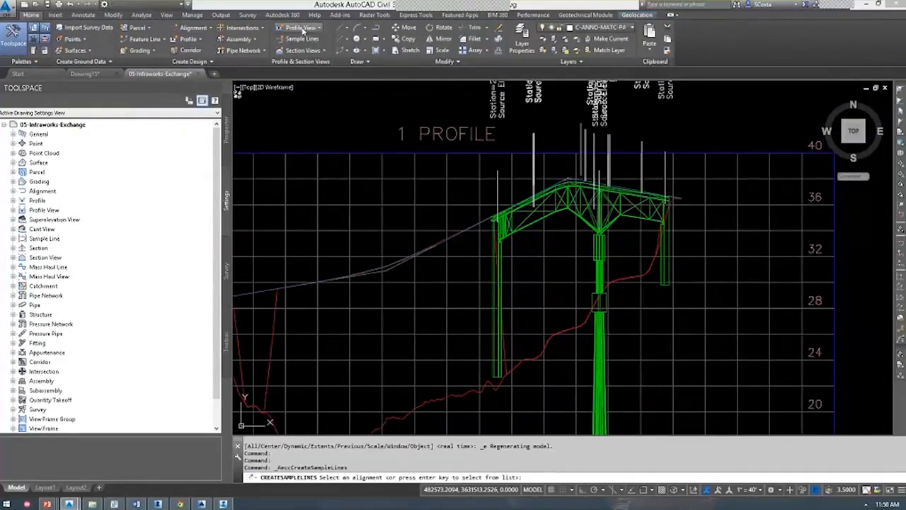
{"action": "left_click", "coordinate": [311, 27]}
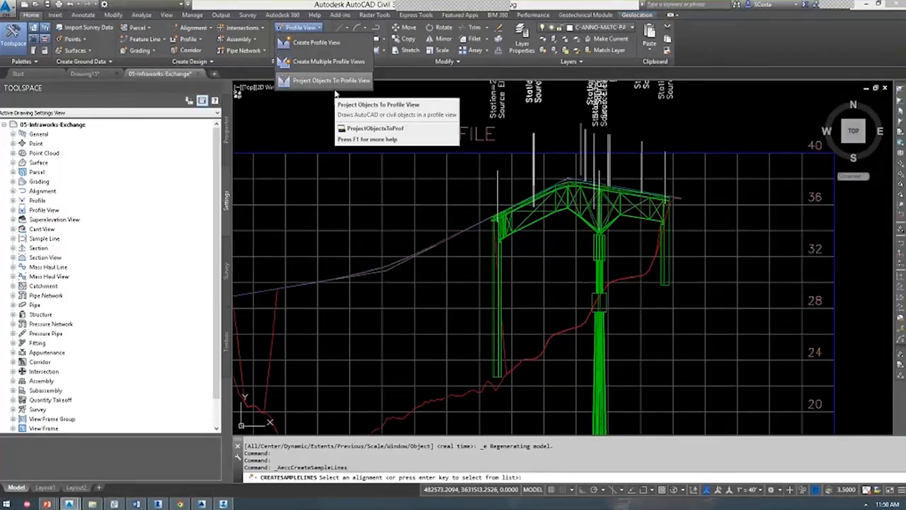
{"action": "left_click", "coordinate": [353, 123]}
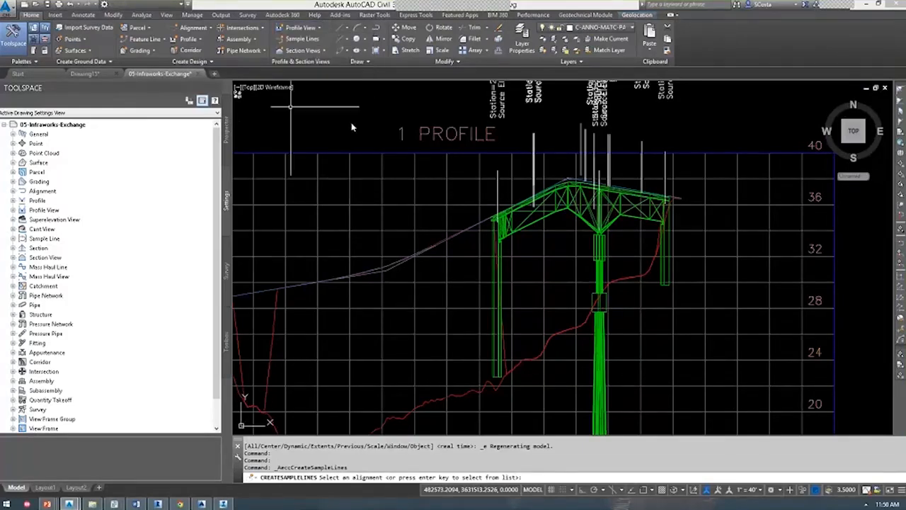
{"action": "key", "text": "Escape"}
{"action": "key", "text": "alt+Tab"}
{"action": "key", "text": "alt+Tab"}
{"action": "key", "text": "alt+Tab"}
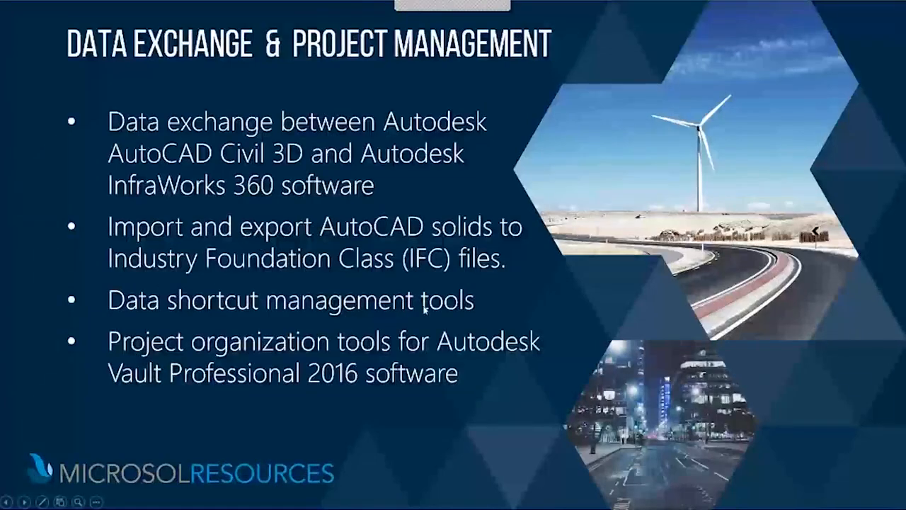
{"action": "key", "text": "alt+Tab"}
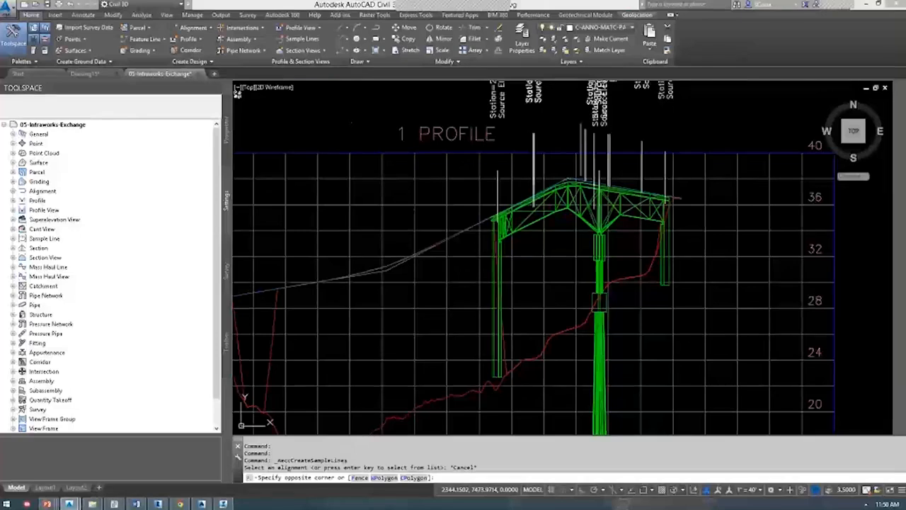
{"action": "left_click", "coordinate": [351, 123]}
Close 05-Infraworks-Exchange and Drawing15 without saving, then open 09-Data-Shortcuts.dwg.
{"action": "left_click", "coordinate": [402, 195]}
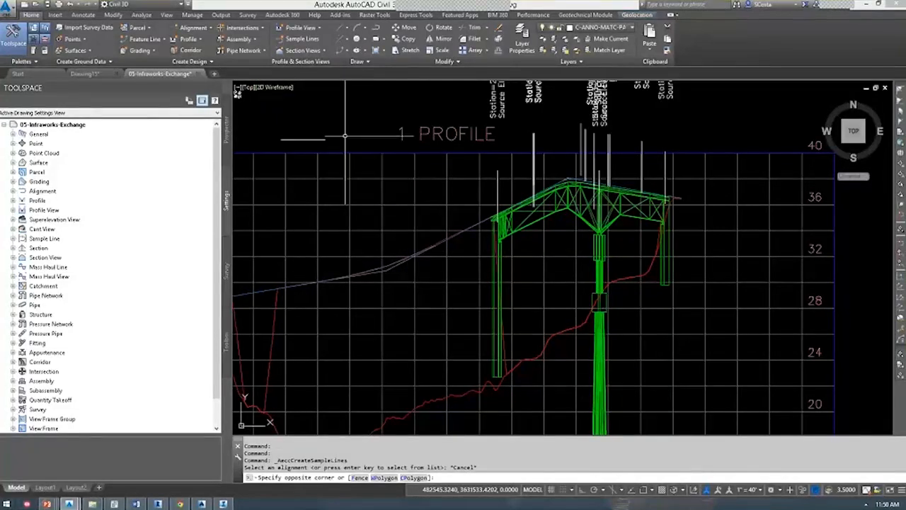
{"action": "left_click", "coordinate": [197, 73]}
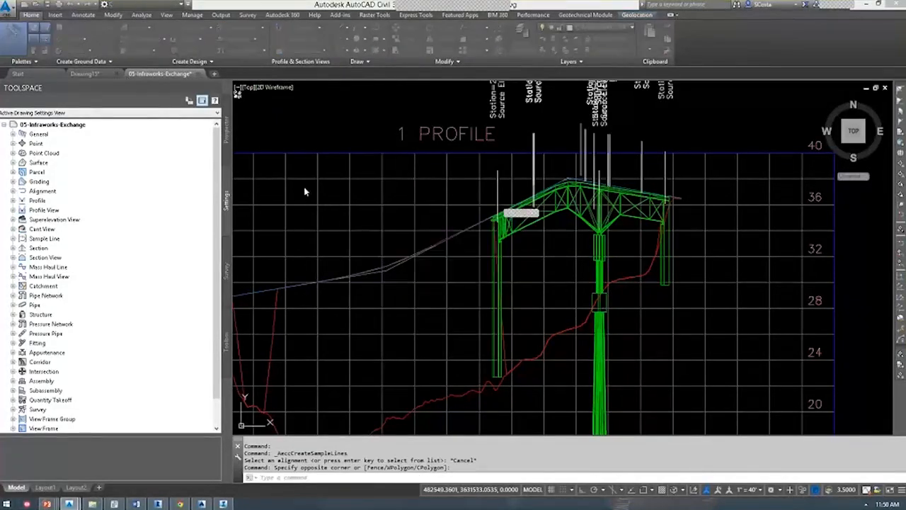
{"action": "key", "text": "n"}
{"action": "left_click", "coordinate": [116, 74]}
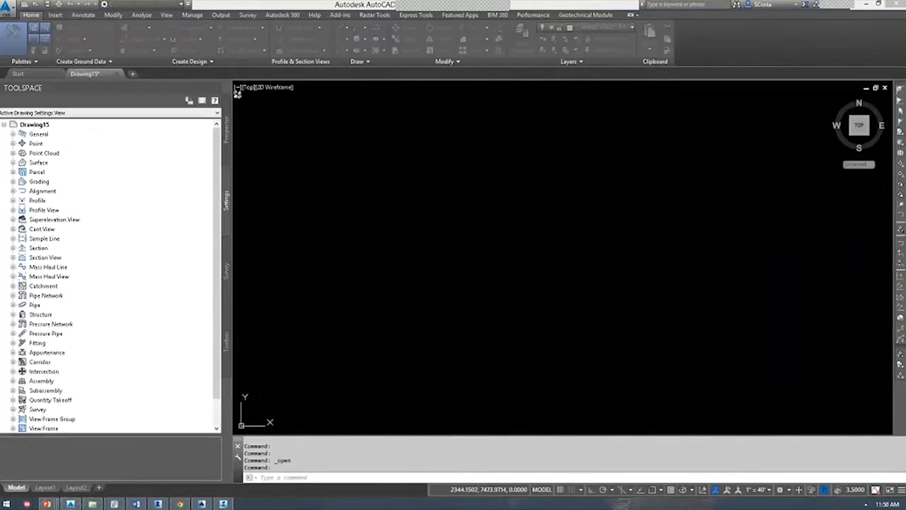
{"action": "key", "text": "n"}
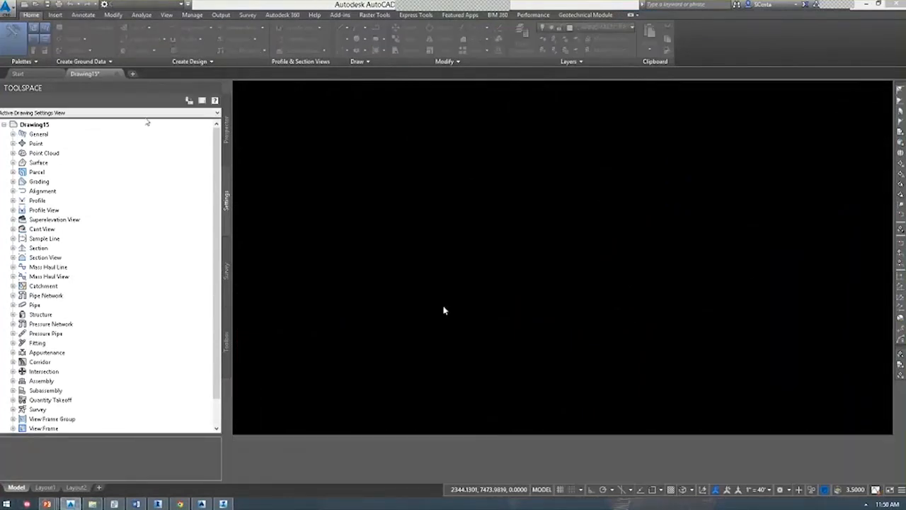
{"action": "key", "text": "ctrl+o"}
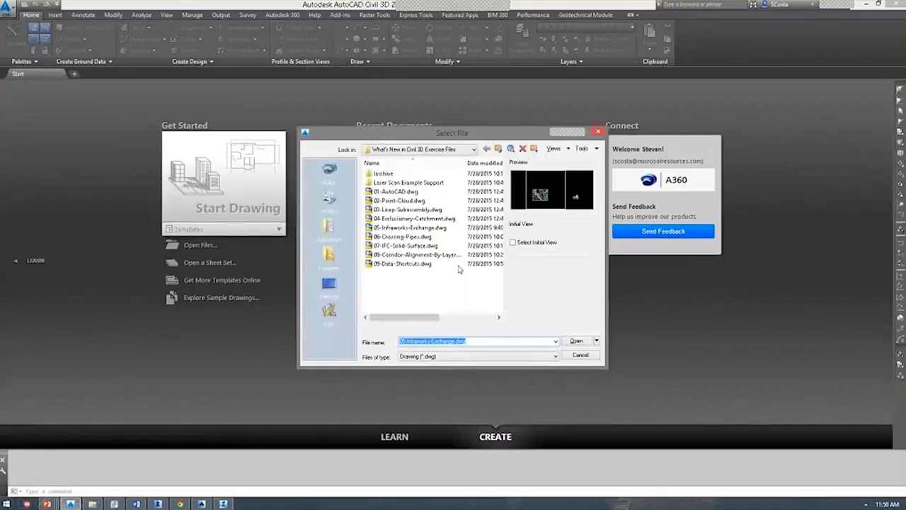
{"action": "key", "text": "Return"}
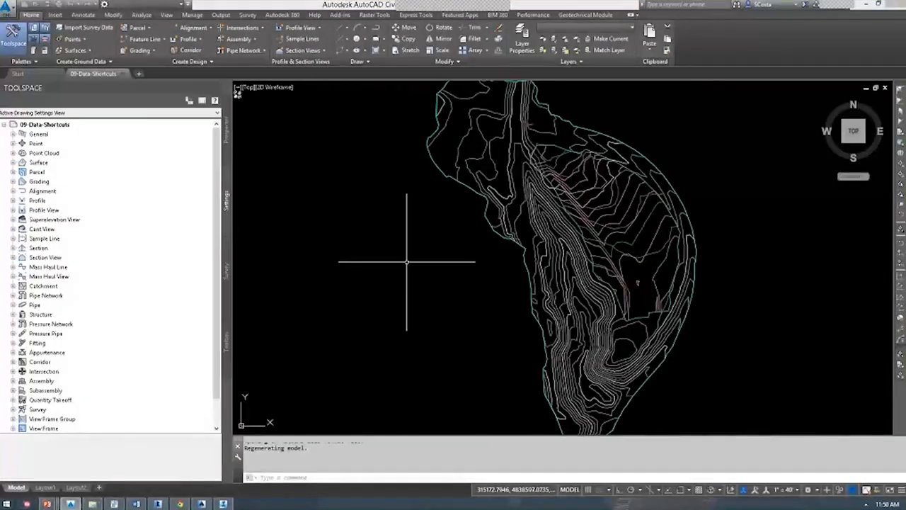
Expand Data Shortcuts > Surfaces in Prospector to list the Eg, Fg and Phase 2 shortcuts.
{"action": "left_click", "coordinate": [225, 142]}
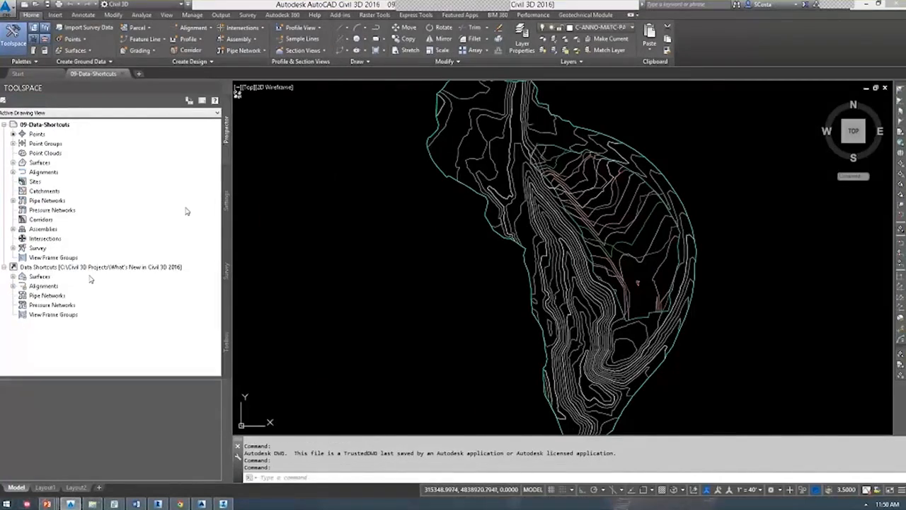
{"action": "left_click", "coordinate": [12, 277]}
{"action": "left_click", "coordinate": [106, 267]}
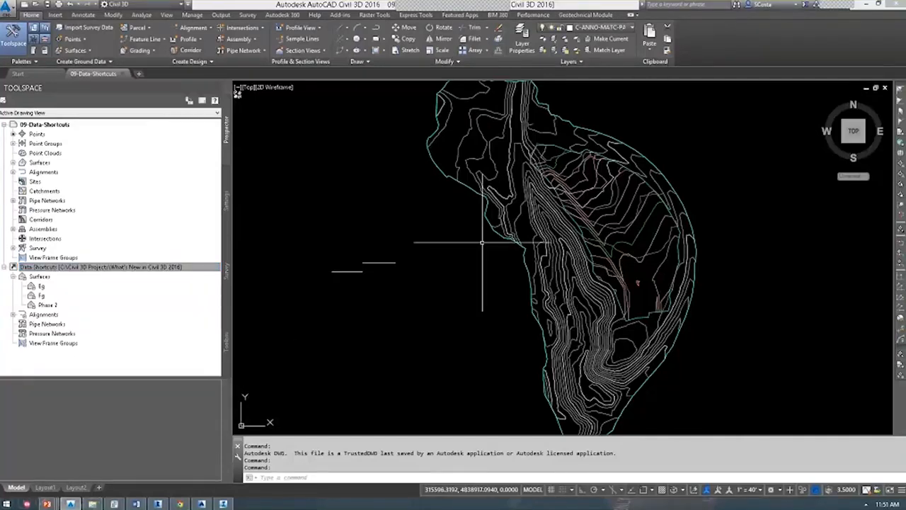
{"action": "left_click", "coordinate": [43, 295]}
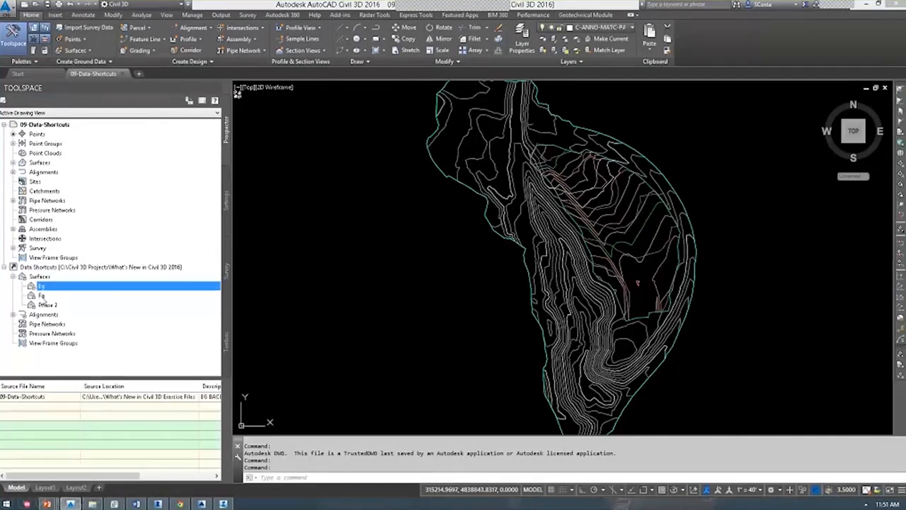
{"action": "right_click", "coordinate": [46, 288]}
{"action": "left_click", "coordinate": [320, 252]}
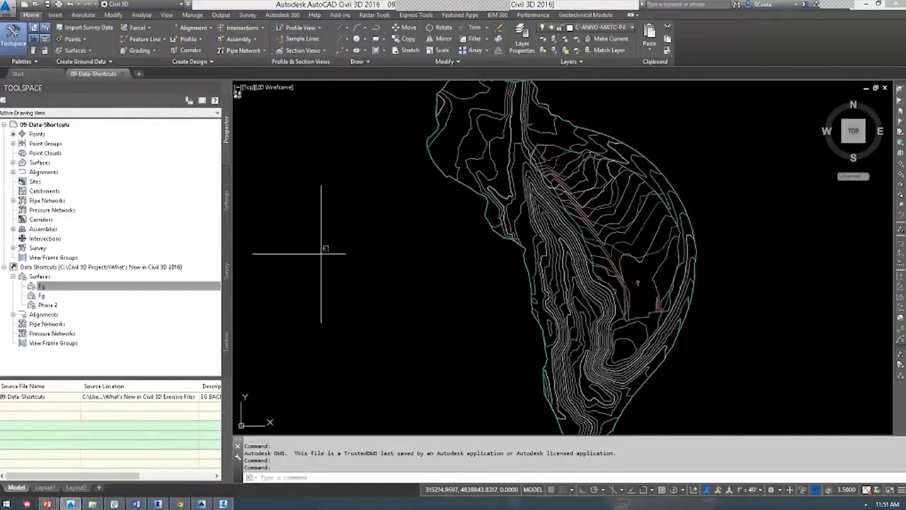
Save the drawing and confirm the folder with Set Data Shortcuts Project Folder.
{"action": "key", "text": "ctrl+s"}
{"action": "right_click", "coordinate": [37, 286]}
{"action": "left_click", "coordinate": [47, 277]}
{"action": "left_click", "coordinate": [57, 277]}
{"action": "right_click", "coordinate": [58, 268]}
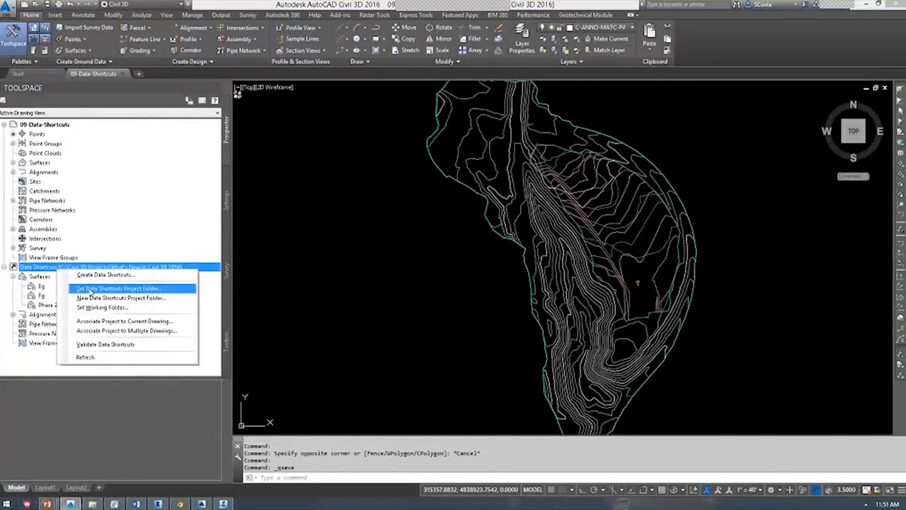
{"action": "left_click", "coordinate": [95, 297]}
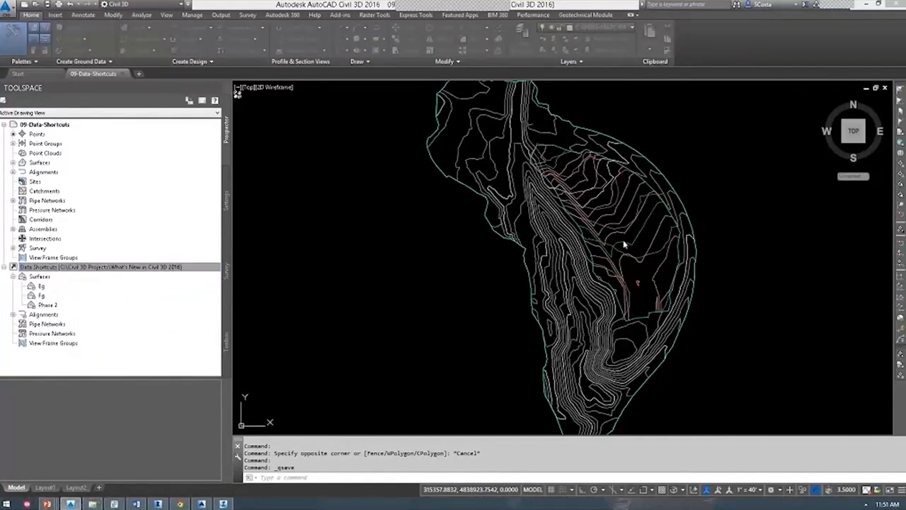
{"action": "left_click", "coordinate": [535, 337]}
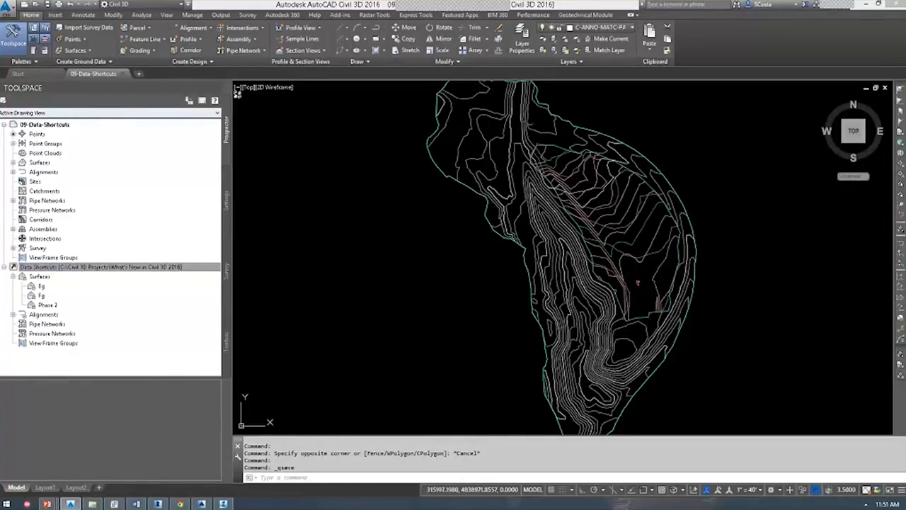
Start a new drawing and import Existing Ground Surface.xml through Insert > LandXML.
{"action": "left_click", "coordinate": [25, 4]}
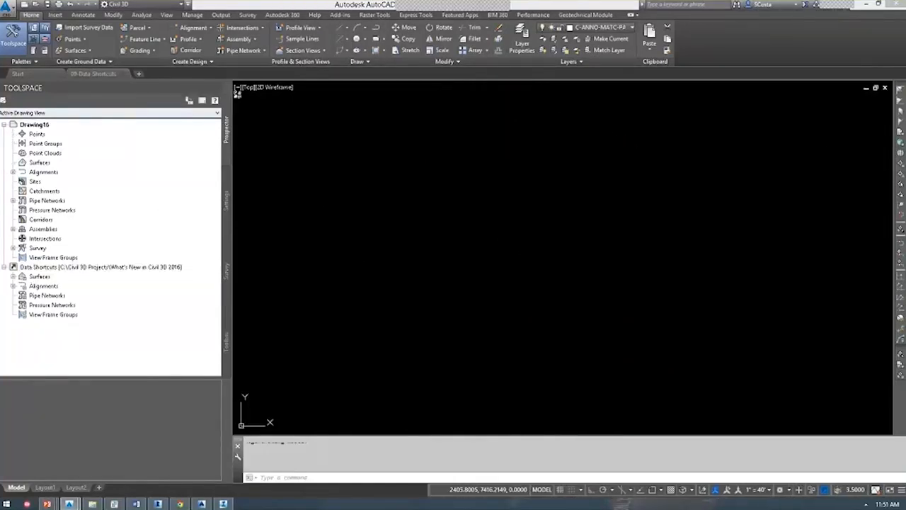
{"action": "left_click", "coordinate": [55, 15]}
{"action": "left_click", "coordinate": [39, 40]}
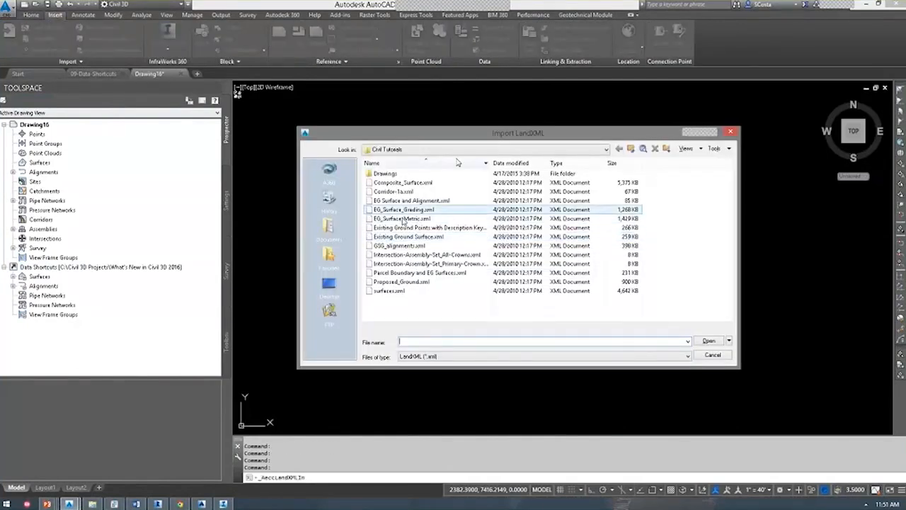
{"action": "double_click", "coordinate": [488, 166]}
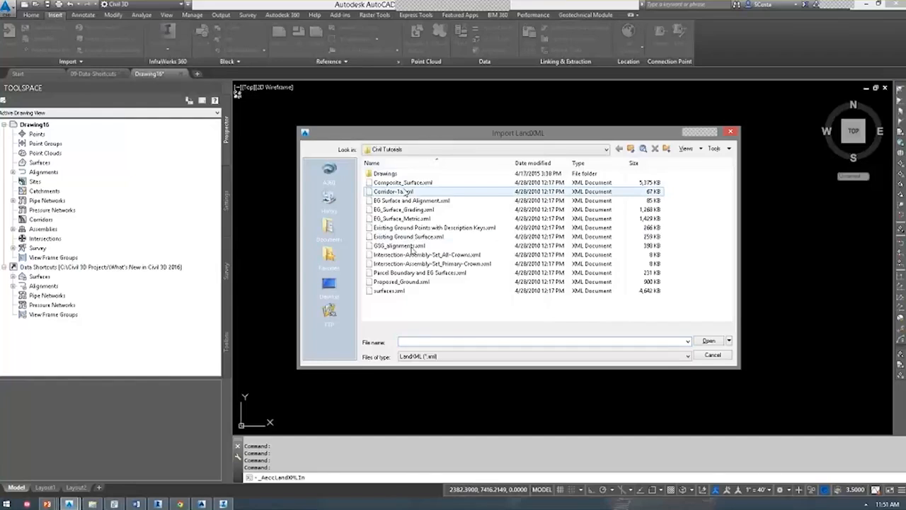
{"action": "double_click", "coordinate": [392, 237]}
{"action": "left_click", "coordinate": [451, 325]}
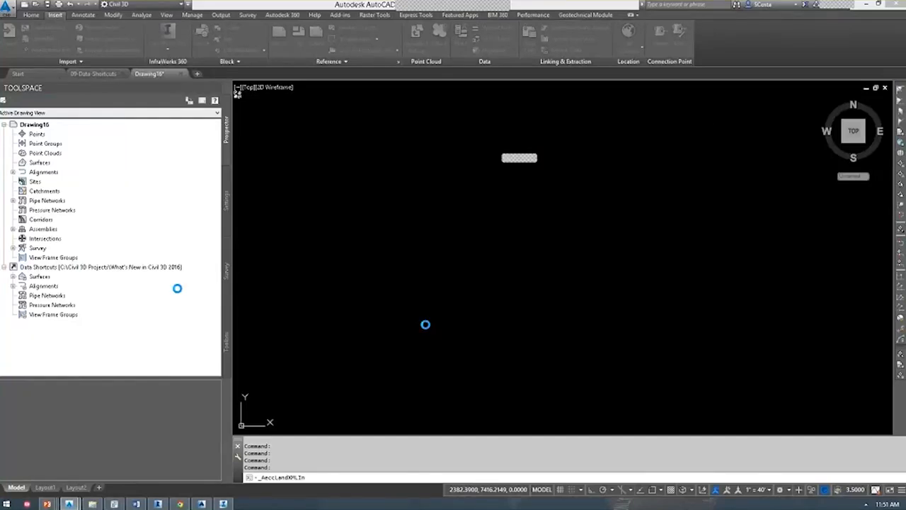
{"action": "left_click", "coordinate": [405, 244]}
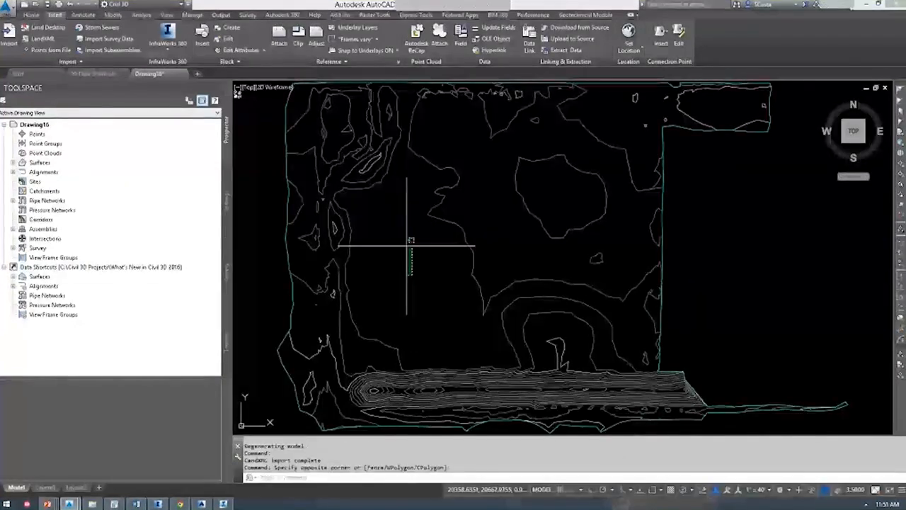
Zoom to the imported surface and save the drawing as Drawing16.dwg on the Desktop.
{"action": "key", "text": "Escape"}
{"action": "middle_click", "coordinate": [407, 245]}
{"action": "middle_click", "coordinate": [406, 244]}
{"action": "left_click", "coordinate": [159, 268]}
{"action": "left_click", "coordinate": [439, 244]}
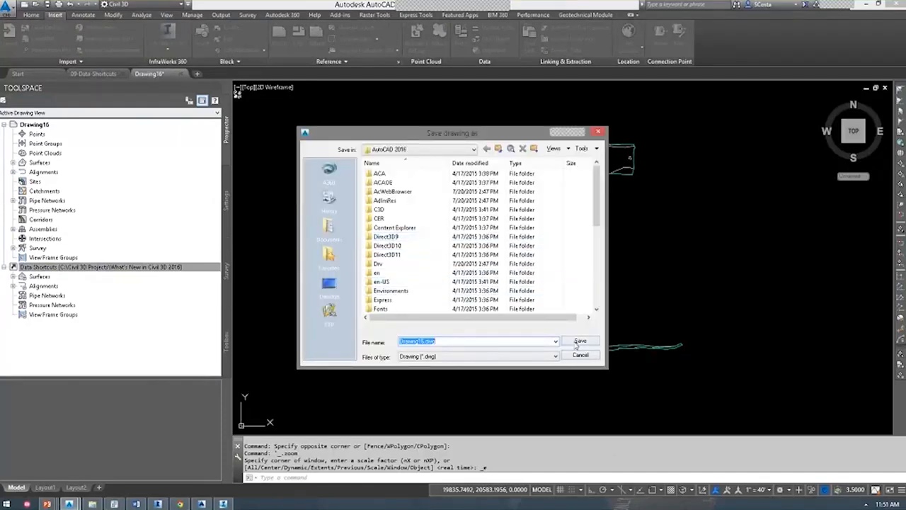
{"action": "left_click", "coordinate": [329, 285]}
{"action": "left_click", "coordinate": [580, 340]}
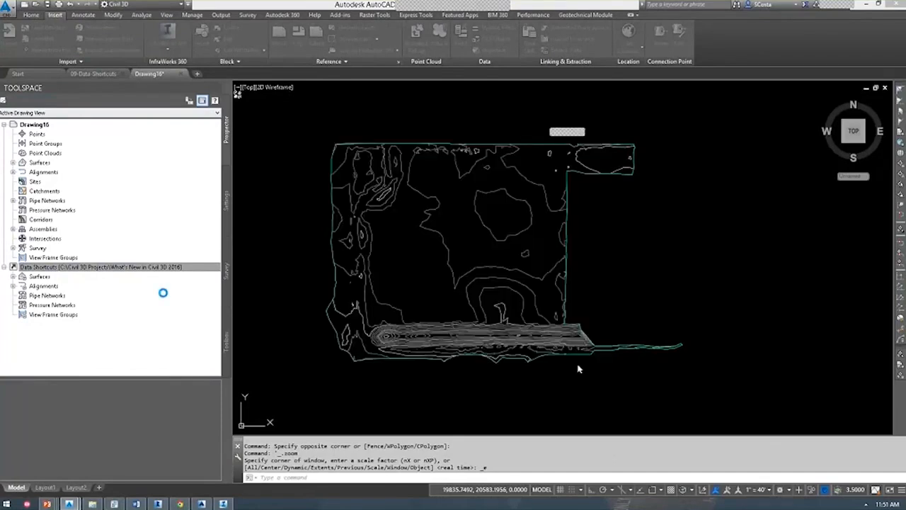
{"action": "left_click", "coordinate": [523, 346]}
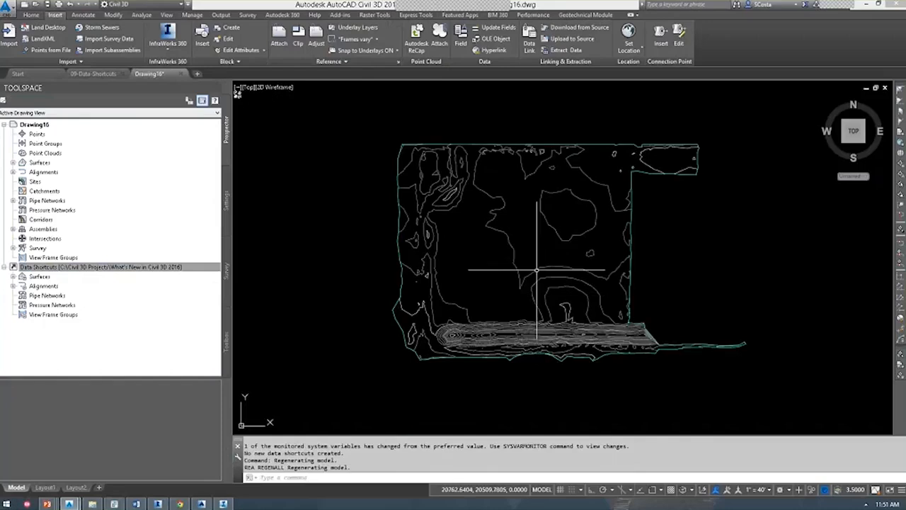
Draw a short polyline to the right of the surface with PL.
{"action": "type", "text": "pl"}
{"action": "key", "text": "Return"}
{"action": "left_click", "coordinate": [686, 207]}
{"action": "left_click", "coordinate": [728, 259]}
{"action": "left_click", "coordinate": [694, 278]}
{"action": "key", "text": "Escape"}
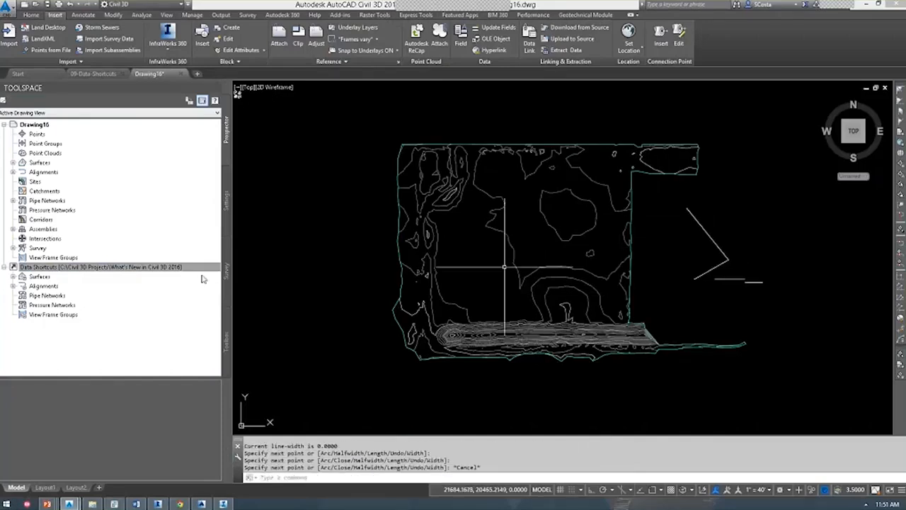
Reopen Create Data Shortcuts to see the XG Existing Ground Surface offered for sharing.
{"action": "right_click", "coordinate": [106, 262]}
{"action": "right_click", "coordinate": [85, 264]}
{"action": "left_click", "coordinate": [125, 268]}
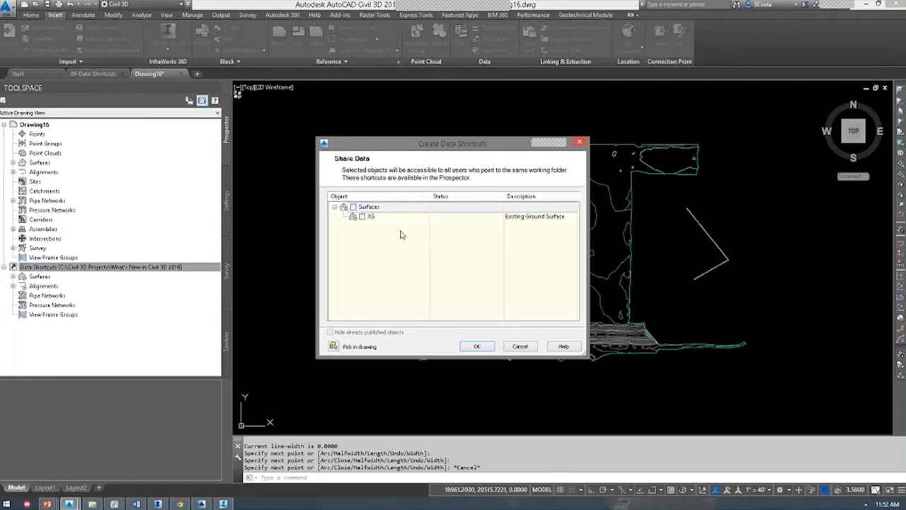
Close the sharing list, delete the stray polyline and close Drawing16.
{"action": "left_click", "coordinate": [521, 345]}
{"action": "left_click", "coordinate": [687, 249]}
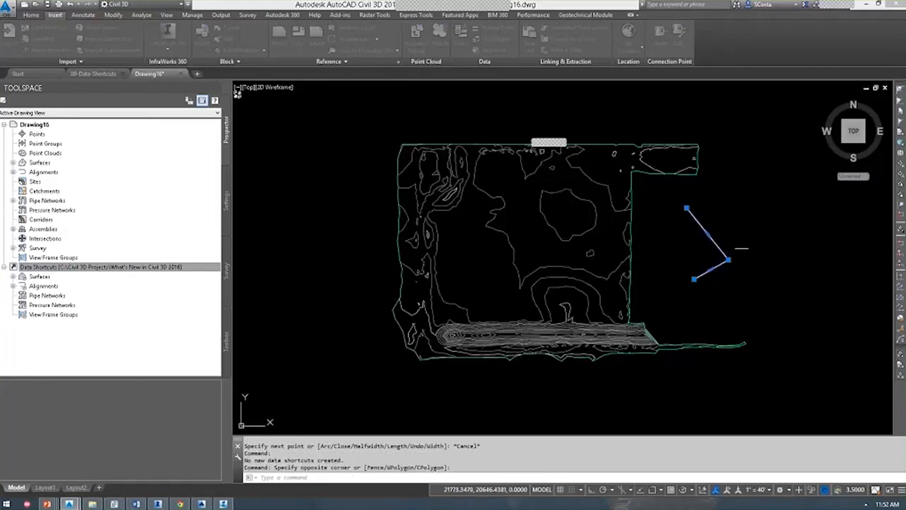
{"action": "key", "text": "Delete"}
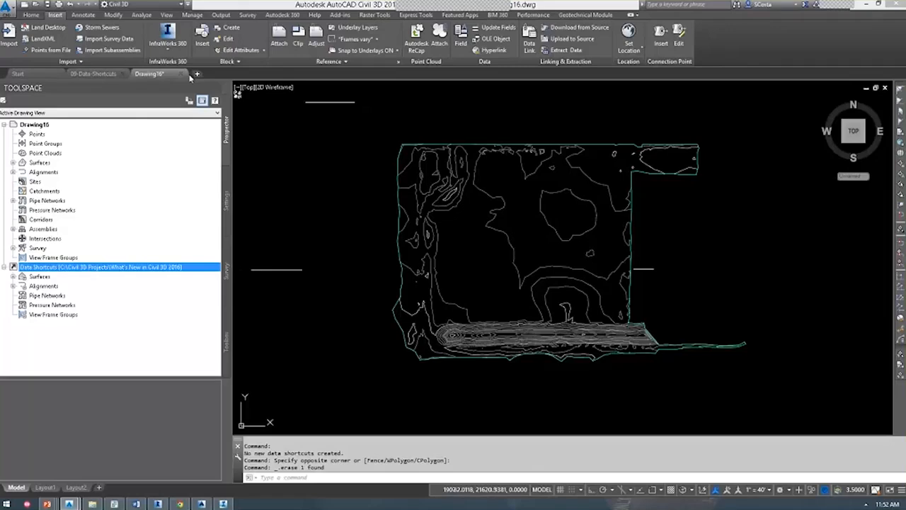
{"action": "left_click", "coordinate": [187, 75]}
{"action": "left_click", "coordinate": [520, 271]}
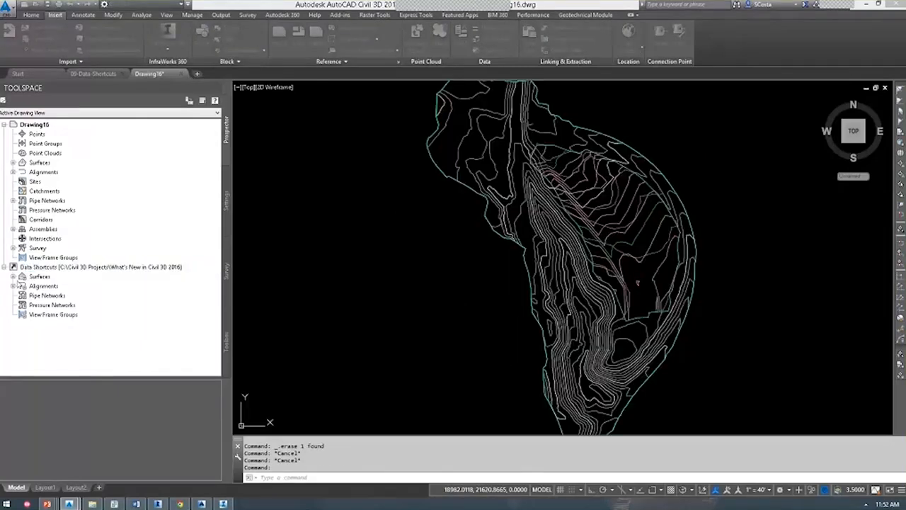
Review the Eg, Fg and Phase 2 surface shortcuts, then create the new Drawing17.
{"action": "left_click", "coordinate": [13, 276]}
{"action": "left_click", "coordinate": [40, 285]}
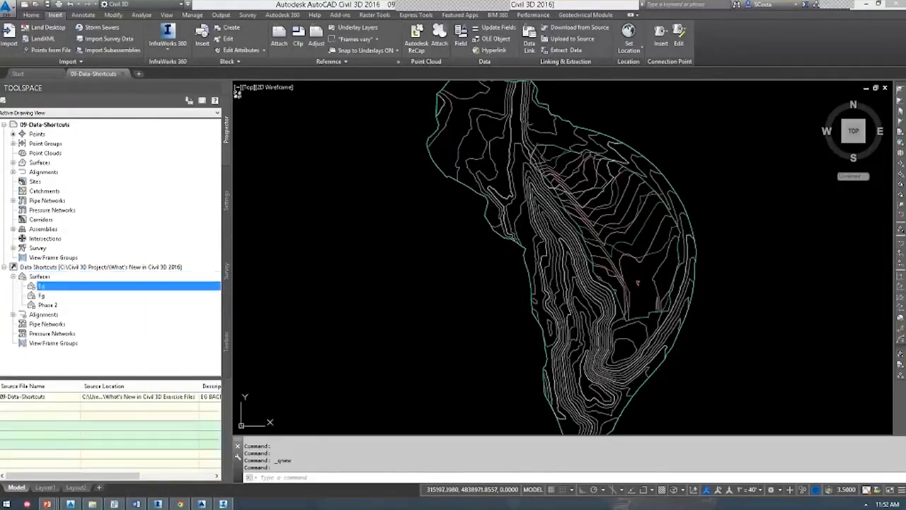
{"action": "left_click", "coordinate": [631, 229]}
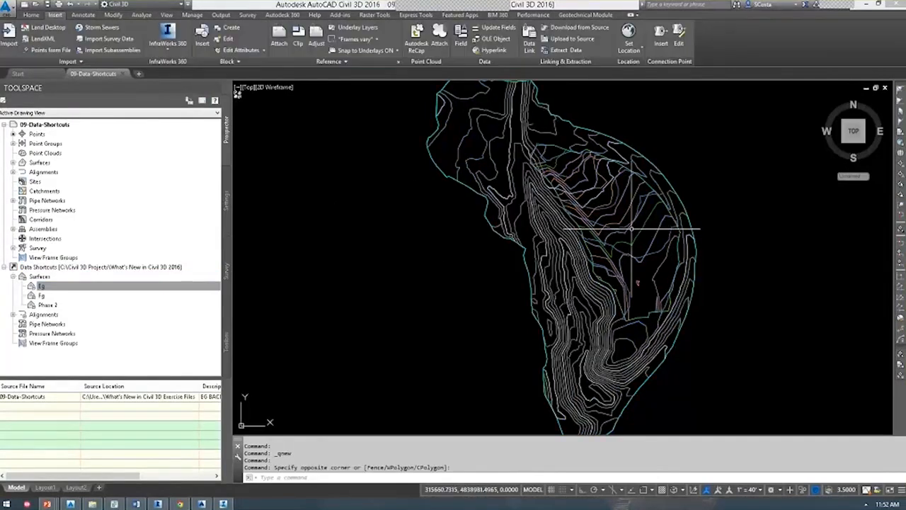
{"action": "key", "text": "Escape"}
{"action": "left_click", "coordinate": [625, 221]}
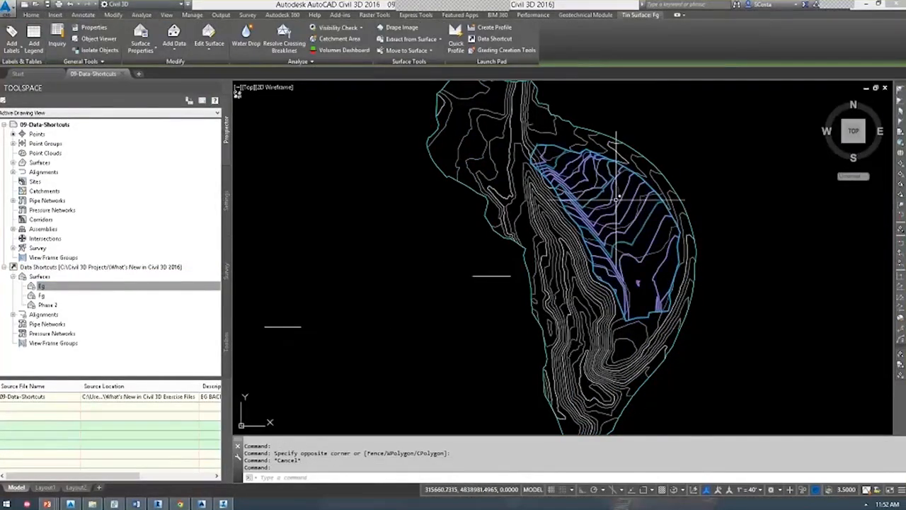
{"action": "left_click", "coordinate": [48, 304]}
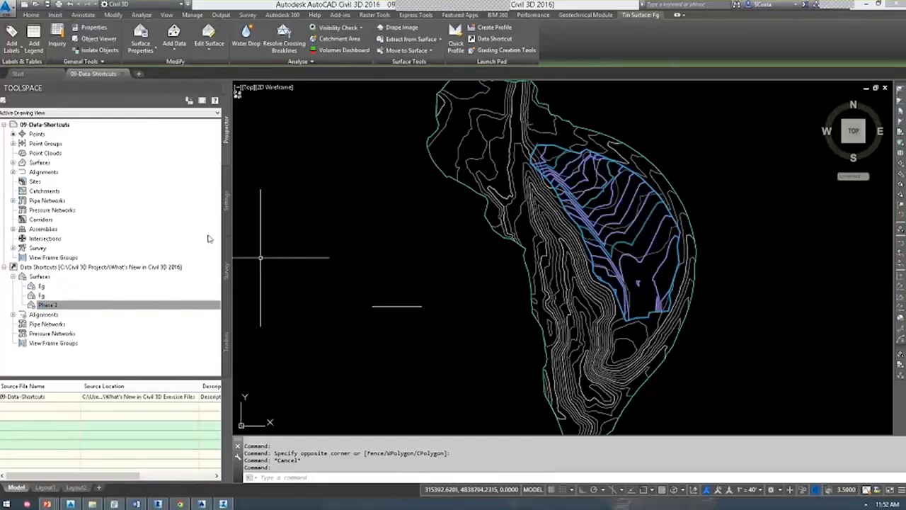
{"action": "left_click", "coordinate": [32, 14]}
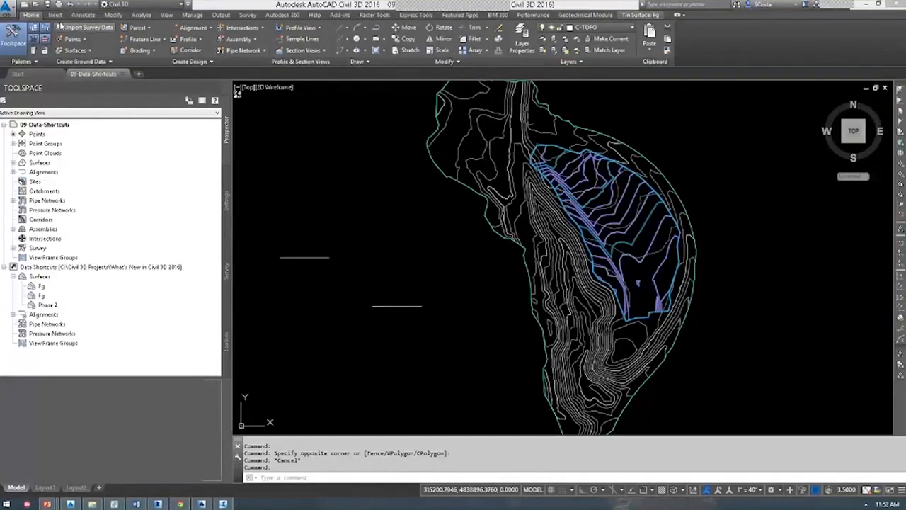
{"action": "left_click", "coordinate": [31, 5]}
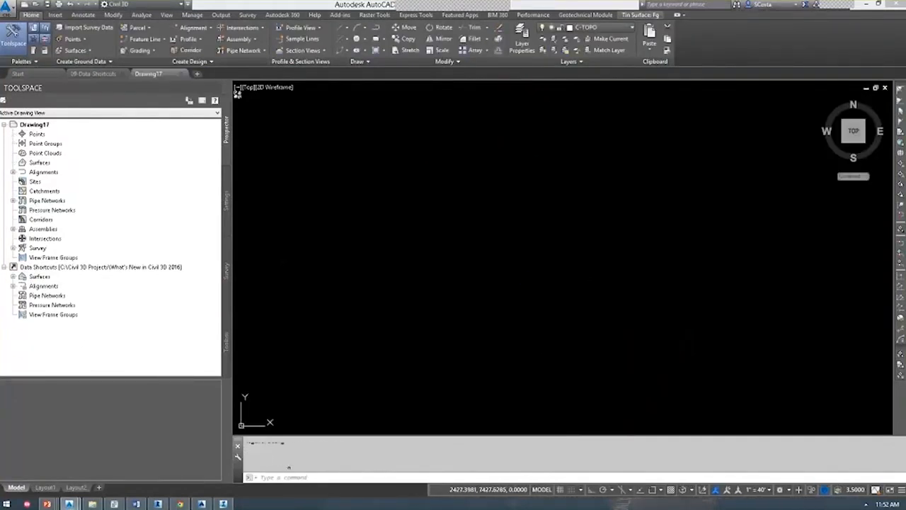
Create a reference to the Eg surface shortcut and zoom to its contours.
{"action": "left_click", "coordinate": [19, 279]}
{"action": "left_click", "coordinate": [39, 286]}
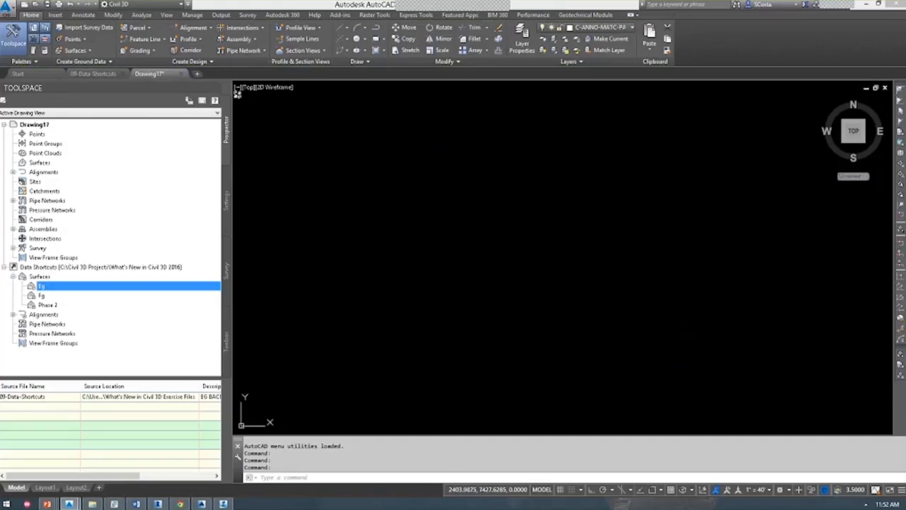
{"action": "right_click", "coordinate": [124, 286]}
{"action": "left_click", "coordinate": [148, 290]}
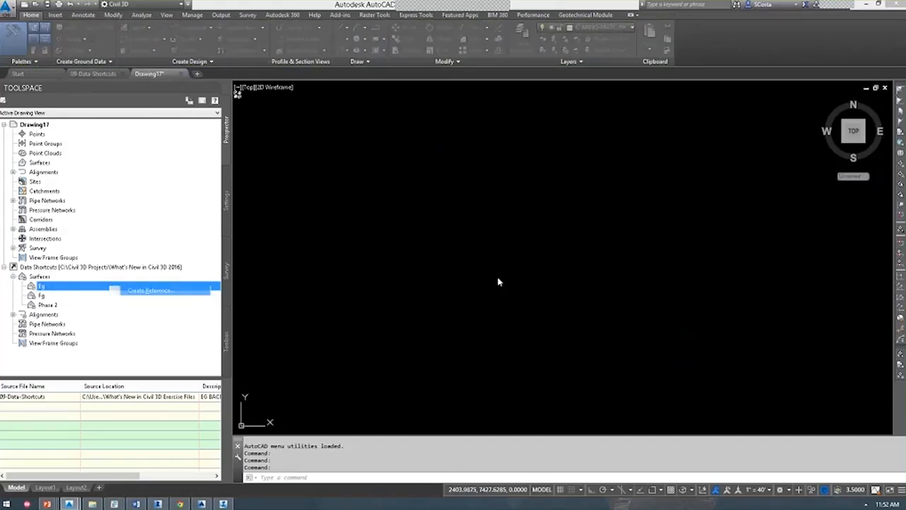
{"action": "left_click", "coordinate": [479, 318]}
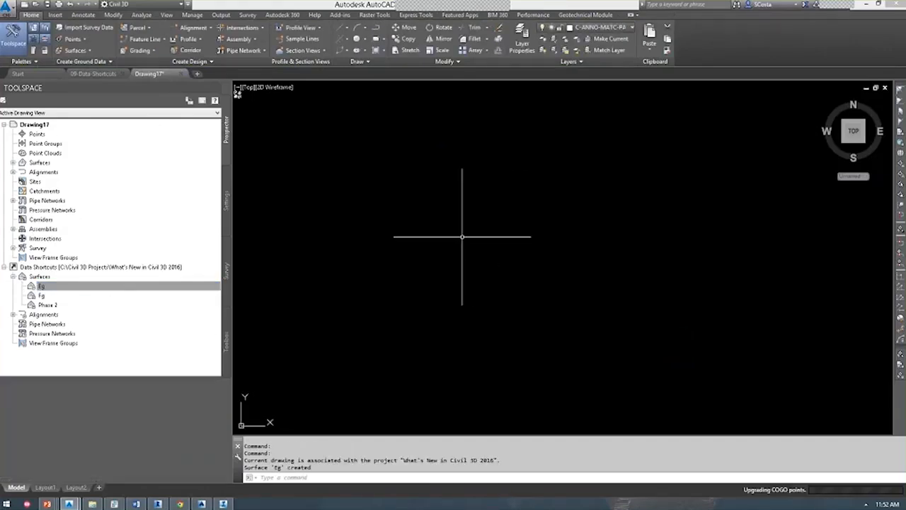
{"action": "middle_click", "coordinate": [462, 237]}
{"action": "middle_click", "coordinate": [462, 237]}
Save the drawing as 'sample' in the What's New in Civil 3D Exercise Files folder.
{"action": "key", "text": "ctrl+shift+s"}
{"action": "double_click", "coordinate": [390, 182]}
{"action": "type", "text": "sample"}
{"action": "key", "text": "Return"}
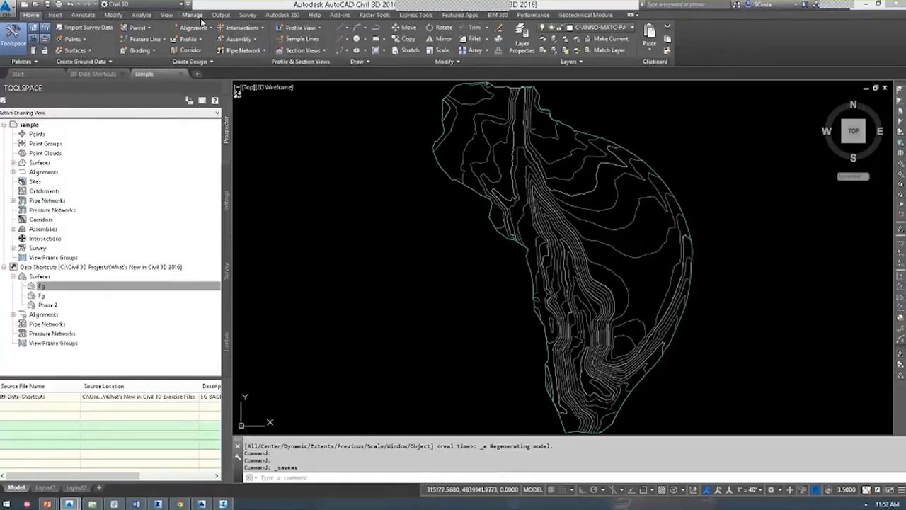
In Manage Data Shortcuts, point the drawing's Eg reference at Phase 2, then close the window.
{"action": "left_click", "coordinate": [192, 14]}
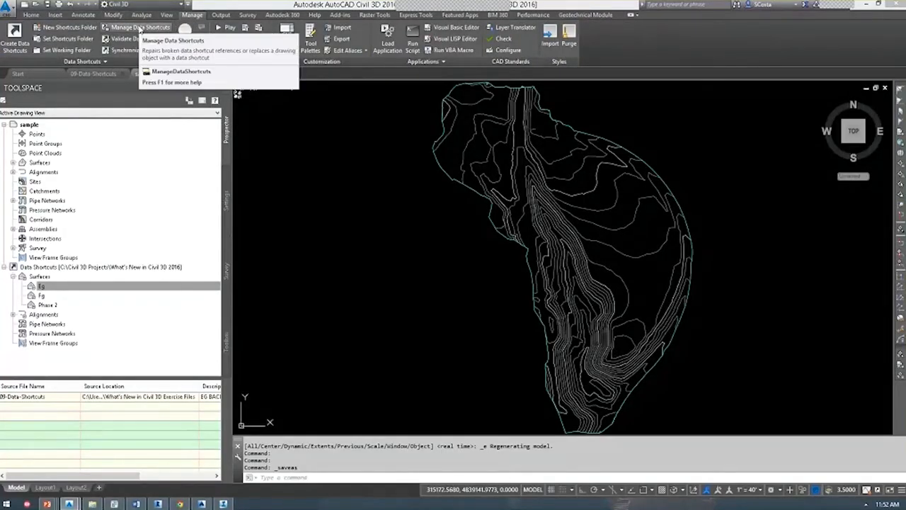
{"action": "left_click", "coordinate": [140, 27]}
{"action": "left_click_drag", "start_coordinate": [375, 131], "coordinate": [273, 113]}
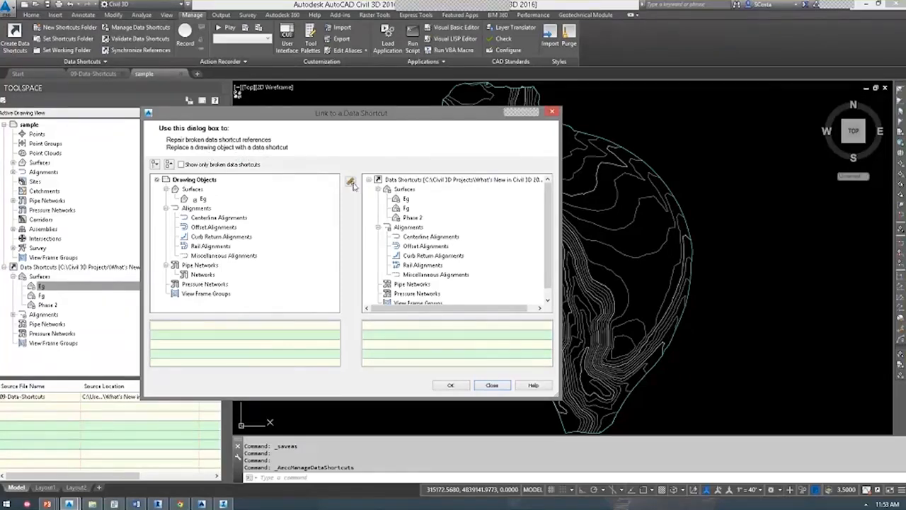
{"action": "left_click_drag", "start_coordinate": [407, 118], "coordinate": [341, 115]}
{"action": "left_click", "coordinate": [133, 196]}
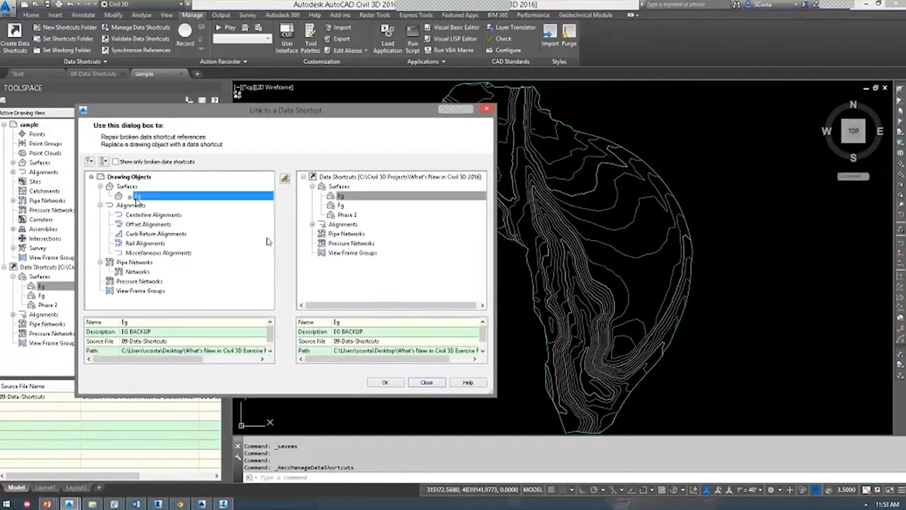
{"action": "left_click", "coordinate": [385, 382]}
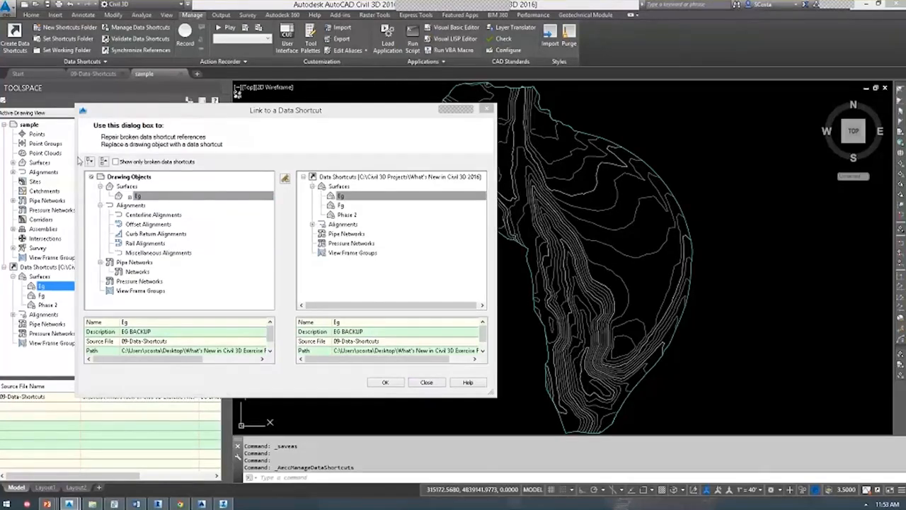
{"action": "left_click", "coordinate": [347, 214]}
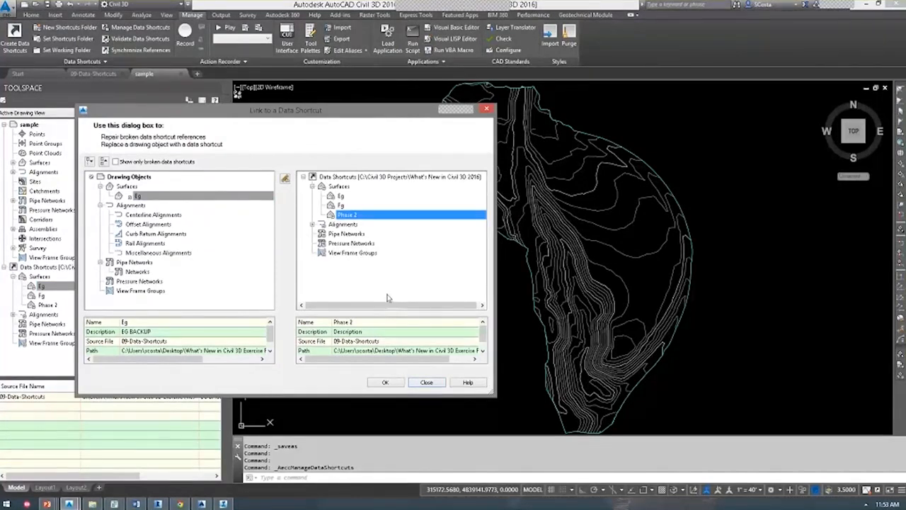
{"action": "left_click", "coordinate": [285, 178]}
{"action": "left_click", "coordinate": [284, 179]}
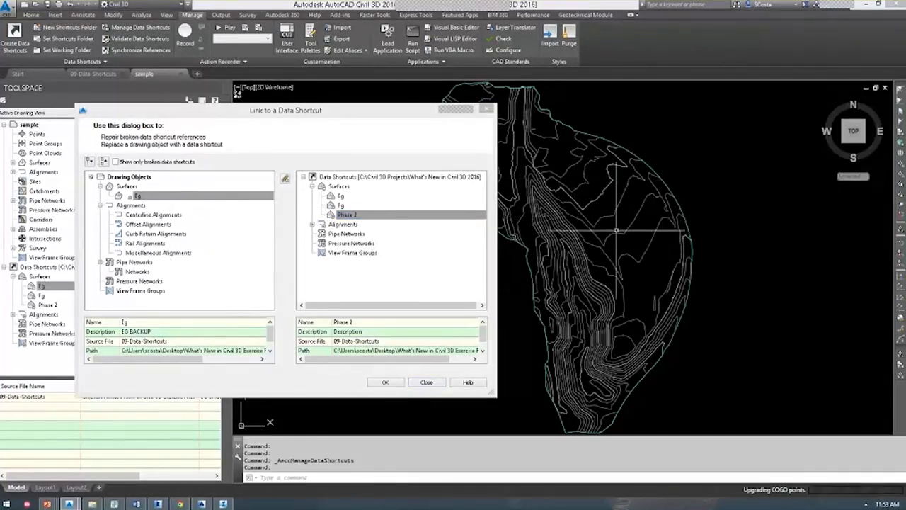
{"action": "left_click", "coordinate": [385, 382]}
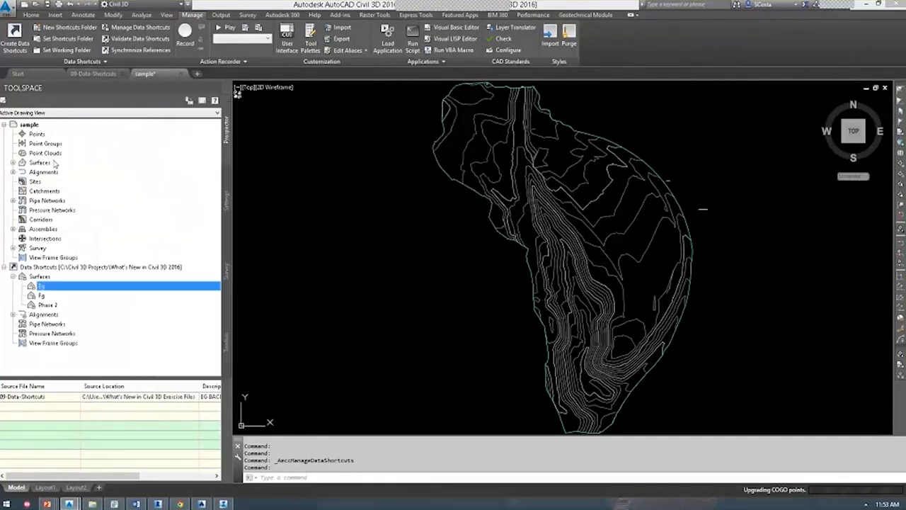
{"action": "left_click", "coordinate": [54, 162]}
Check the Eg surface in the drawing list, then close sample without saving.
{"action": "double_click", "coordinate": [54, 163]}
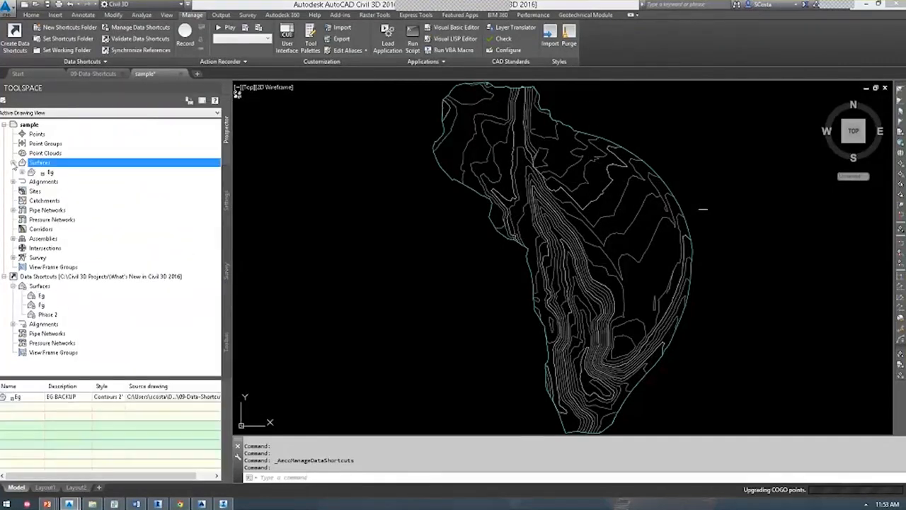
{"action": "left_click", "coordinate": [51, 173]}
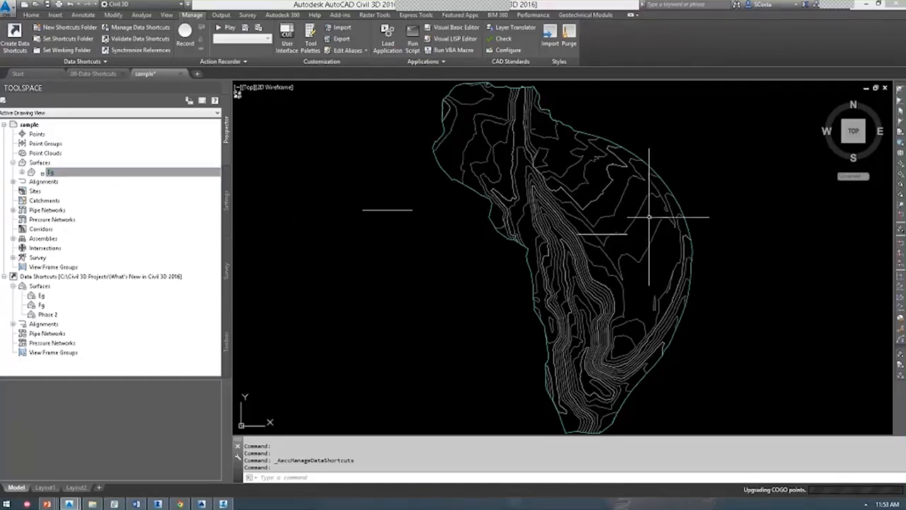
{"action": "mouse_move", "coordinate": [566, 183]}
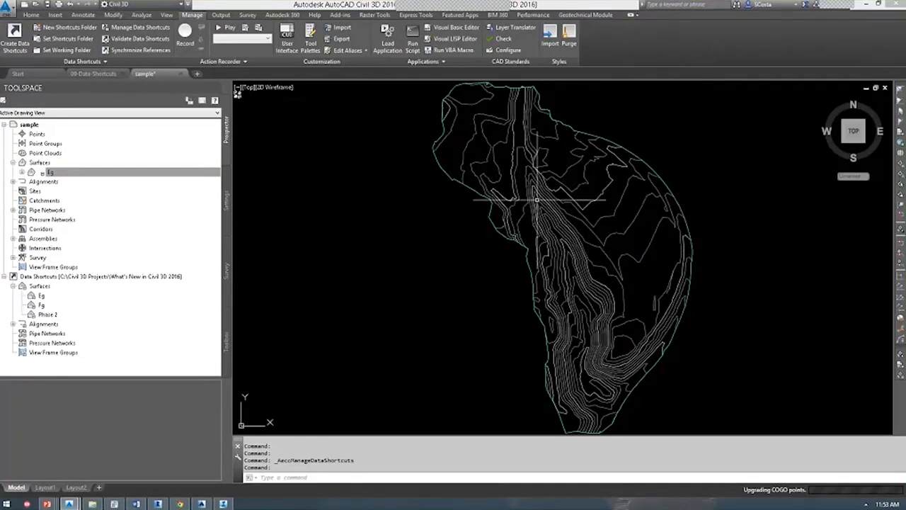
{"action": "left_click", "coordinate": [181, 74]}
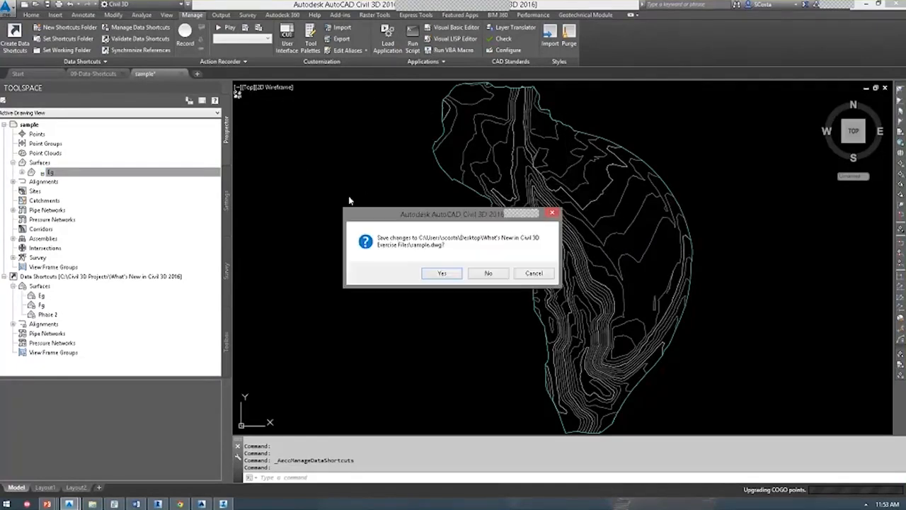
{"action": "left_click", "coordinate": [484, 269]}
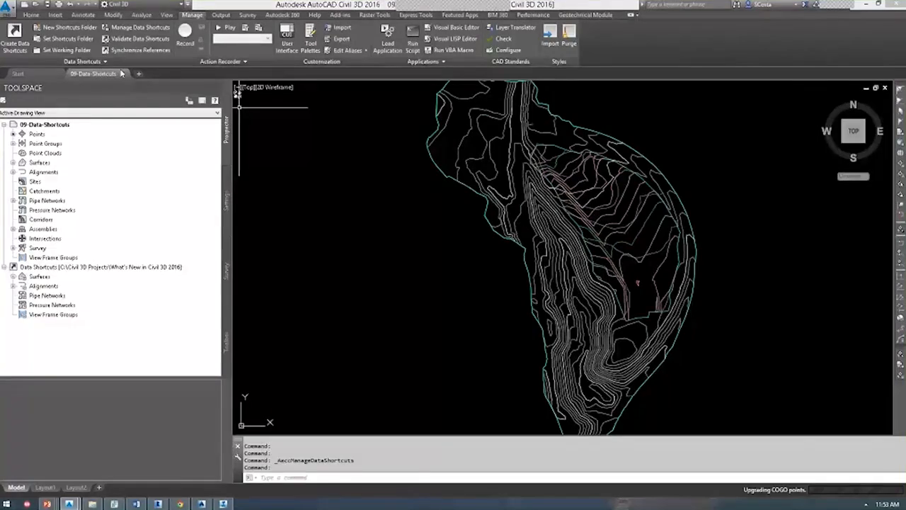
Close 09-Data-Shortcuts, view the presentation slide, and start a blank drawing from the Start page.
{"action": "left_click", "coordinate": [124, 72]}
{"action": "key", "text": "alt+Tab"}
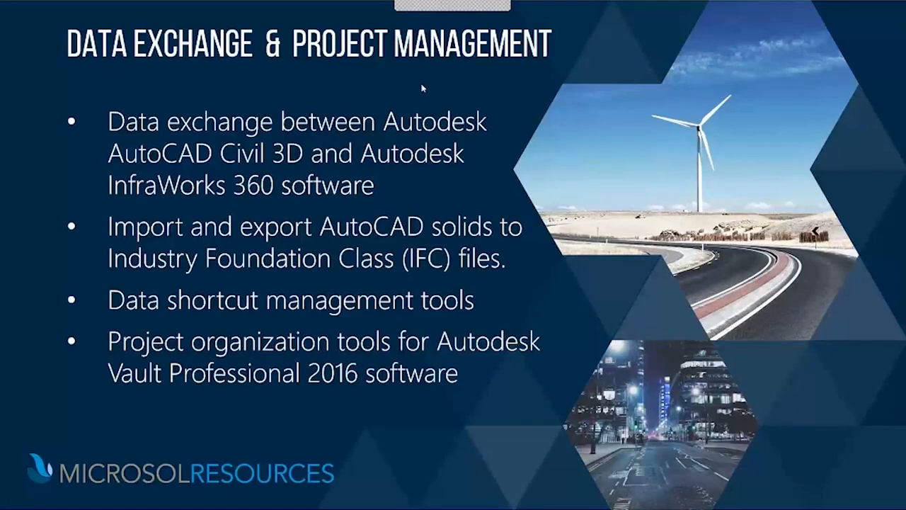
{"action": "key", "text": "alt+Tab"}
{"action": "key", "text": "alt+Tab"}
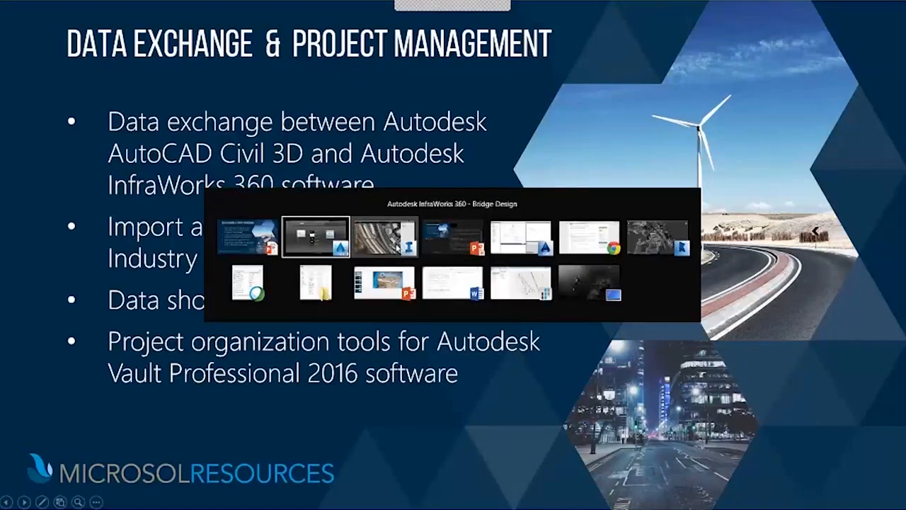
{"action": "left_click", "coordinate": [323, 223]}
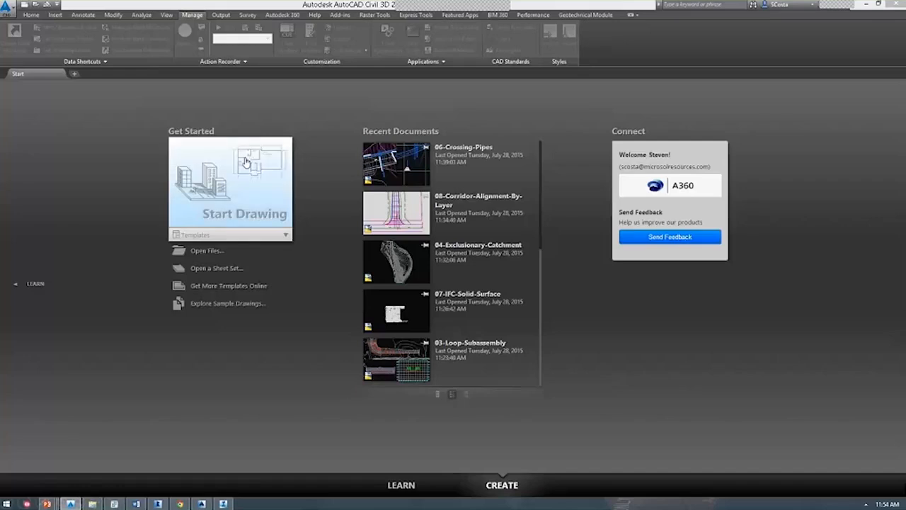
{"action": "left_click", "coordinate": [246, 162]}
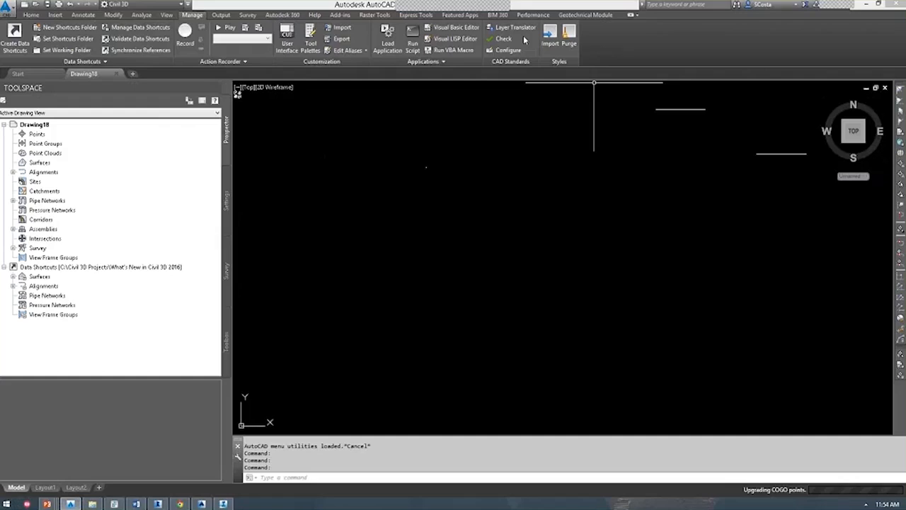
Show the Geotechnical Module tab, then switch to the borehole database map of 28 locations.
{"action": "left_click", "coordinate": [588, 15]}
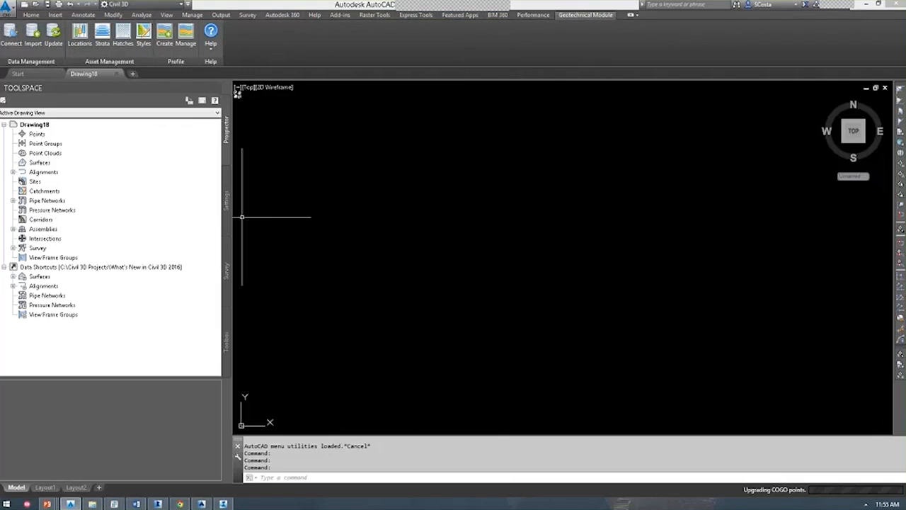
{"action": "left_click", "coordinate": [113, 503]}
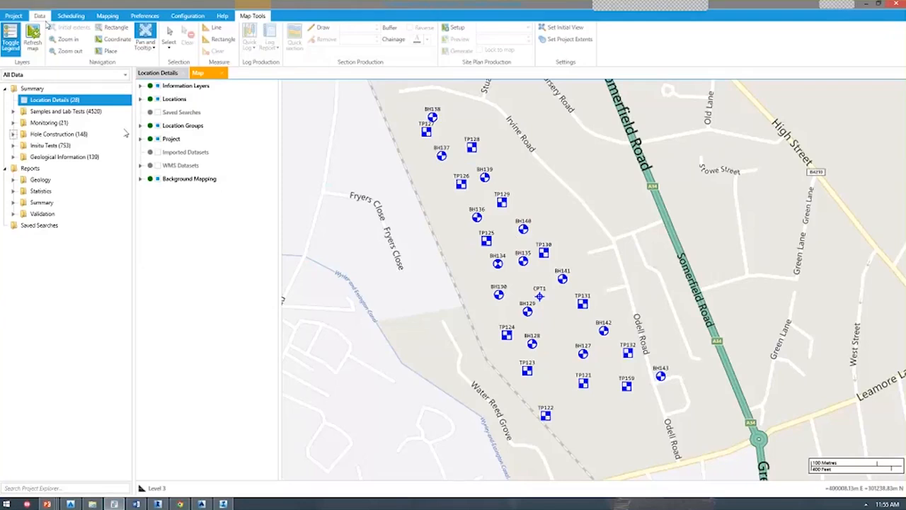
Open Project > Samples and Lab Tests > Sample Information in HoleBASE, then return to Civil 3D.
{"action": "left_click", "coordinate": [45, 74]}
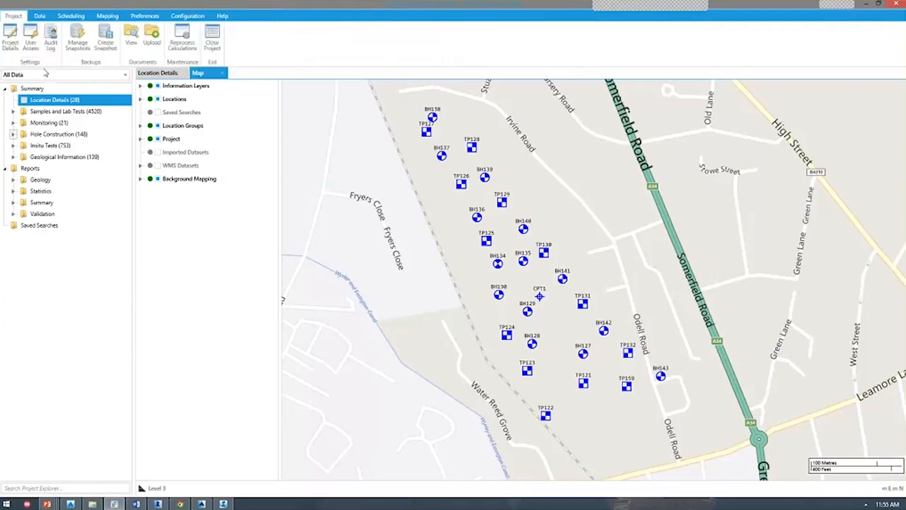
{"action": "left_click", "coordinate": [13, 111]}
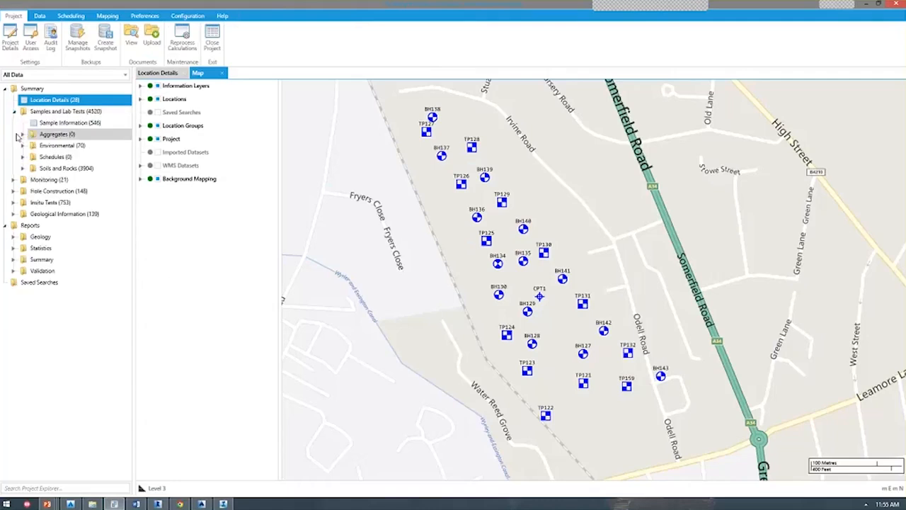
{"action": "left_click", "coordinate": [47, 123]}
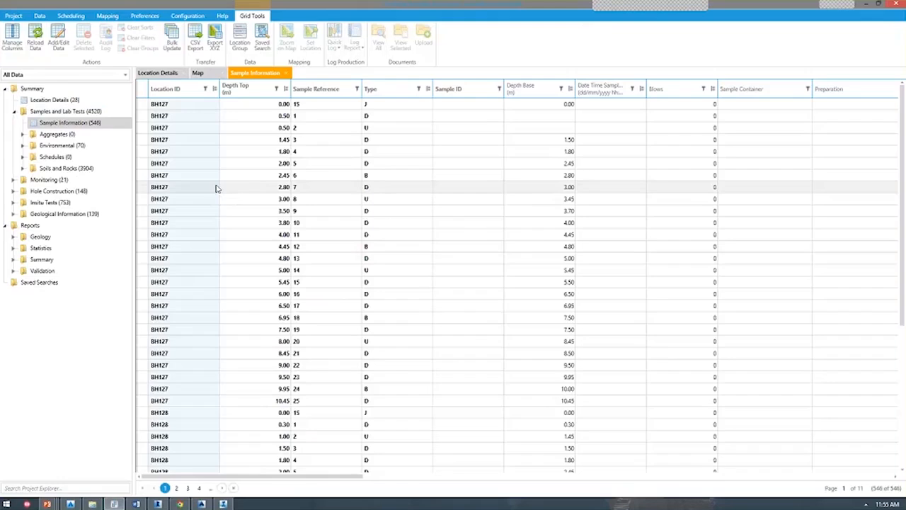
{"action": "left_click", "coordinate": [866, 4]}
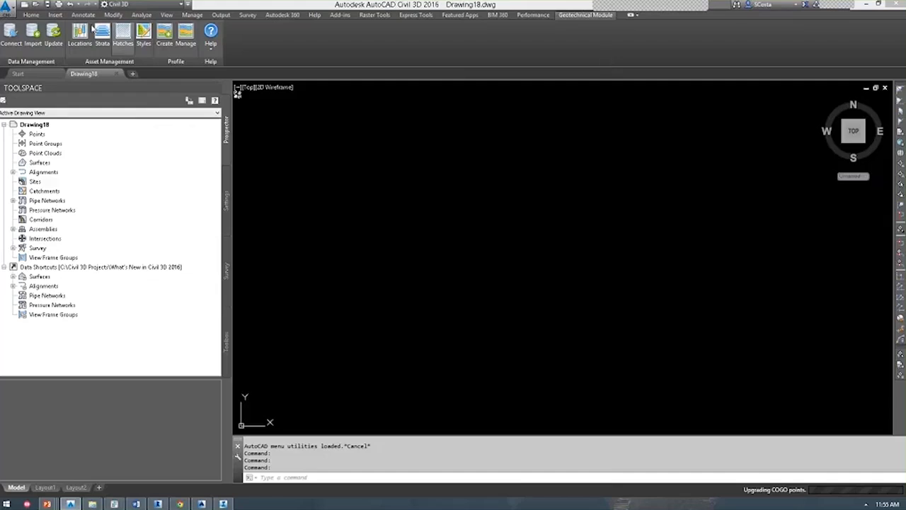
Show Drawing19's Geotechnical Module ribbon tab and bring the Chrome article to the front.
{"action": "left_click", "coordinate": [31, 14]}
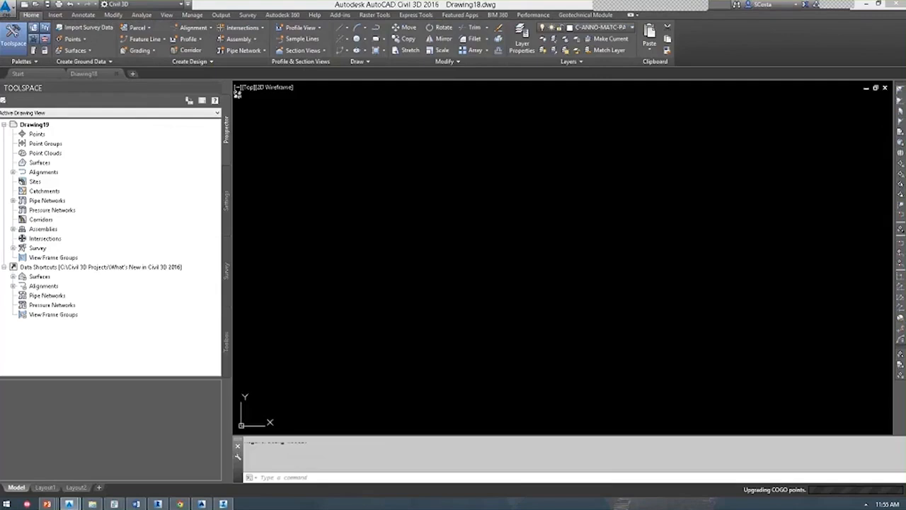
{"action": "left_click", "coordinate": [575, 17]}
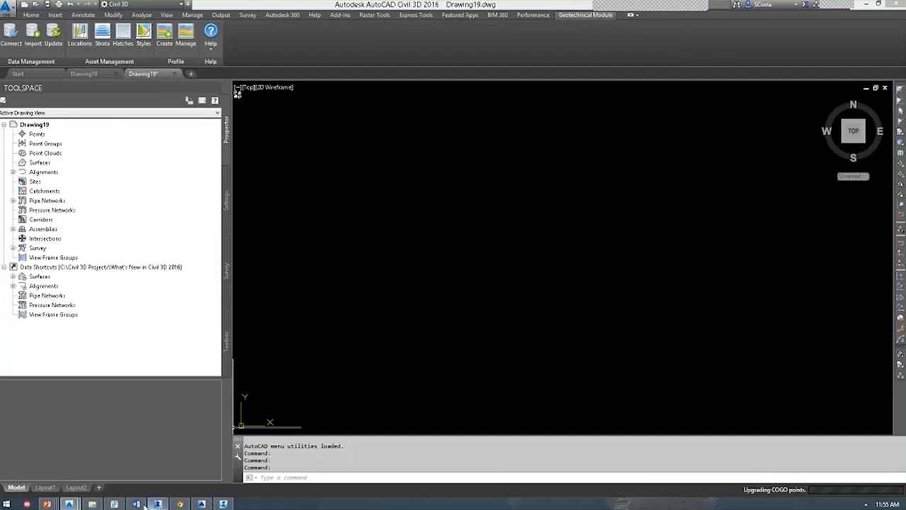
{"action": "left_click", "coordinate": [180, 503]}
In a new Chrome tab, go to manage.autodesk.com and sign in to the Autodesk account.
{"action": "double_click", "coordinate": [289, 9]}
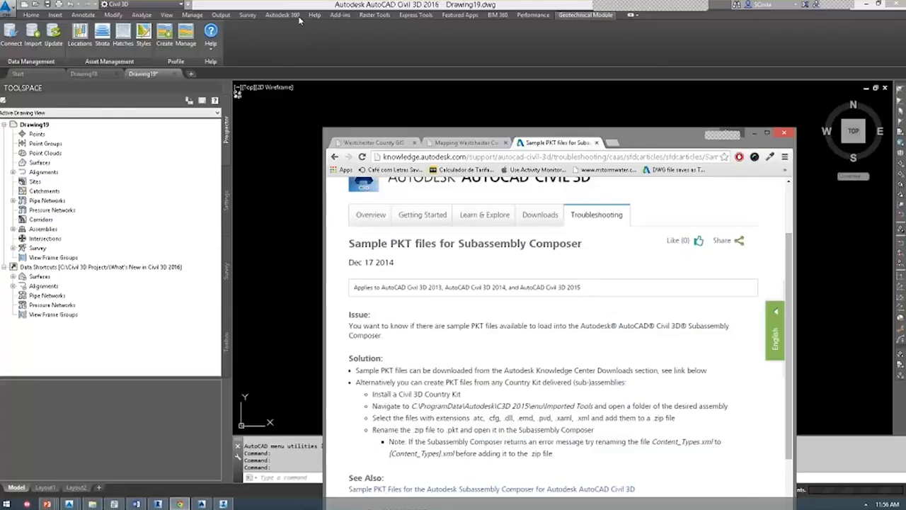
{"action": "left_click", "coordinate": [615, 143]}
{"action": "type", "text": "man"}
{"action": "key", "text": "Return"}
{"action": "left_click_drag", "start_coordinate": [613, 127], "coordinate": [571, 55]}
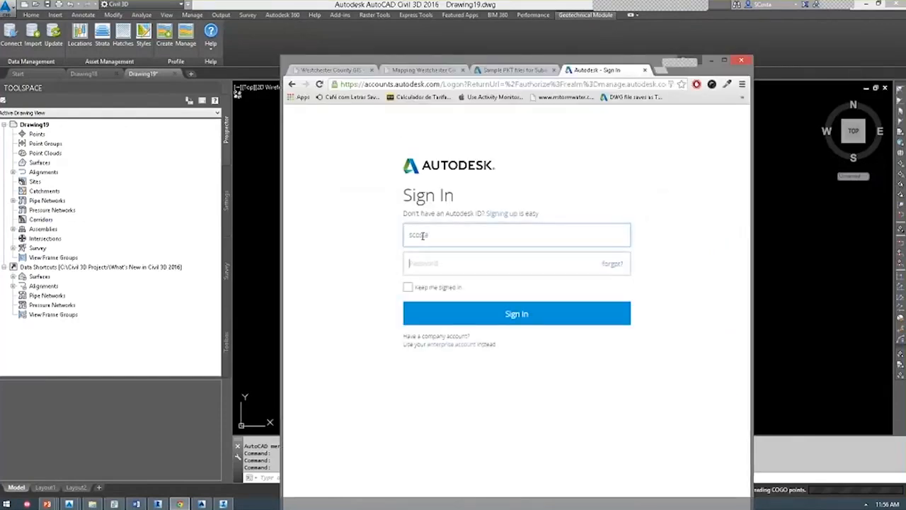
{"action": "key", "text": "Tab"}
{"action": "type", "text": "**********"}
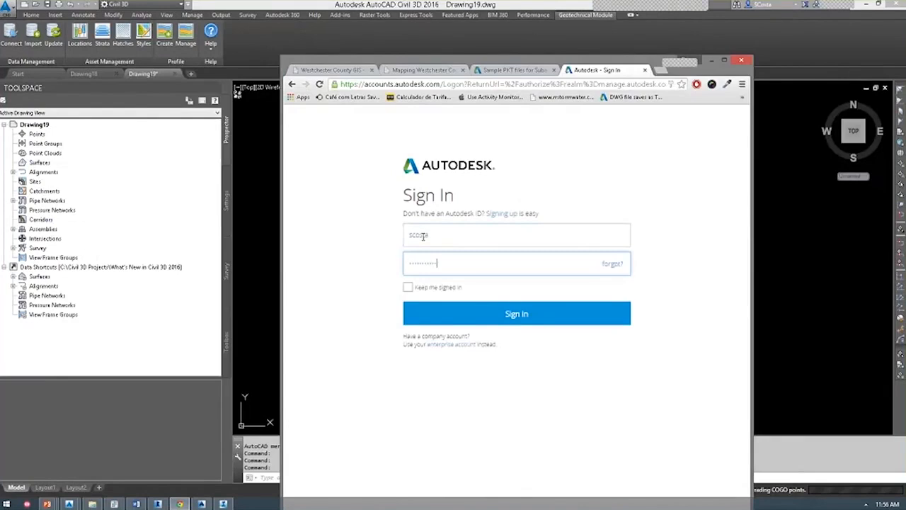
{"action": "key", "text": "Return"}
From Product Enhancements, open the Autodesk Geotechnical Module 2016 download page, then close Chrome.
{"action": "left_click_drag", "start_coordinate": [502, 61], "coordinate": [525, 62]}
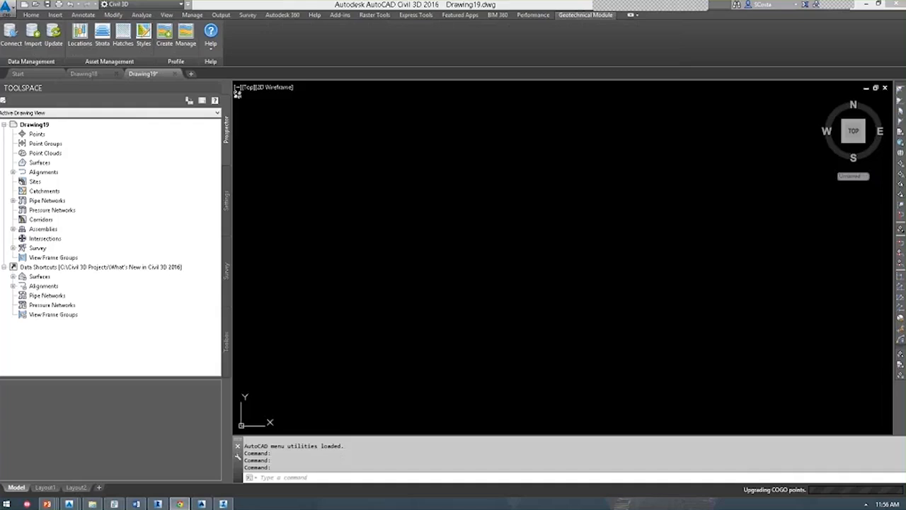
{"action": "left_click_drag", "start_coordinate": [905, 126], "coordinate": [521, 47]}
{"action": "left_click_drag", "start_coordinate": [431, 51], "coordinate": [416, 19]}
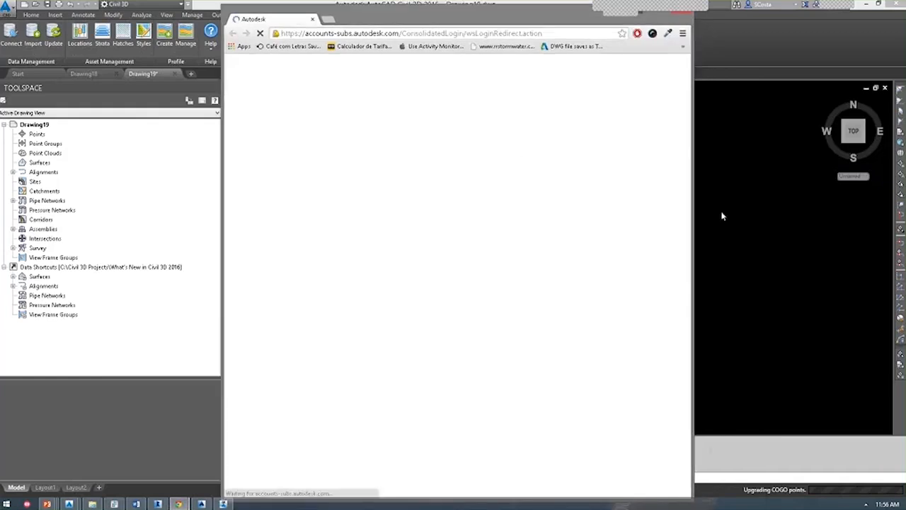
{"action": "left_click_drag", "start_coordinate": [751, 76], "coordinate": [731, 75]}
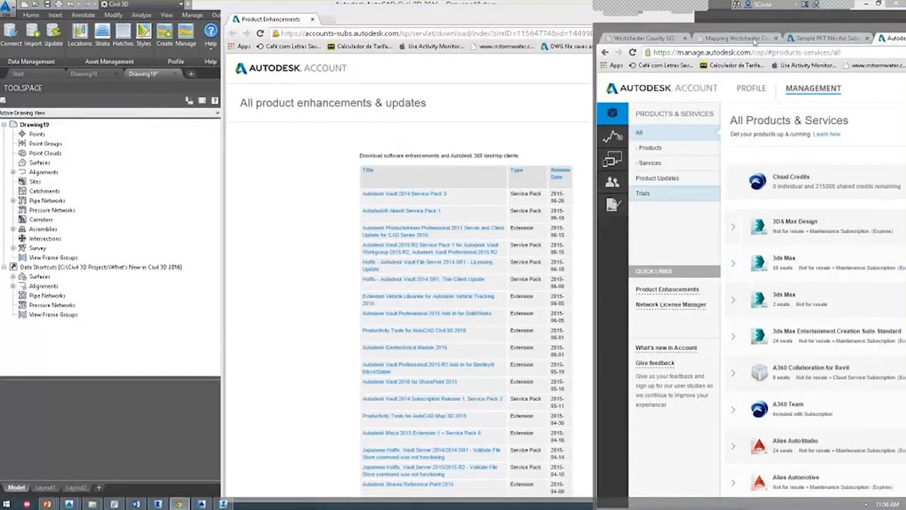
{"action": "left_click_drag", "start_coordinate": [751, 37], "coordinate": [905, 37]}
{"action": "left_click", "coordinate": [339, 294]}
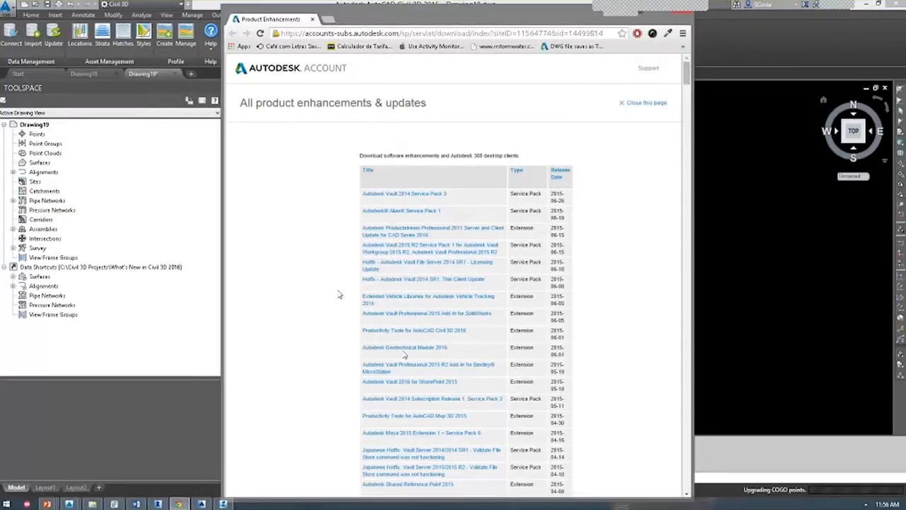
{"action": "left_click", "coordinate": [404, 349]}
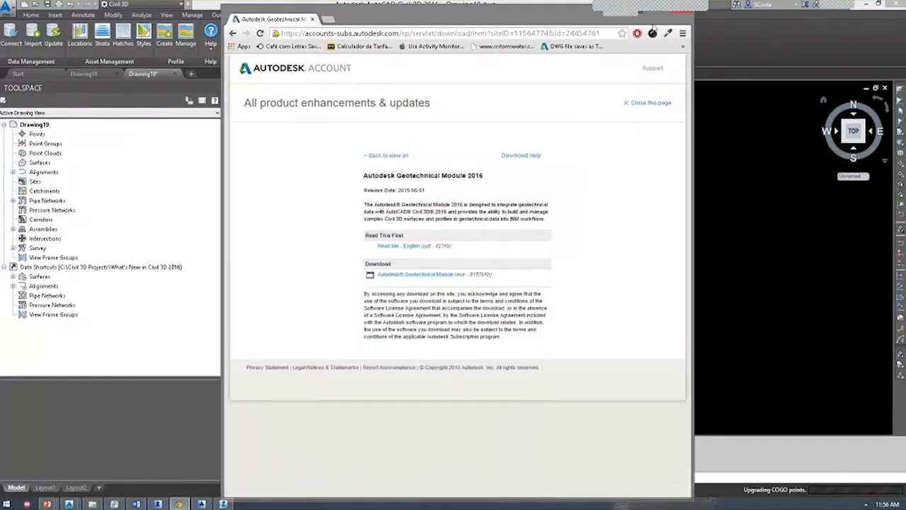
{"action": "left_click", "coordinate": [681, 15]}
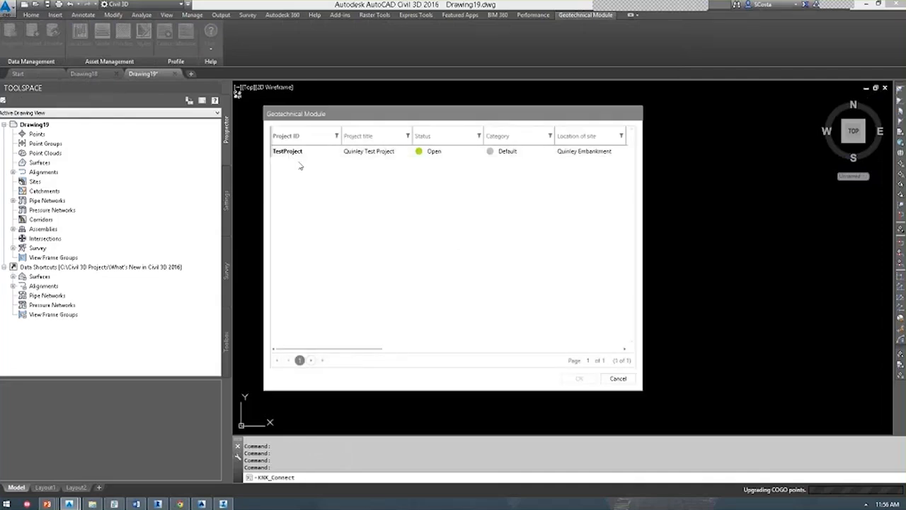
Load TestProject's boreholes into Drawing19 and orbit to see them in 3D.
{"action": "double_click", "coordinate": [298, 154]}
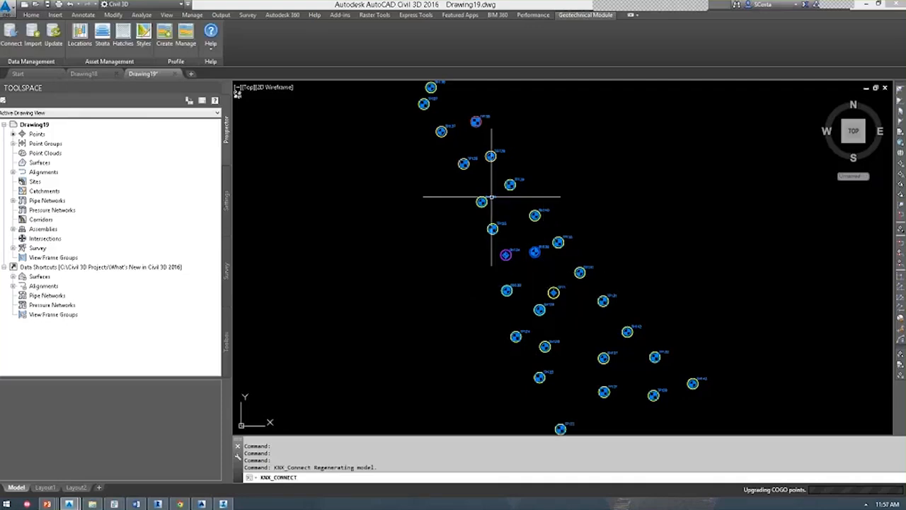
{"action": "middle_click_drag", "start_coordinate": [554, 293], "coordinate": [604, 210], "text": "shift"}
{"action": "scroll", "coordinate": [604, 211], "scroll_direction": "down", "scroll_amount": 3}
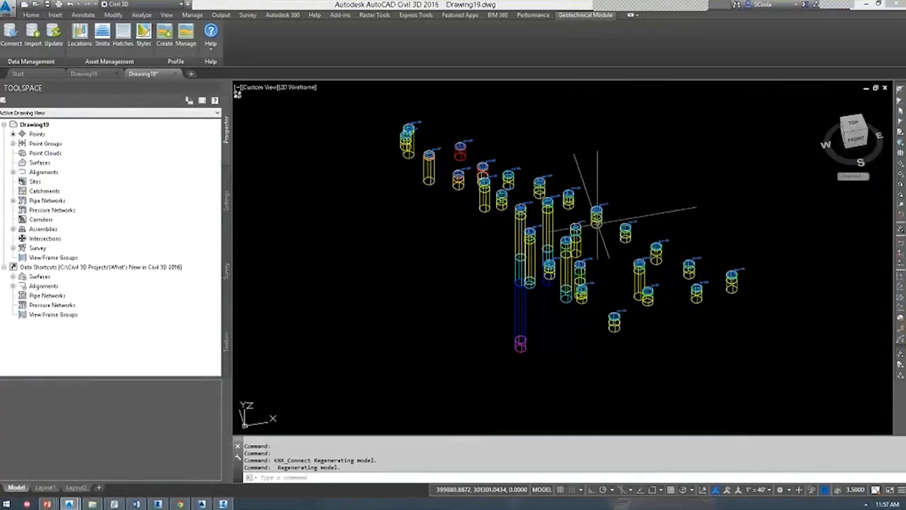
Switch the view to the Realistic visual style with VSCURRENT to show shaded strata columns.
{"action": "type", "text": "vs"}
{"action": "key", "text": "Return"}
{"action": "type", "text": "r"}
{"action": "key", "text": "Return"}
{"action": "middle_click_drag", "start_coordinate": [531, 213], "coordinate": [486, 252], "text": "shift"}
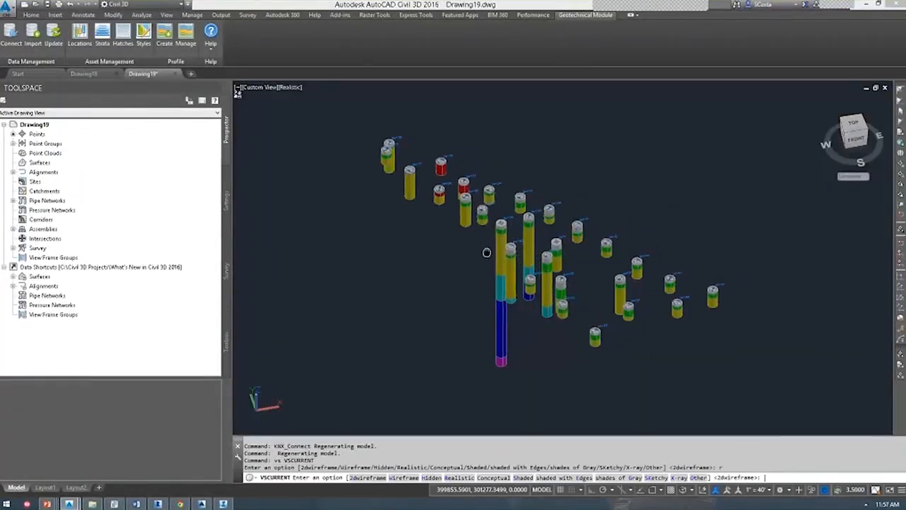
{"action": "scroll", "coordinate": [520, 221], "scroll_direction": "up", "scroll_amount": 2}
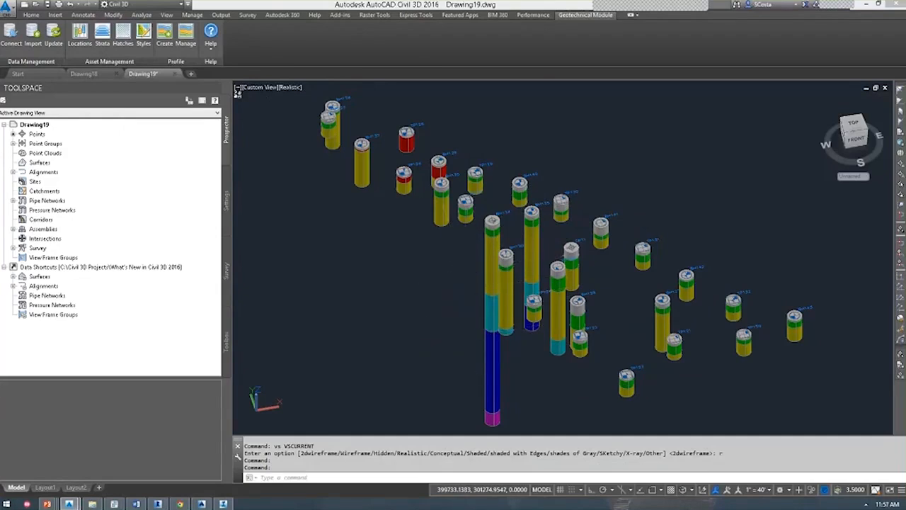
{"action": "middle_click_drag", "start_coordinate": [465, 261], "coordinate": [459, 257]}
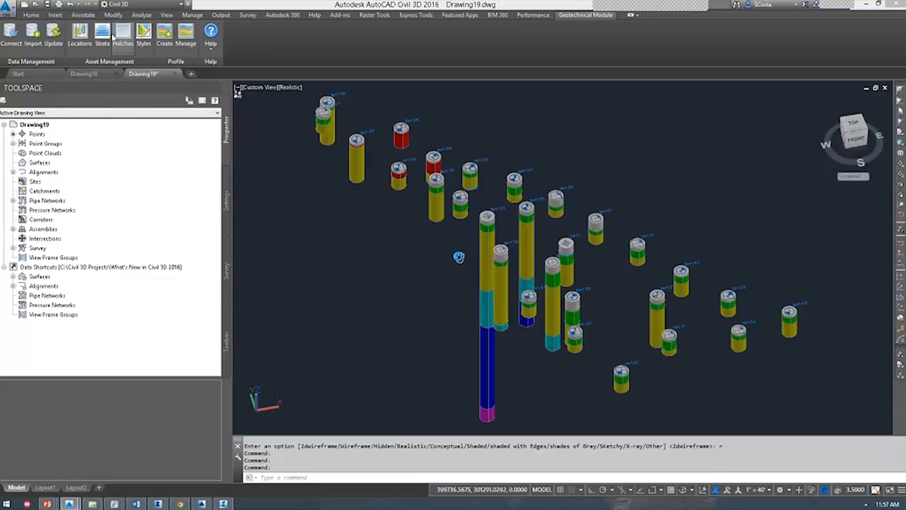
{"action": "left_click", "coordinate": [109, 37]}
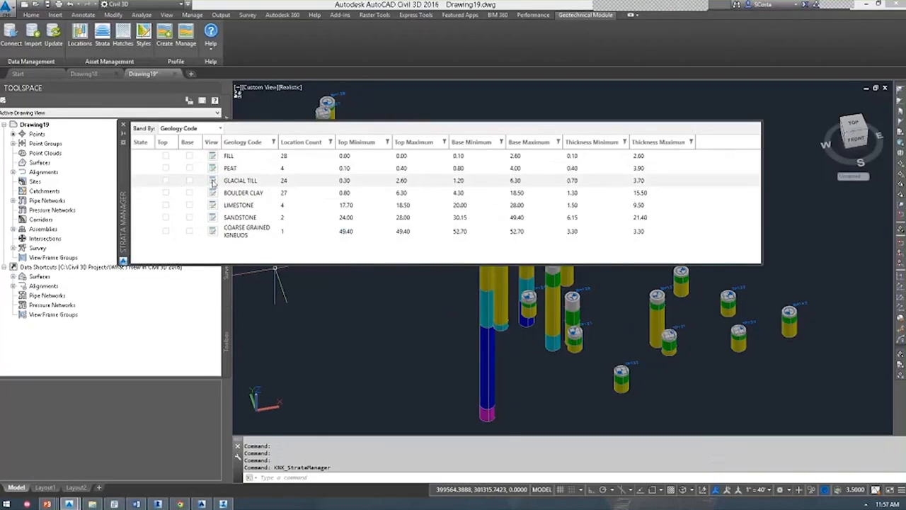
Check Top and Base for GLACIAL TILL in the Strata Manager, then close it to view the surfaces.
{"action": "left_click", "coordinate": [165, 180]}
{"action": "left_click", "coordinate": [189, 180]}
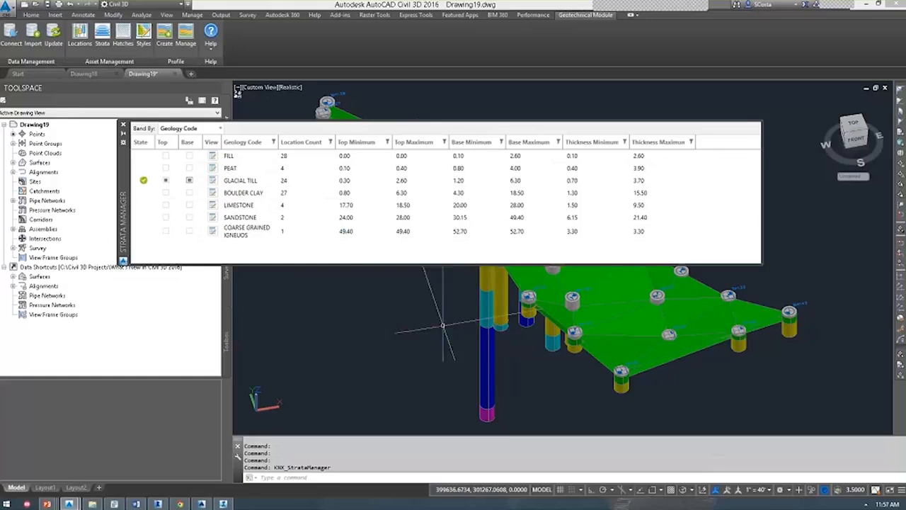
{"action": "left_click", "coordinate": [12, 162]}
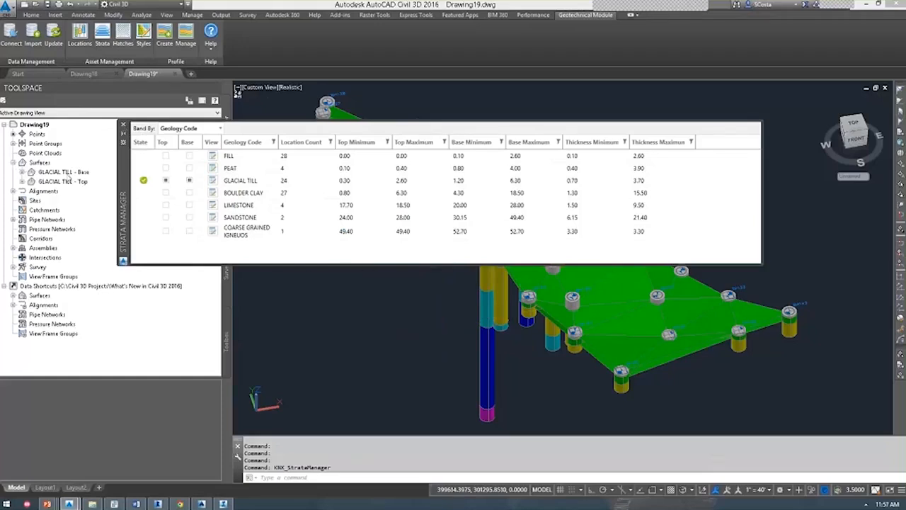
{"action": "left_click", "coordinate": [123, 125]}
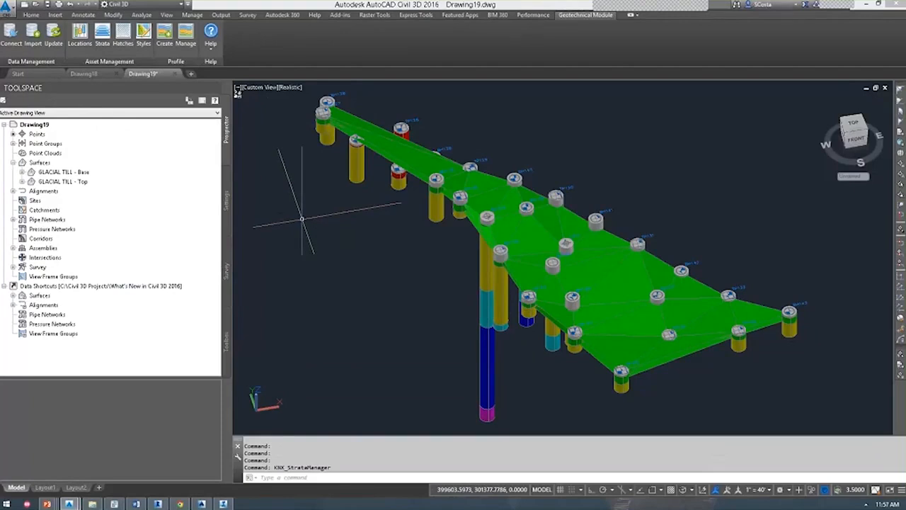
{"action": "mouse_move", "coordinate": [511, 239]}
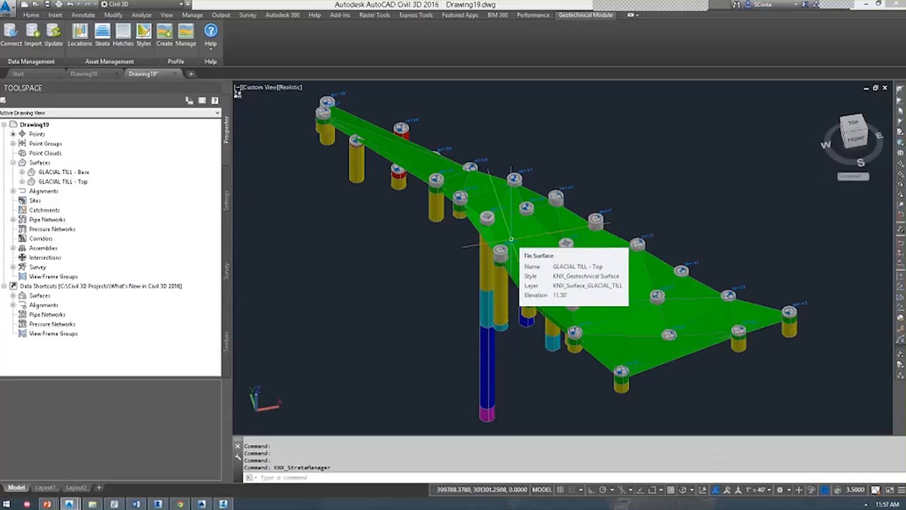
{"action": "mouse_move", "coordinate": [467, 223]}
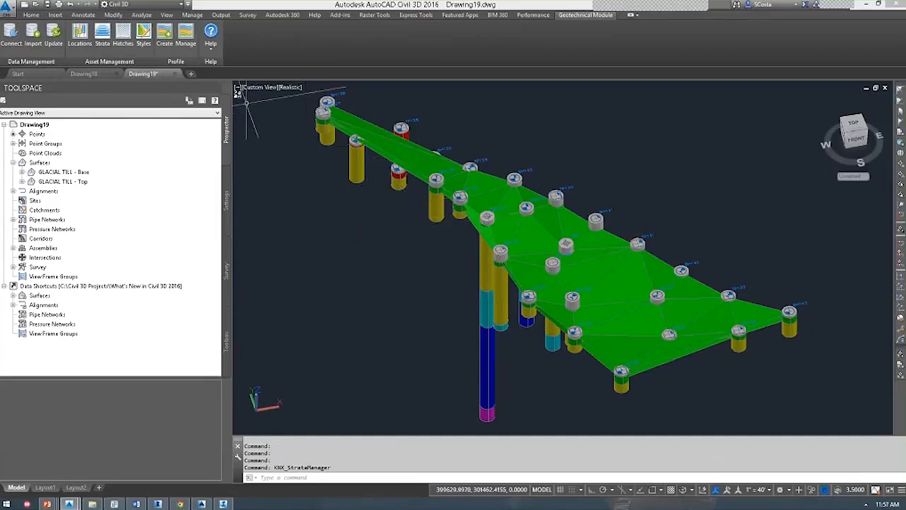
Extract a solid from the GLACIAL TILL - Top surface down to GLACIAL TILL - Base.
{"action": "left_click", "coordinate": [521, 234]}
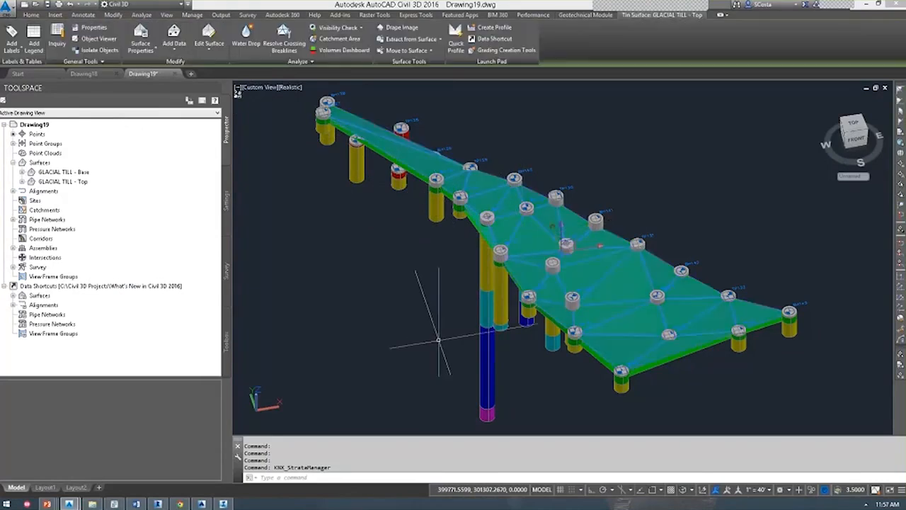
{"action": "left_click", "coordinate": [397, 39]}
{"action": "left_click", "coordinate": [414, 75]}
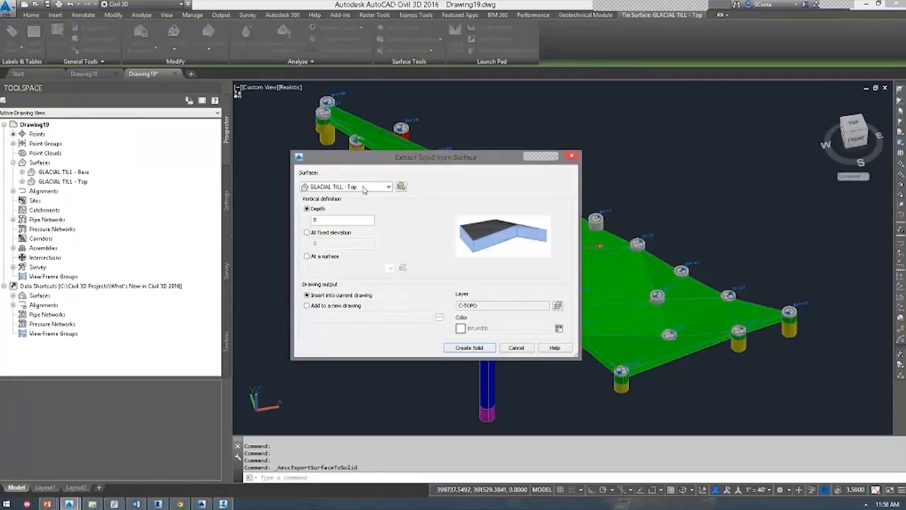
{"action": "double_click", "coordinate": [324, 220]}
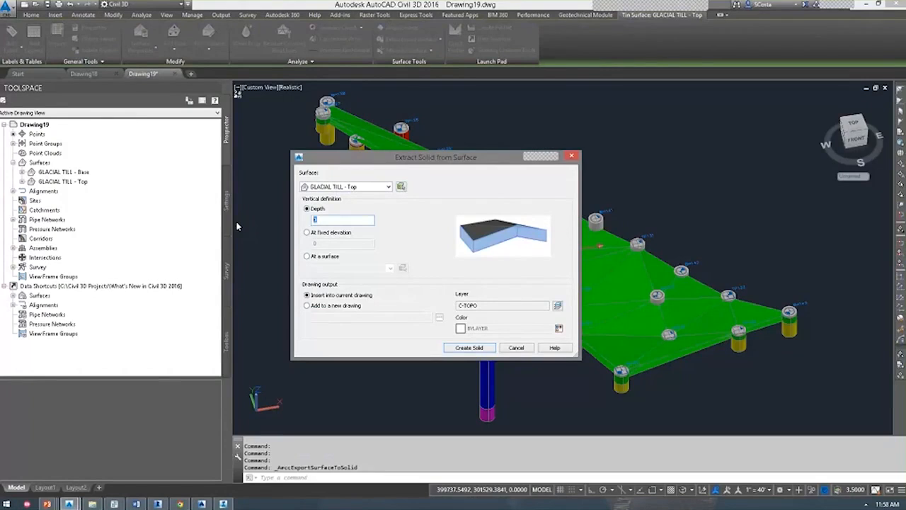
{"action": "left_click", "coordinate": [331, 256]}
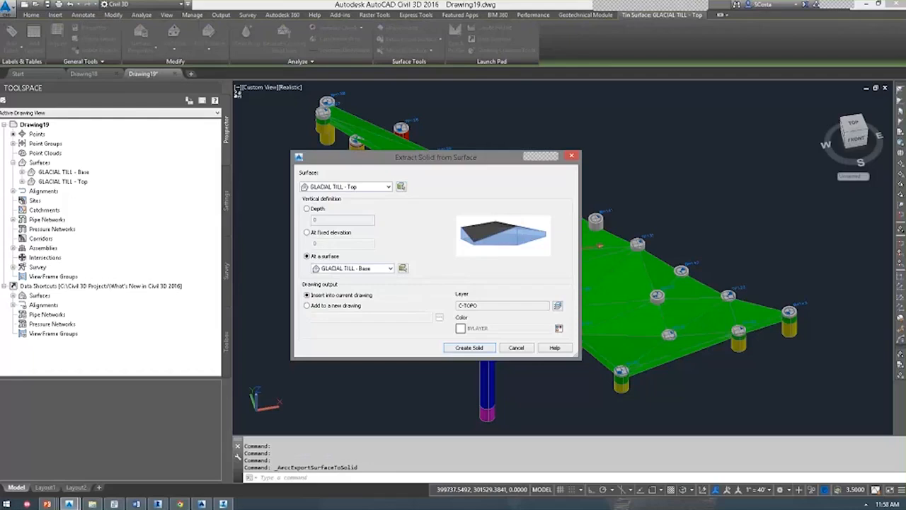
{"action": "left_click", "coordinate": [469, 347]}
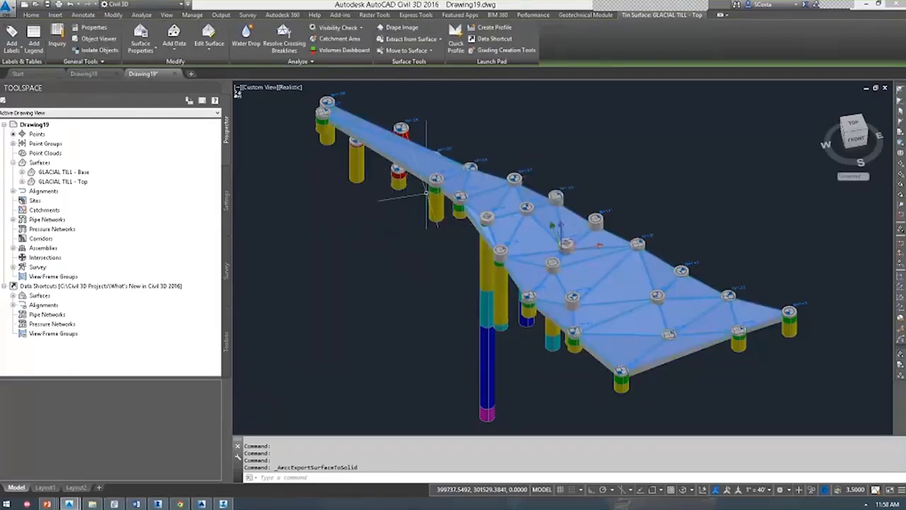
Select the newly extracted solid and bring up its context menu.
{"action": "scroll", "coordinate": [710, 294], "scroll_direction": "up", "scroll_amount": 4}
{"action": "key", "text": "Escape"}
{"action": "scroll", "coordinate": [426, 199], "scroll_direction": "up", "scroll_amount": 2}
{"action": "left_click", "coordinate": [398, 137]}
{"action": "right_click", "coordinate": [398, 137]}
{"action": "left_click", "coordinate": [453, 262]}
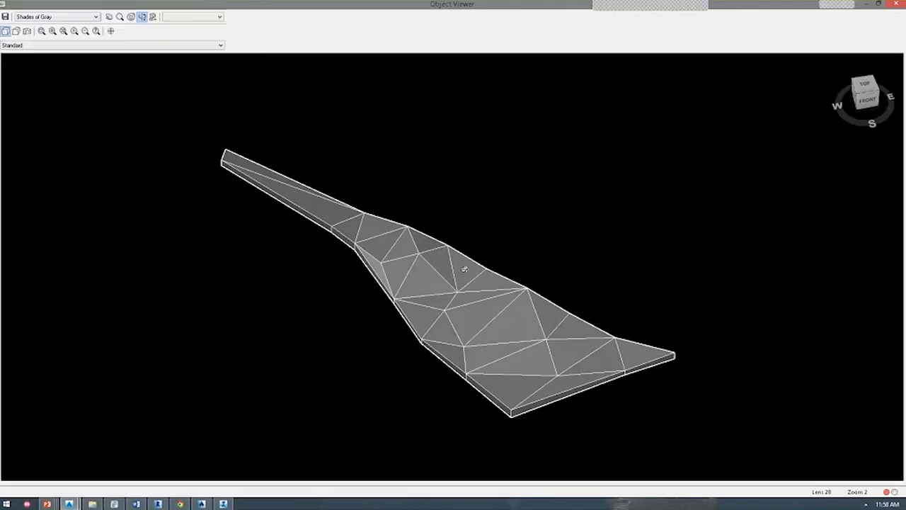
{"action": "left_click_drag", "start_coordinate": [464, 267], "coordinate": [463, 198]}
{"action": "left_click_drag", "start_coordinate": [362, 284], "coordinate": [451, 313]}
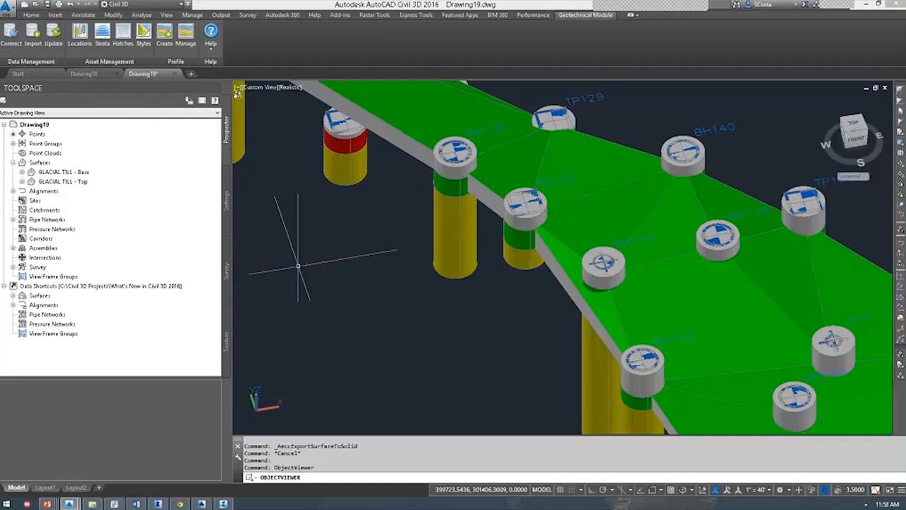
{"action": "scroll", "coordinate": [297, 263], "scroll_direction": "down", "scroll_amount": 5}
{"action": "middle_click_drag", "start_coordinate": [297, 262], "coordinate": [419, 215], "text": "shift"}
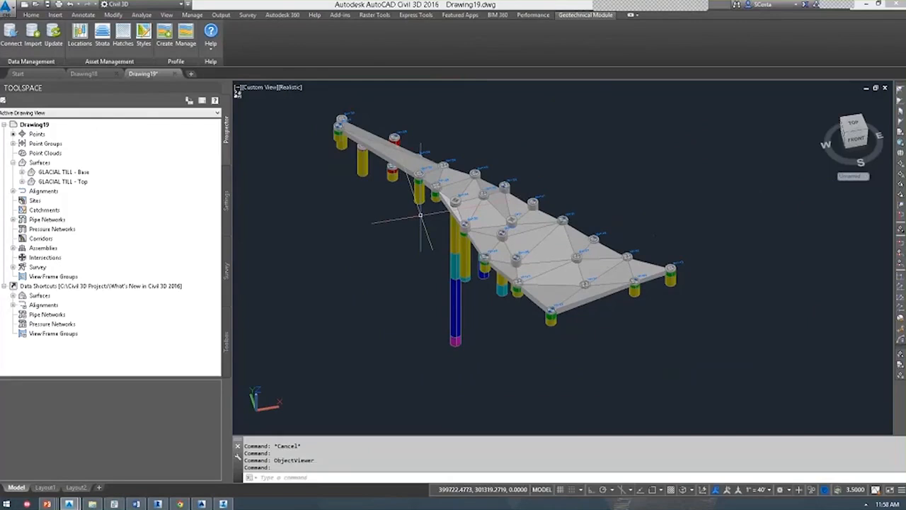
{"action": "middle_click_drag", "start_coordinate": [382, 228], "coordinate": [394, 232]}
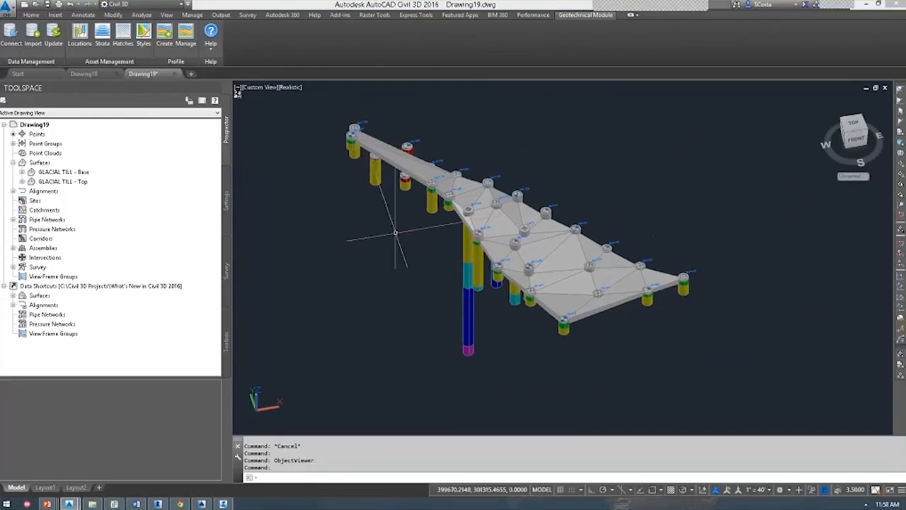